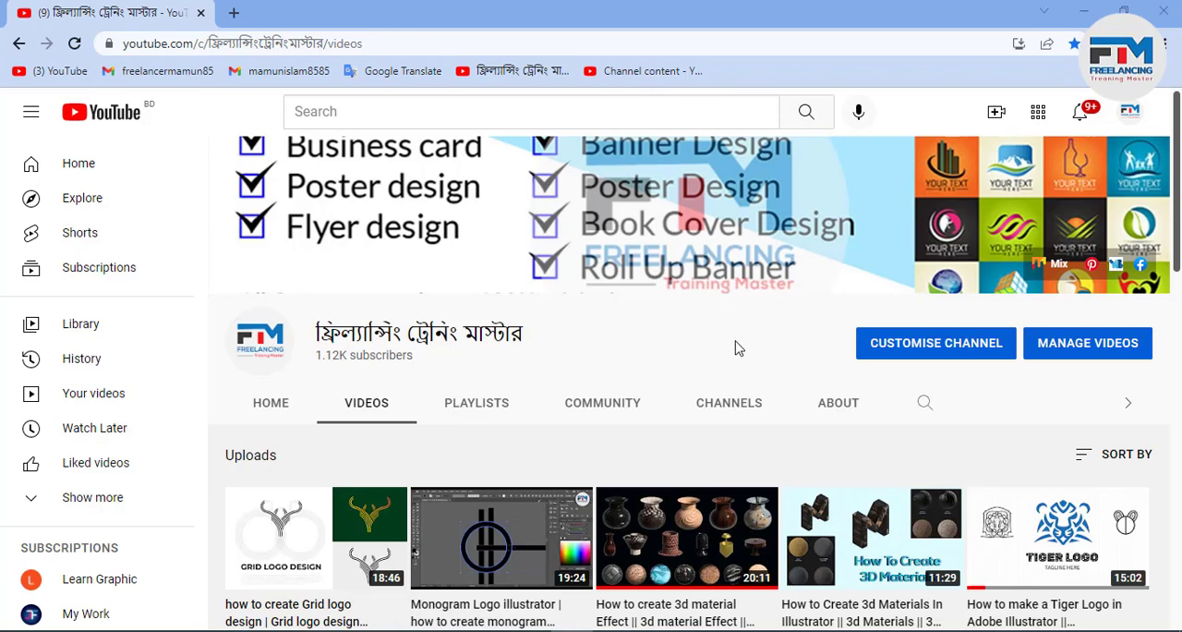
- Switch to Illustrator and draw a long vertical line segment in the empty area above the artboard
click(1080, 8)
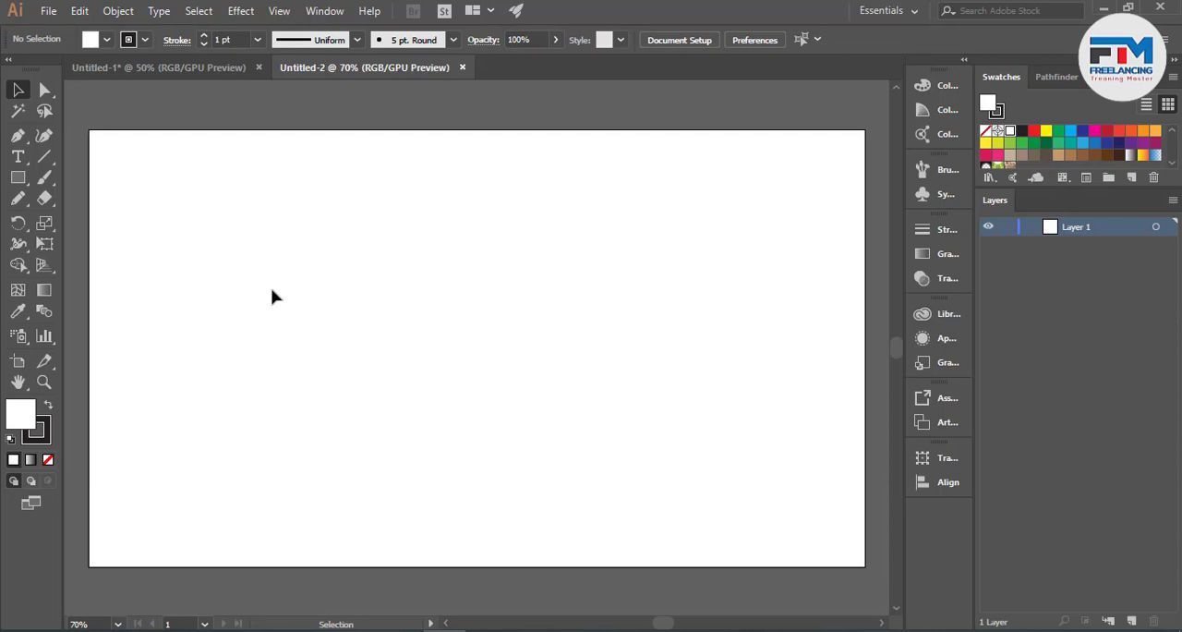
scroll(273, 296, up, 10)
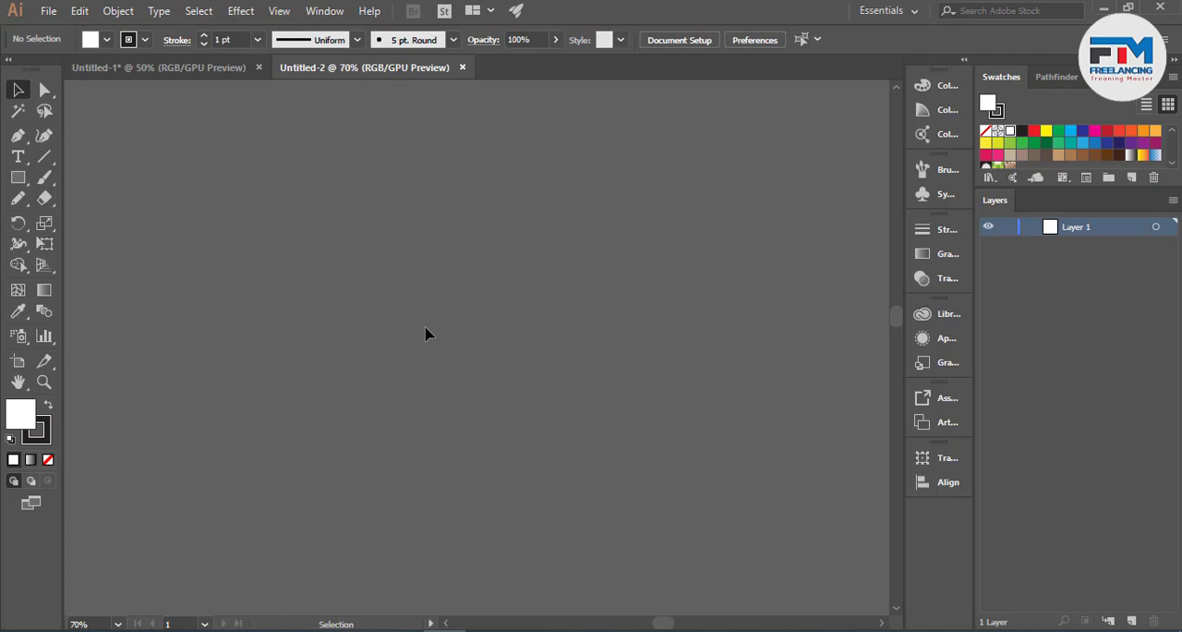
click(44, 159)
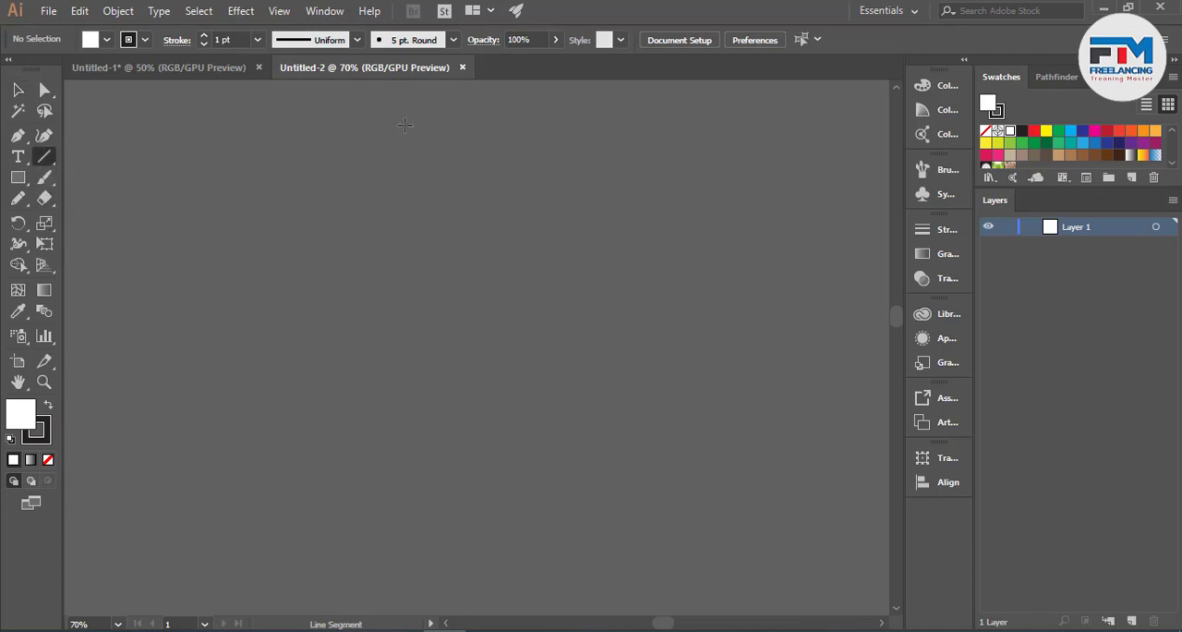
drag(404, 124, 404, 526)
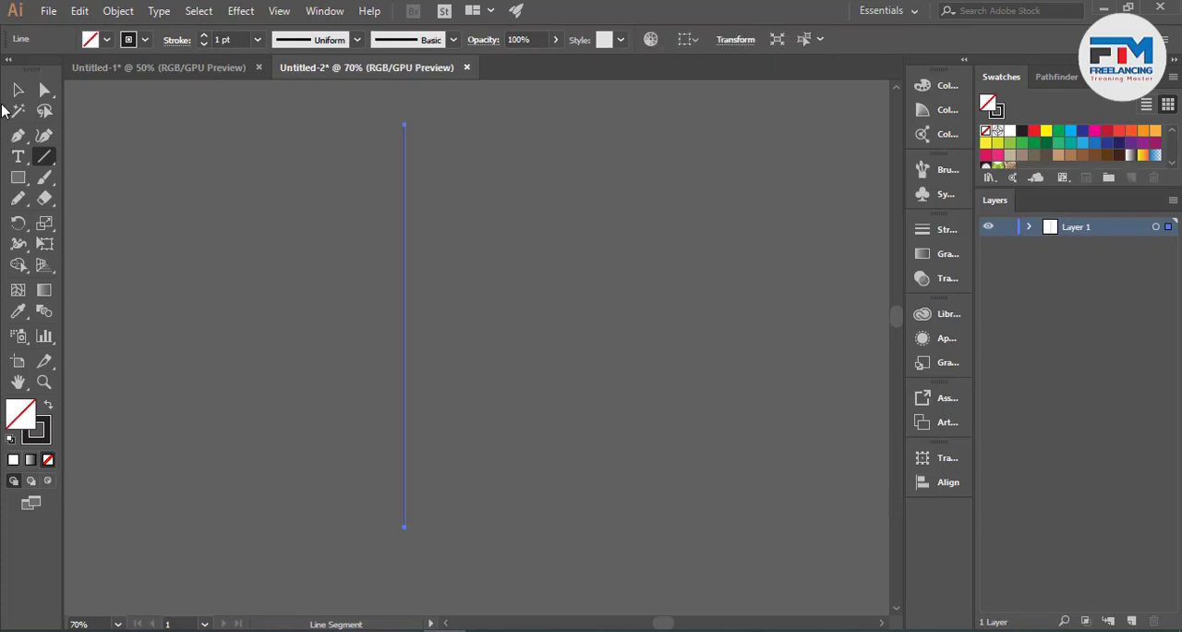
click(17, 90)
click(505, 388)
- Duplicate the vertical line sideways at equal spacing to make five parallel lines
scroll(504, 388, up, 1)
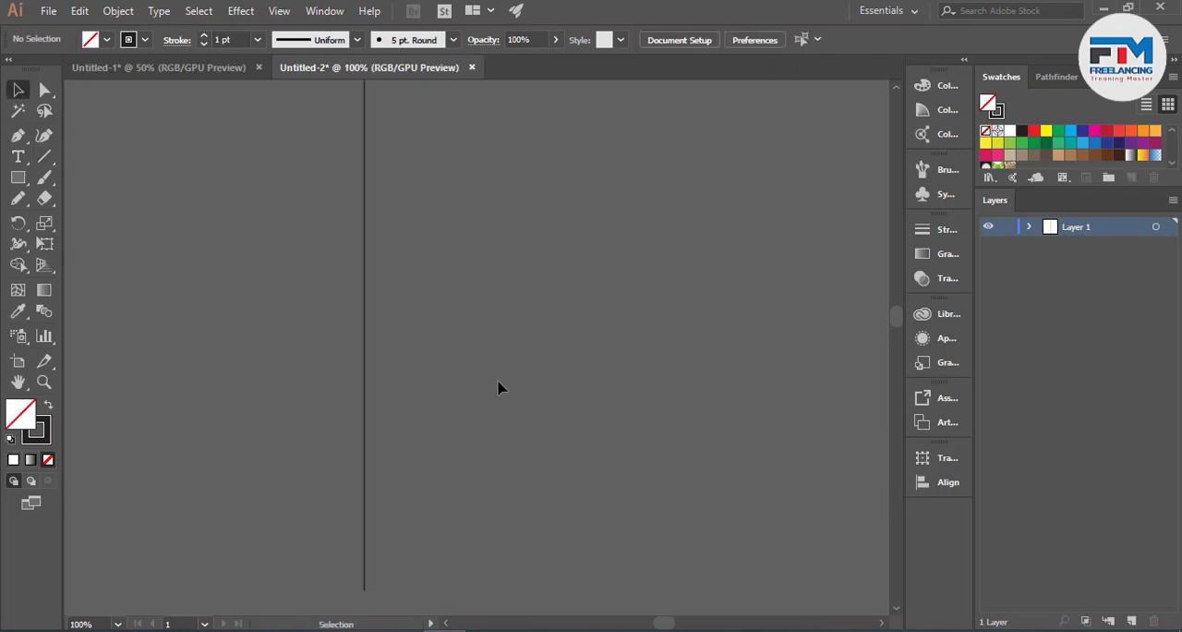
drag(366, 400, 390, 404)
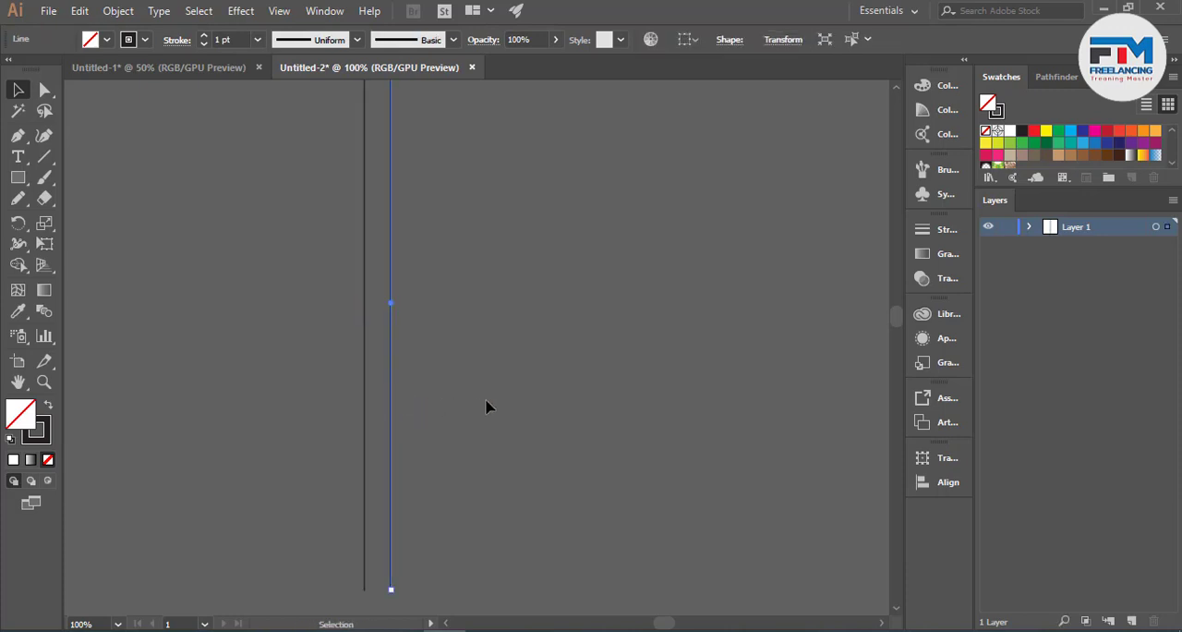
key(ctrl+d)
key(ctrl+d)
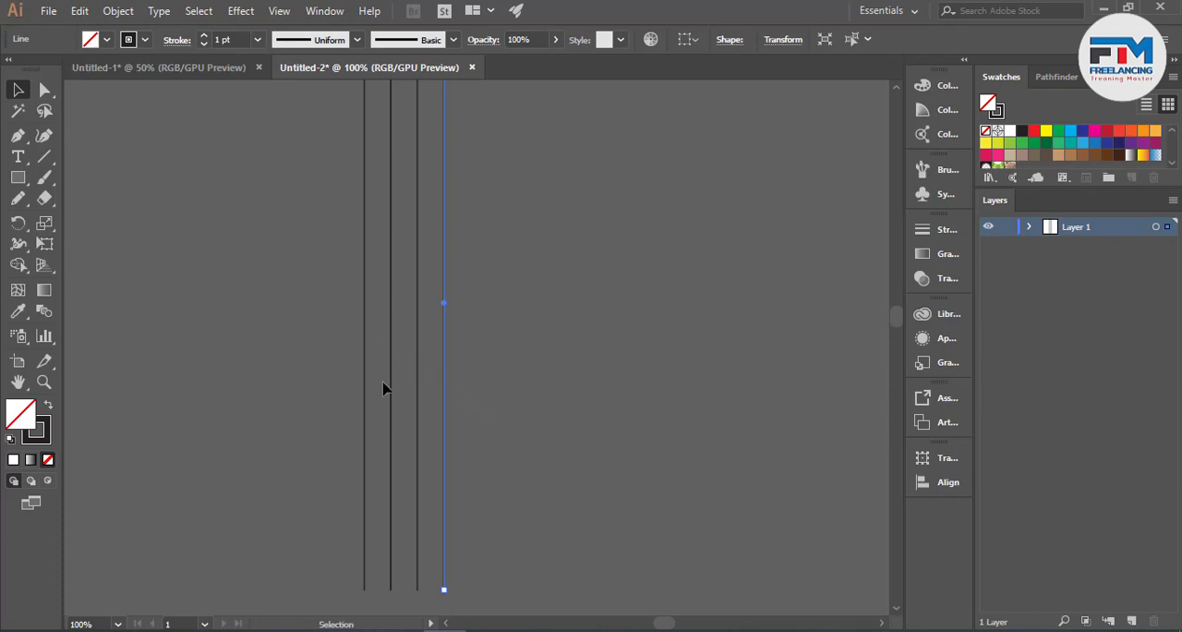
key(ctrl)
key(ctrl+d)
click(542, 356)
- Stretch all five vertical lines downward to about one and a half times their length and shift them up and to the left
drag(332, 361, 493, 355)
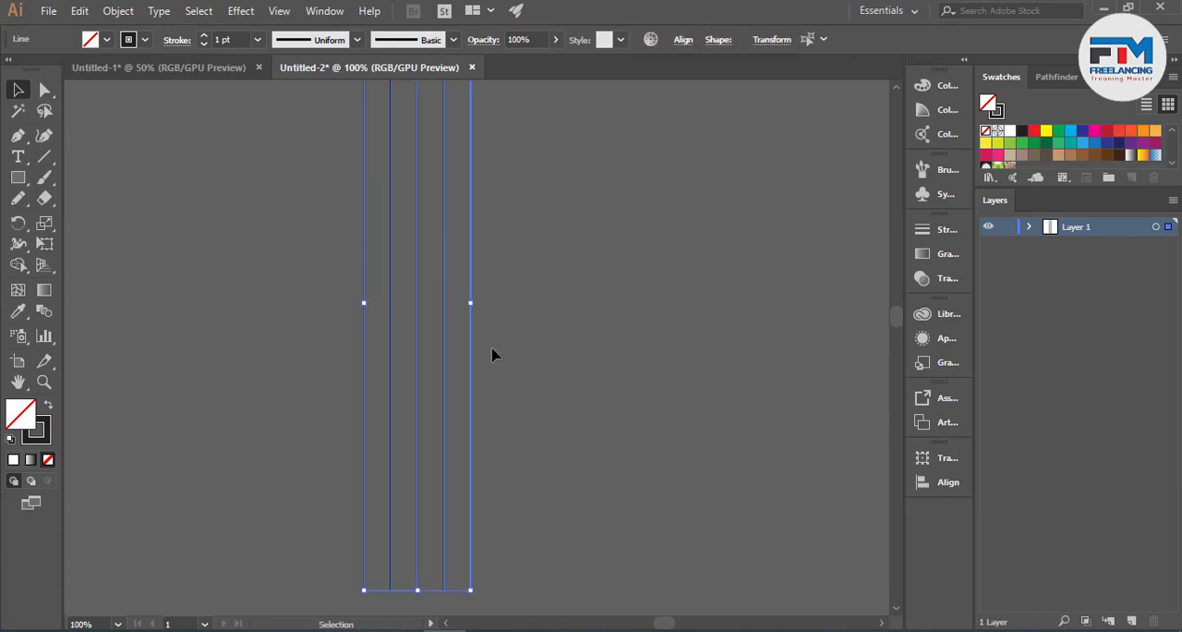
scroll(492, 356, down, 3)
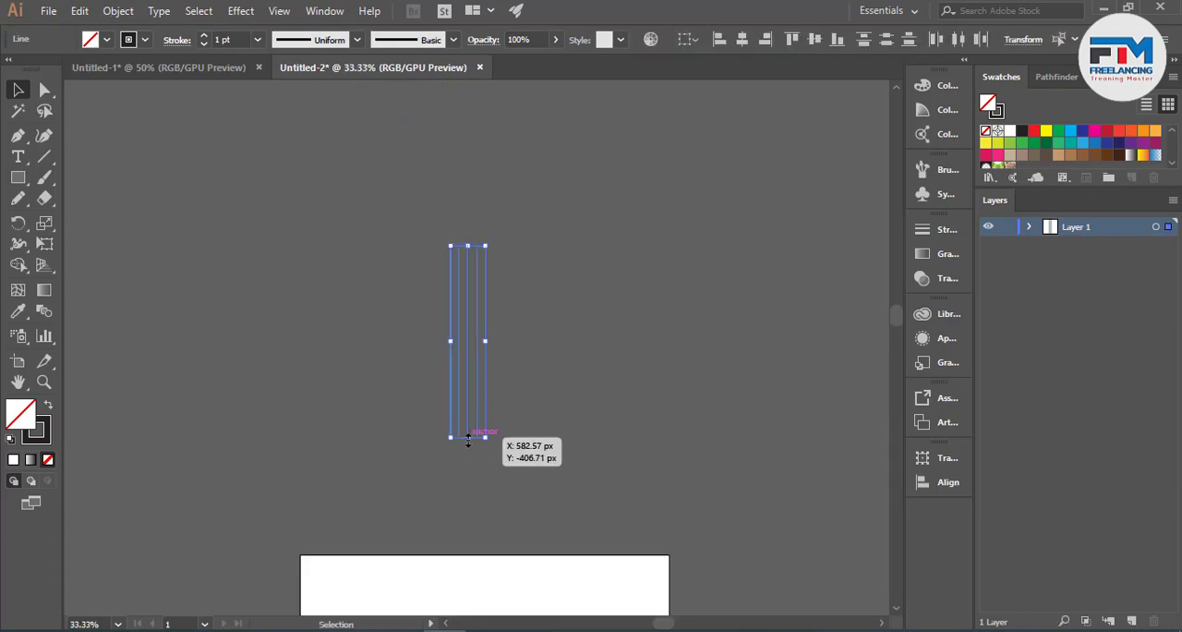
drag(469, 442, 468, 533)
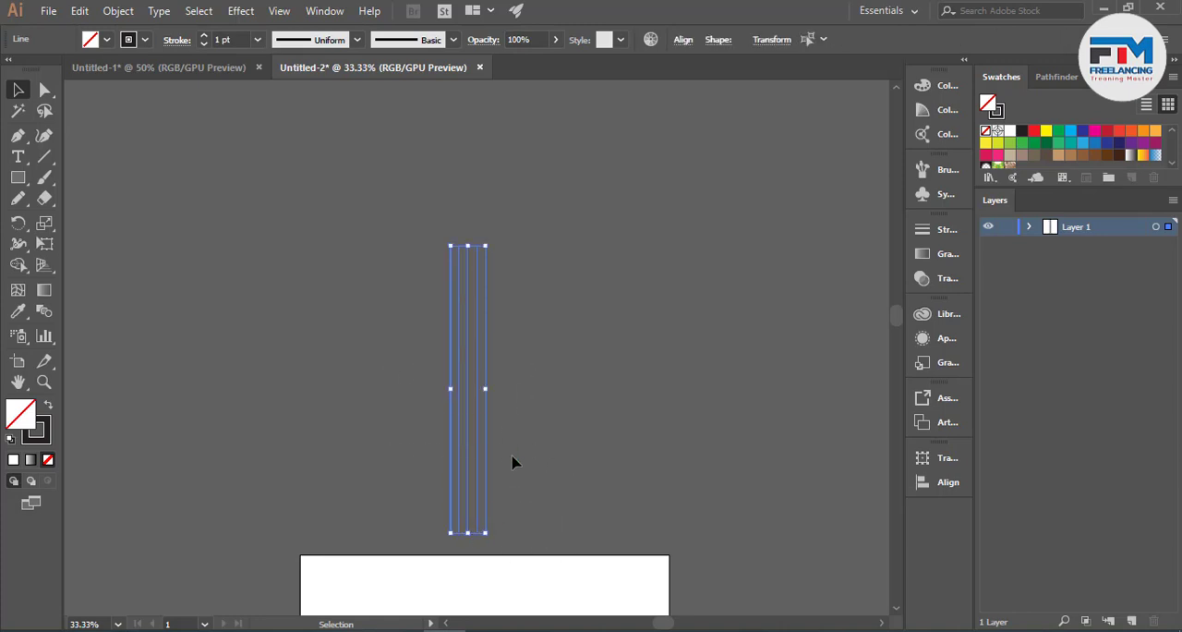
drag(479, 441, 430, 329)
scroll(440, 349, up, 1)
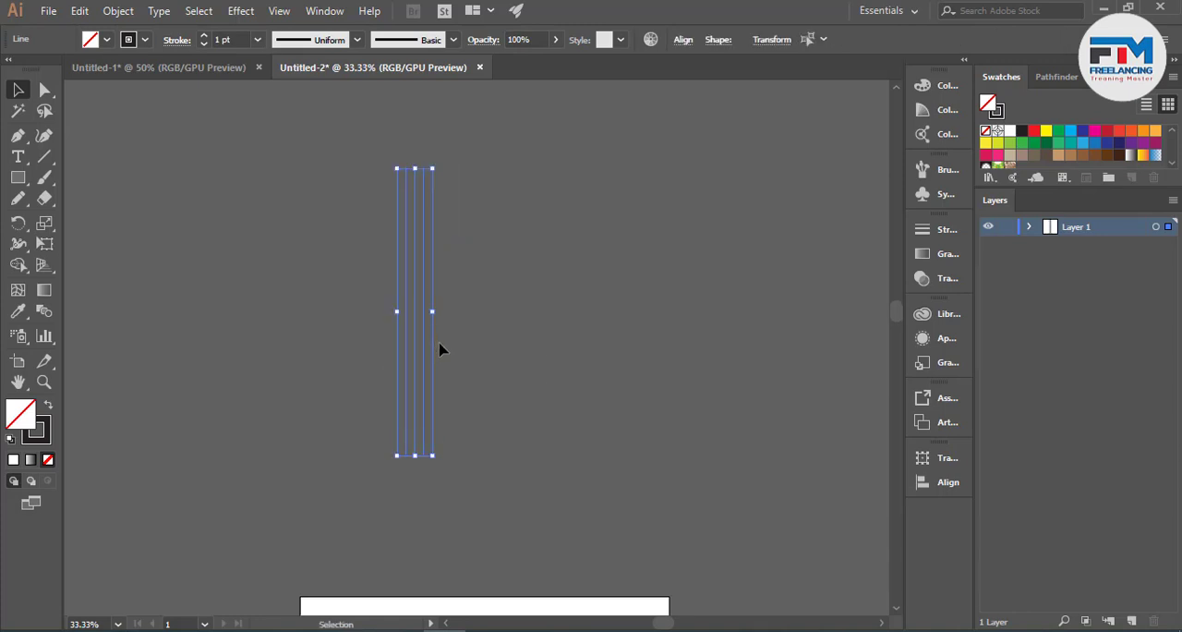
- Create a copy of the five lines on top of the originals and rotate it diagonally about their centre
scroll(439, 349, up, 2)
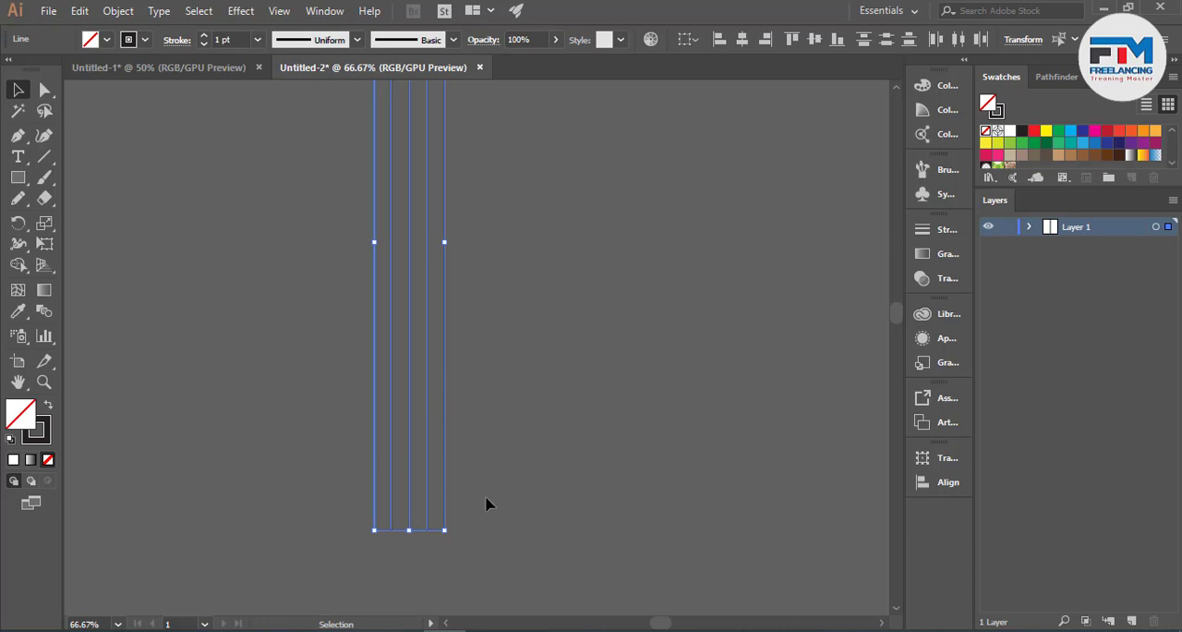
key(a)
key(v)
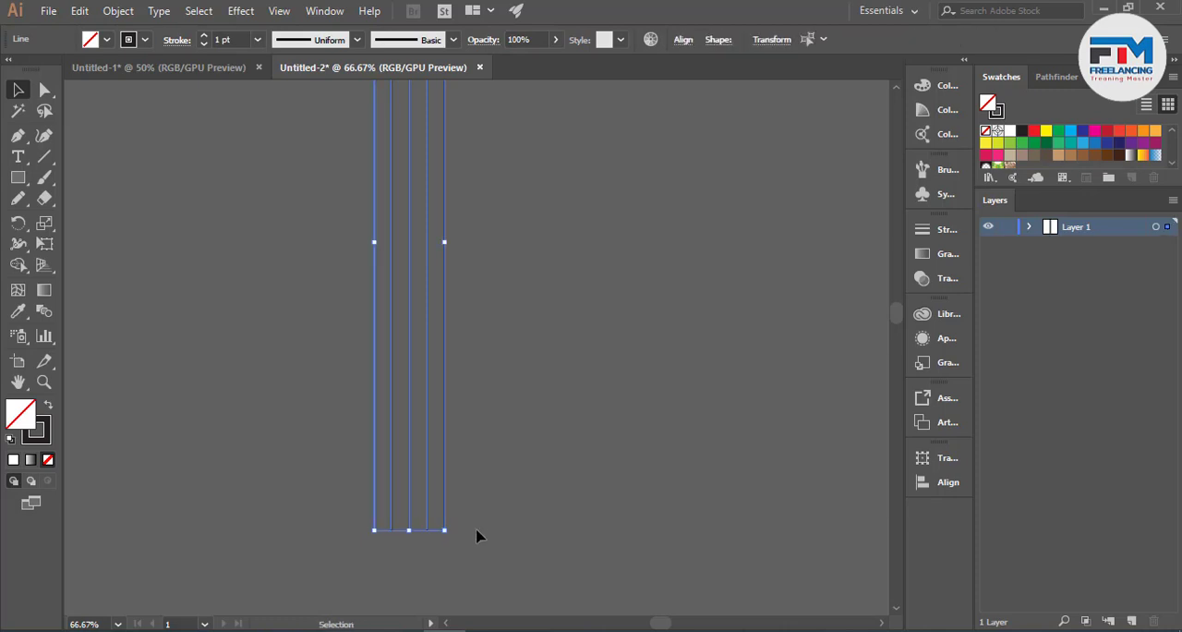
drag(451, 534, 672, 407)
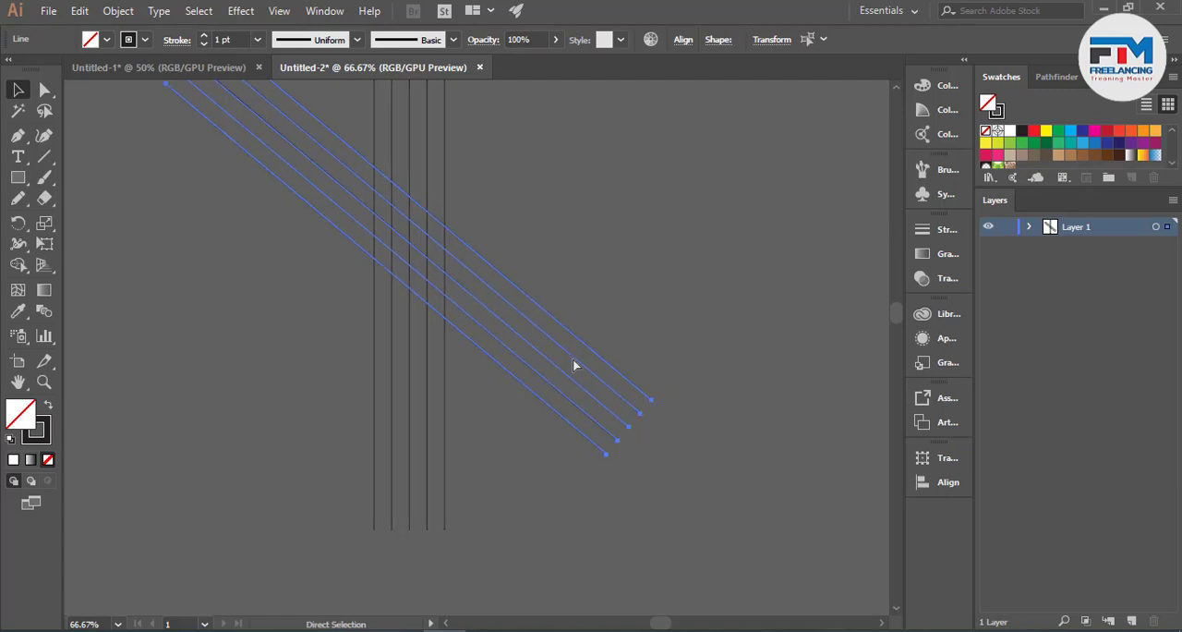
- Reflect a copy of the diagonal lines so the two slanted sets cross as an X over the vertical lines
right_click(540, 344)
mouse_move(628, 235)
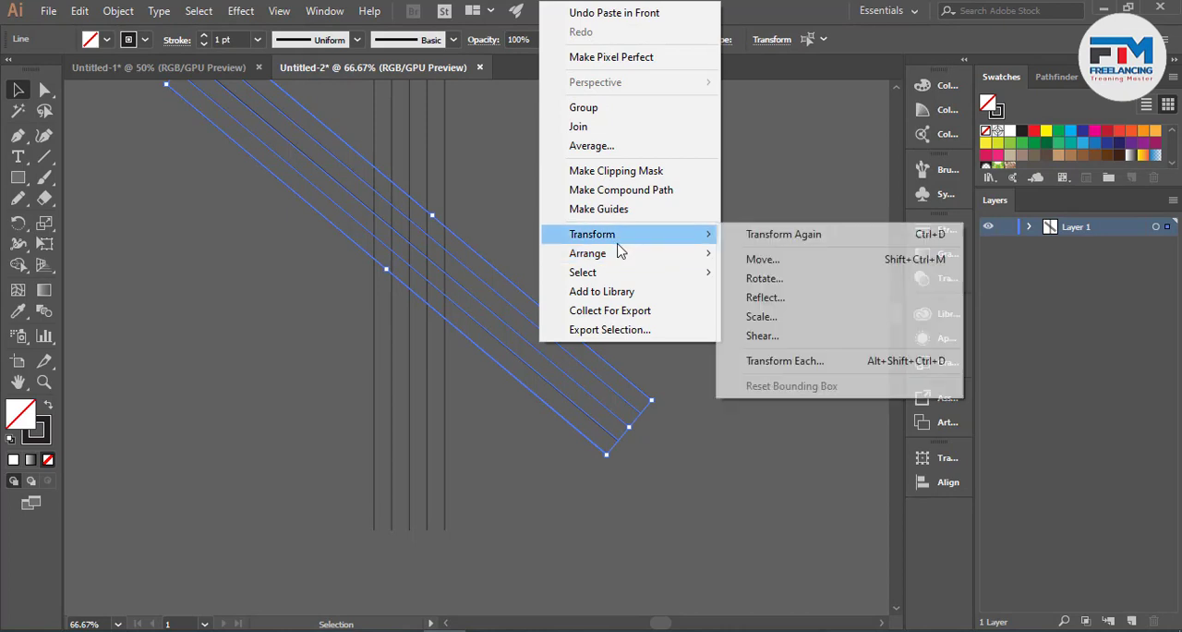
click(765, 297)
click(770, 447)
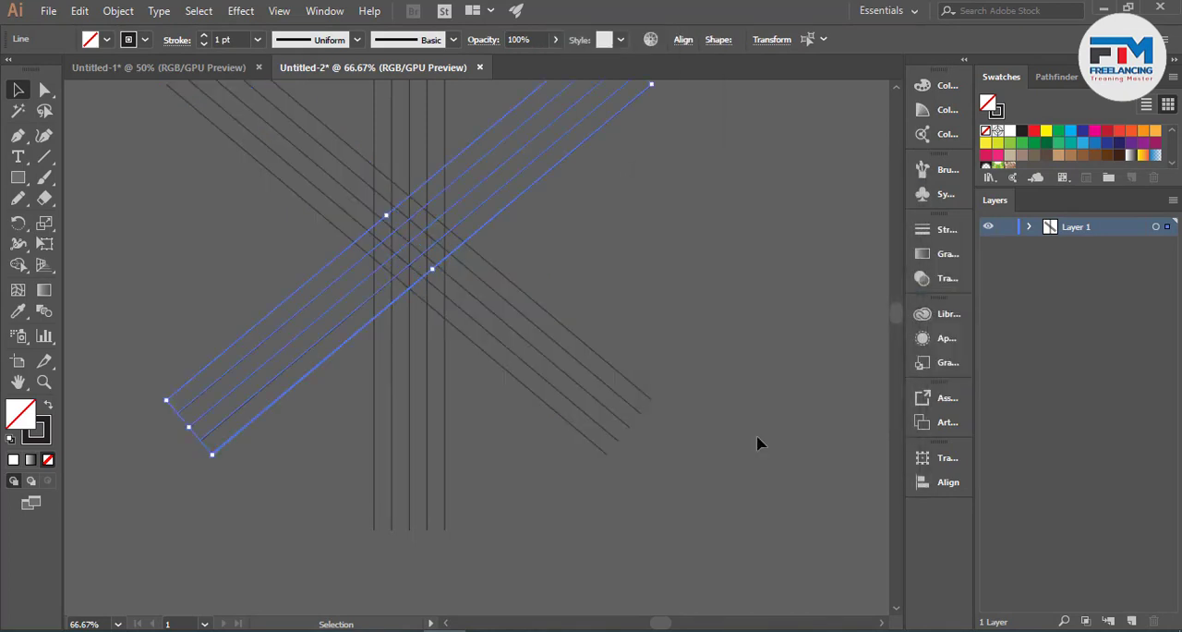
click(747, 428)
scroll(404, 362, up, 2)
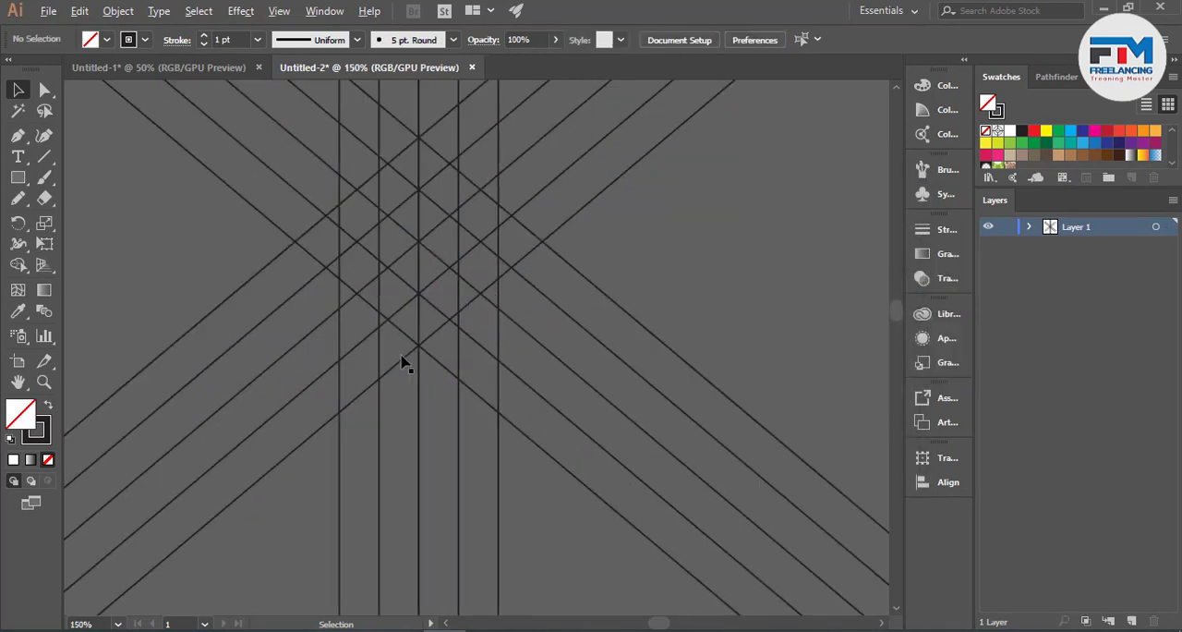
- Copy the five vertical lines in place and rotate the copy 90° to form a horizontal set through the centre
scroll(452, 376, down, 3)
drag(382, 148, 506, 175)
key(a)
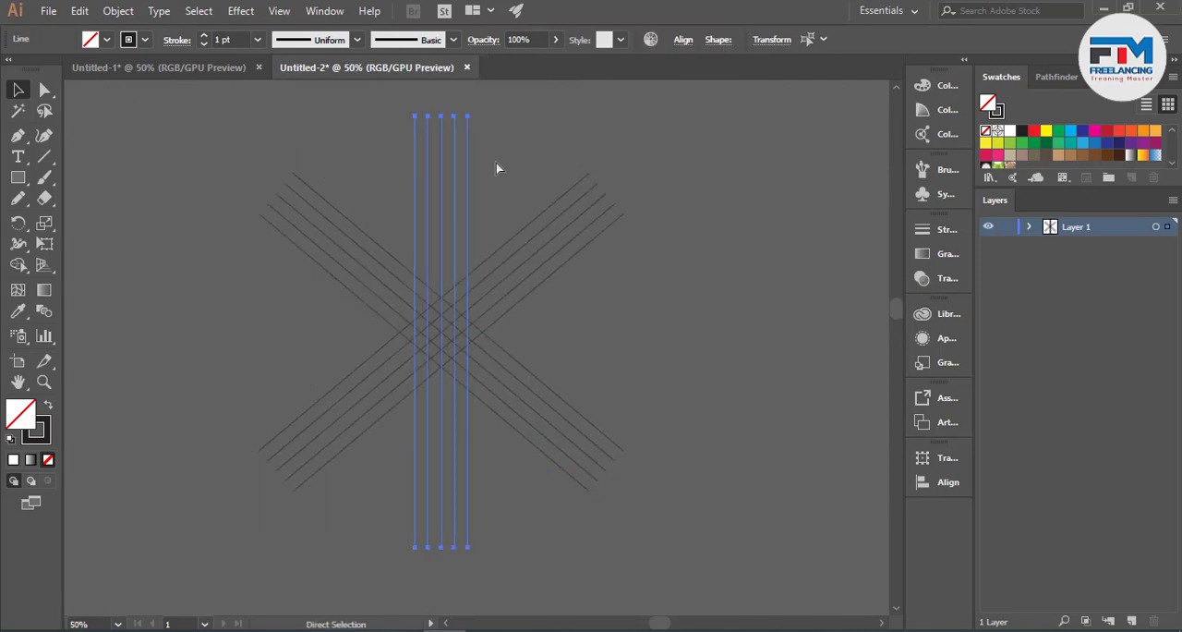
key(v)
drag(476, 112, 637, 375)
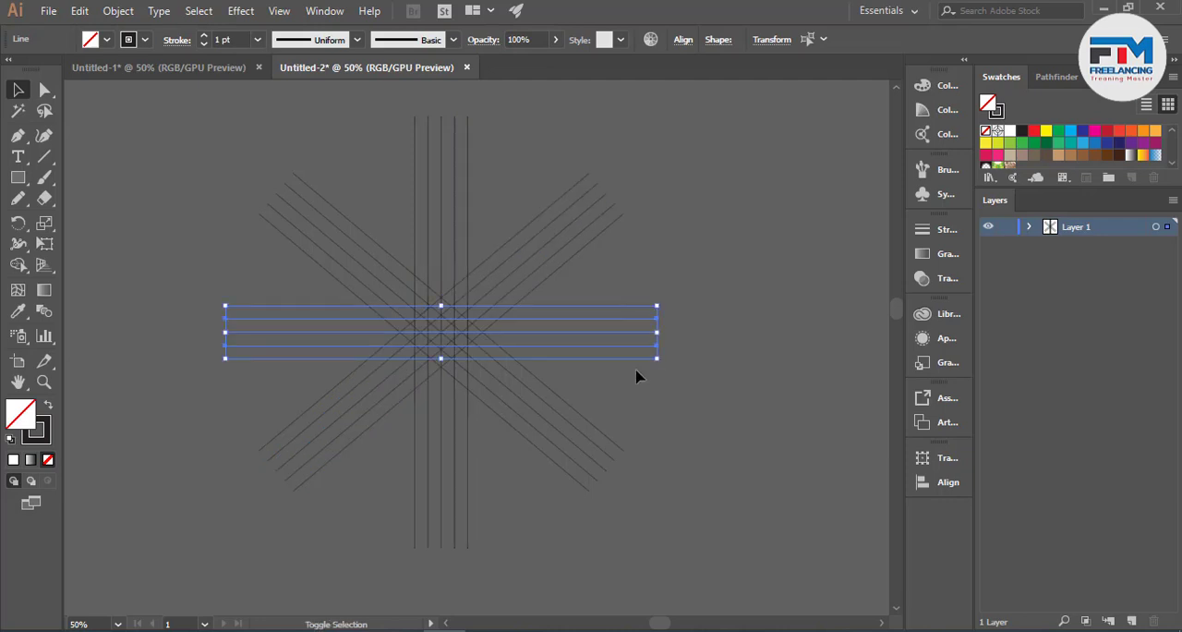
click(637, 375)
- Select the whole line grid and merge its cells with Shape Builder into a diagonal band from the upper centre down to the right
scroll(433, 370, up, 2)
scroll(429, 358, up, 1)
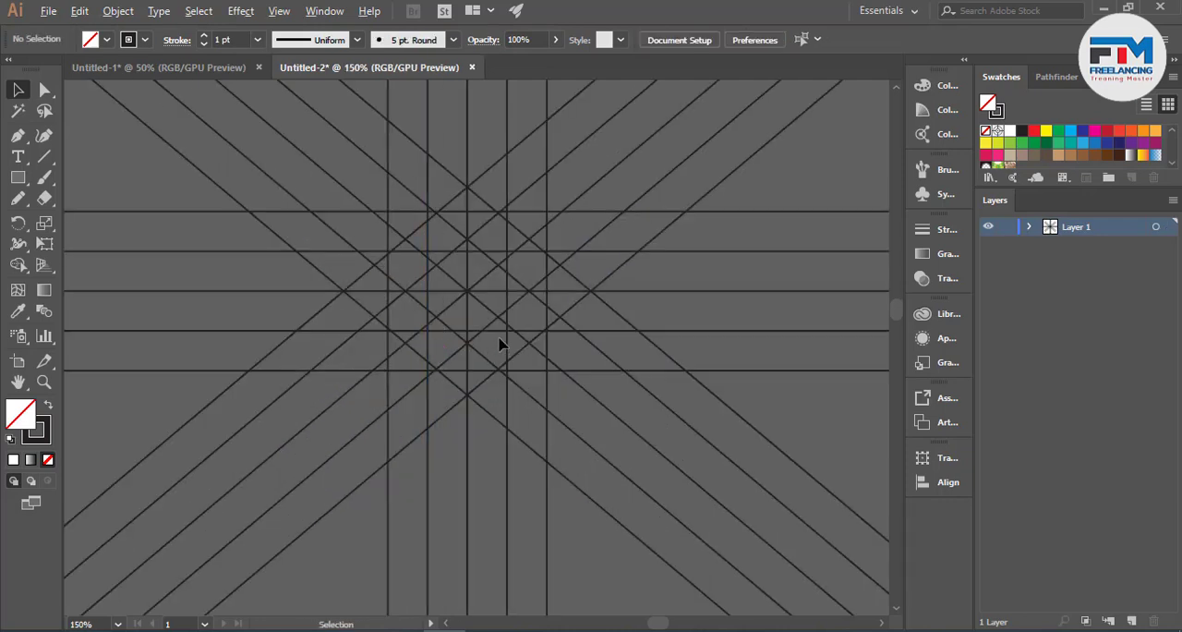
scroll(499, 344, up, 3)
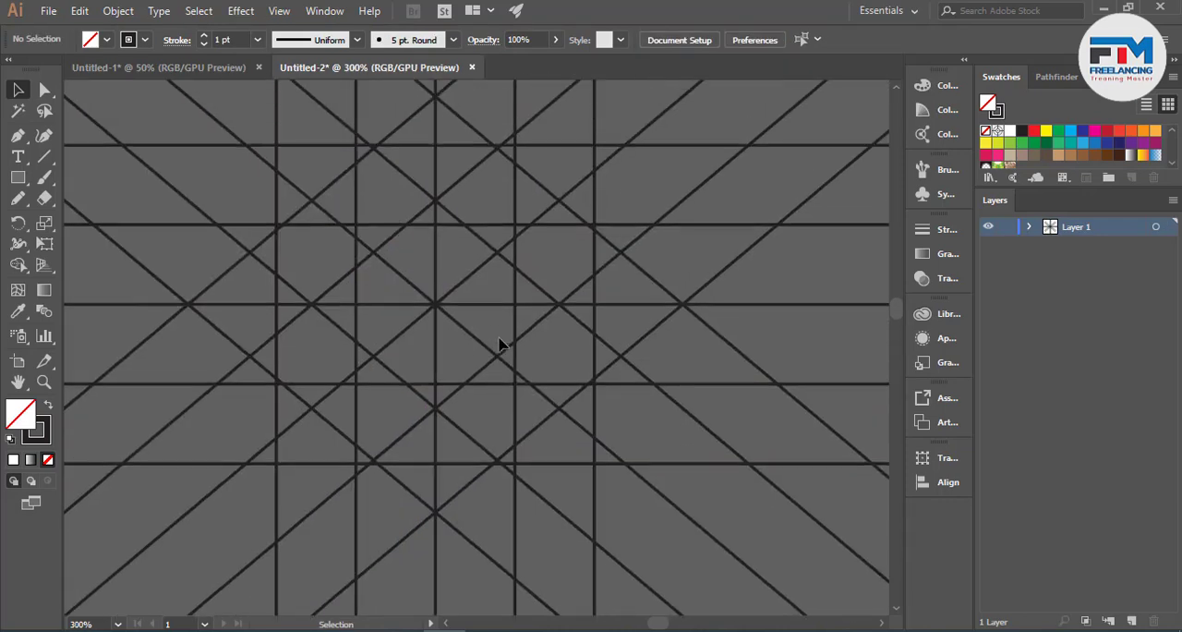
scroll(499, 344, down, 3)
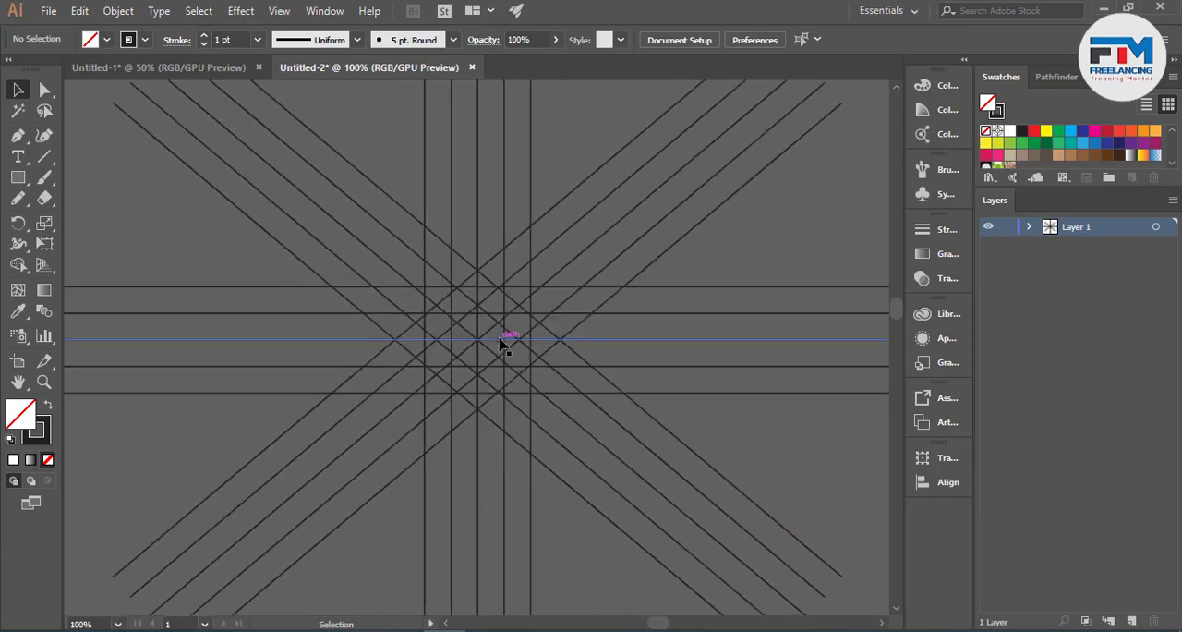
key(ctrl+a)
scroll(480, 349, up, 4)
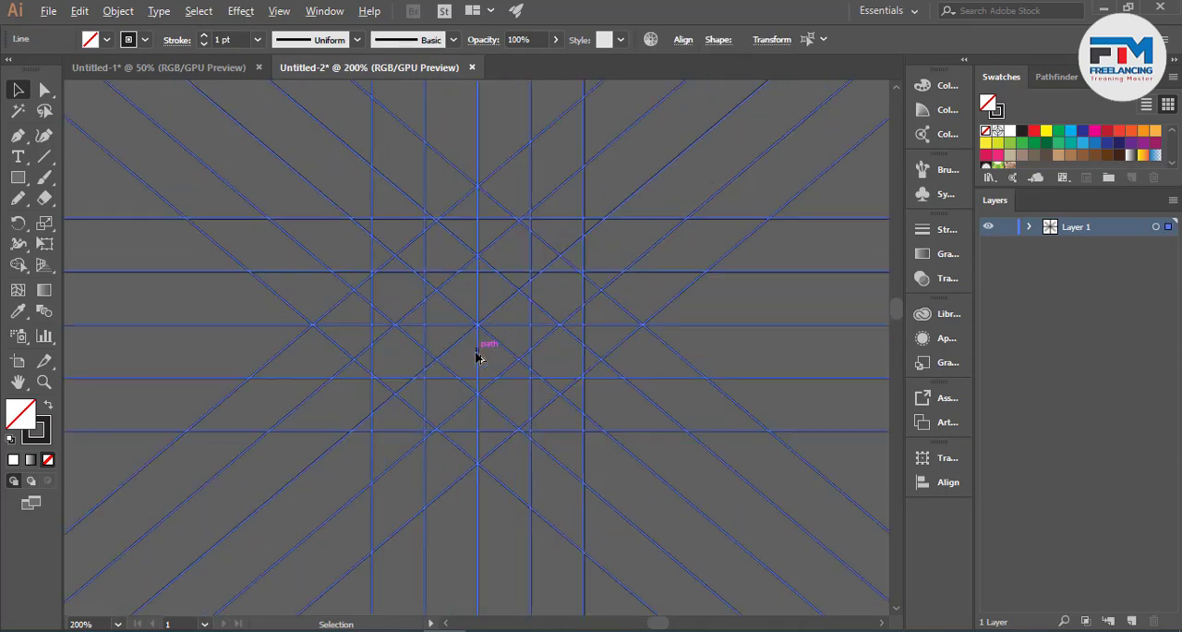
scroll(476, 357, down, 4)
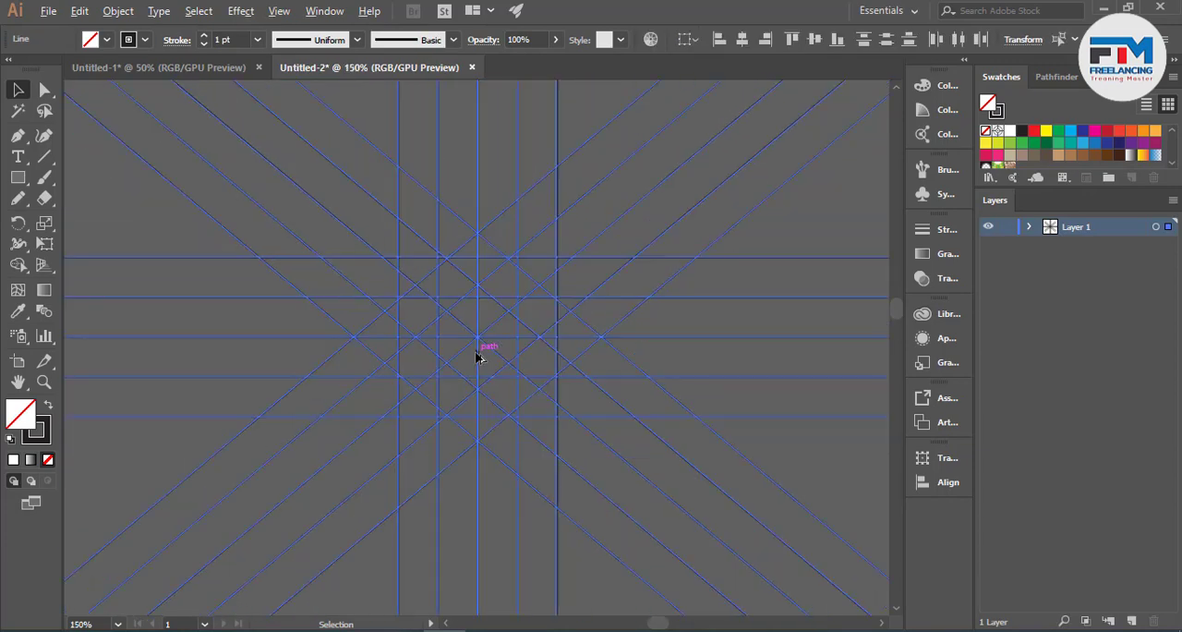
scroll(477, 357, up, 4)
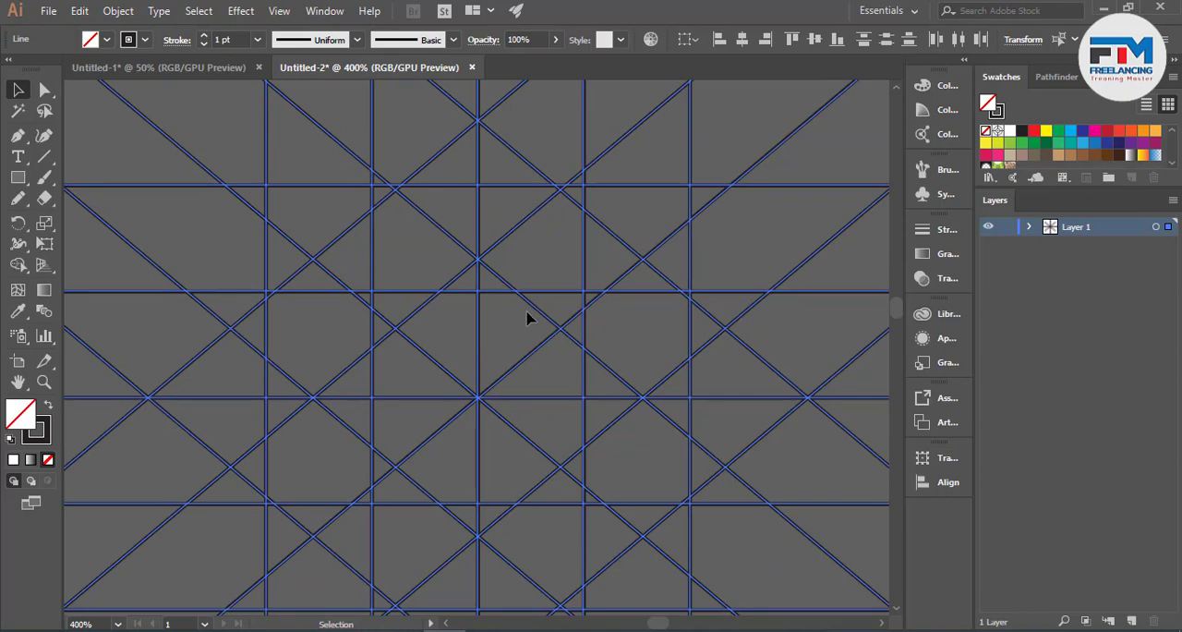
scroll(527, 318, up, 1)
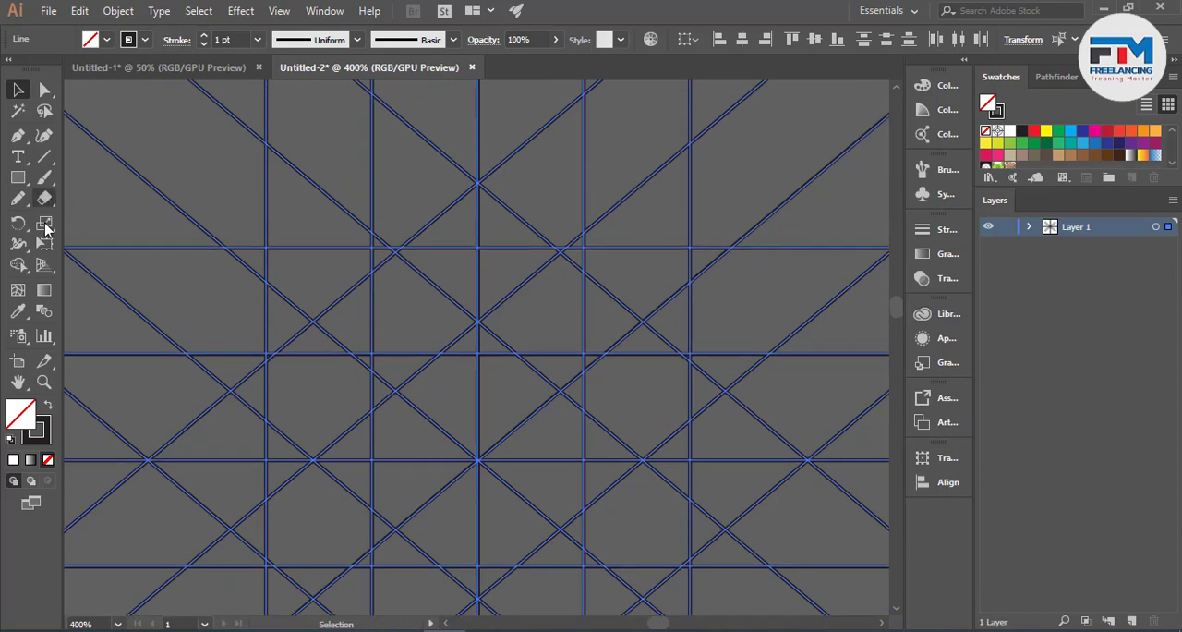
click(19, 266)
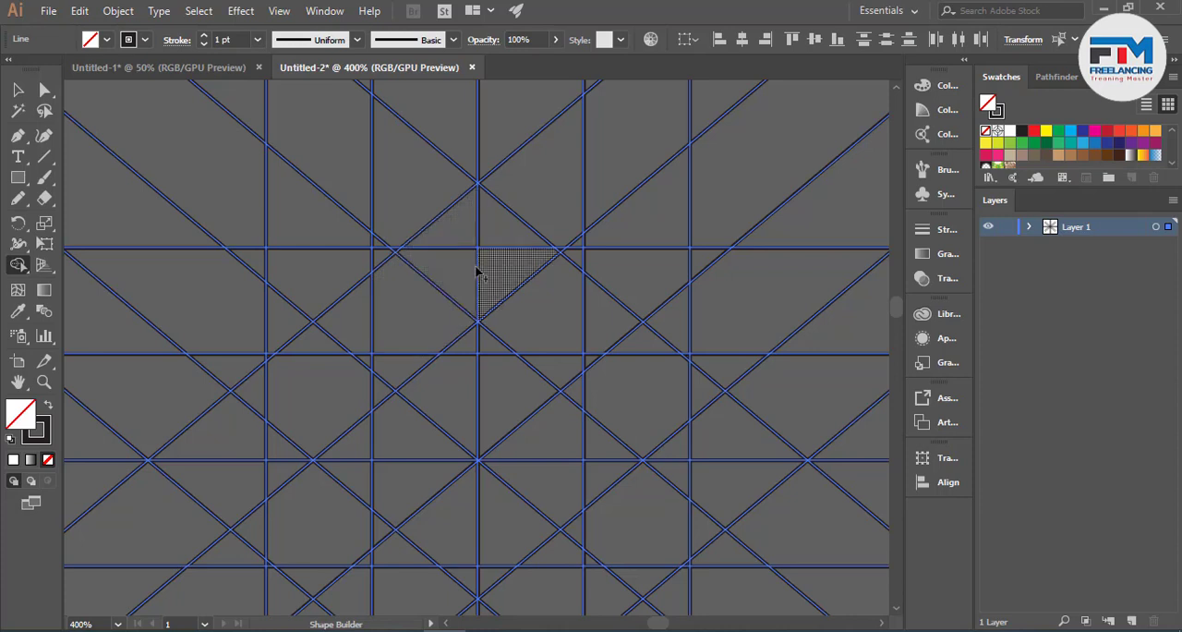
mouse_move(457, 257)
mouse_down()
mouse_move(498, 242)
mouse_move(495, 276)
mouse_up()
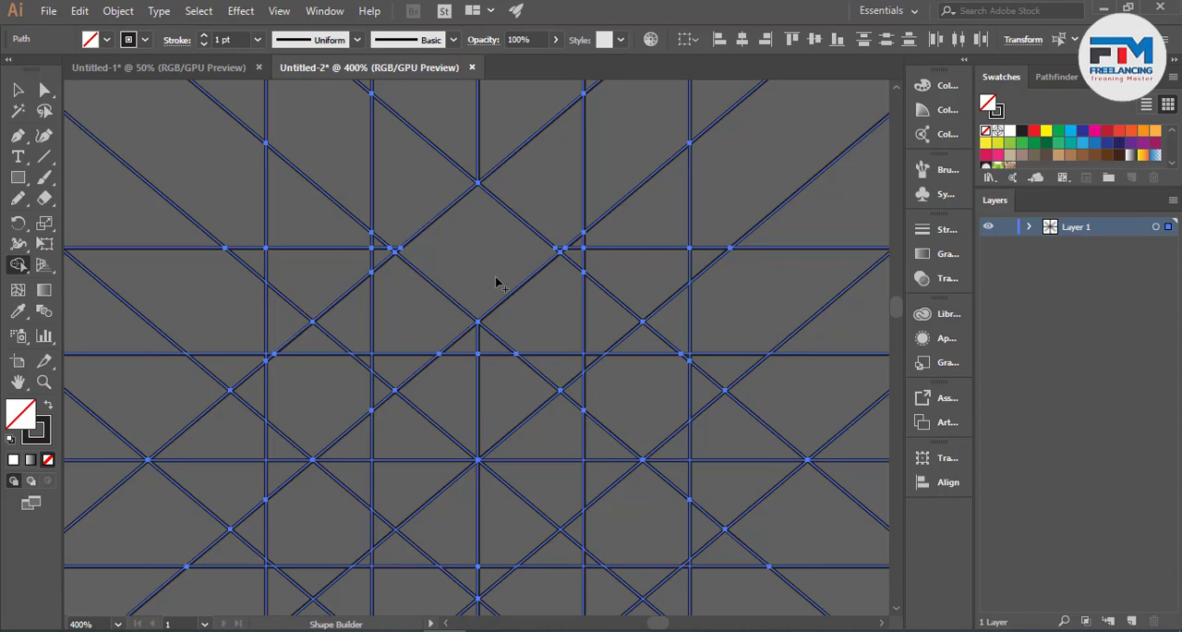
mouse_move(495, 277)
mouse_down()
mouse_move(622, 391)
mouse_move(646, 373)
mouse_move(616, 323)
mouse_move(584, 331)
mouse_up()
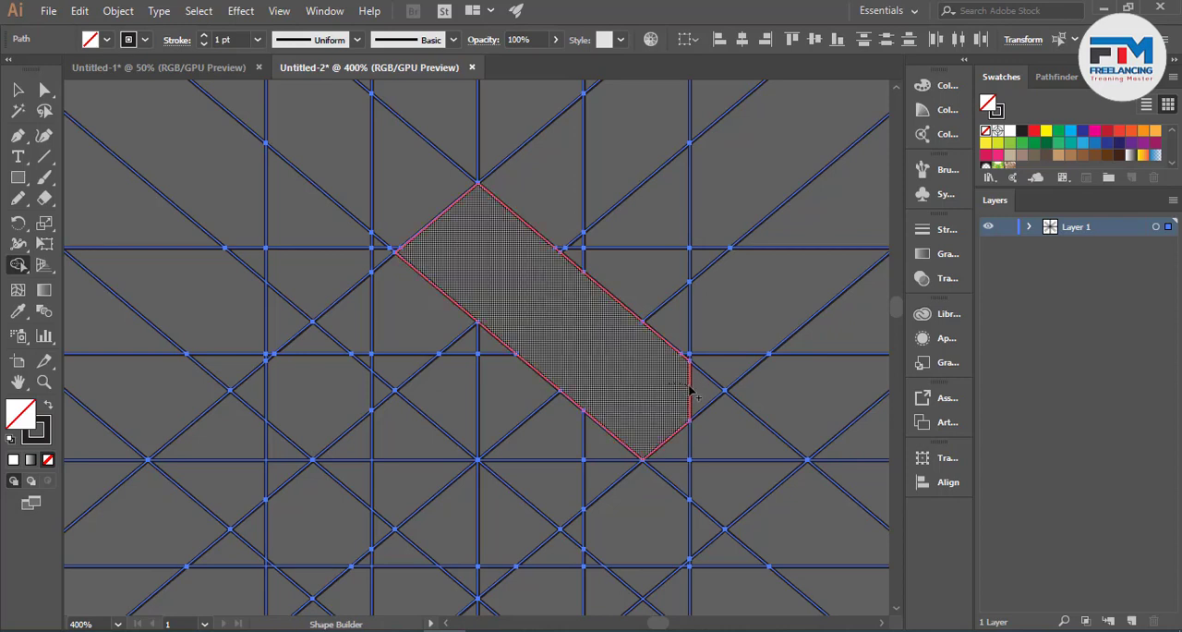
alt+click(688, 392)
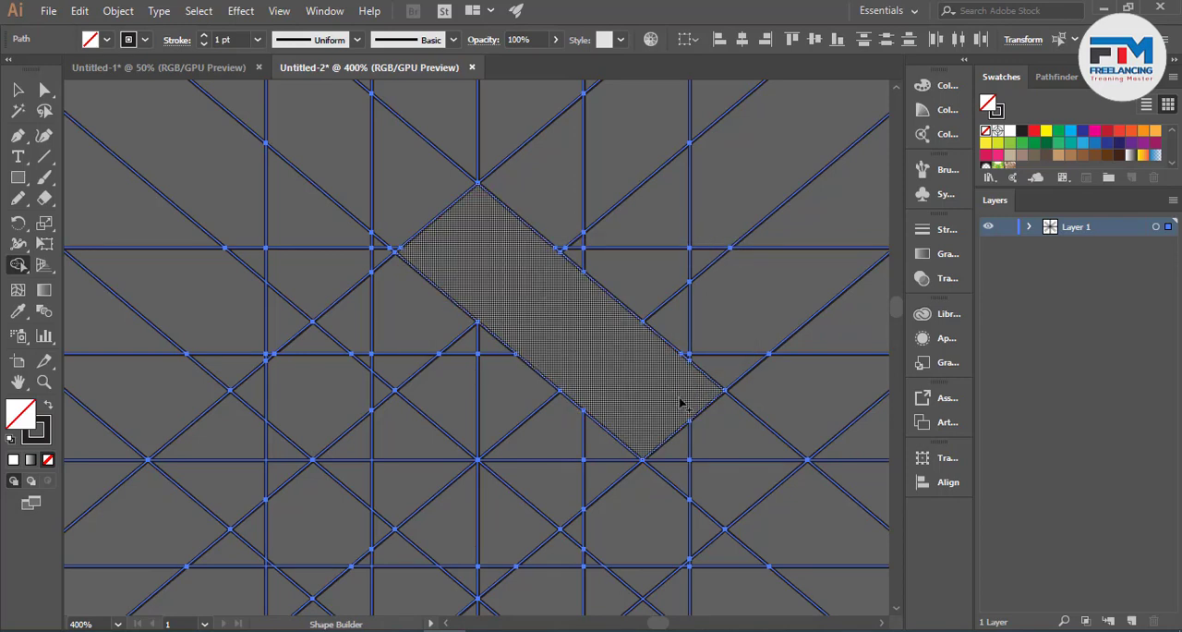
- Merge more grid cells to continue the band further down to the right and form an opposing band down to the left
scroll(792, 462, down, 1)
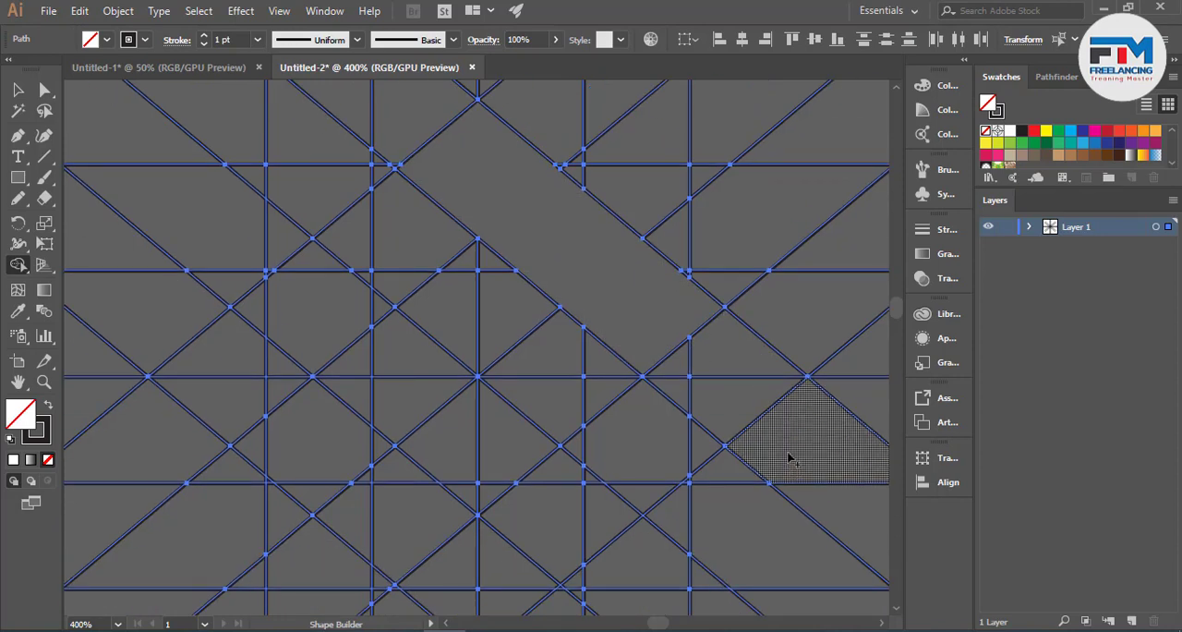
mouse_move(790, 457)
mouse_down()
mouse_move(688, 400)
mouse_move(689, 368)
mouse_move(746, 371)
mouse_up()
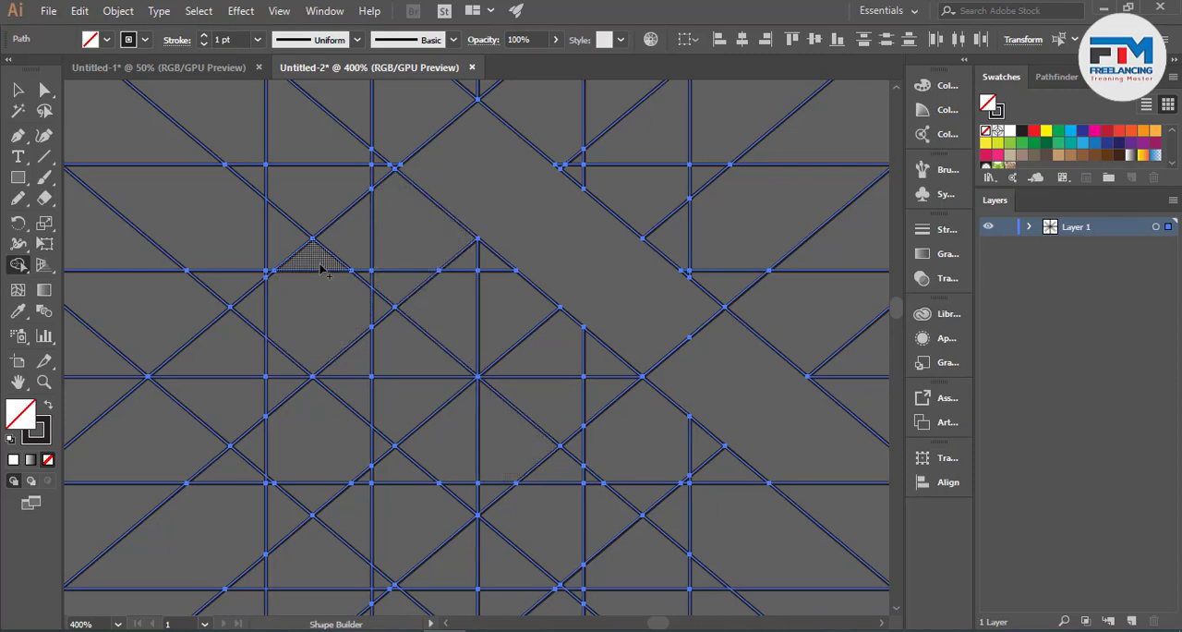
mouse_move(323, 269)
mouse_down()
mouse_move(243, 336)
mouse_move(171, 427)
mouse_move(296, 355)
mouse_move(269, 389)
mouse_move(370, 316)
mouse_up()
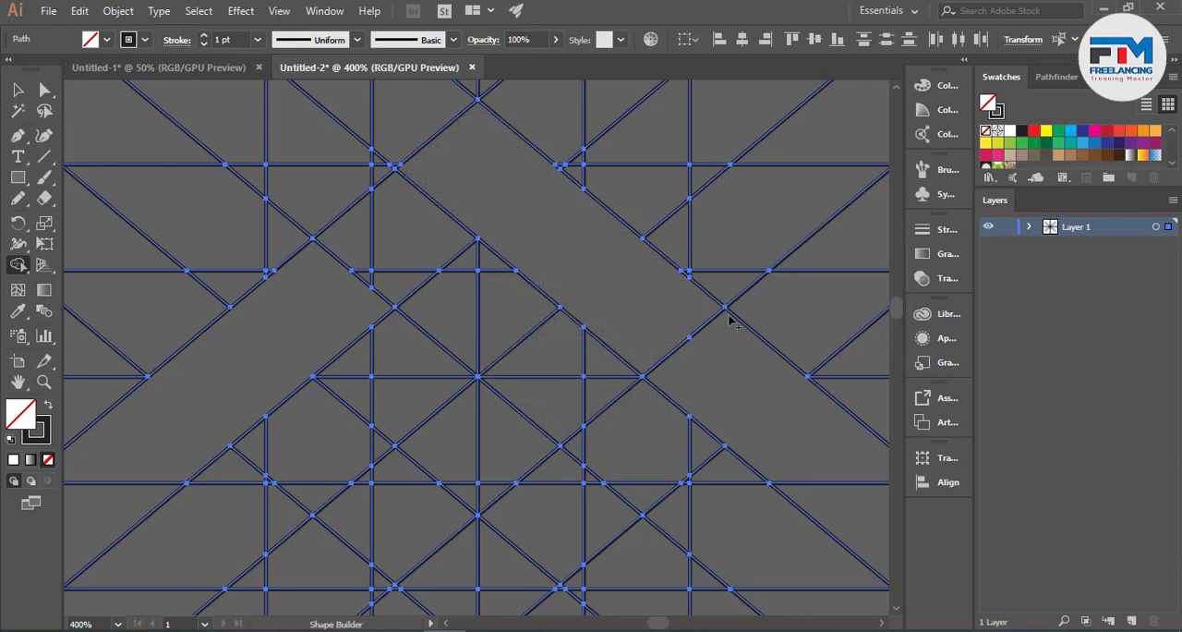
- Merge the cells beneath the upper diagonal band with Shape Builder into a parallelogram band running down to the left
drag(587, 316, 584, 314)
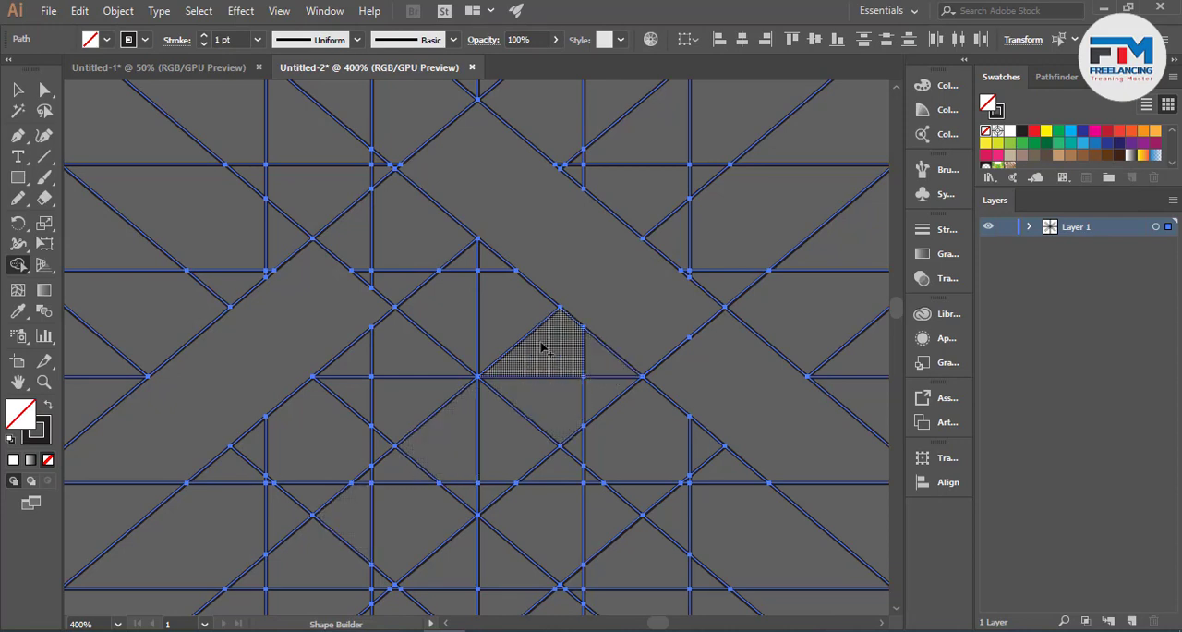
mouse_move(551, 338)
mouse_down()
mouse_move(595, 376)
mouse_move(462, 457)
mouse_move(409, 496)
mouse_up()
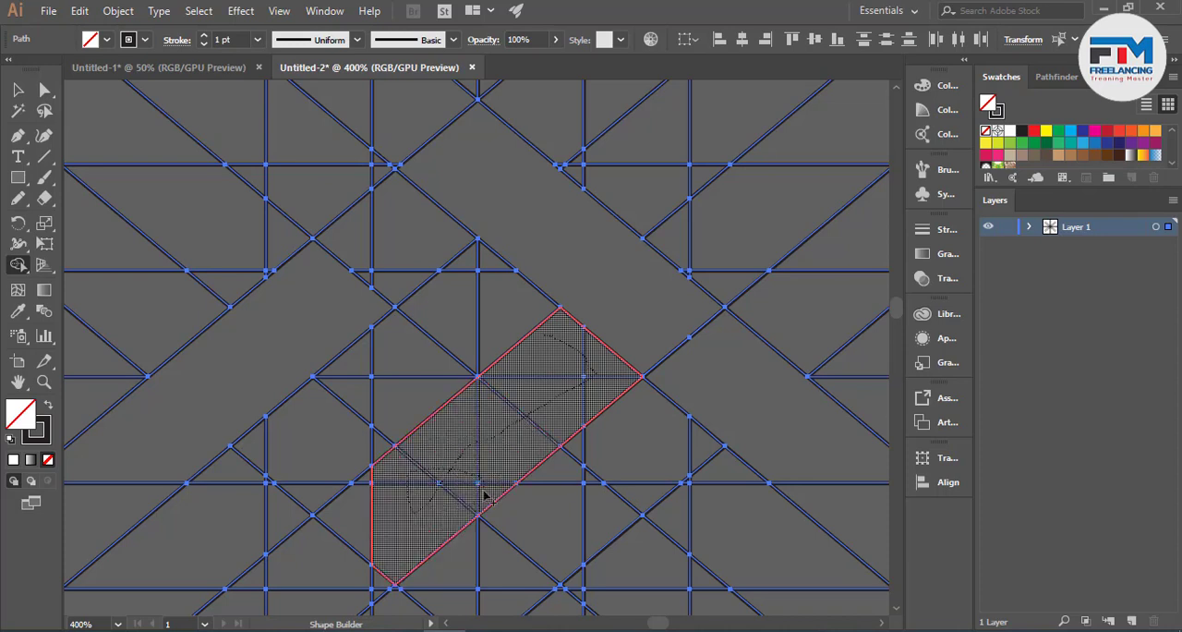
drag(484, 497, 489, 494)
scroll(496, 454, down, 3)
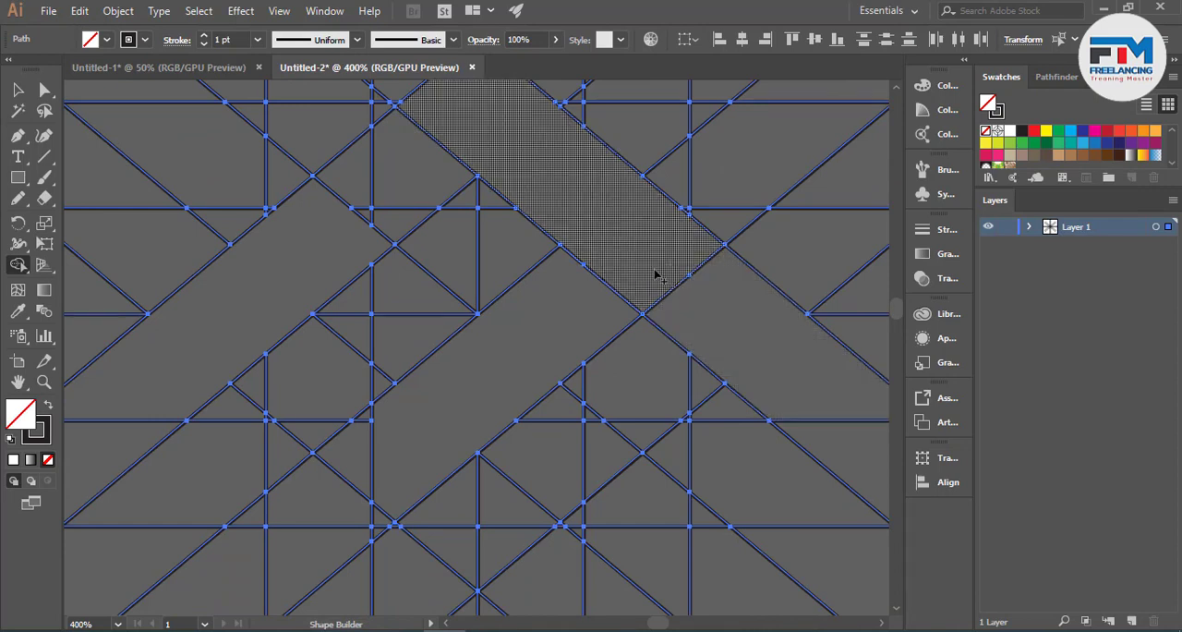
scroll(655, 282, up, 2)
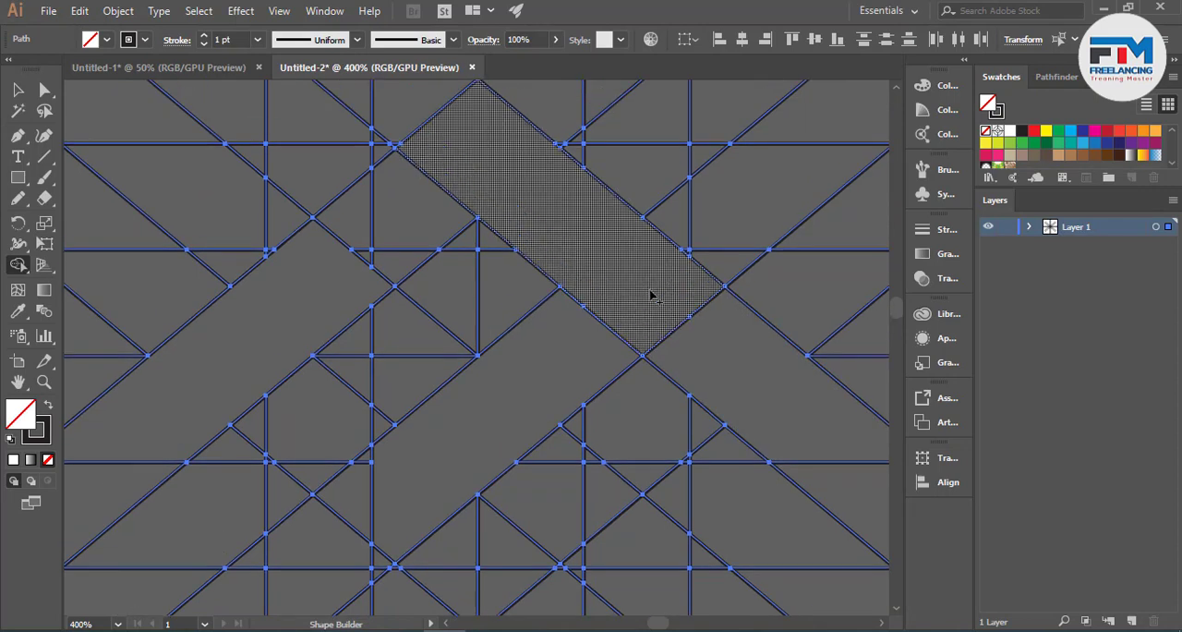
scroll(654, 305, down, 2)
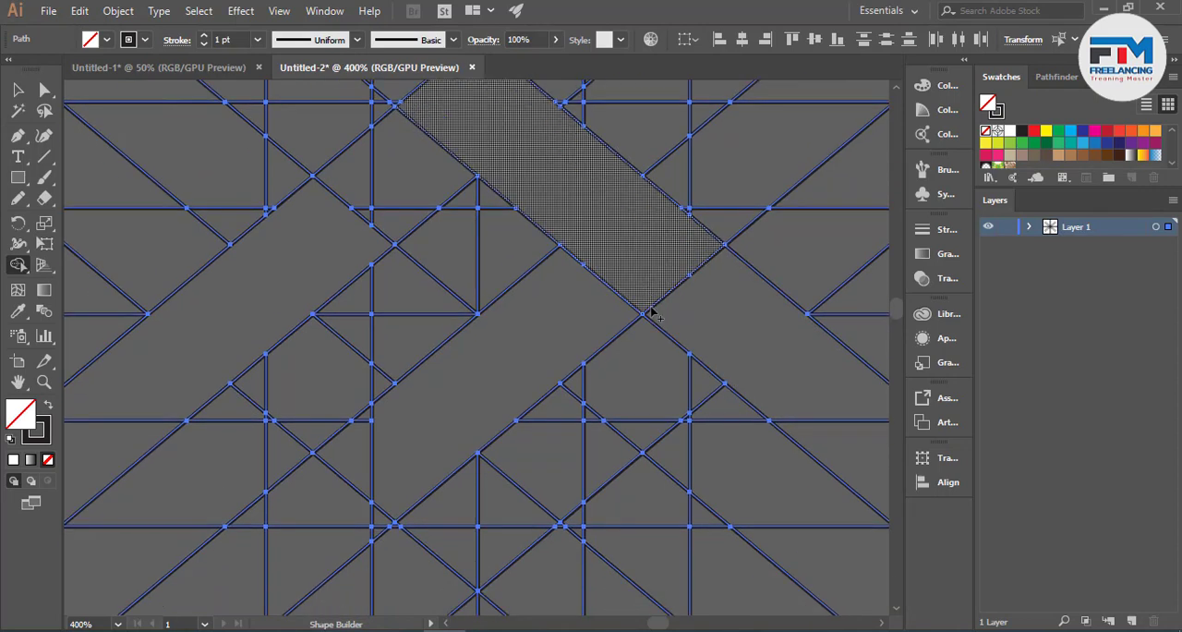
- Extend the lower diagonal band further down to the left by merging the adjoining grid cells at its lower end
click(368, 437)
scroll(379, 429, down, 2)
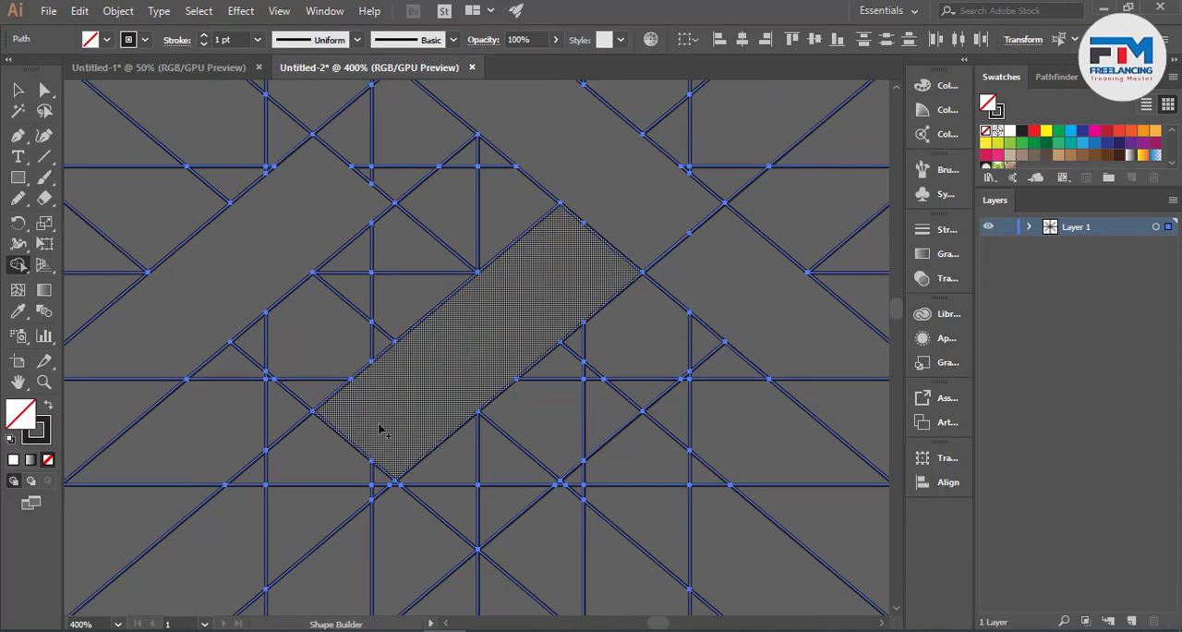
click(374, 429)
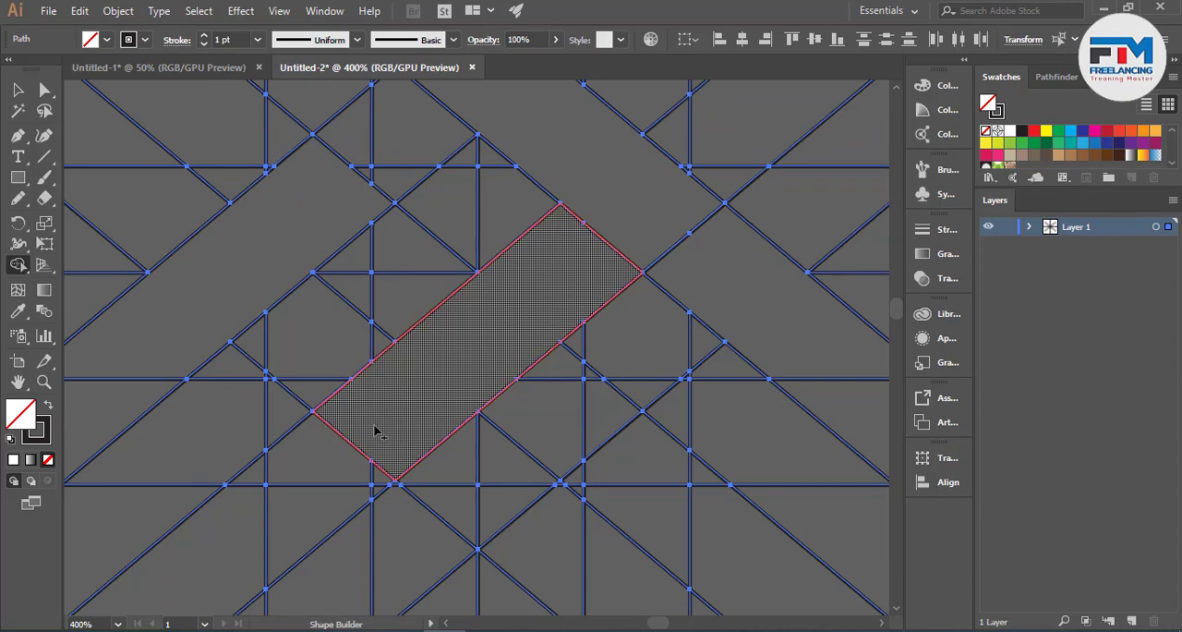
drag(374, 437, 326, 498)
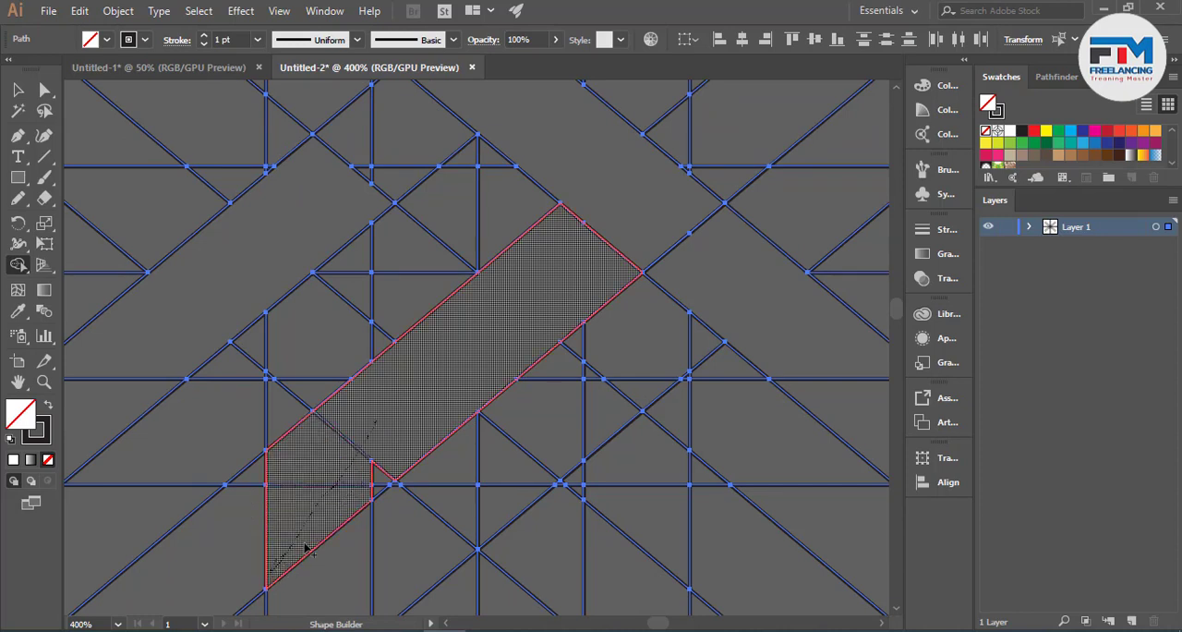
mouse_move(305, 547)
mouse_down()
mouse_move(376, 501)
mouse_move(388, 473)
mouse_move(373, 508)
mouse_up()
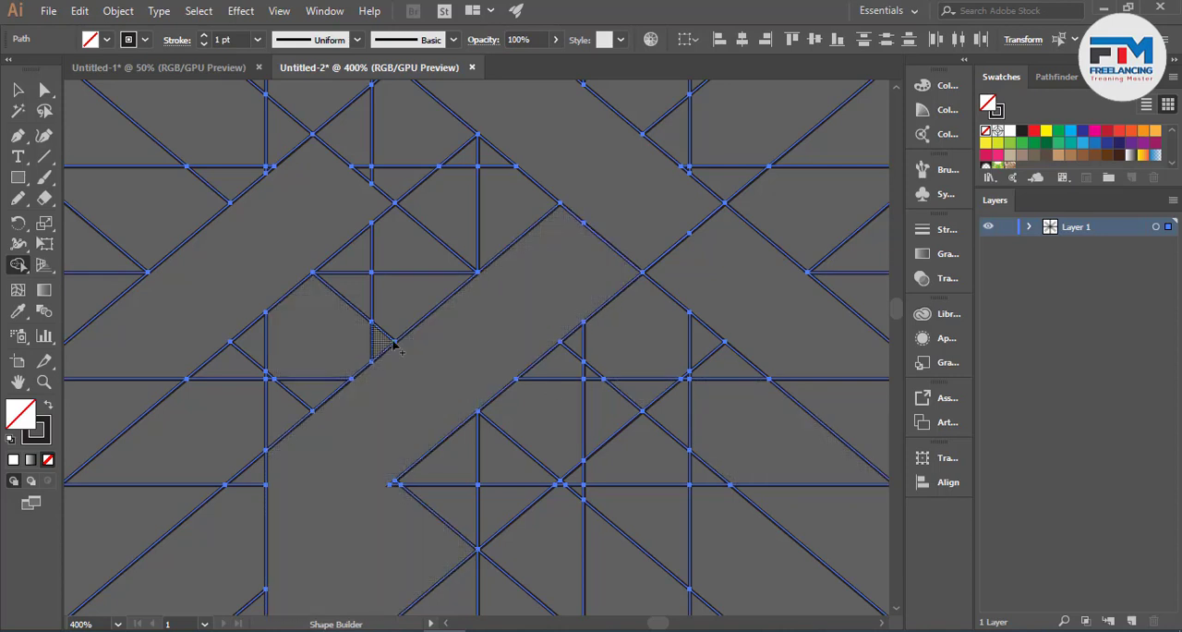
- Place a duplicate of the whole line grid to the left of the original
click(20, 91)
scroll(566, 314, down, 8)
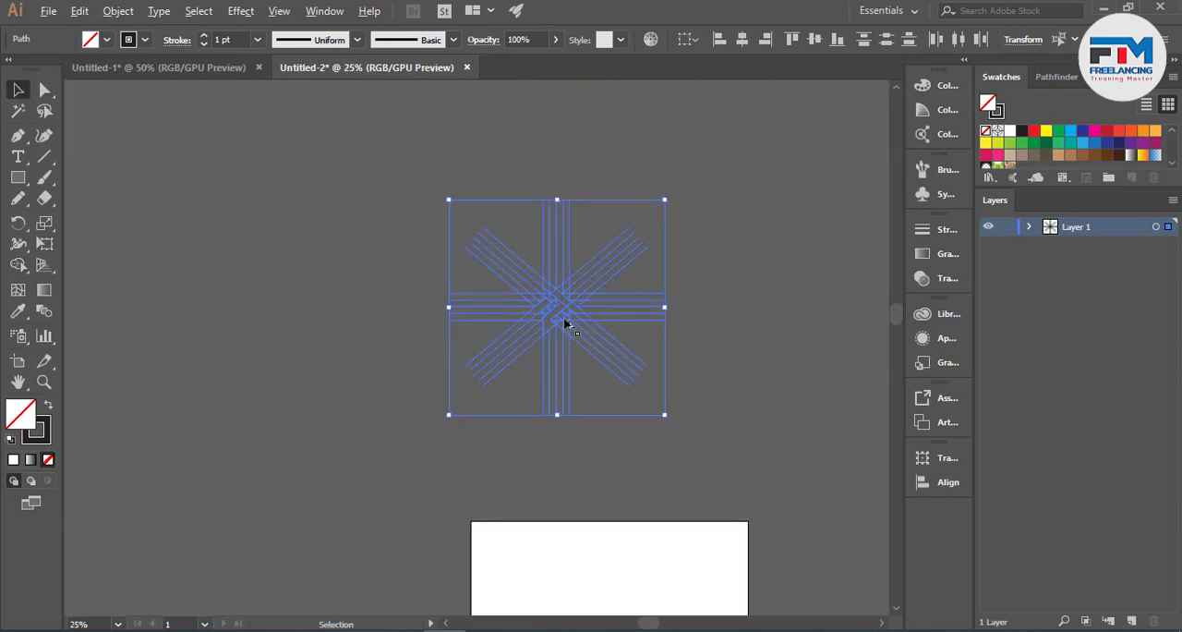
drag(561, 321, 261, 324)
scroll(585, 308, up, 2)
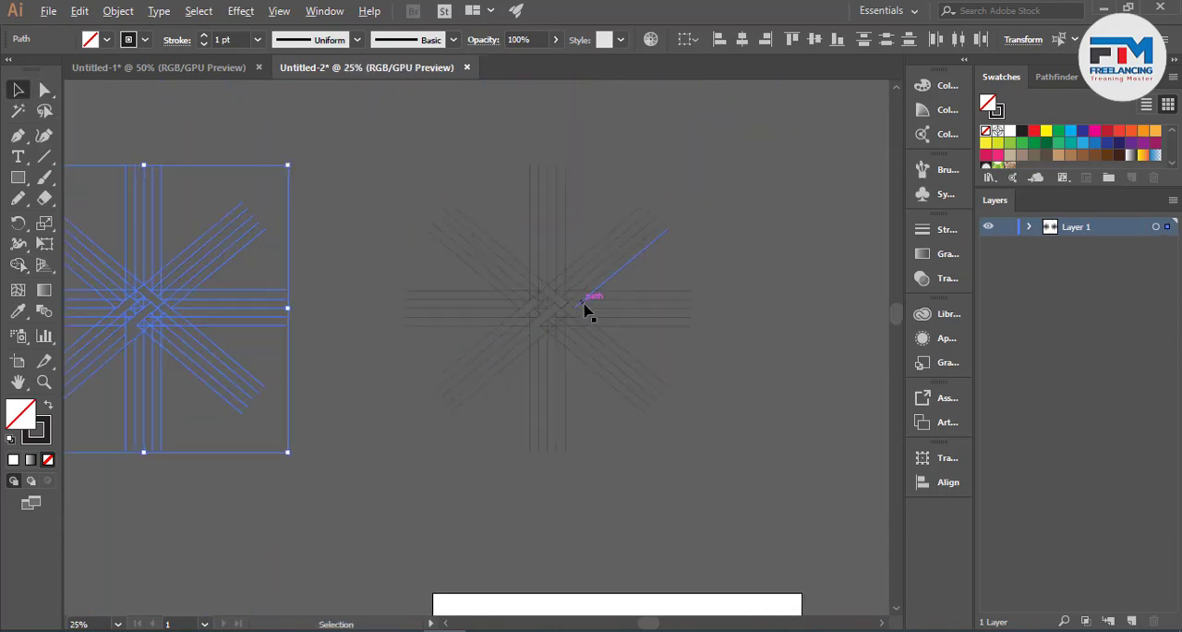
- Expand the fill and stroke of the original line grid and ungroup the result
click(464, 272)
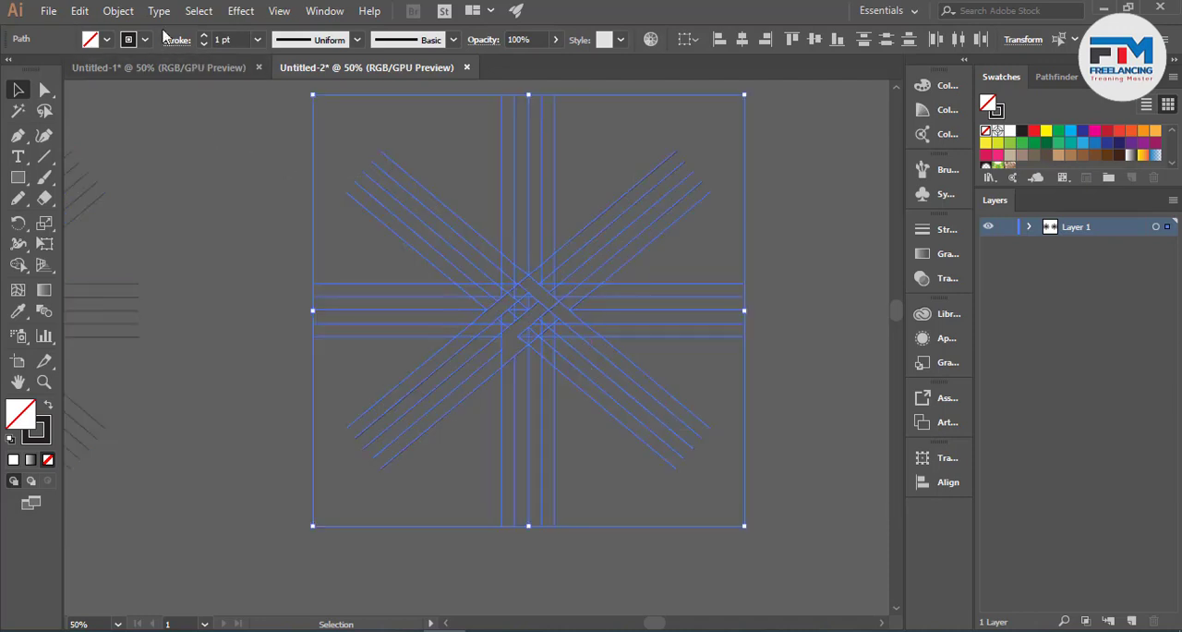
click(120, 10)
click(214, 175)
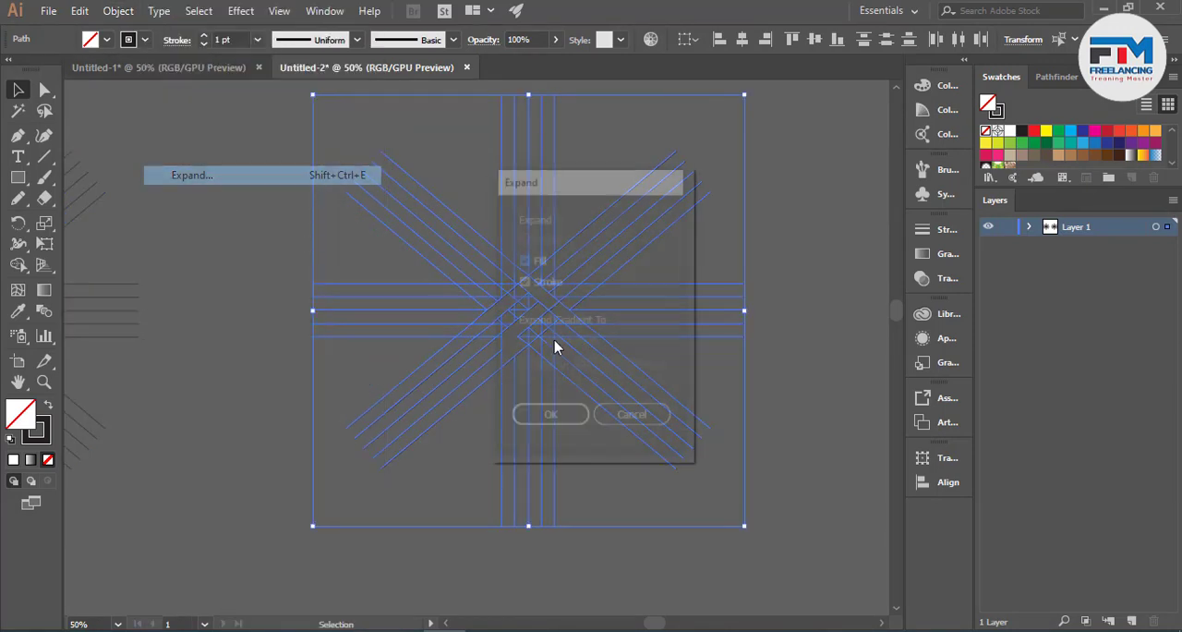
click(580, 417)
right_click(656, 360)
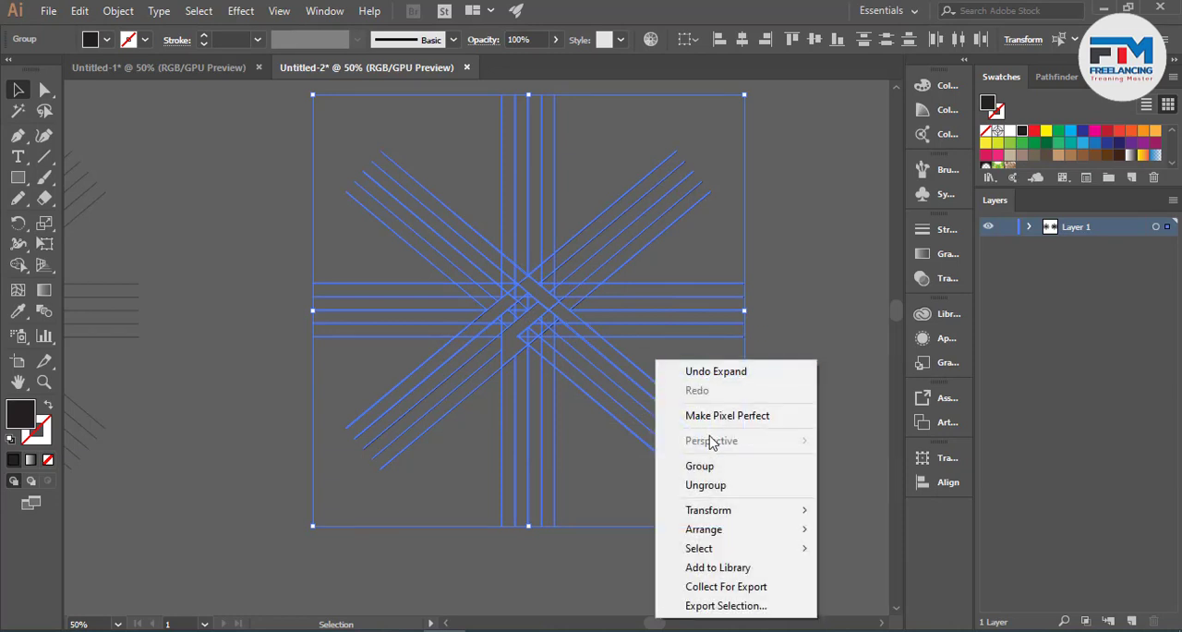
click(718, 486)
click(765, 422)
- Select the merged diagonal band outlines at the grid's centre and place them together in the empty area right of the grid
scroll(560, 327, up, 3)
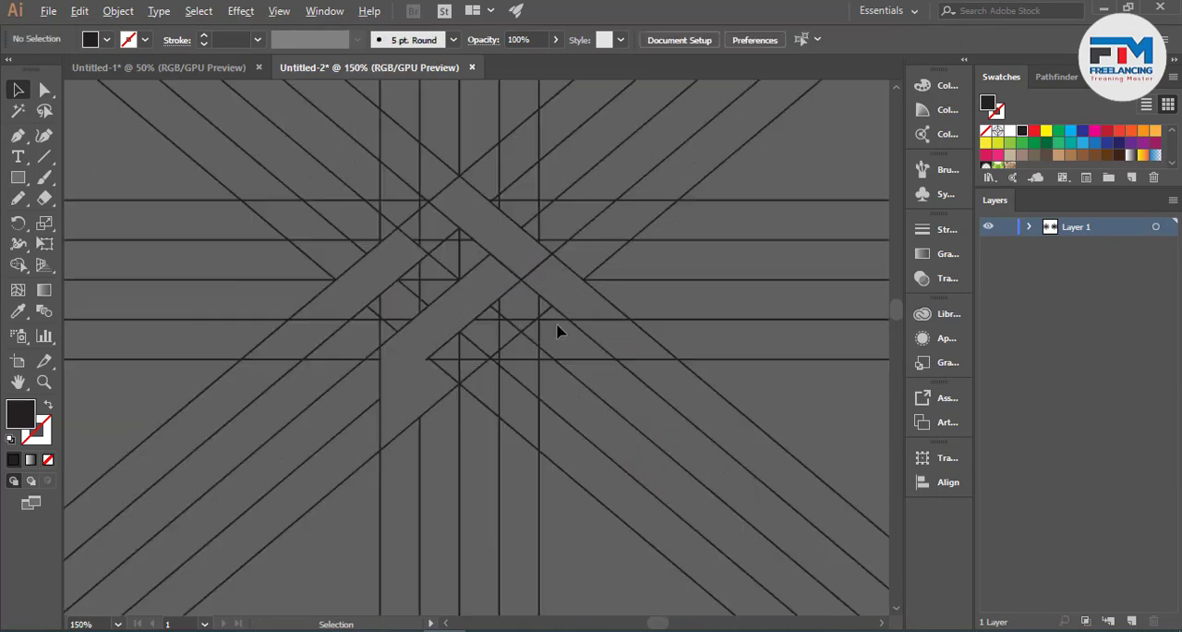
click(556, 307)
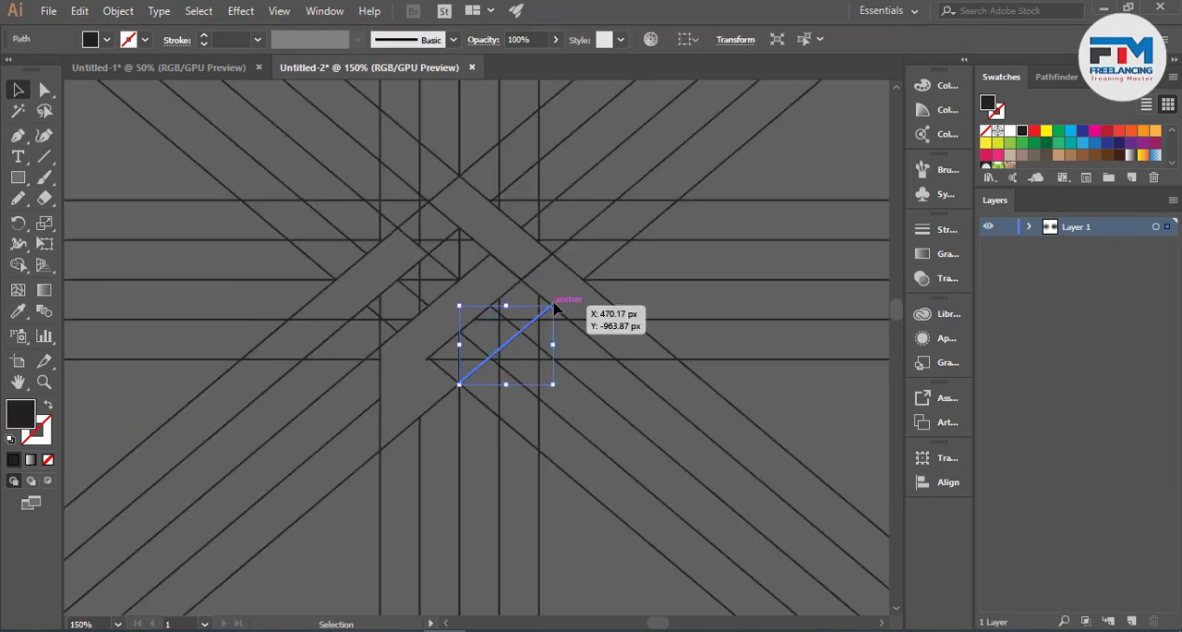
click(575, 303)
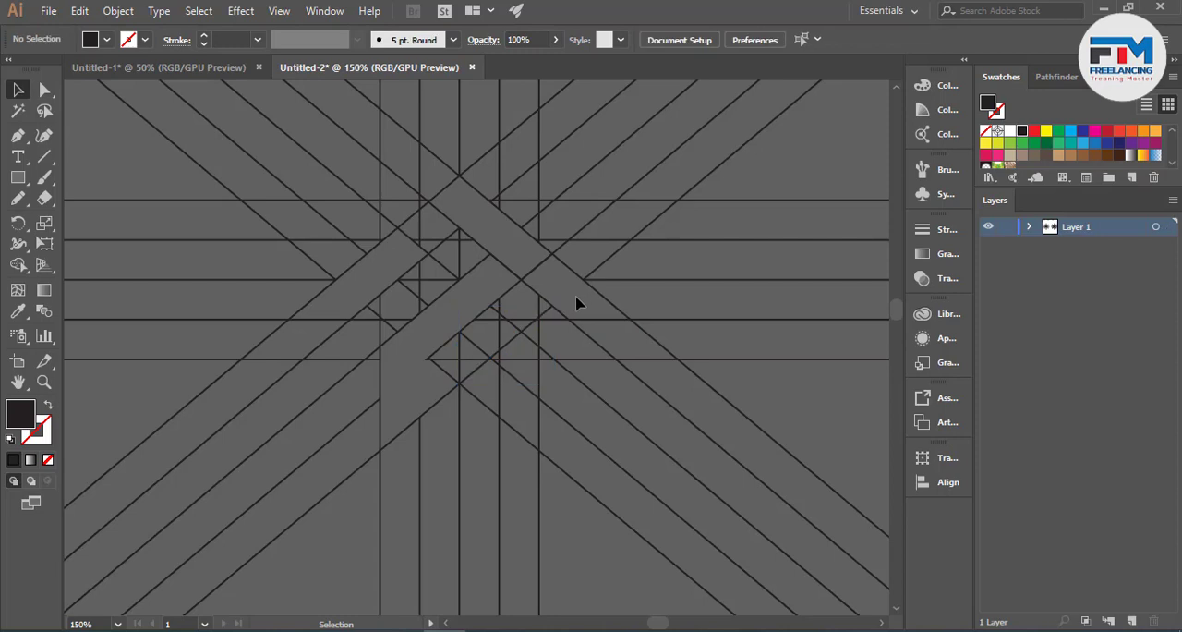
click(516, 277)
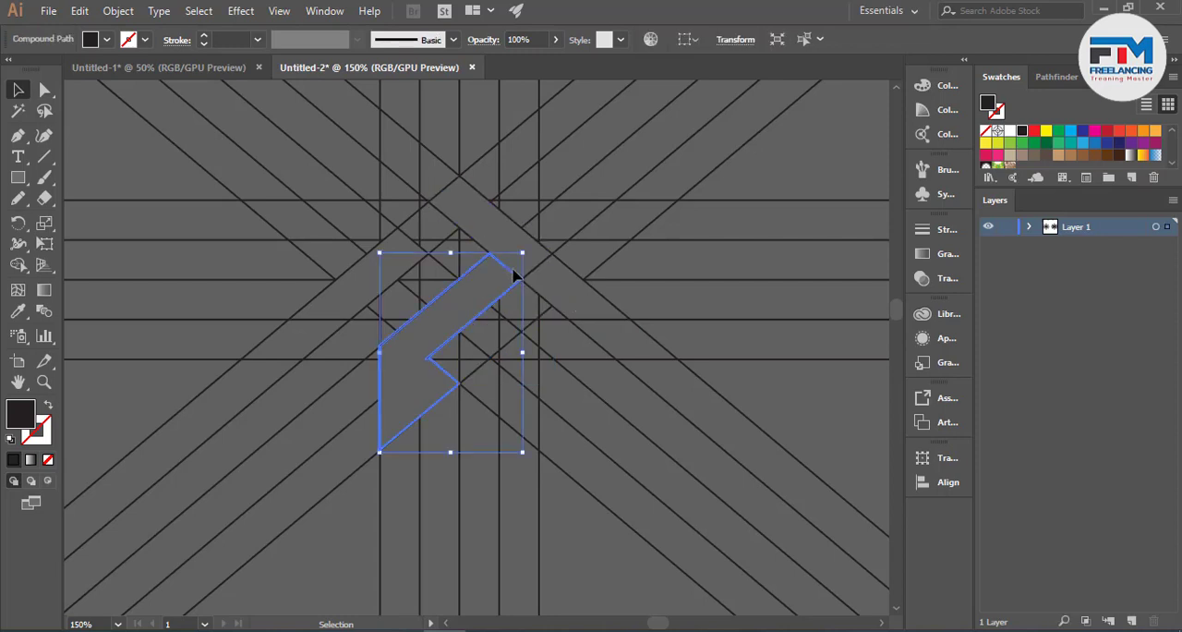
shift+click(374, 304)
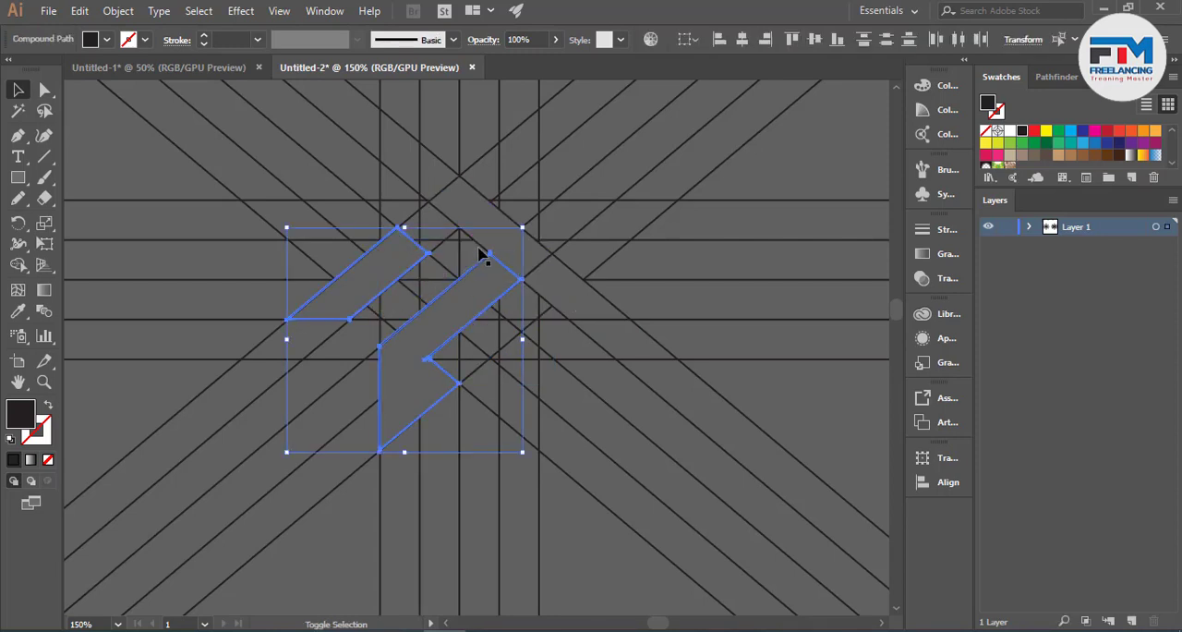
shift+click(482, 256)
shift+click(536, 290)
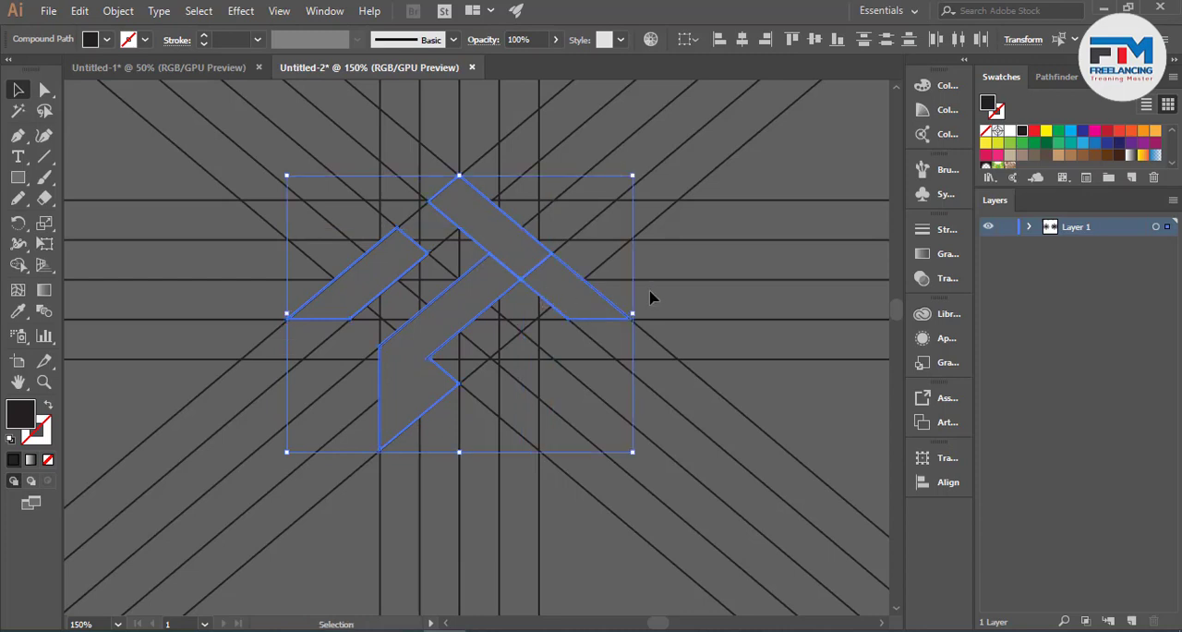
scroll(422, 320, down, 5)
drag(427, 326, 666, 343)
click(693, 388)
scroll(686, 357, up, 5)
scroll(623, 350, up, 1)
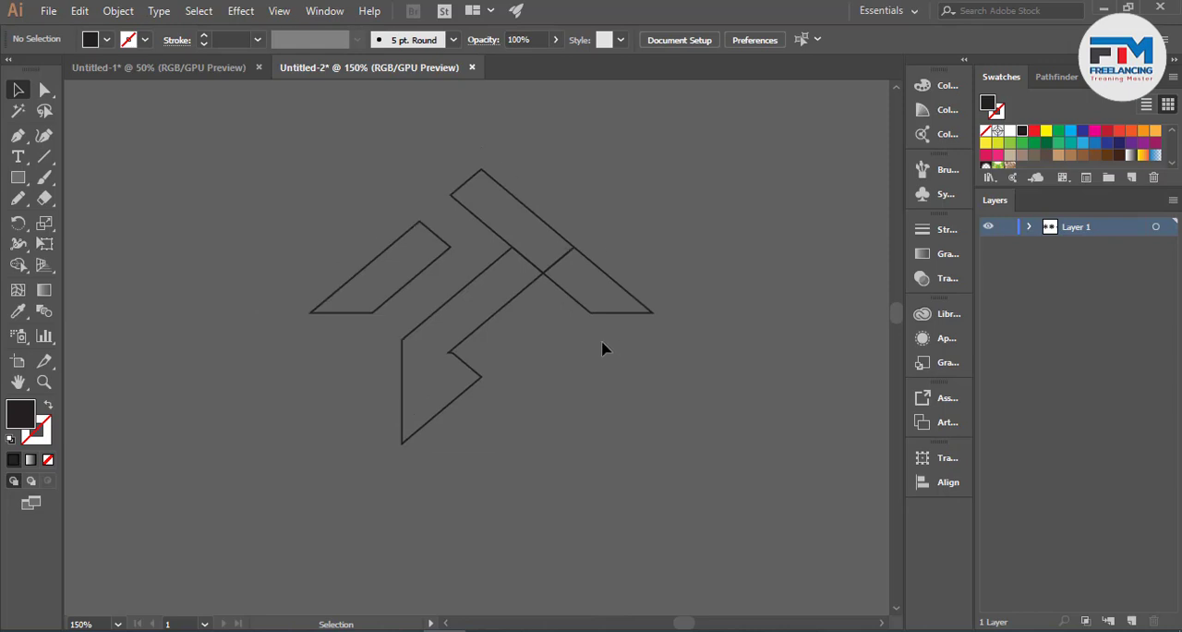
drag(466, 264, 672, 447)
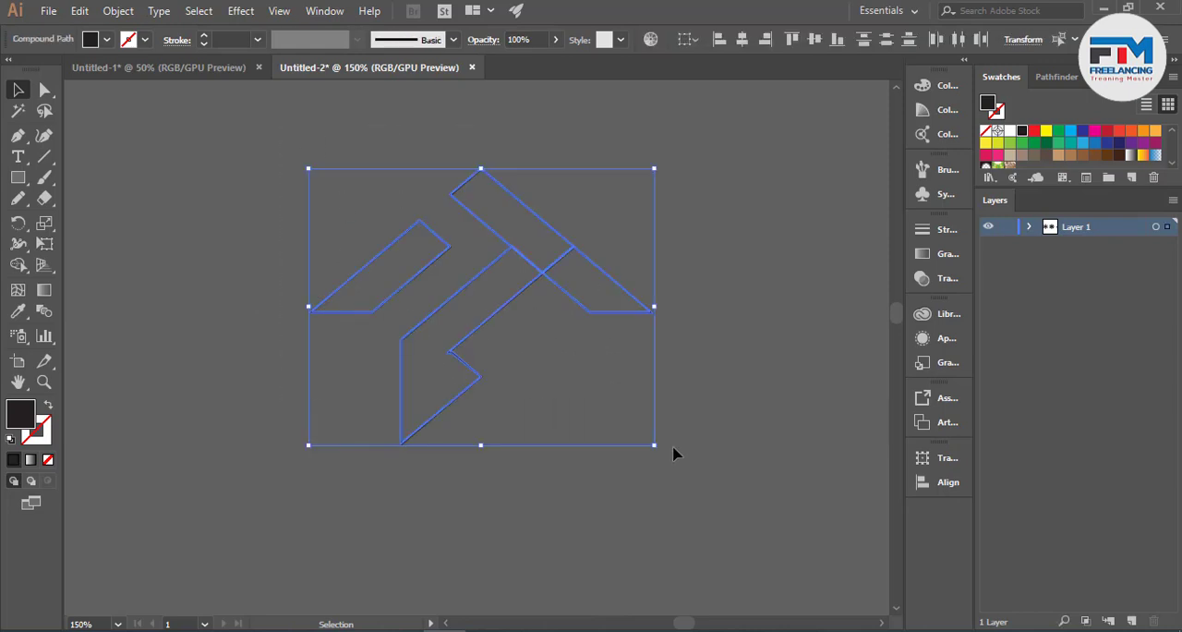
click(672, 448)
drag(71, 185, 625, 404)
click(118, 12)
click(459, 331)
click(550, 383)
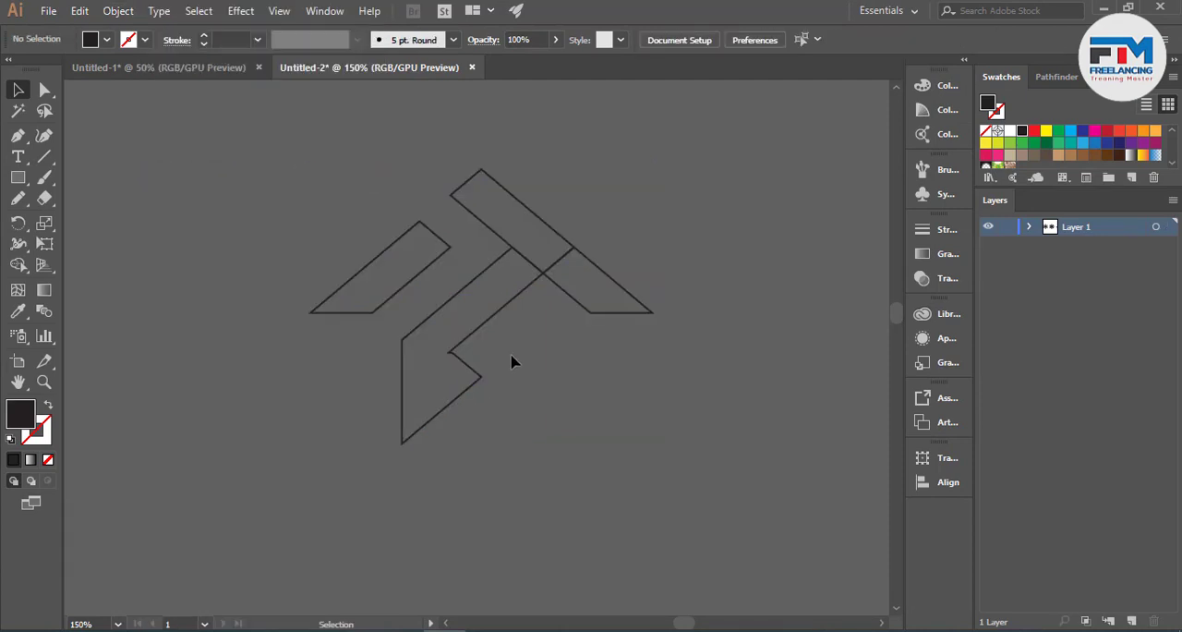
- Draw a straight horizontal line with the Pen tool along the flat lower ends of the outer bands, across the middle band
click(17, 134)
click(310, 312)
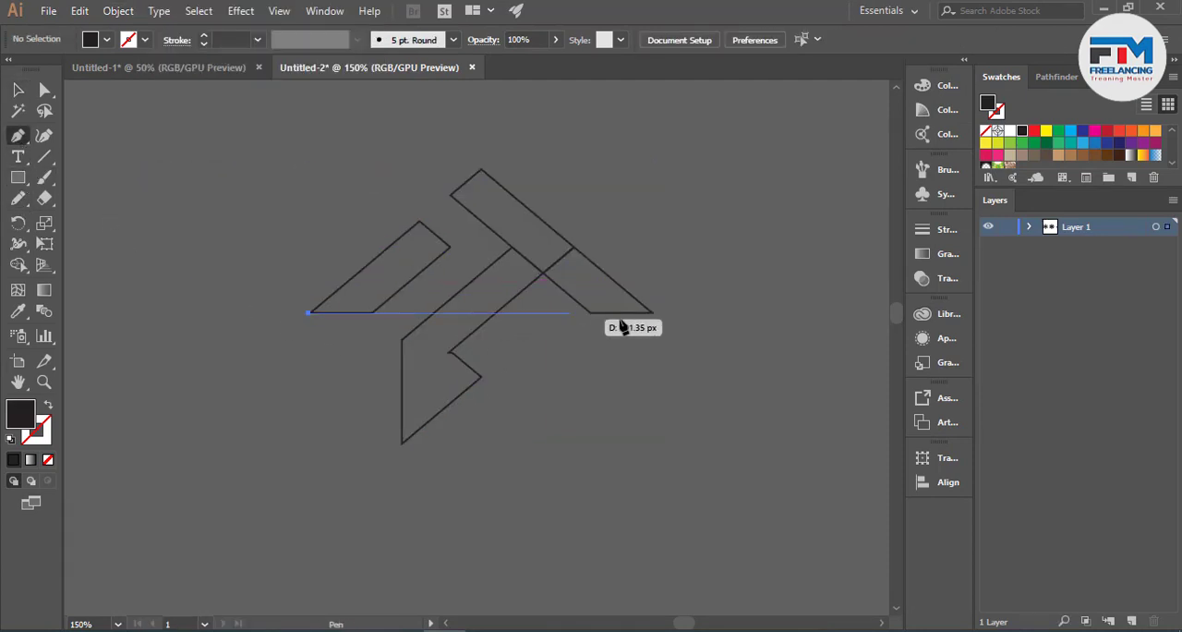
click(673, 312)
click(18, 90)
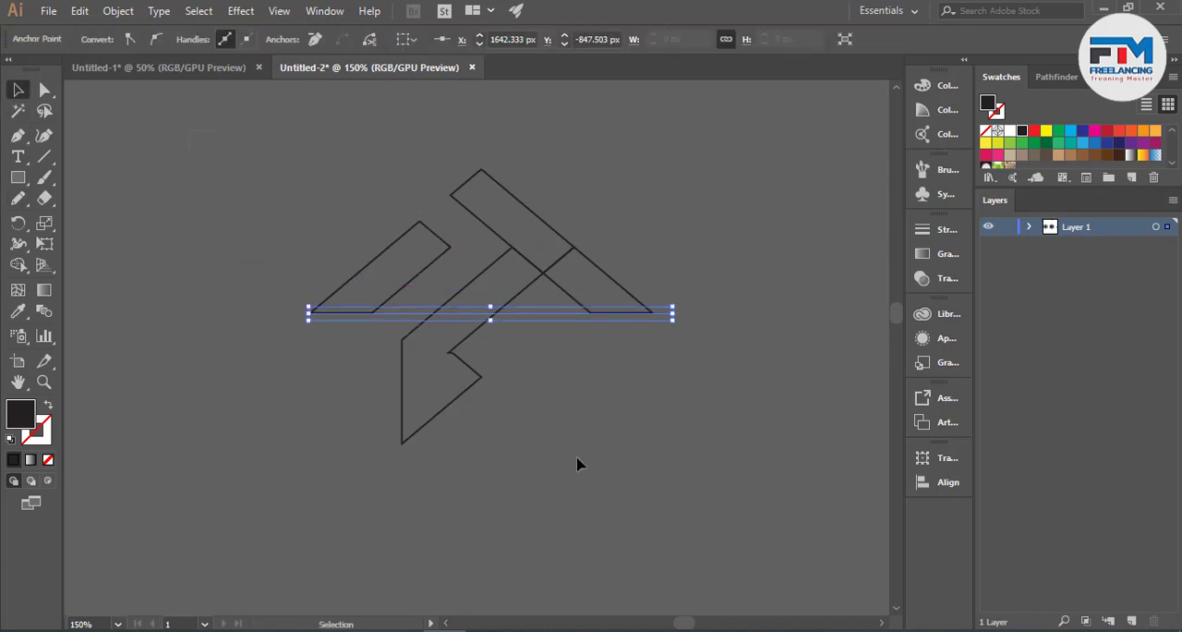
- Remove the part of the middle band below the horizontal line with Shape Builder and delete the leftover line
key(ctrl+a)
click(23, 269)
mouse_move(276, 391)
mouse_down()
mouse_move(372, 436)
mouse_move(399, 347)
mouse_up()
click(17, 90)
click(451, 327)
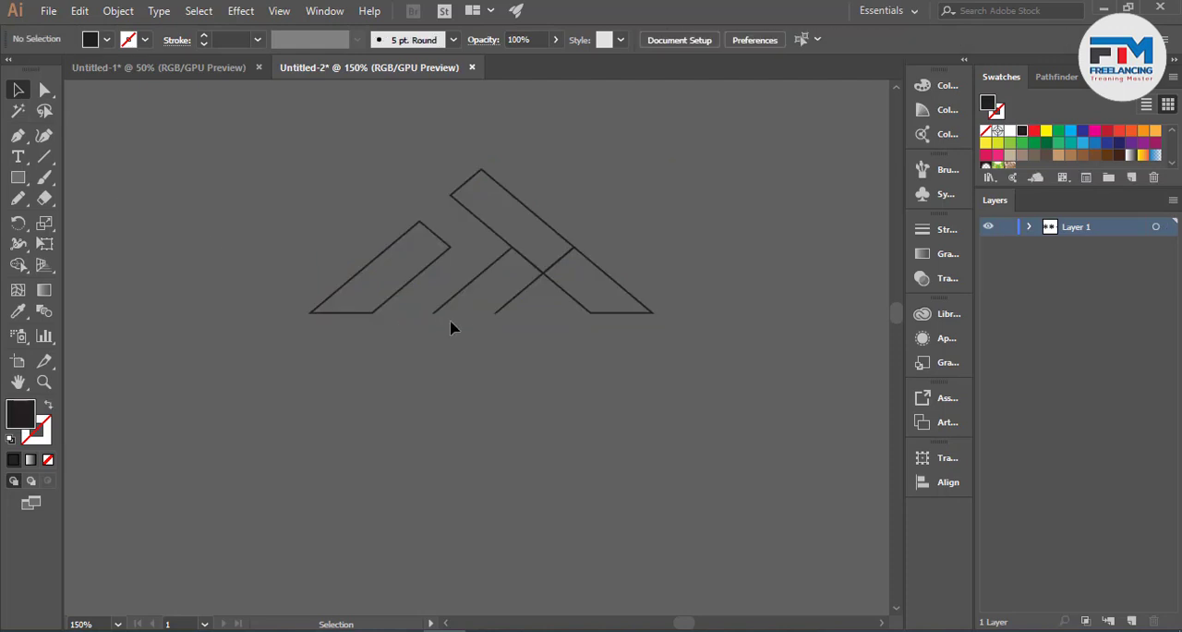
click(403, 312)
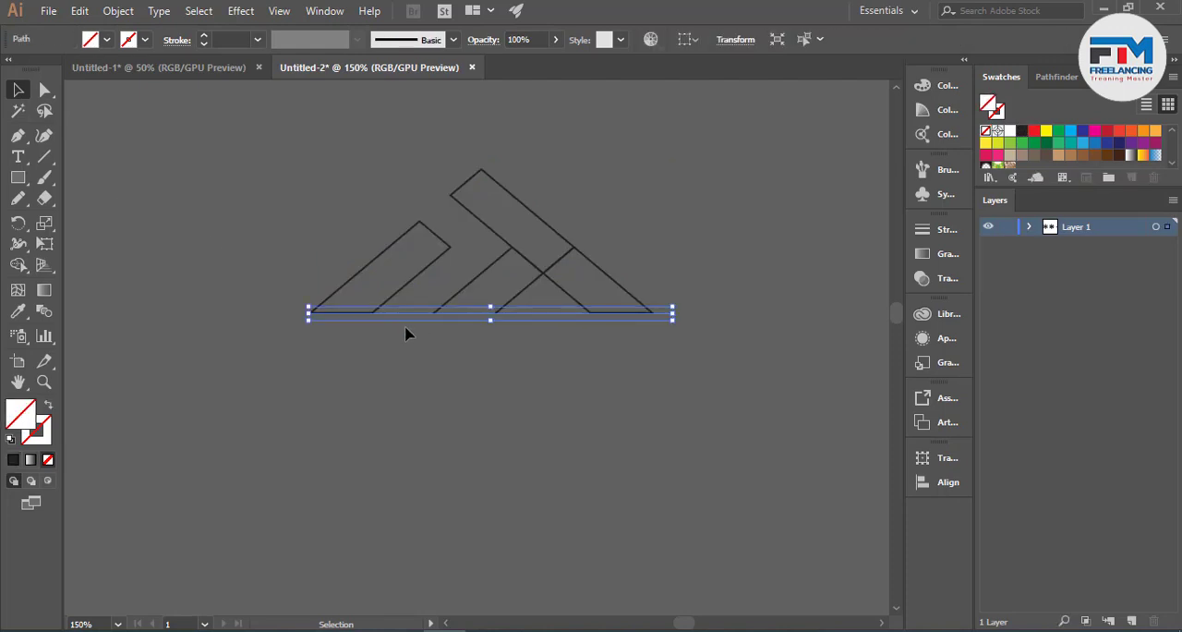
key(Delete)
- Duplicate the trimmed band outlines to the right of the originals
scroll(505, 290, up, 2)
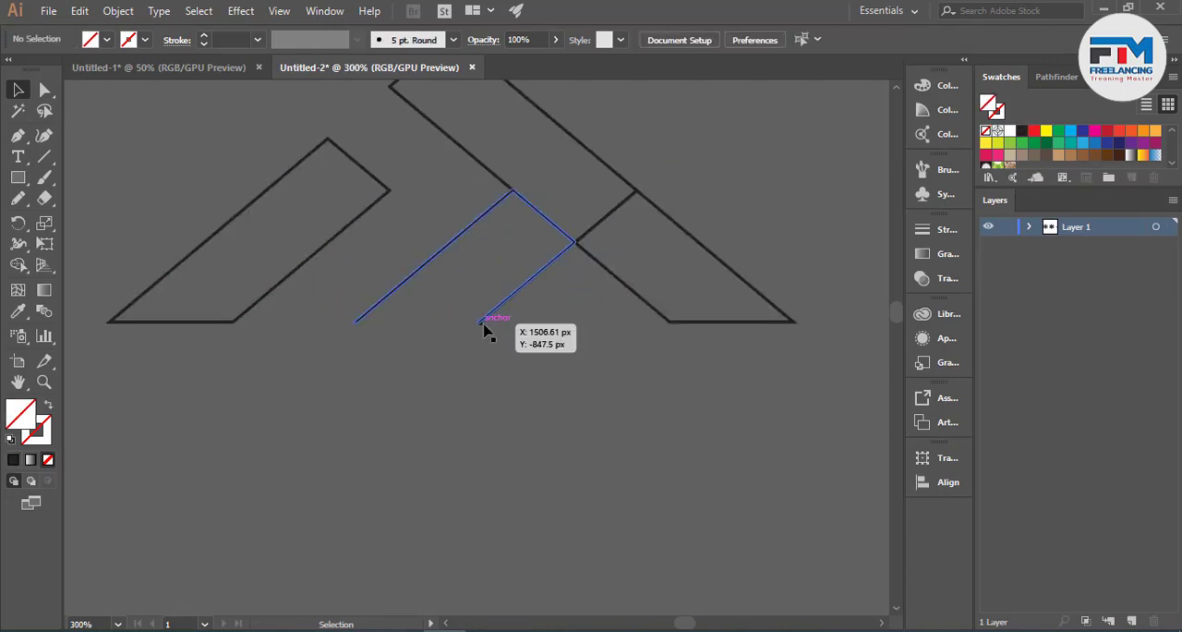
scroll(488, 327, down, 4)
click(438, 349)
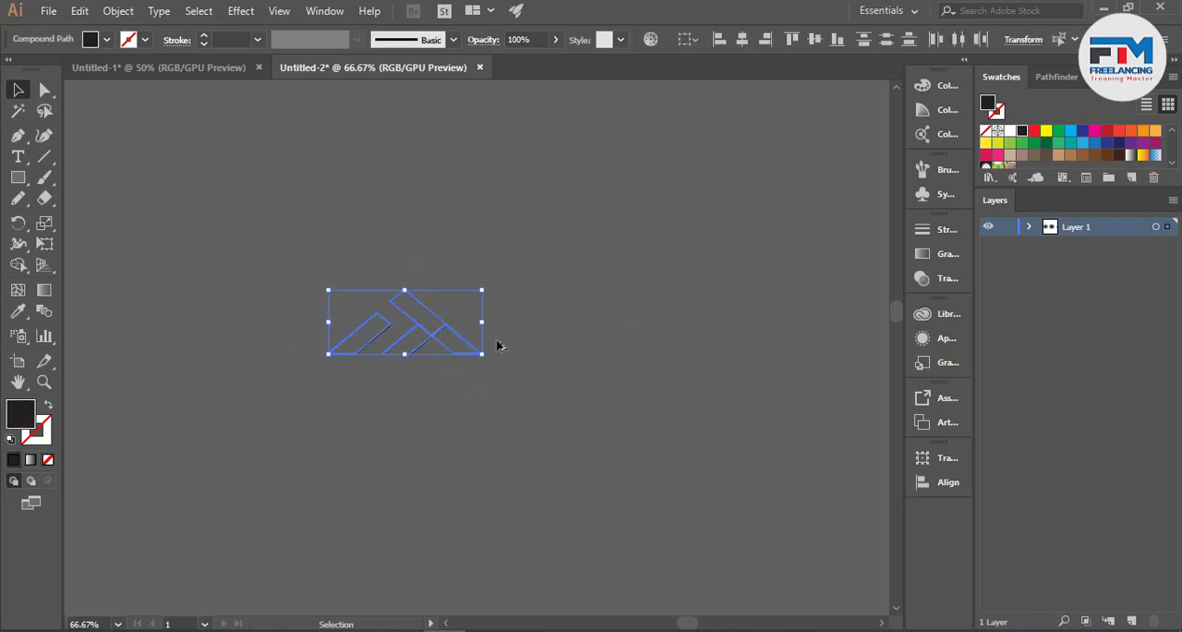
drag(497, 341, 681, 358)
click(686, 369)
- Draw a closed, filled strip with the Pen tool across the open lower end of the copied middle band
scroll(686, 370, up, 3)
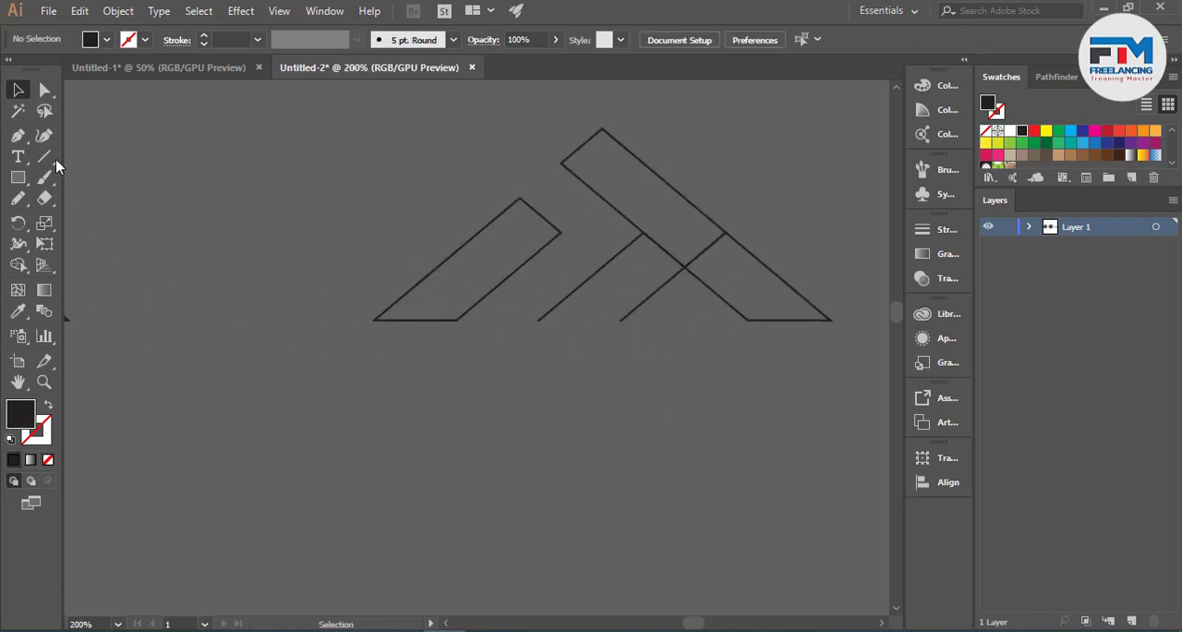
click(19, 136)
click(534, 321)
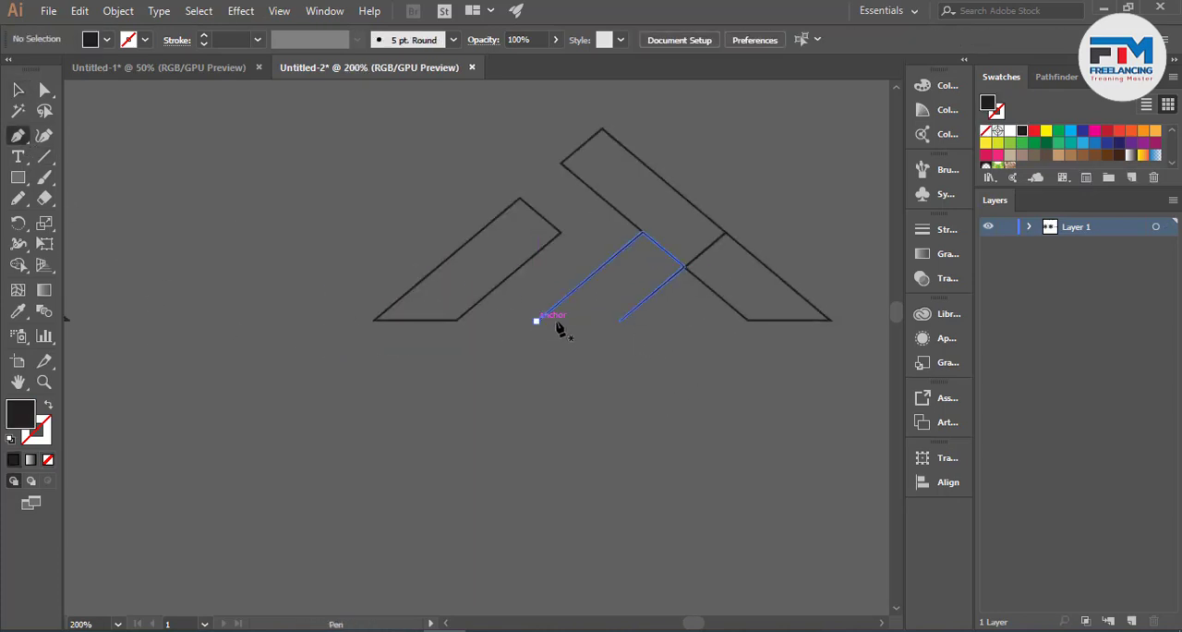
click(619, 322)
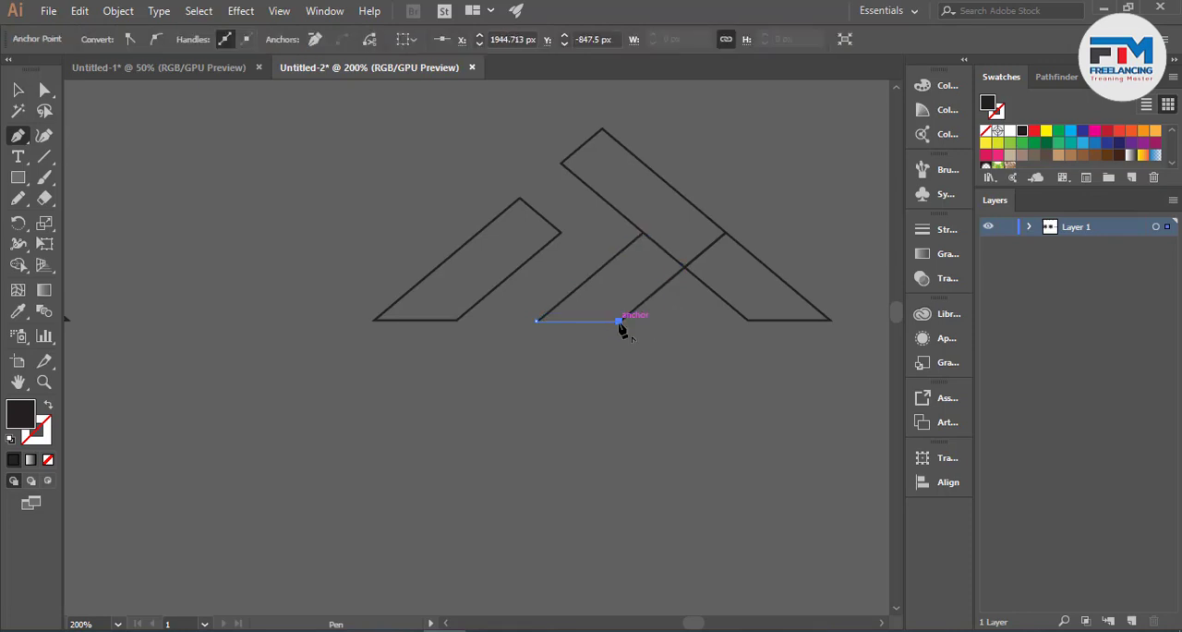
scroll(647, 291, up, 3)
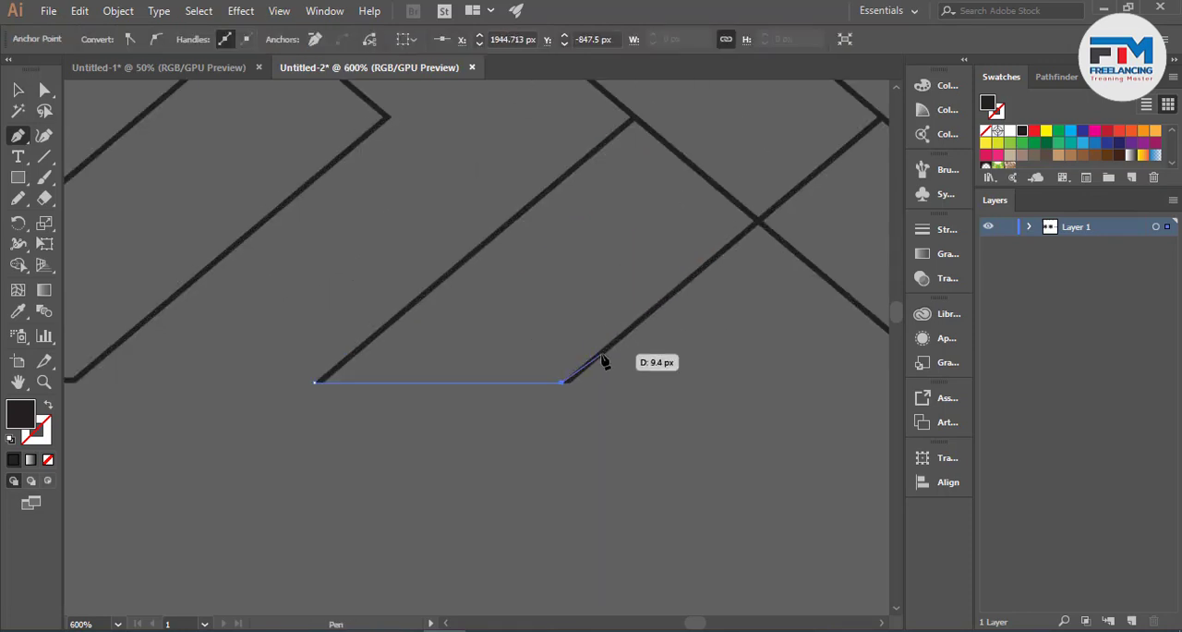
click(601, 353)
click(356, 352)
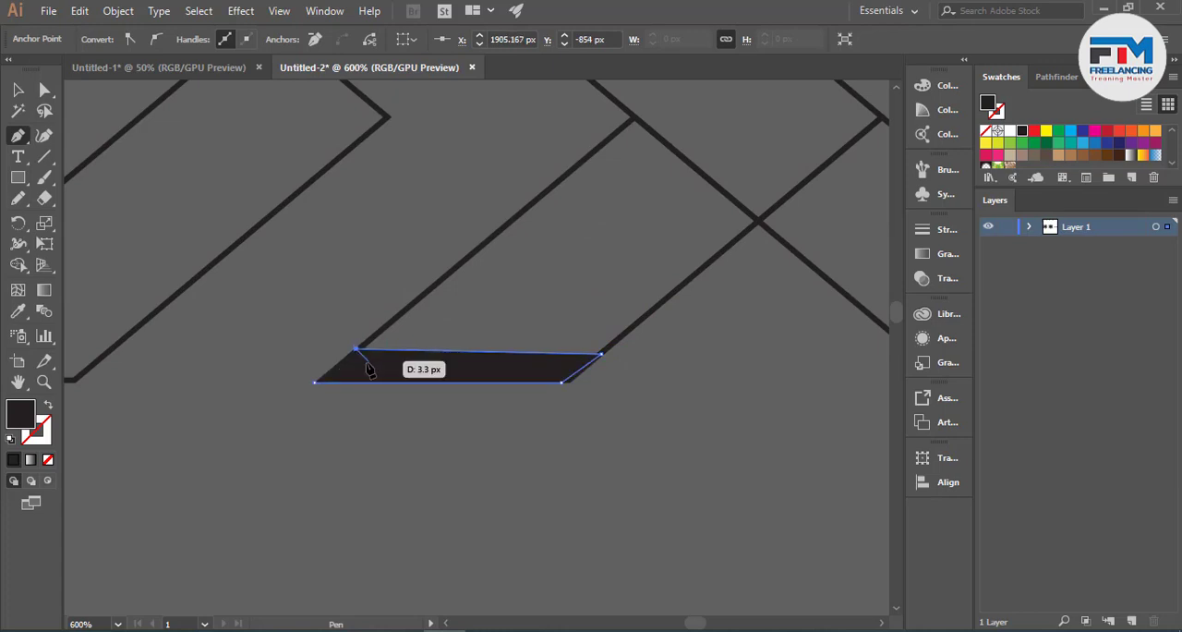
click(315, 381)
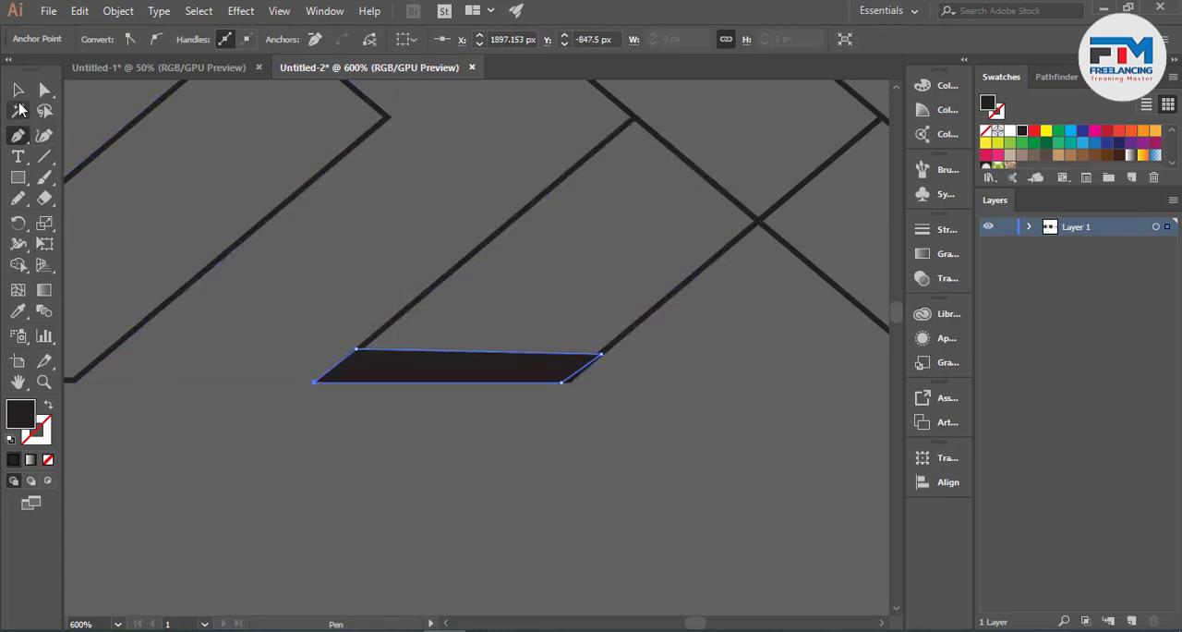
- Merge the copied middle band outline, its interior and the closing strip into one solid shape with Shape Builder
key(v)
drag(338, 336, 557, 482)
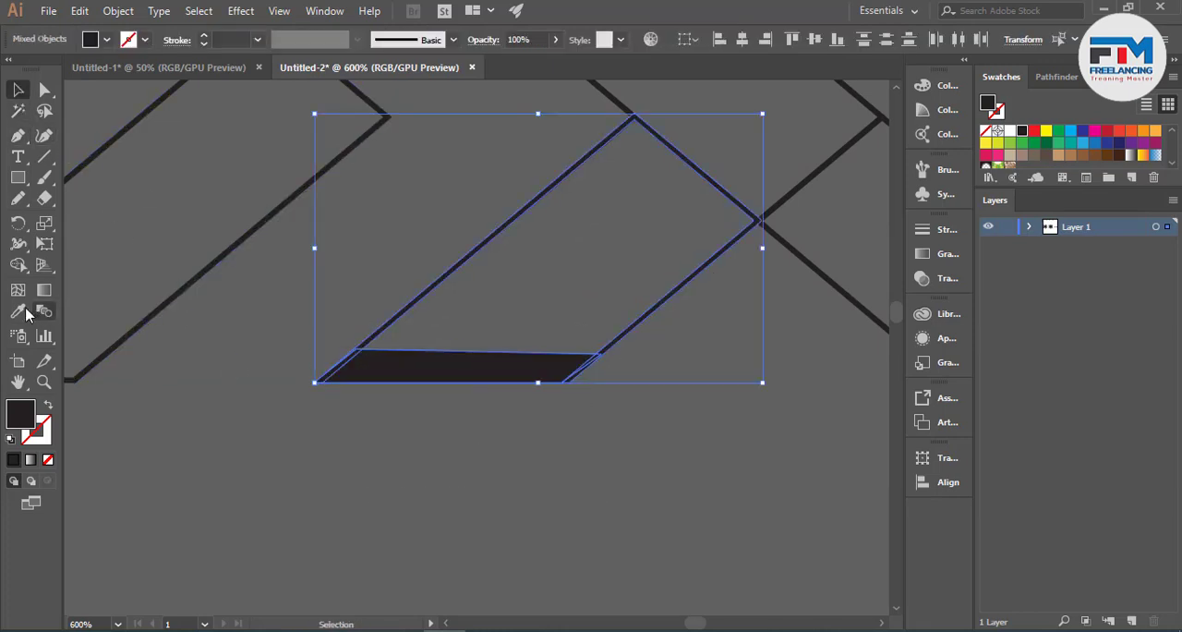
click(17, 265)
drag(466, 374, 567, 320)
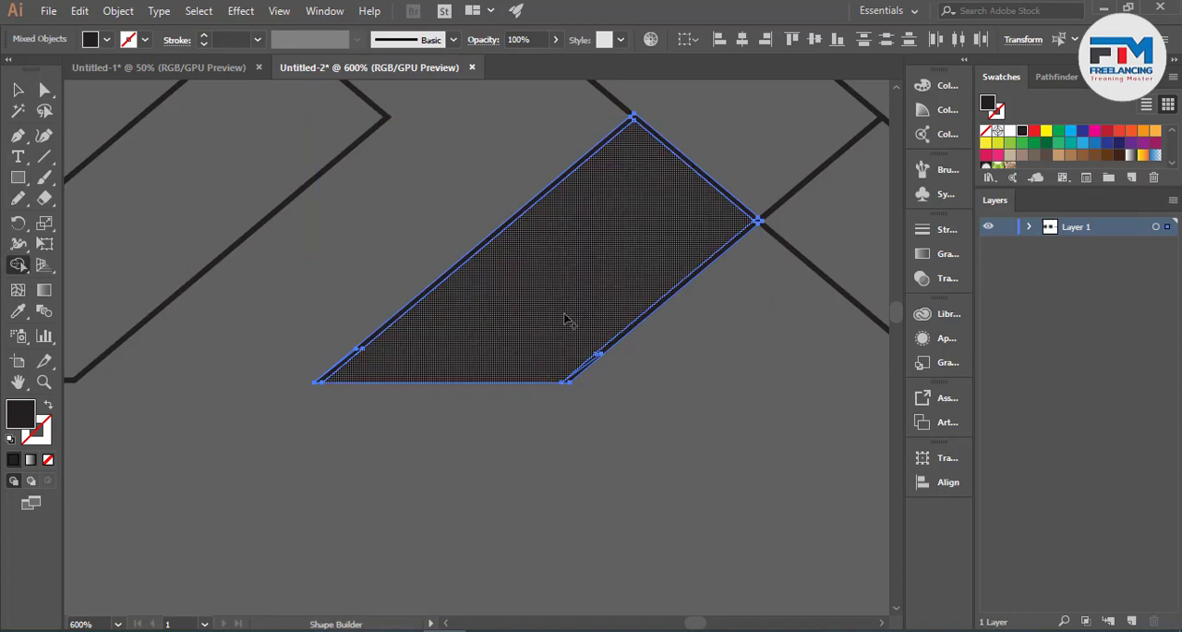
mouse_move(375, 357)
mouse_down()
mouse_move(357, 356)
mouse_move(372, 333)
mouse_up()
drag(545, 358, 588, 332)
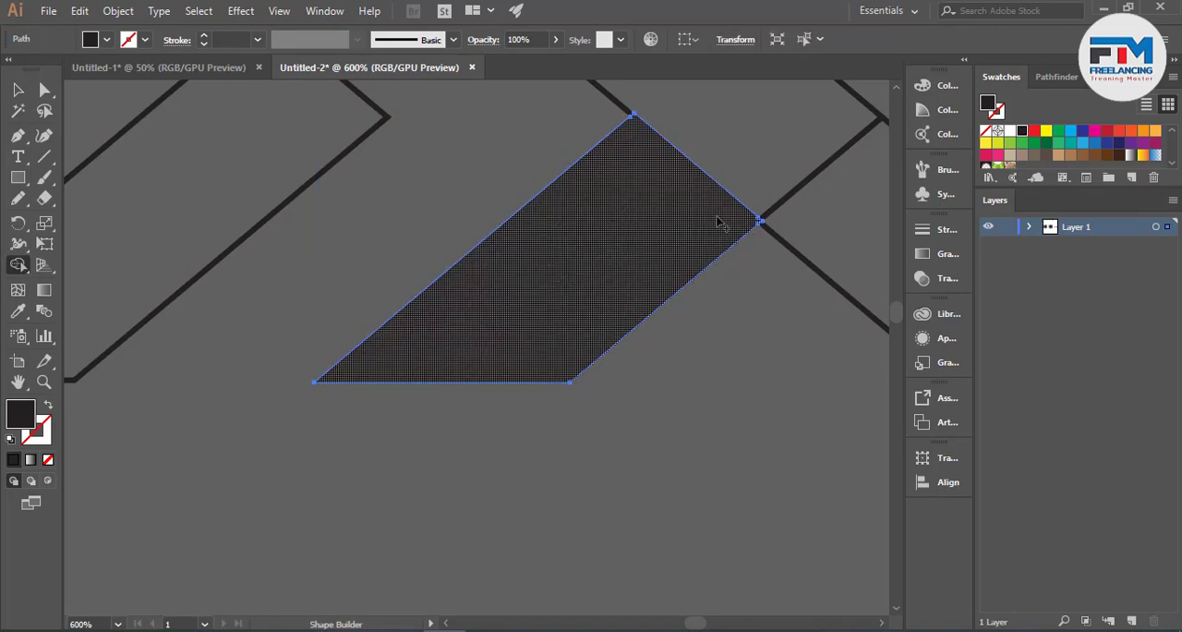
- Fill the remaining copied bands with Shape Builder, merging the long diagonal band and the middle band into solid shapes
click(17, 89)
alt+scroll(589, 409, down, 2)
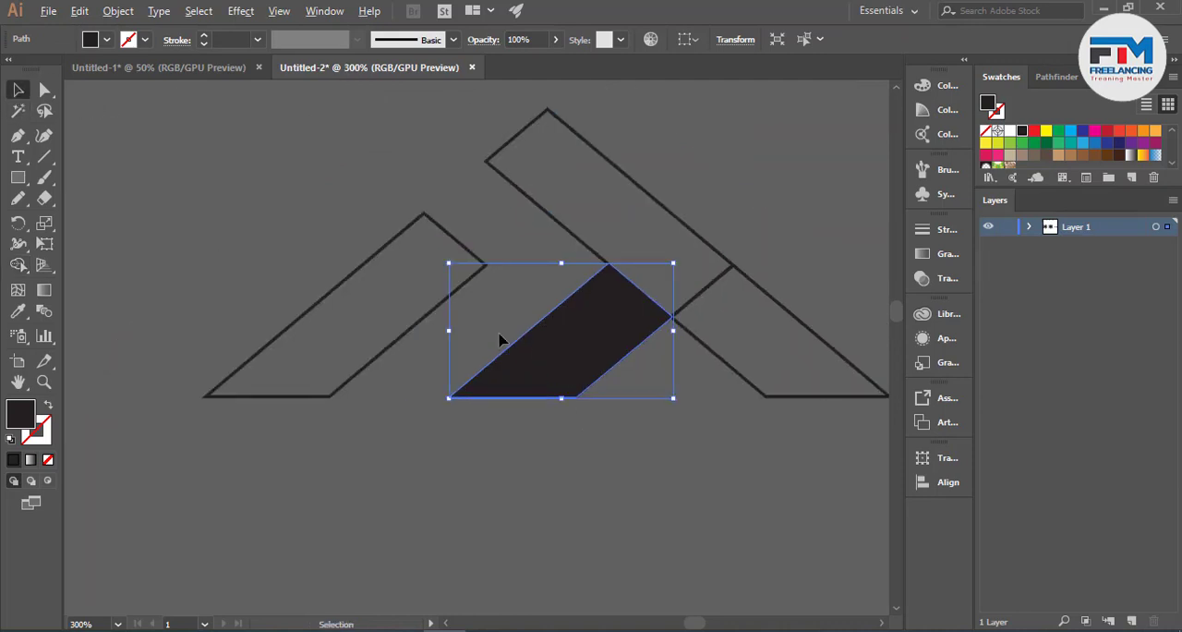
key(ctrl+a)
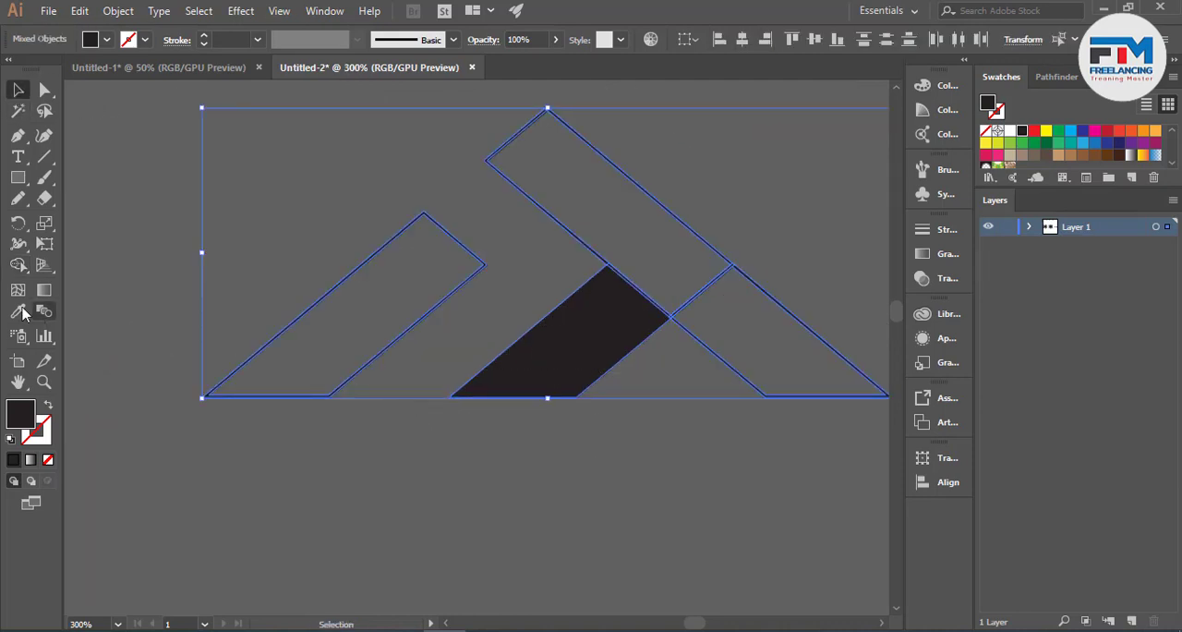
click(18, 265)
click(268, 369)
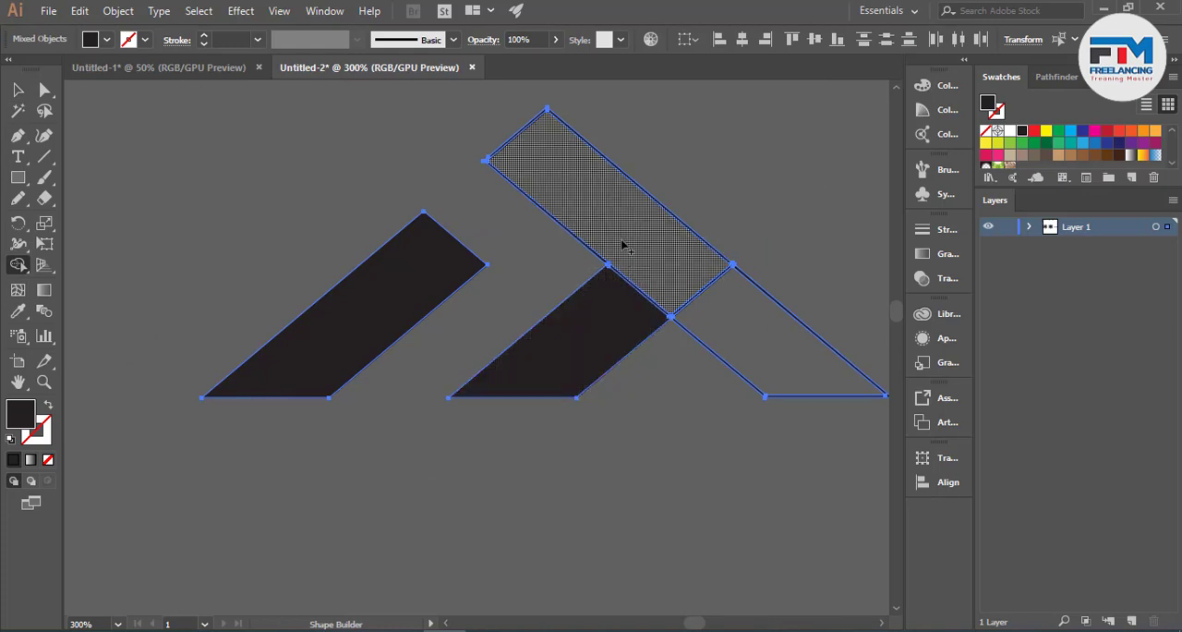
mouse_move(638, 251)
mouse_down()
mouse_move(746, 351)
mouse_move(615, 327)
mouse_up()
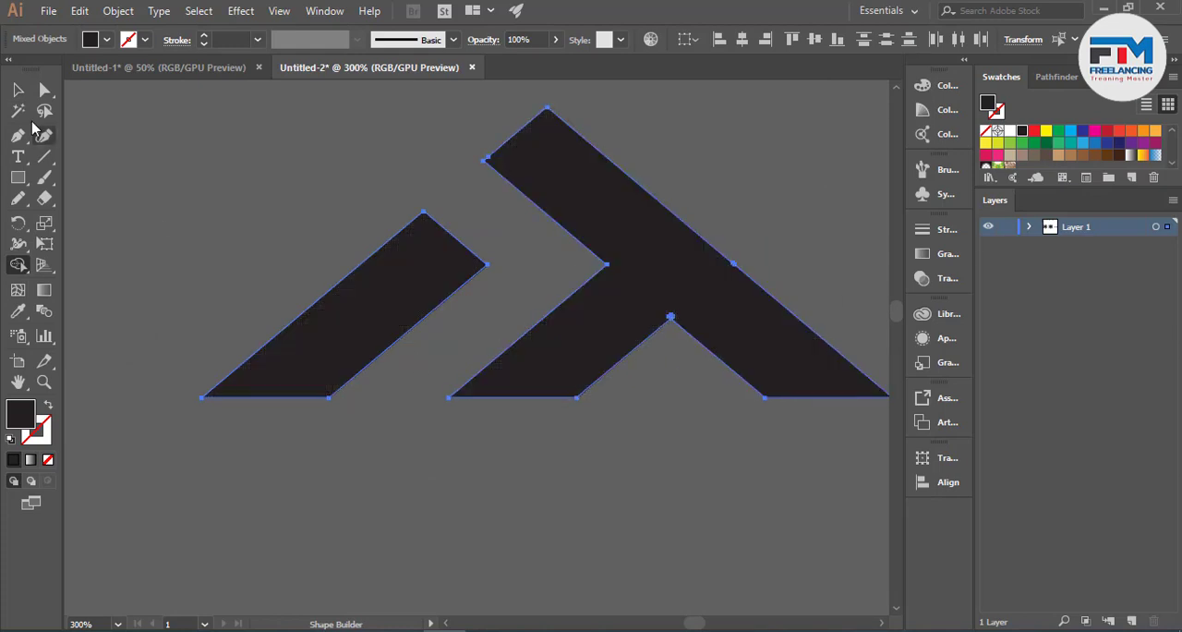
click(17, 90)
click(252, 164)
- Make the original isolated band solid by releasing its compound path, ungrouping it and deleting the surplus inner path
scroll(588, 388, down, 4)
scroll(693, 424, down, 2)
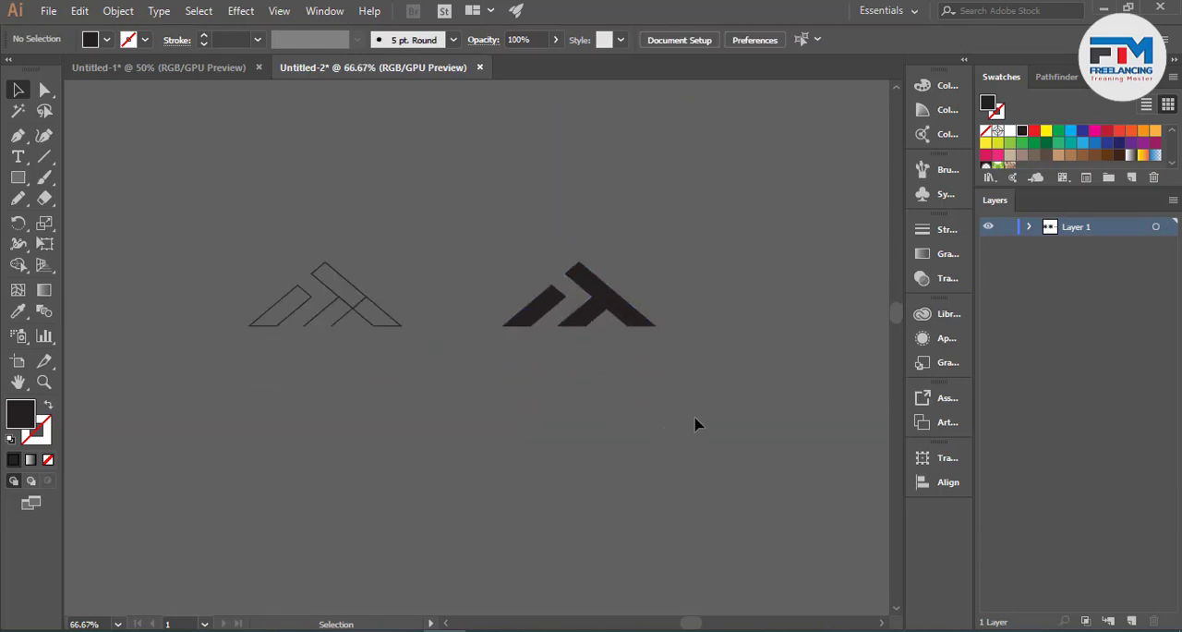
scroll(736, 400, down, 1)
scroll(398, 338, up, 4)
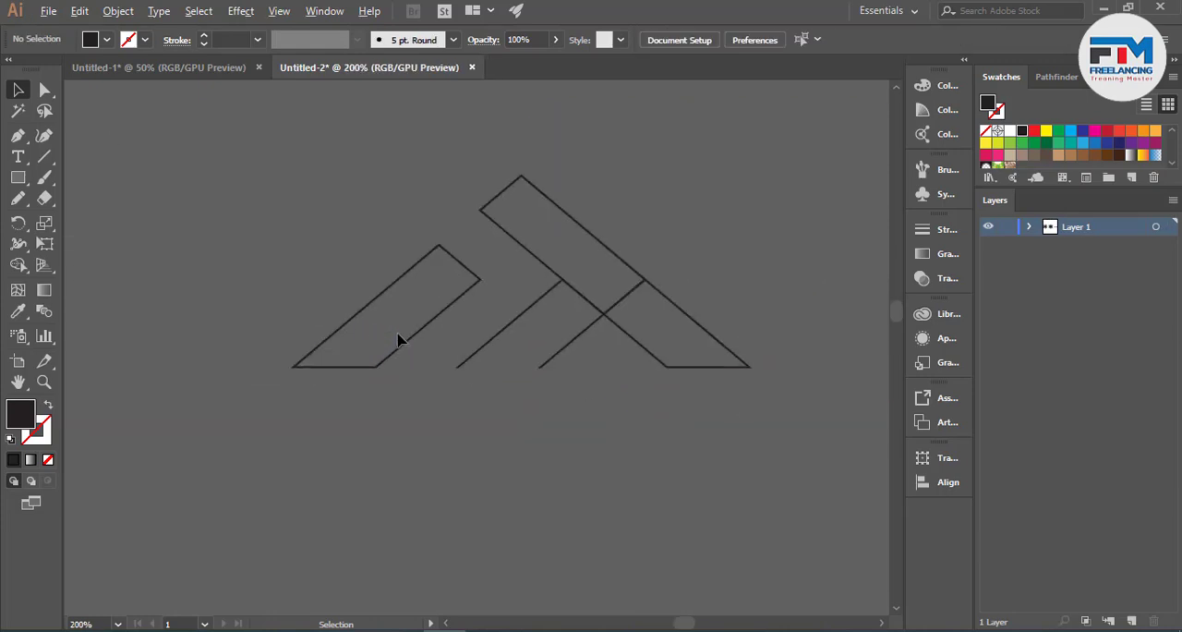
scroll(398, 338, up, 2)
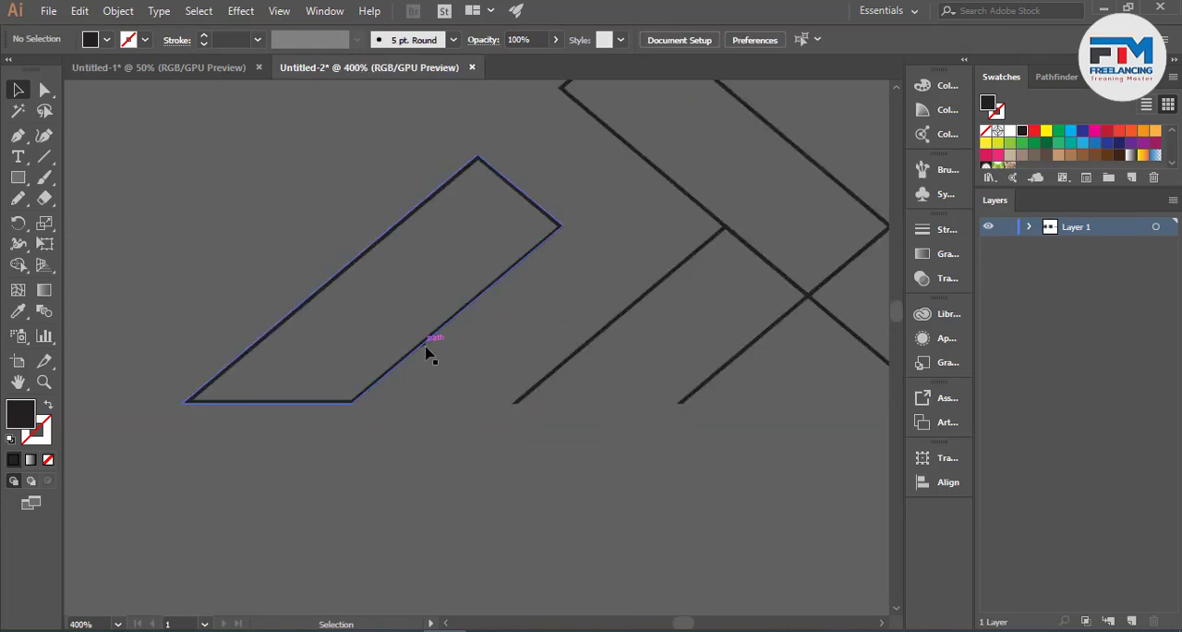
scroll(490, 407, up, 1)
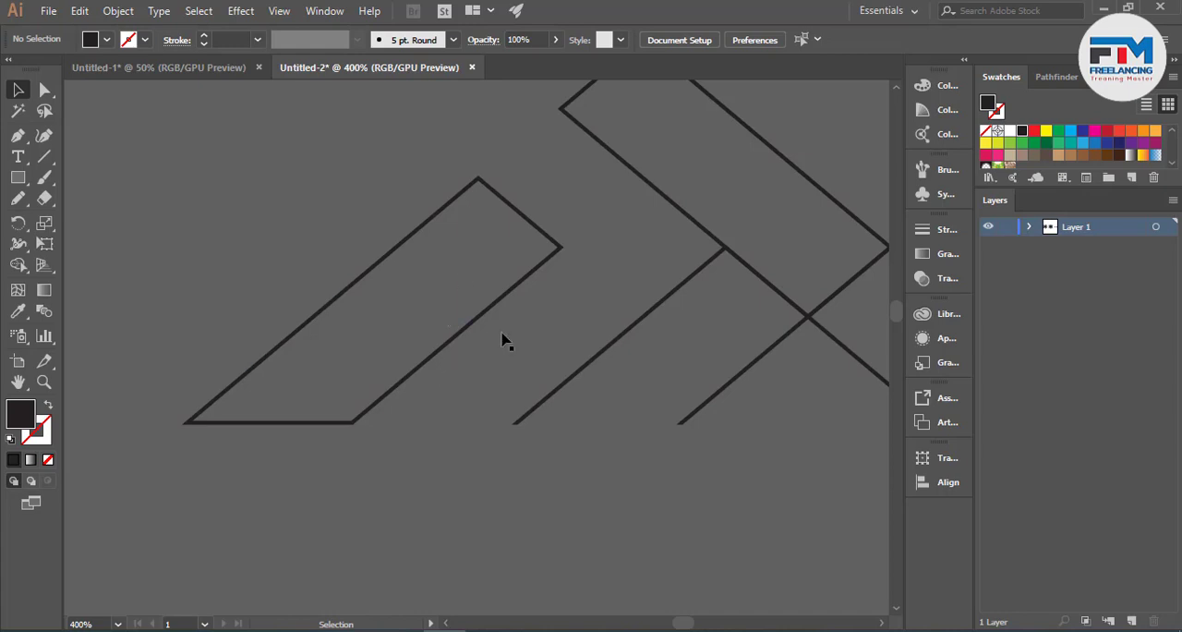
scroll(454, 415, down, 2)
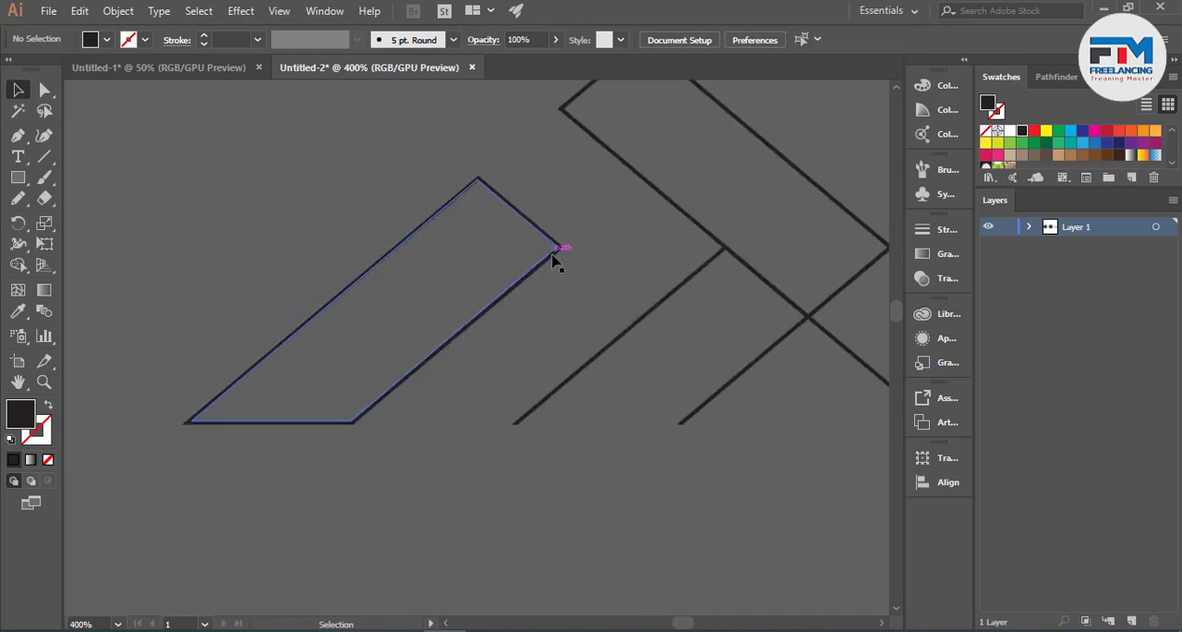
right_click(468, 333)
click(518, 454)
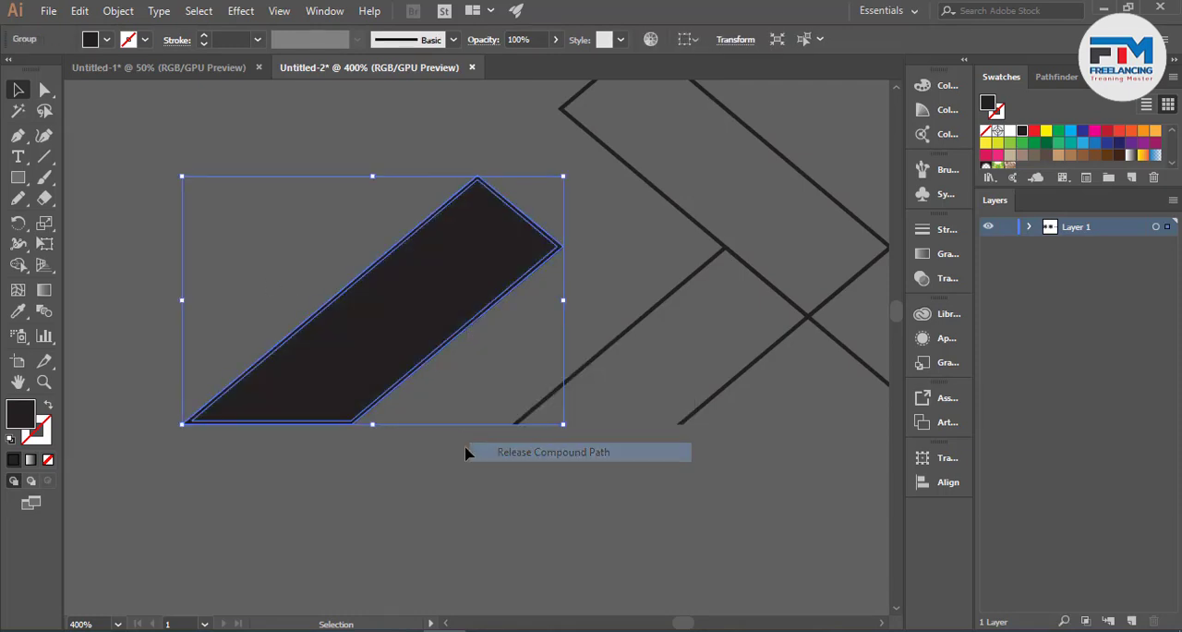
click(443, 464)
right_click(422, 347)
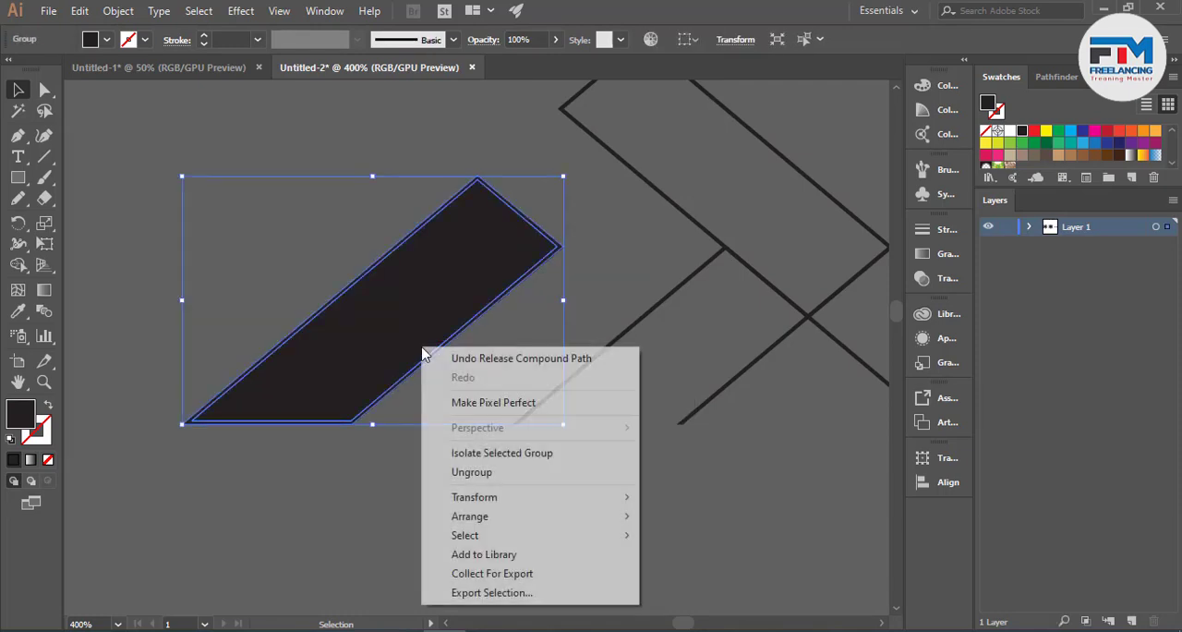
click(491, 470)
click(382, 350)
key(Delete)
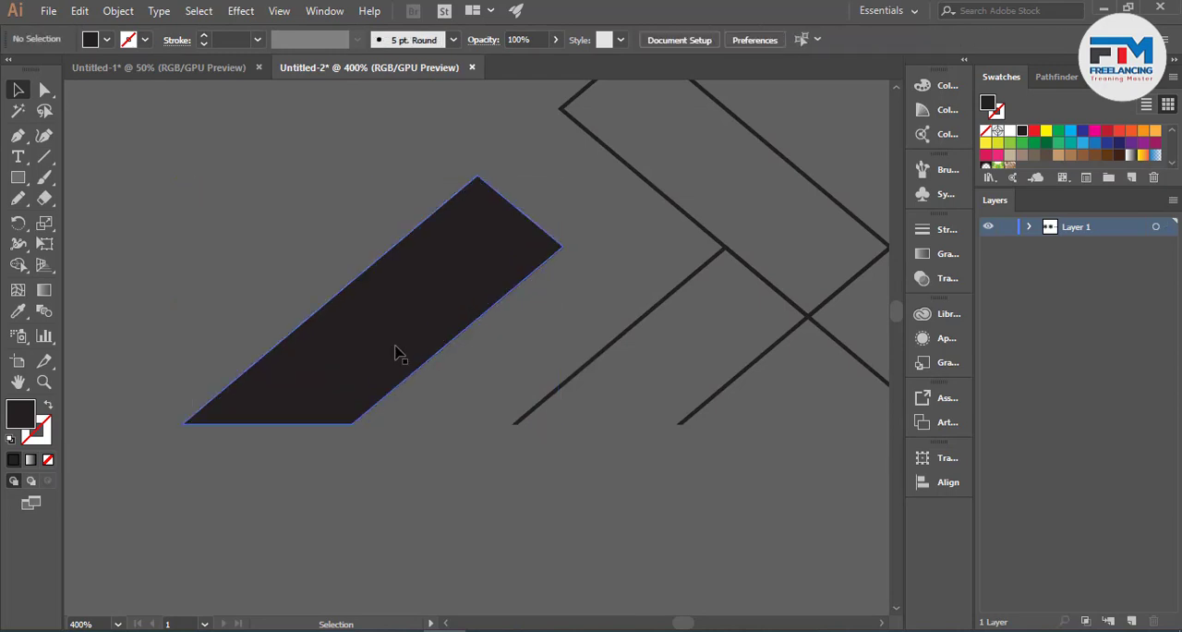
click(406, 352)
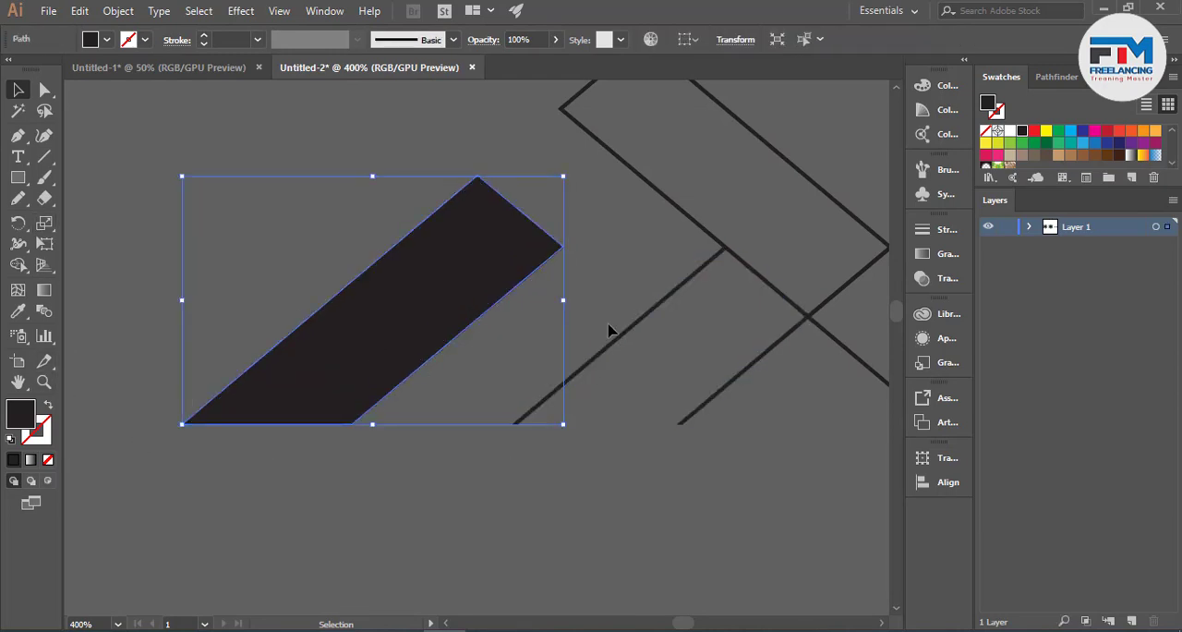
- Release the compound paths of the original long diagonal band and the middle band outlines together
scroll(657, 362, up, 2)
click(765, 281)
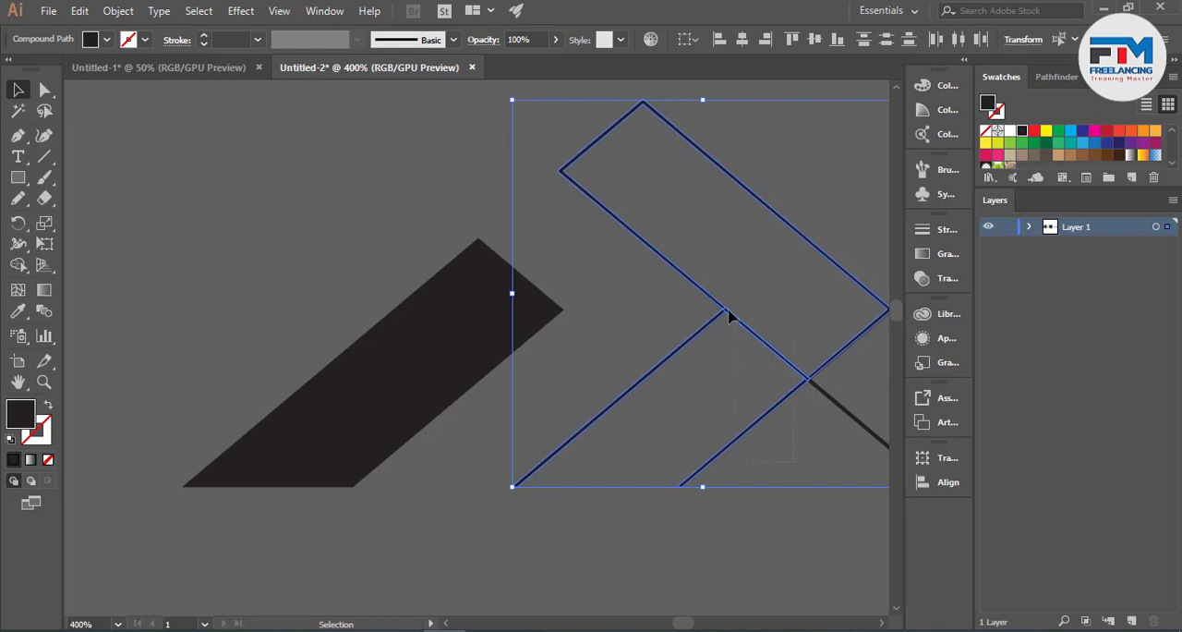
right_click(801, 314)
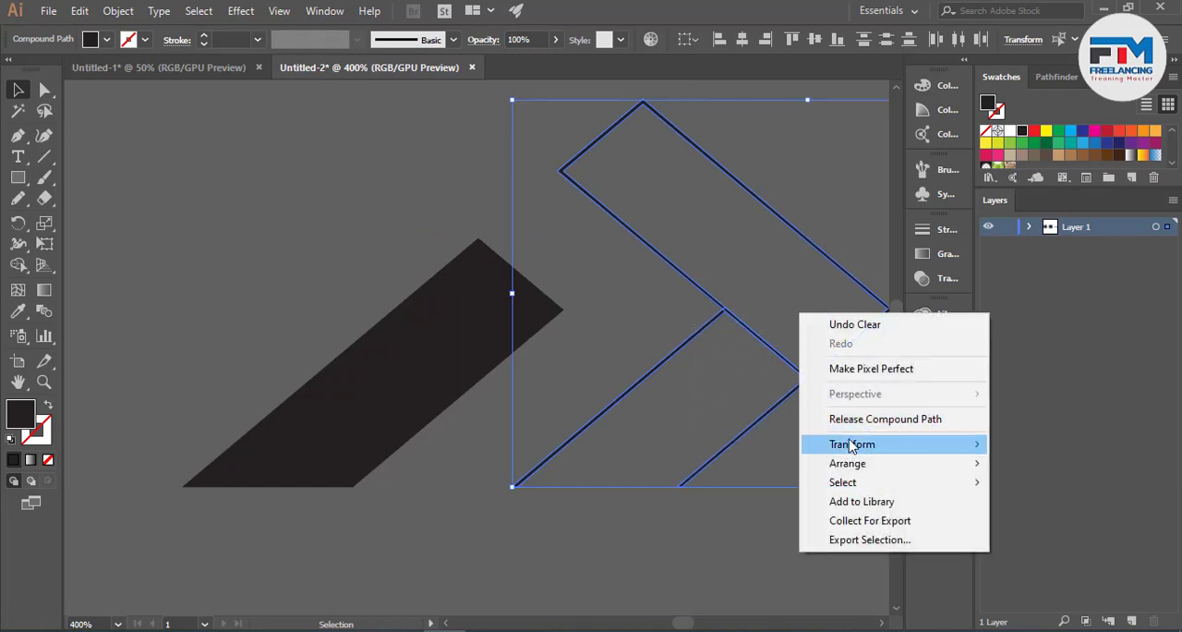
click(808, 417)
right_click(722, 323)
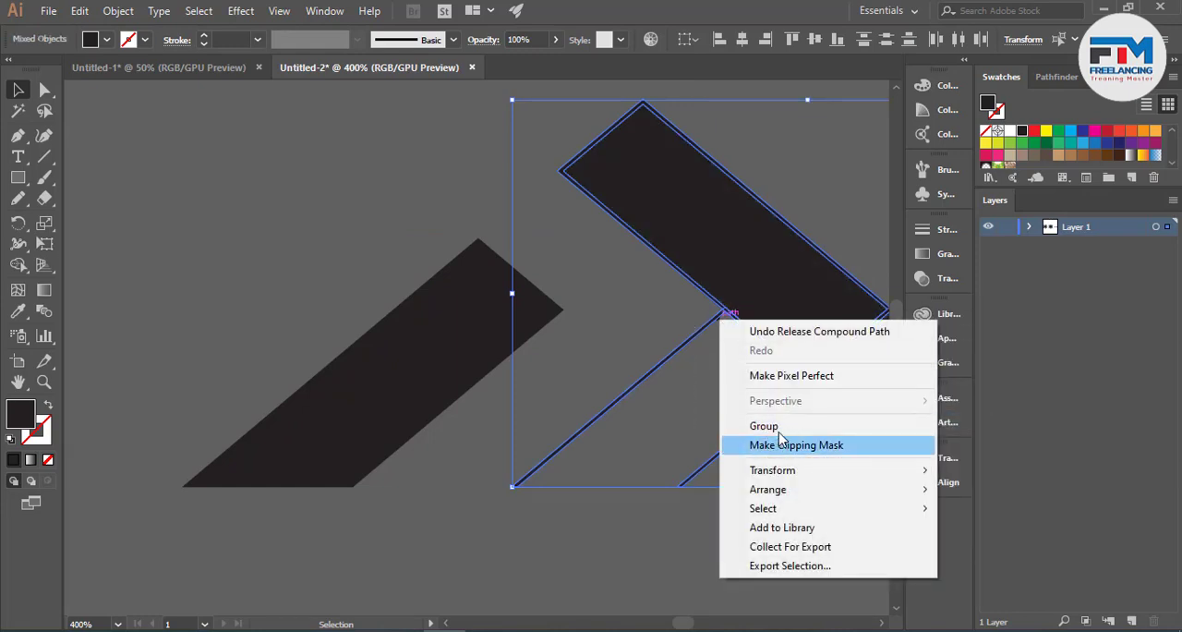
click(779, 427)
- Ungroup the upper part of the original long diagonal band and delete its surplus duplicate path
click(616, 401)
click(763, 305)
right_click(761, 303)
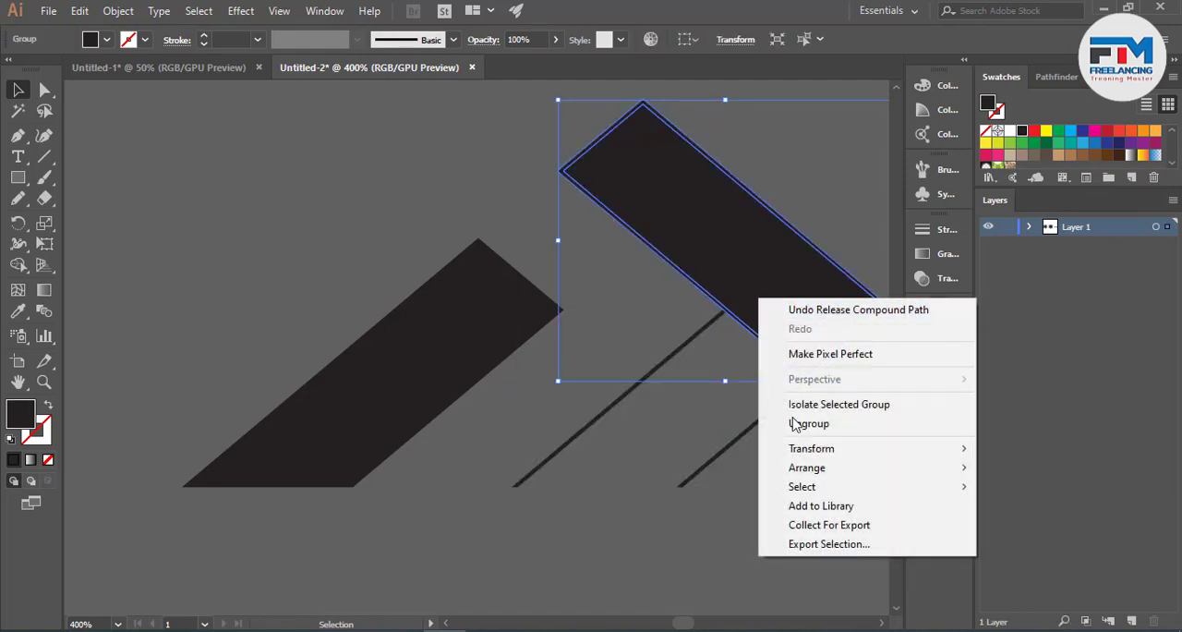
click(796, 423)
click(769, 371)
click(785, 325)
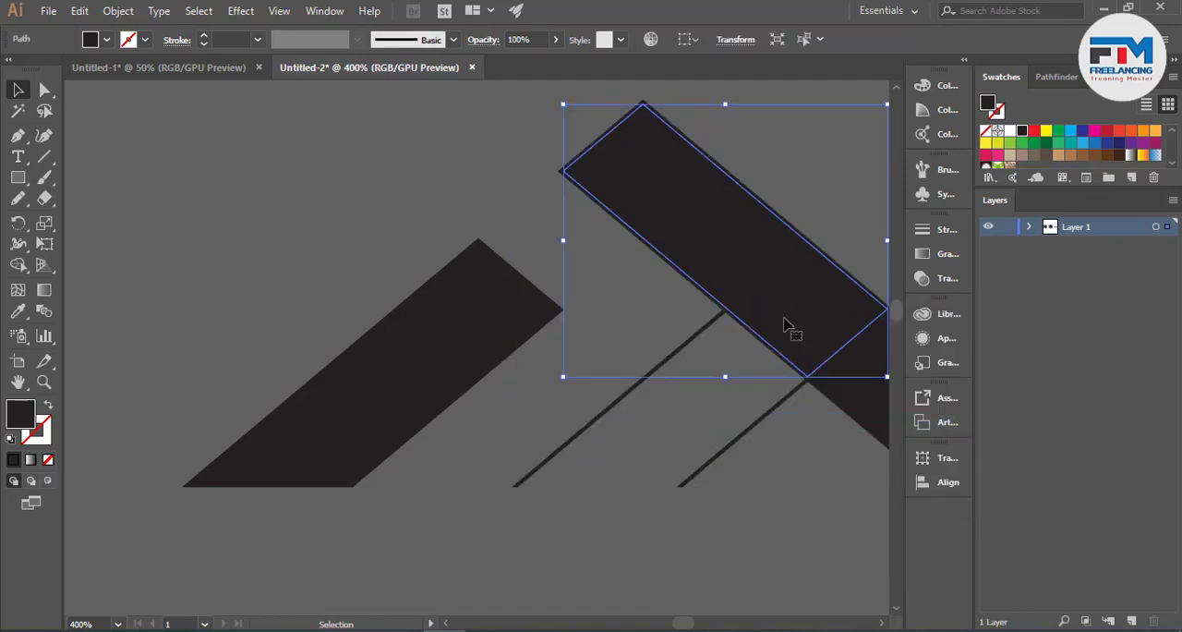
key(Delete)
- Ungroup the lower part of the original long diagonal band and remove its surplus outer path
click(839, 396)
right_click(840, 399)
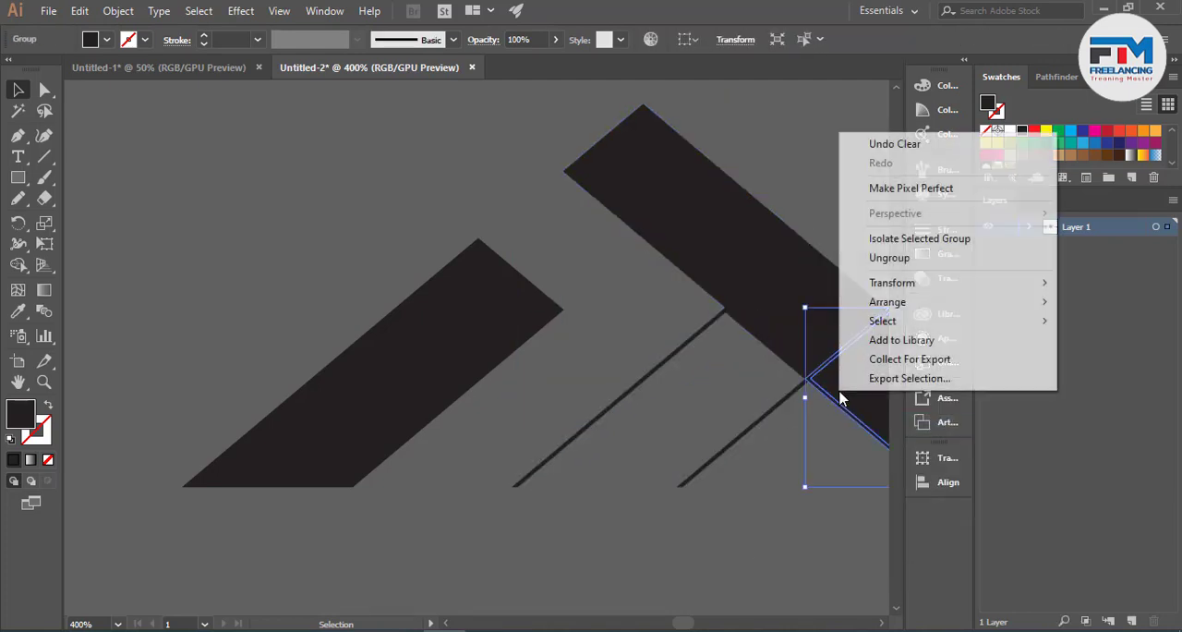
click(889, 258)
click(781, 523)
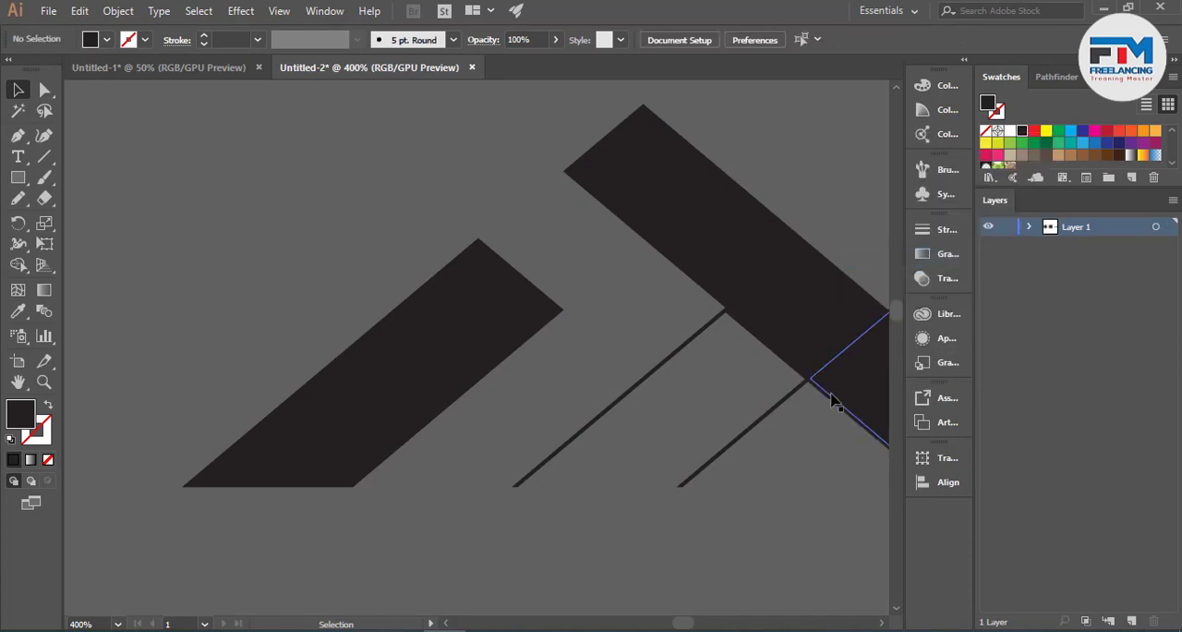
click(757, 424)
click(672, 456)
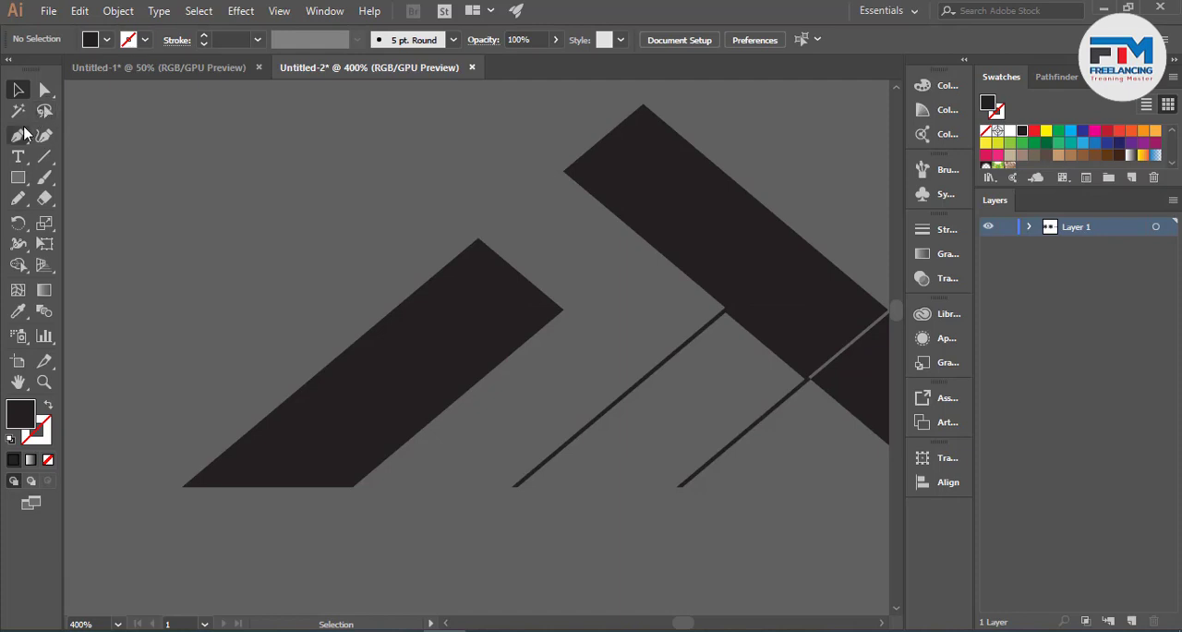
- Draw a closed, filled triangle with the Pen tool across the open lower end of the original middle band
click(18, 135)
click(516, 486)
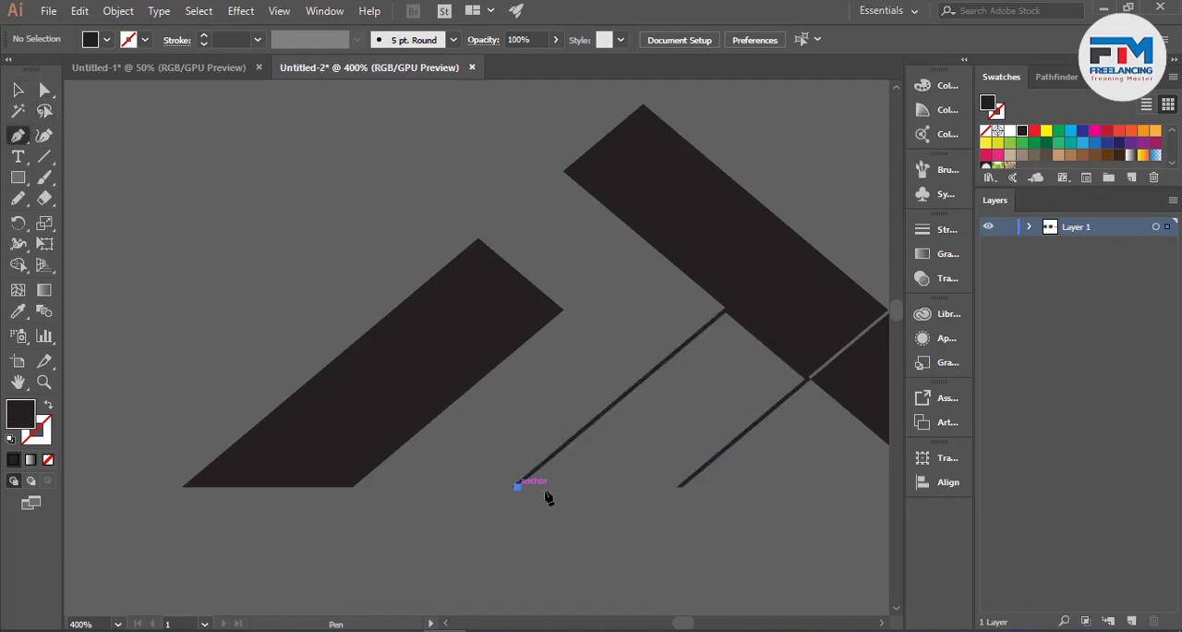
click(677, 487)
click(668, 445)
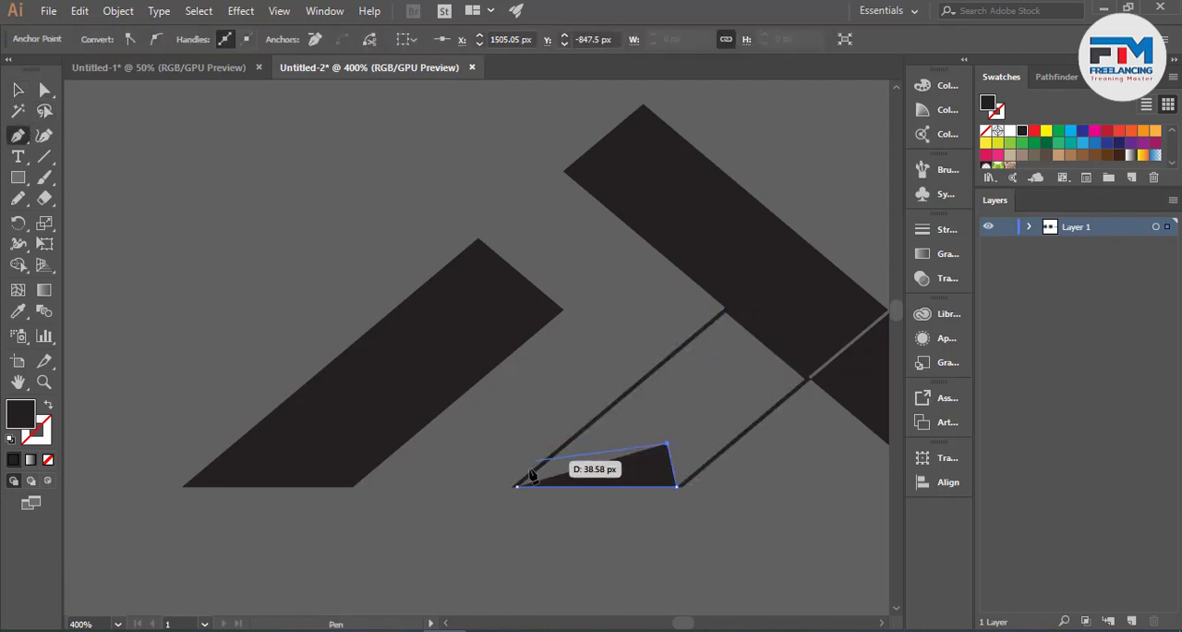
click(517, 486)
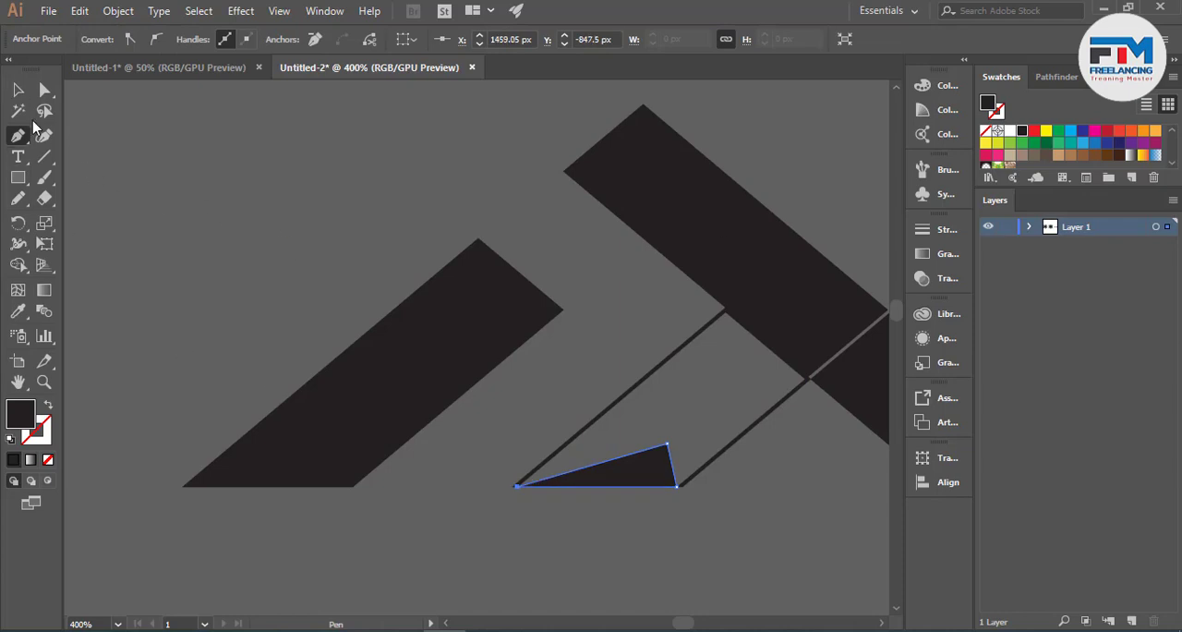
- Merge the triangle with the interior of the original middle band using Shape Builder
key(v)
shift+click(547, 460)
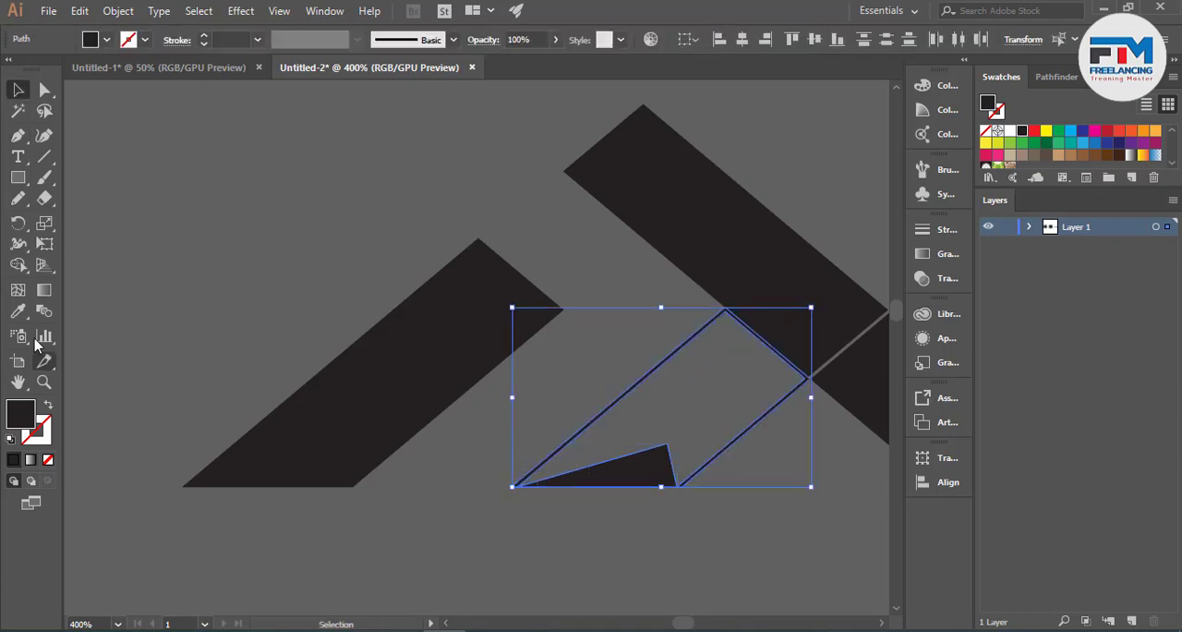
click(18, 265)
drag(647, 467, 637, 406)
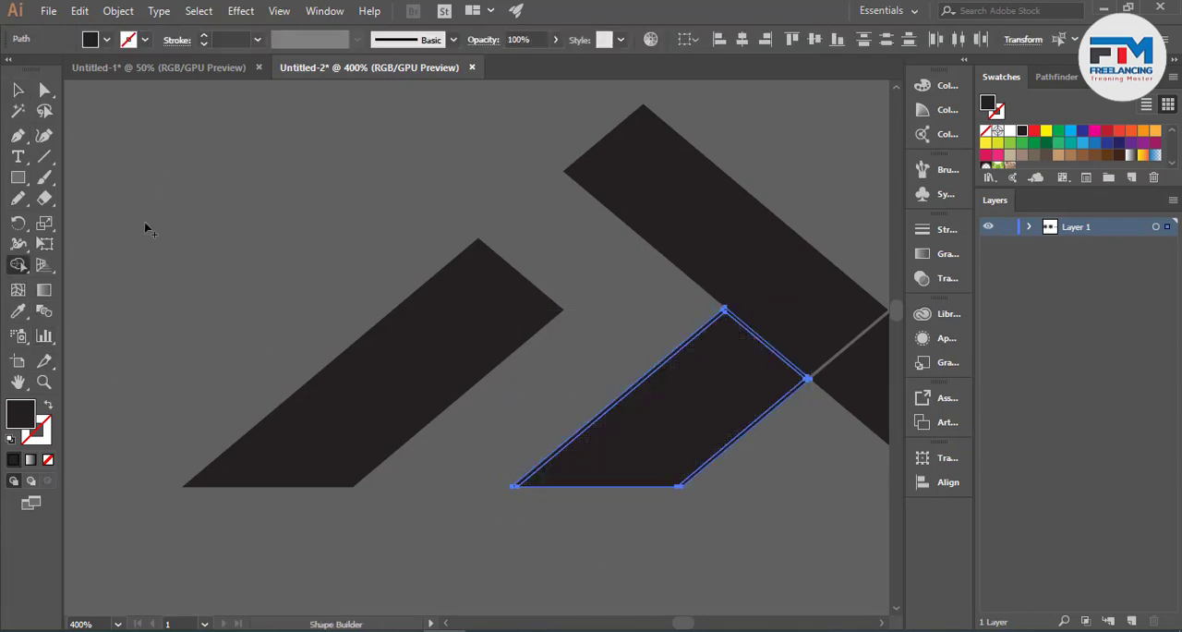
- Delete the leftover thin outline around the filled middle band
click(18, 91)
click(491, 508)
right_click(613, 473)
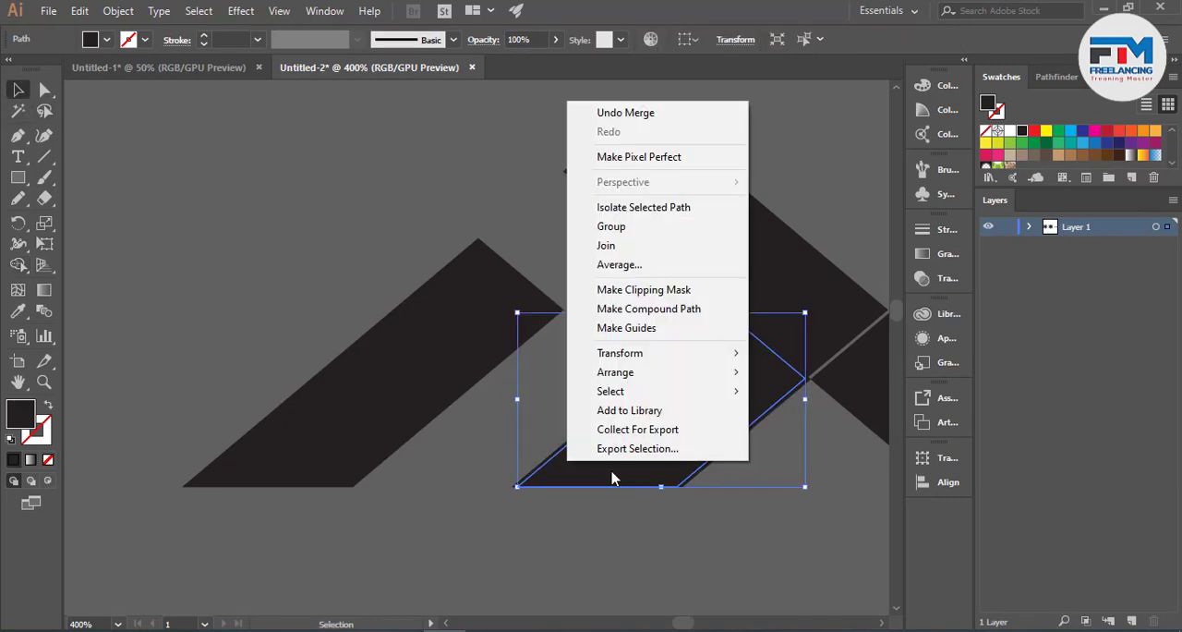
click(498, 506)
click(513, 487)
key(Delete)
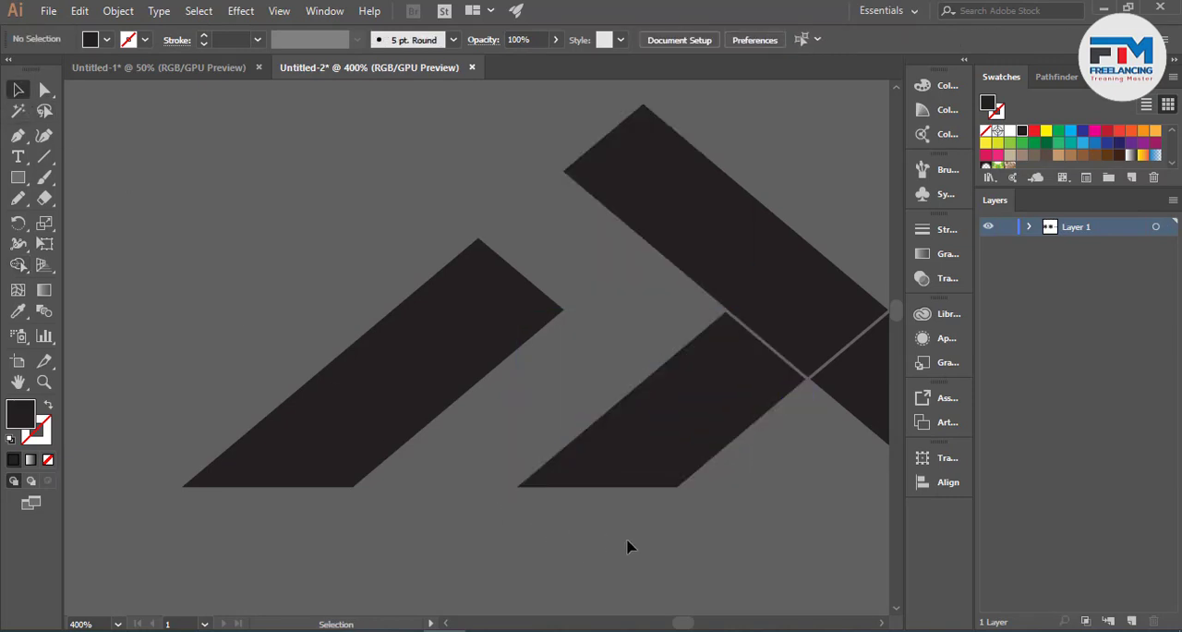
- Move the middle band and the lower part of the diagonal band against the upper part to close the gaps
scroll(351, 435, down, 3)
scroll(561, 416, up, 4)
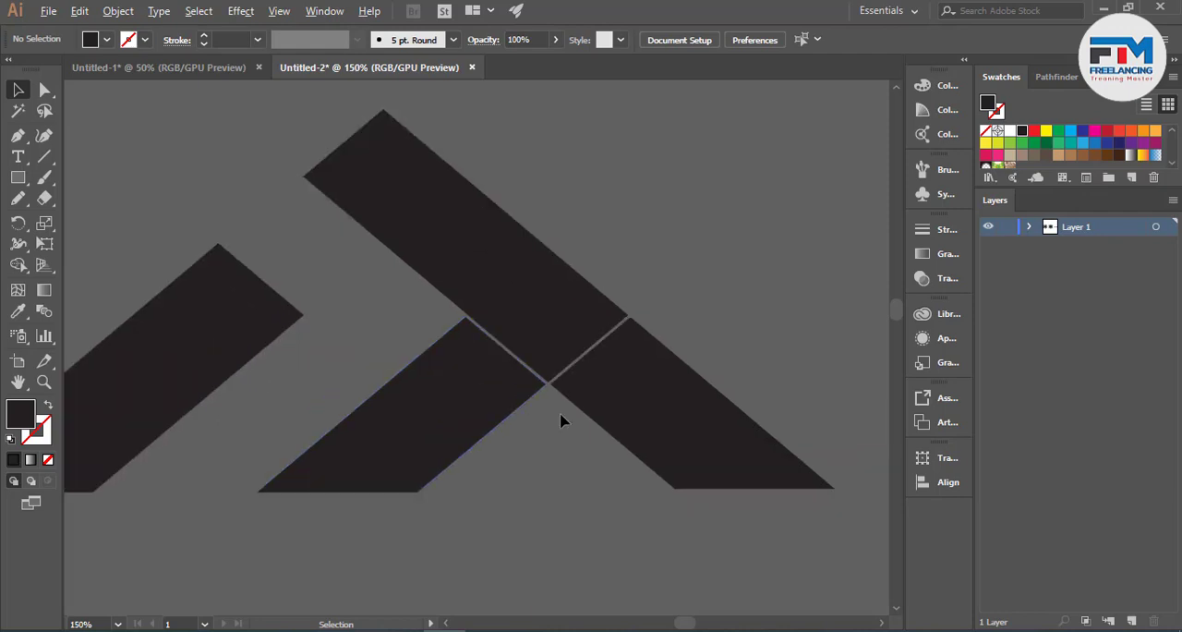
scroll(541, 440, down, 3)
scroll(549, 431, up, 3)
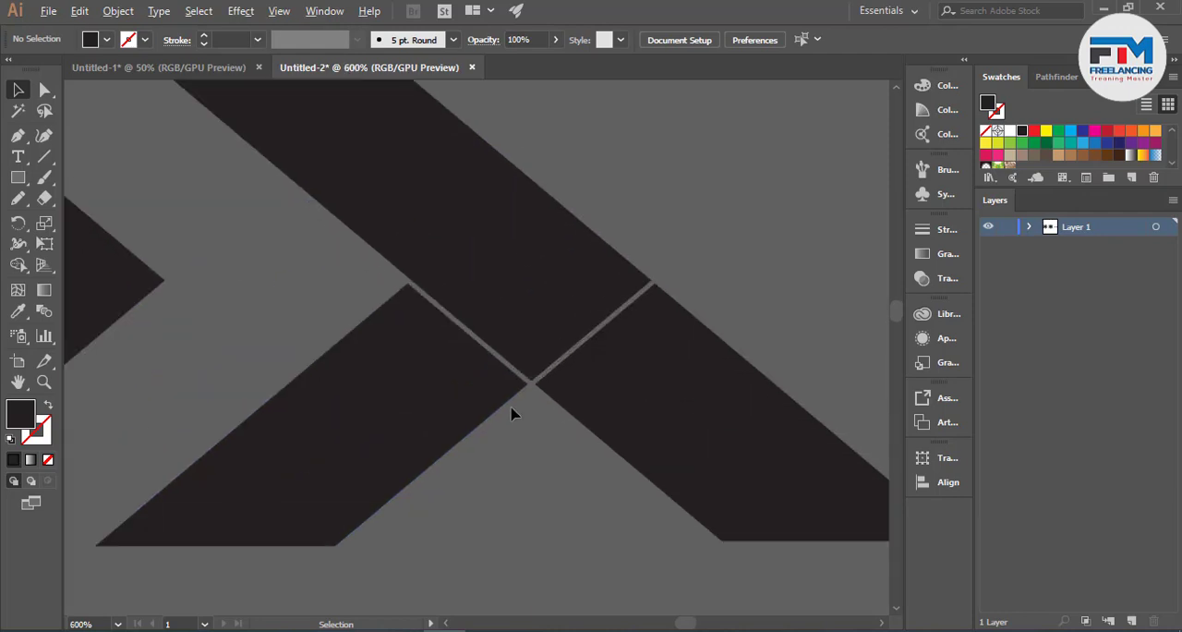
drag(471, 405, 488, 407)
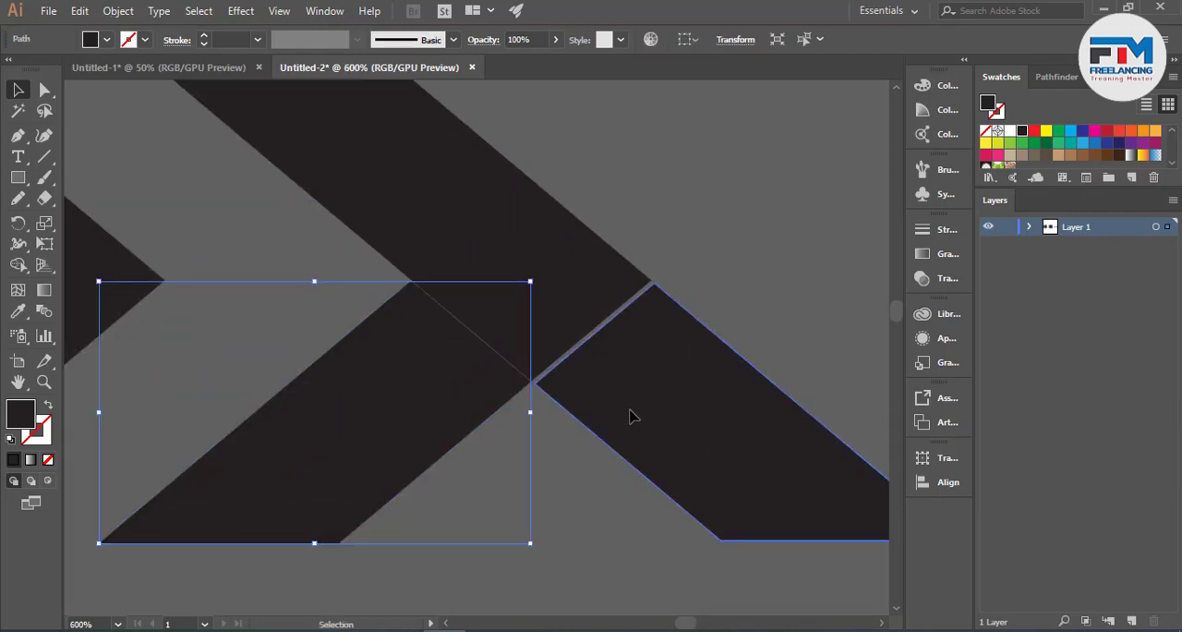
drag(628, 412, 634, 412)
click(573, 447)
scroll(502, 356, up, 12)
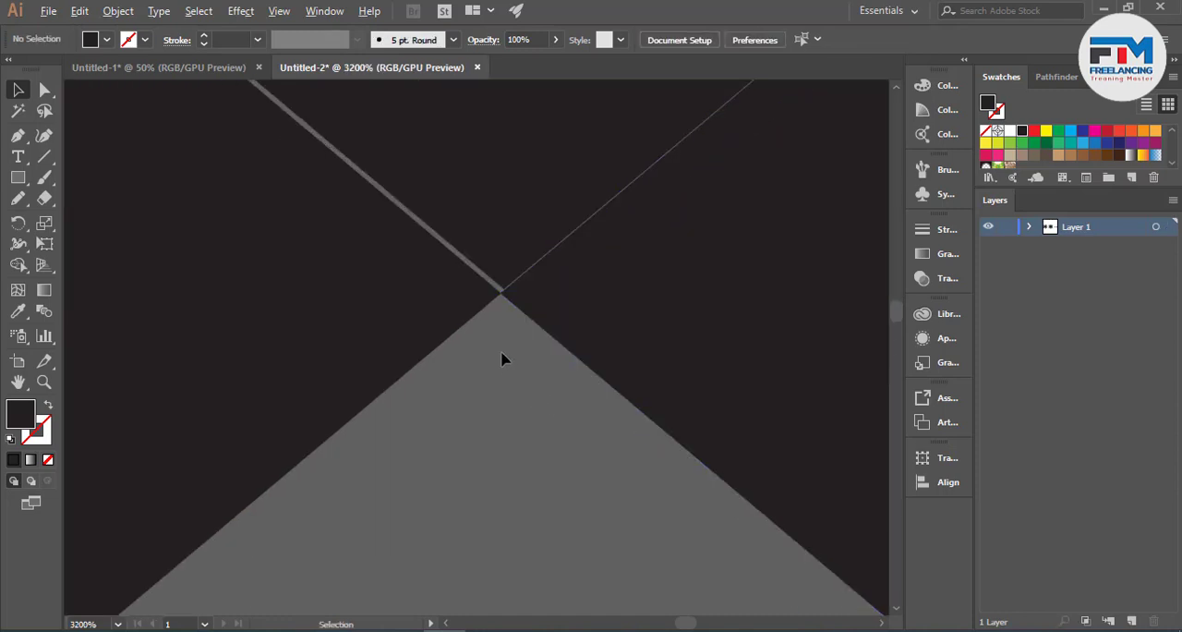
- Reposition the lower diagonal piece and the middle band so their corners meet against the upper diagonal band
drag(545, 560, 580, 511)
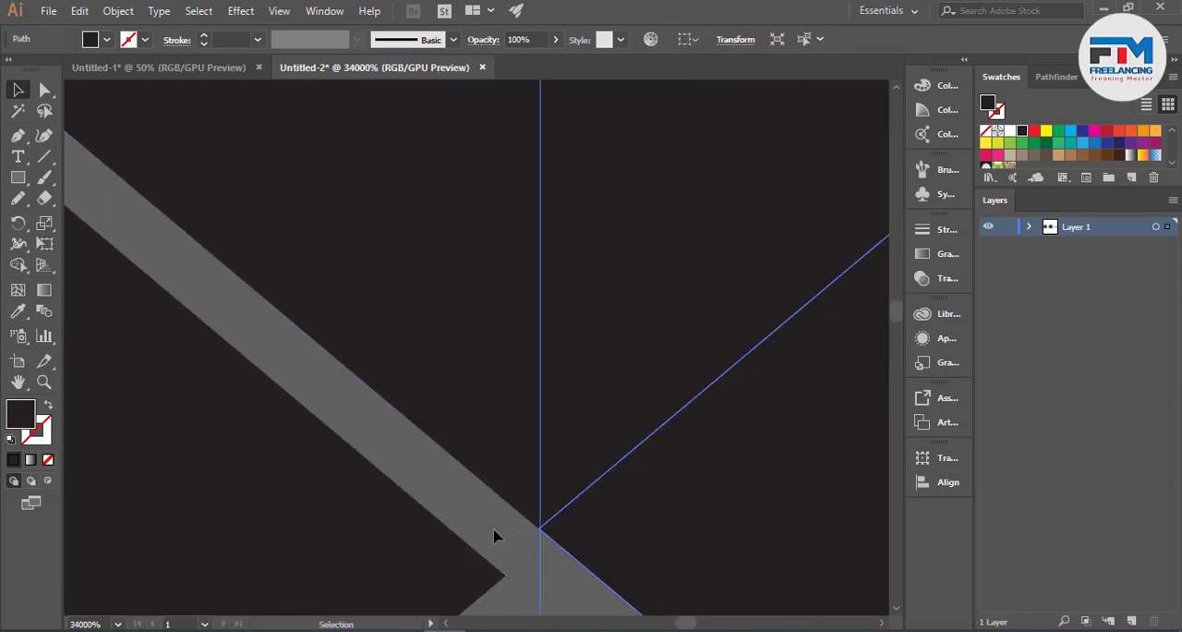
drag(482, 580, 517, 531)
scroll(641, 531, down, 15)
- Draw a filled three-point path with the Pen tool along the logo's base, from below the right tip past the left end
drag(395, 410, 734, 549)
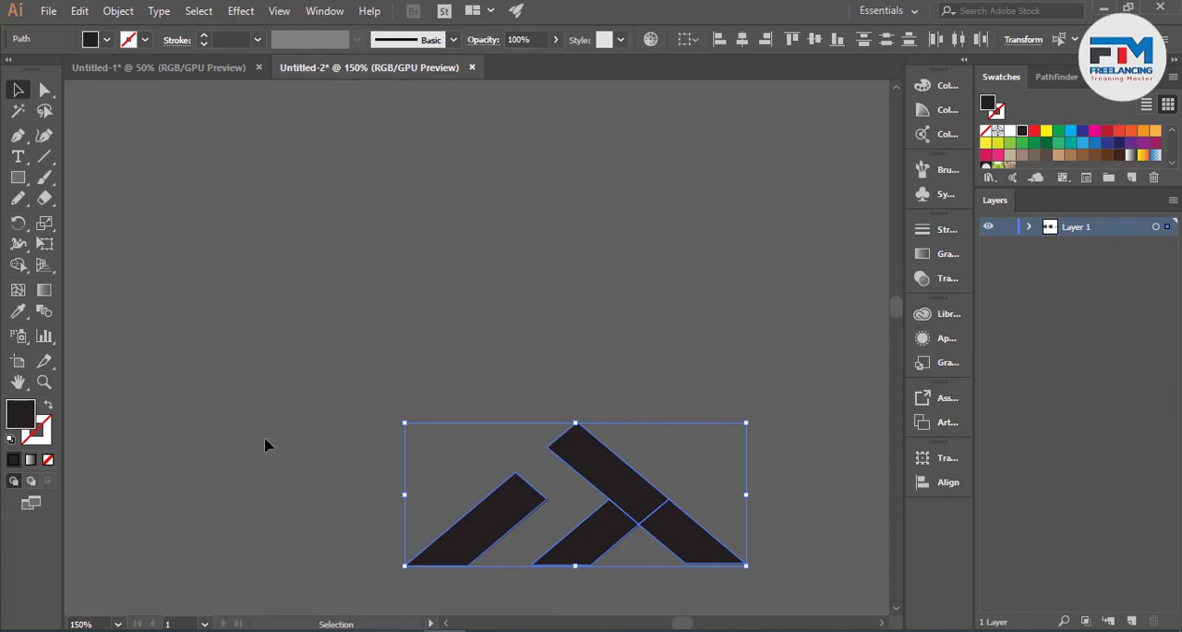
scroll(595, 591, up, 1)
scroll(619, 517, down, 3)
alt+scroll(625, 494, up, 2)
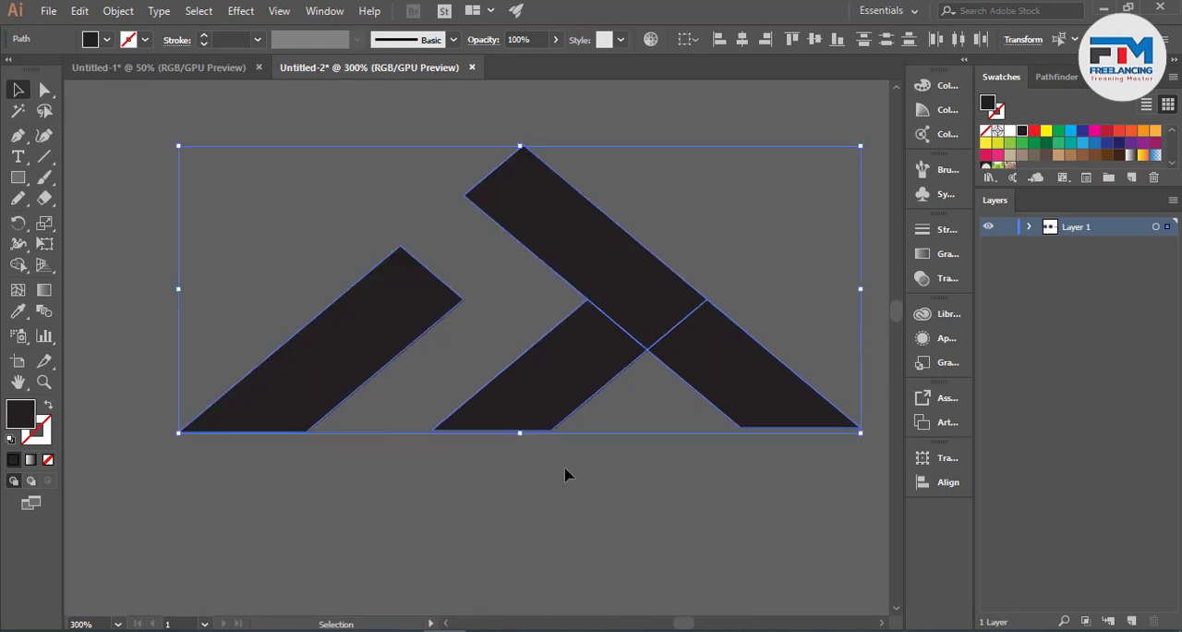
click(18, 135)
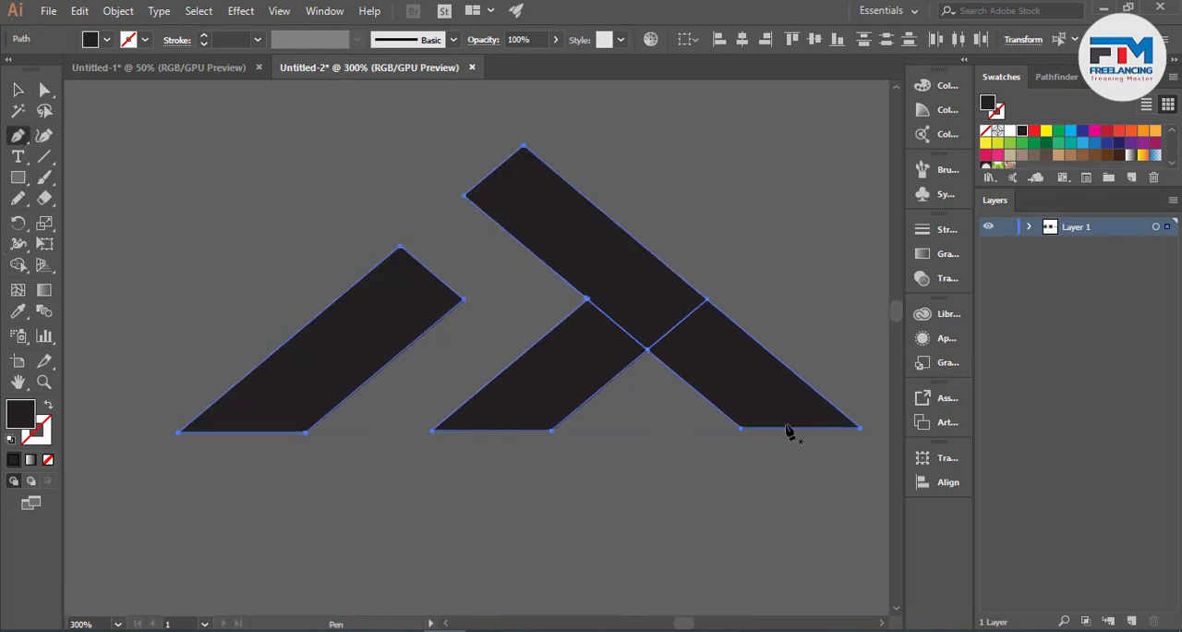
click(857, 456)
click(860, 427)
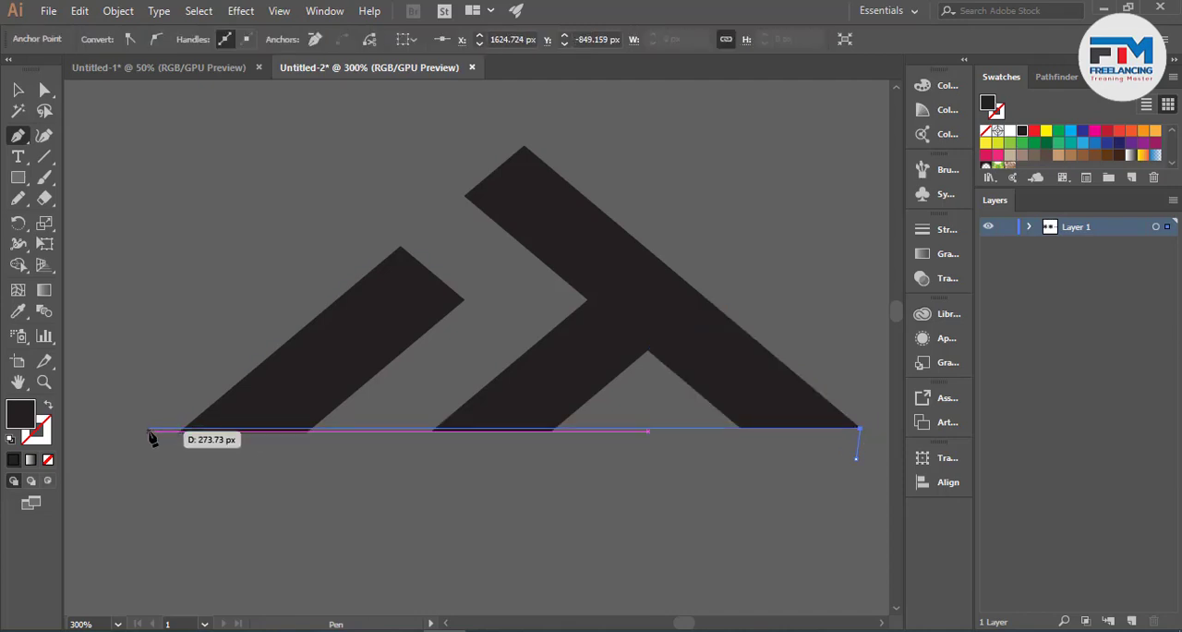
click(151, 431)
key(v)
key(ctrl+a)
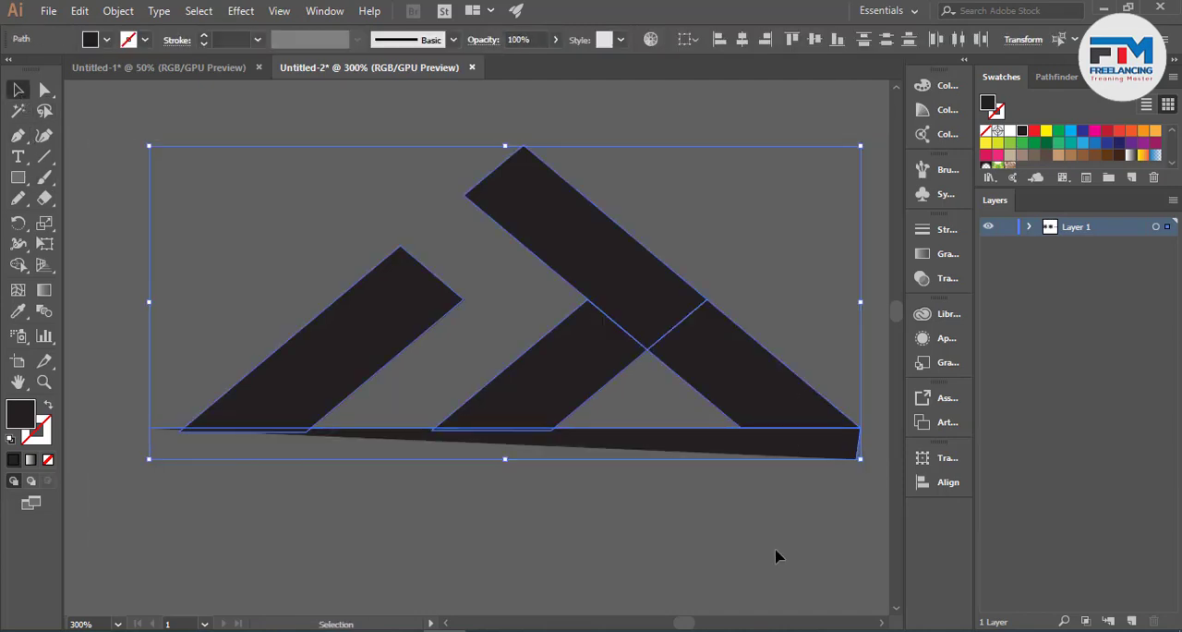
- Remove the fill from the path drawn along the logo's base
click(422, 489)
click(604, 454)
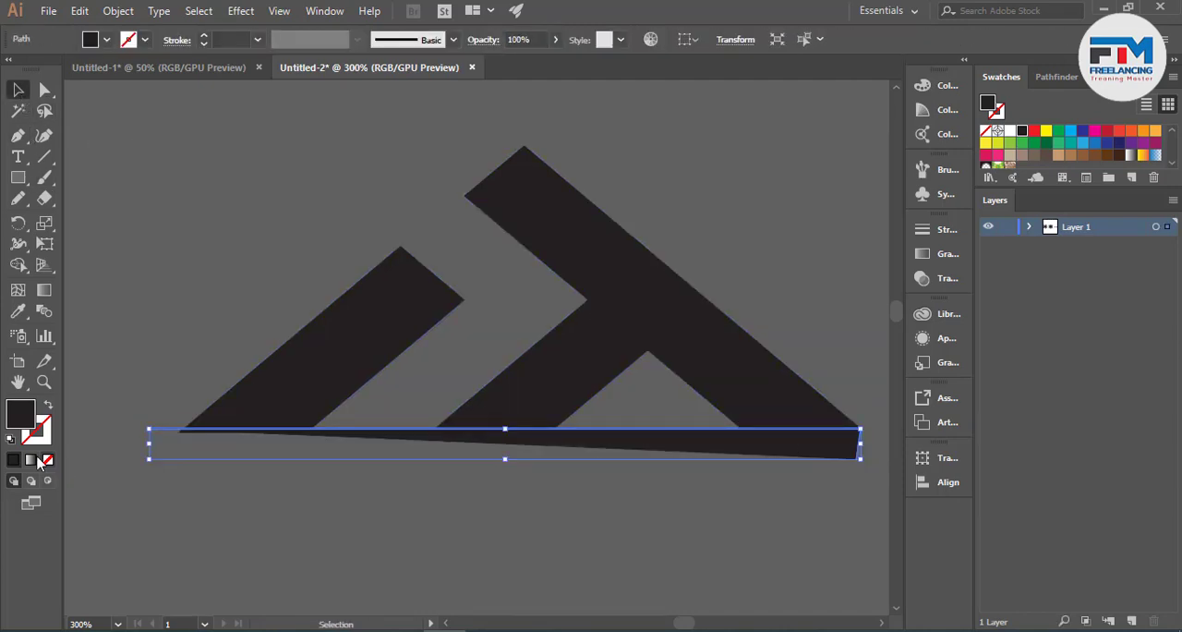
click(30, 459)
click(49, 460)
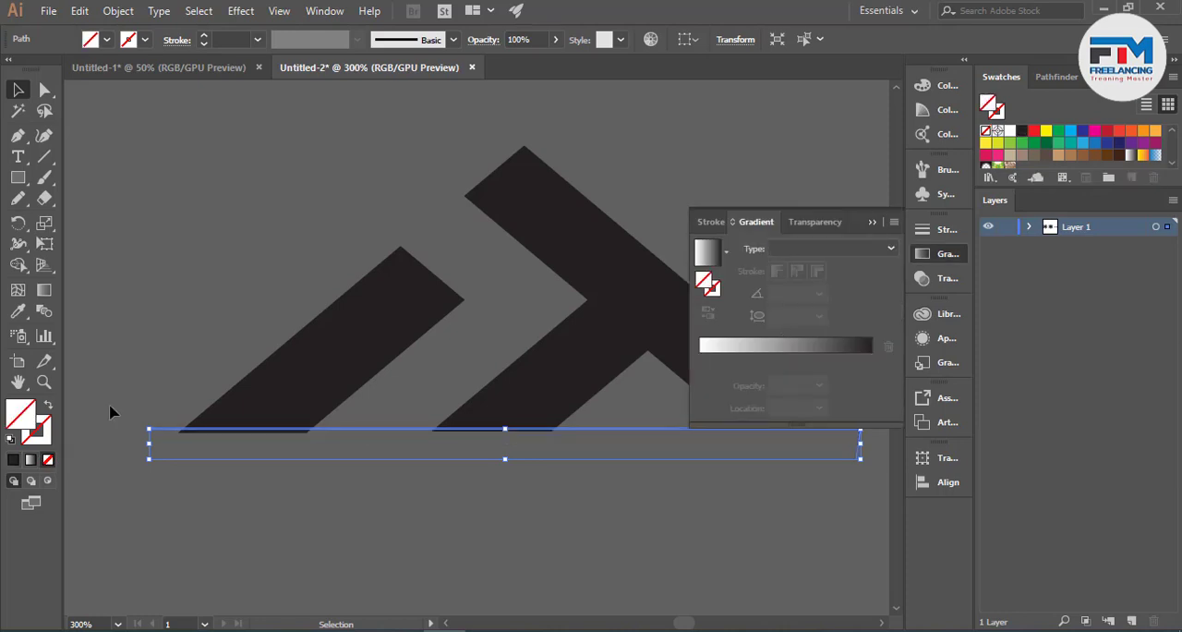
click(872, 222)
- Trim the slivers of the left and middle bands below the base line with Shape Builder and delete the base path
key(ctrl+a)
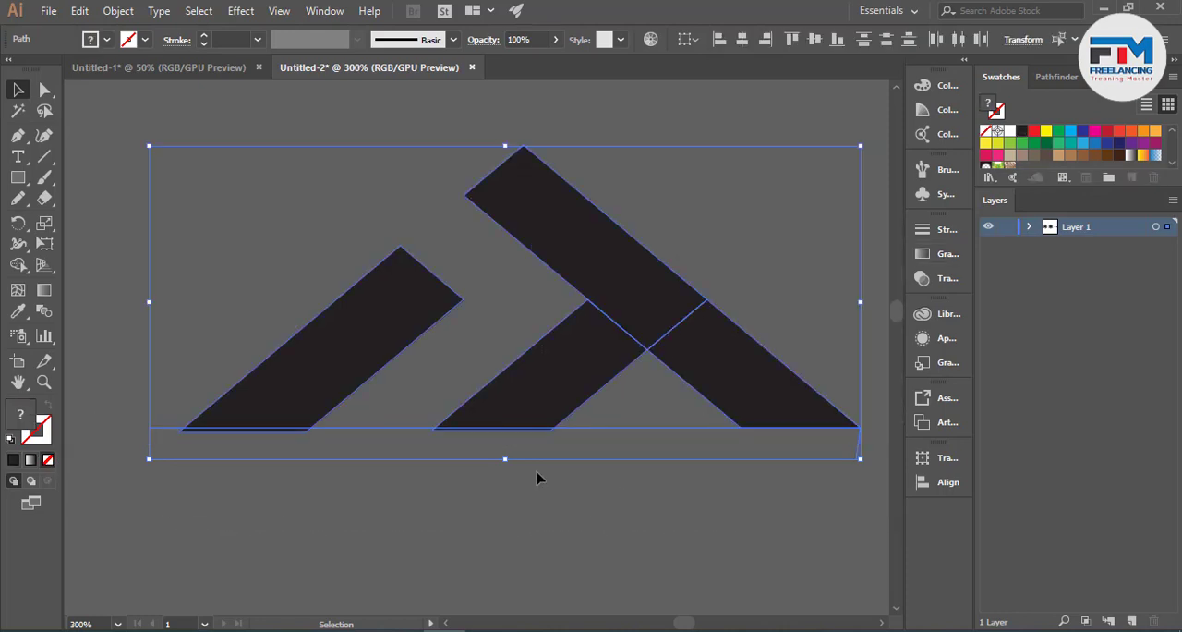
click(18, 266)
scroll(259, 480, up, 3)
drag(275, 397, 337, 365)
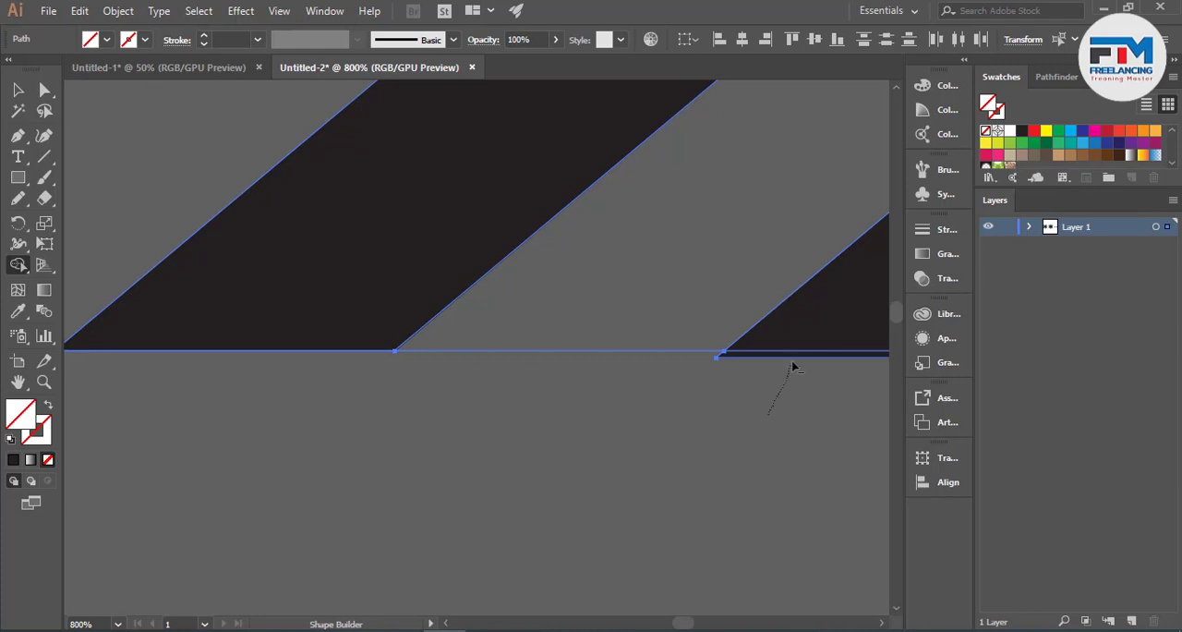
drag(793, 363, 794, 357)
click(18, 91)
scroll(204, 353, down, 3)
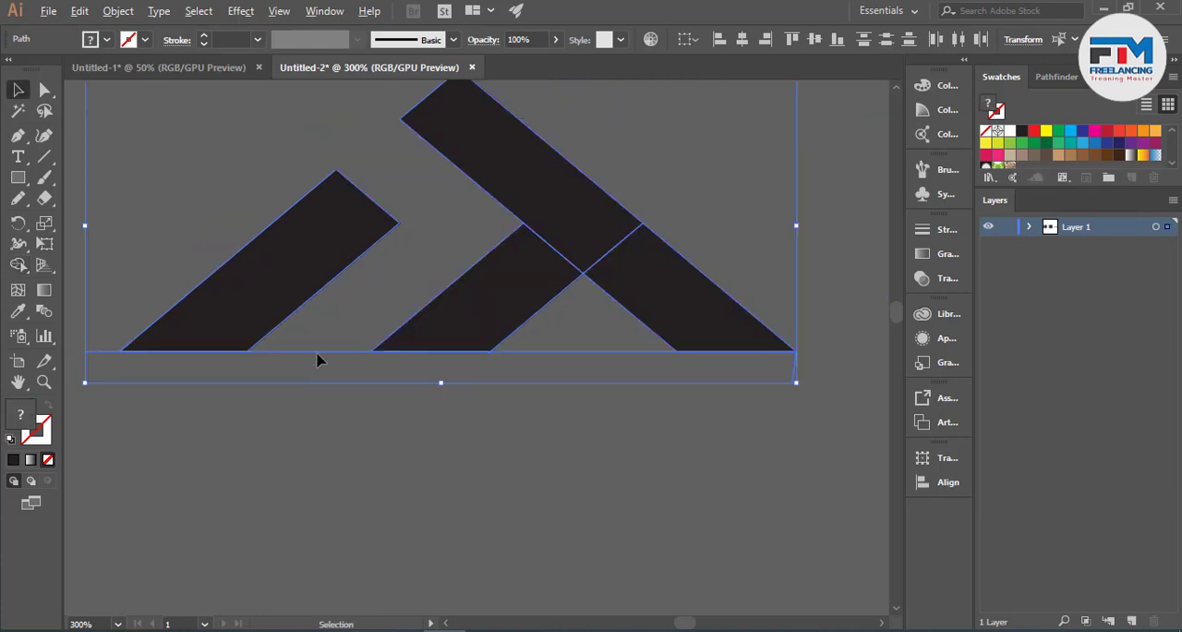
drag(309, 302, 356, 412)
key(Delete)
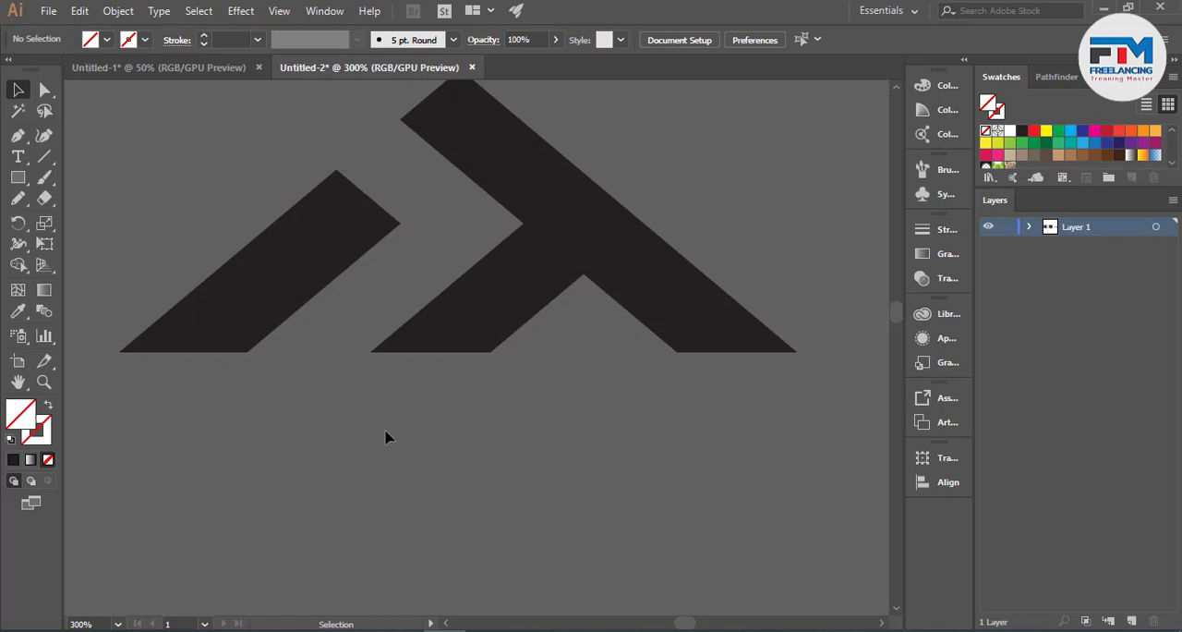
- Remove the fill from all the logo pieces and give them a dark solid stroke instead
drag(248, 209, 613, 478)
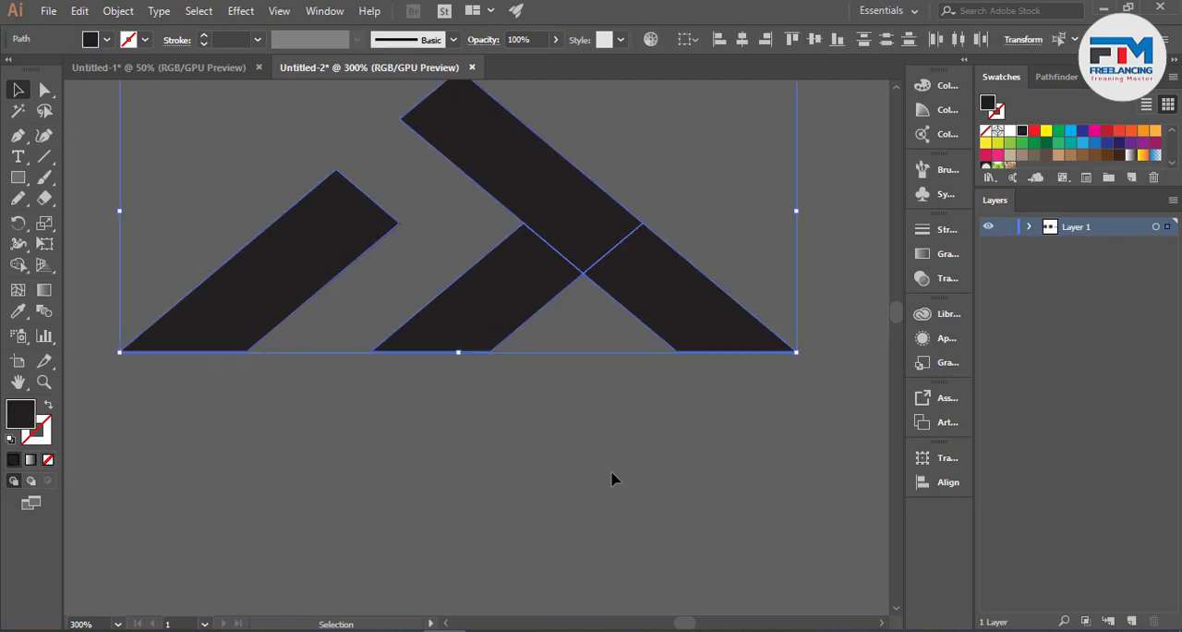
click(48, 461)
click(39, 432)
click(13, 460)
click(325, 406)
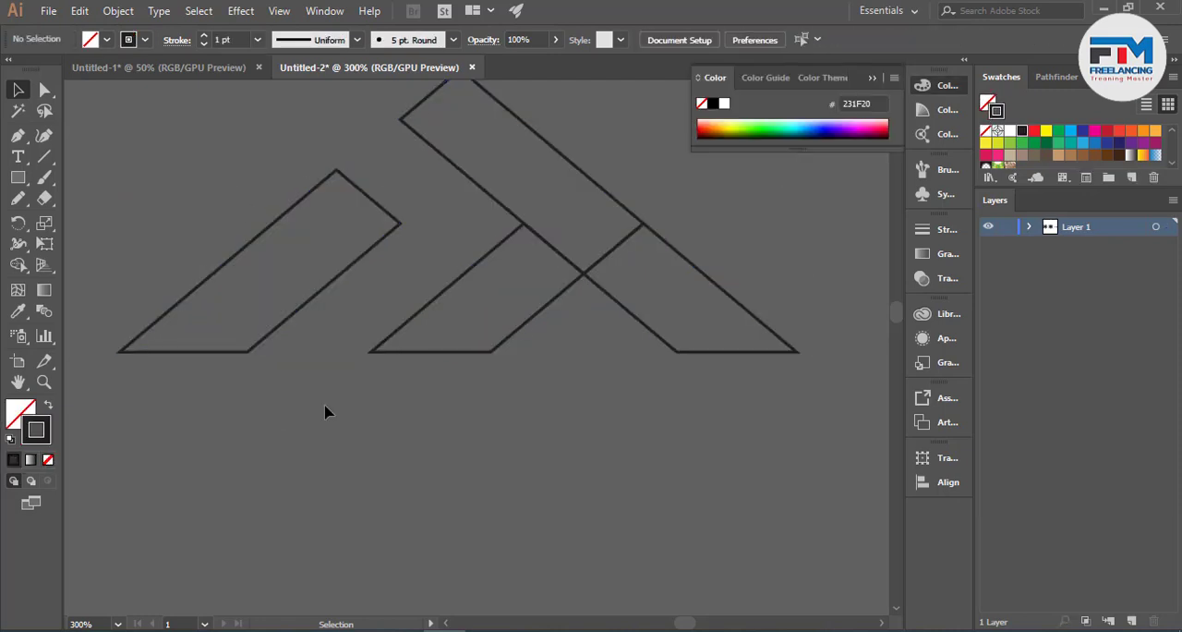
scroll(325, 412, up, 1)
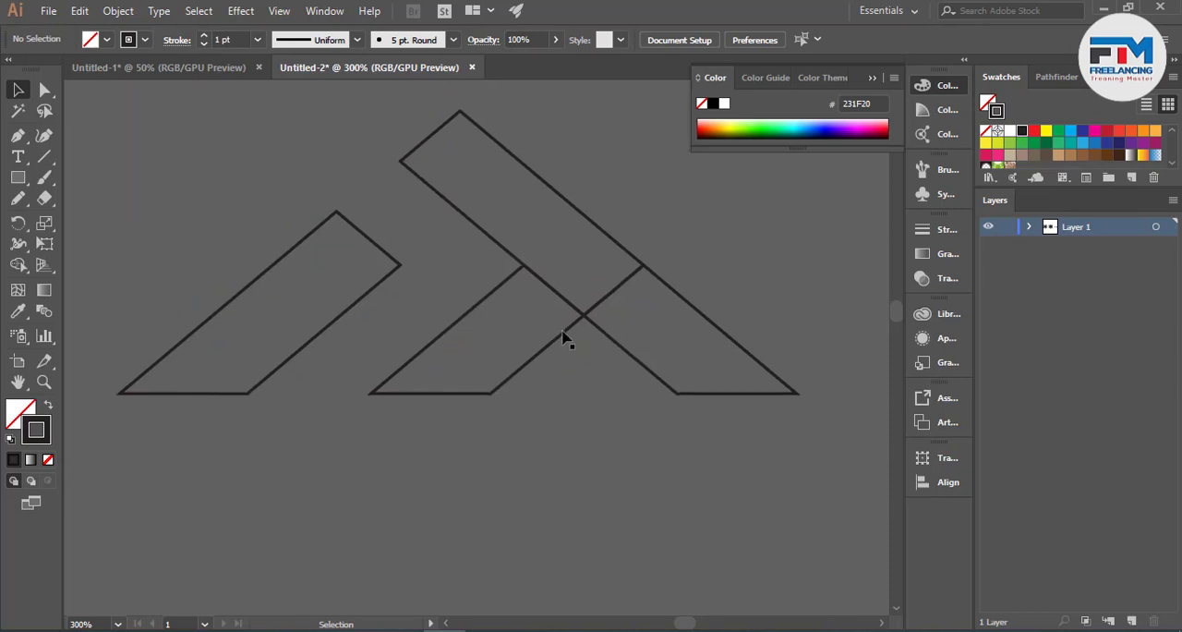
- Add an anchor point on the shared edge between the upper diagonal and middle bands and delete that edge
scroll(582, 309, up, 3)
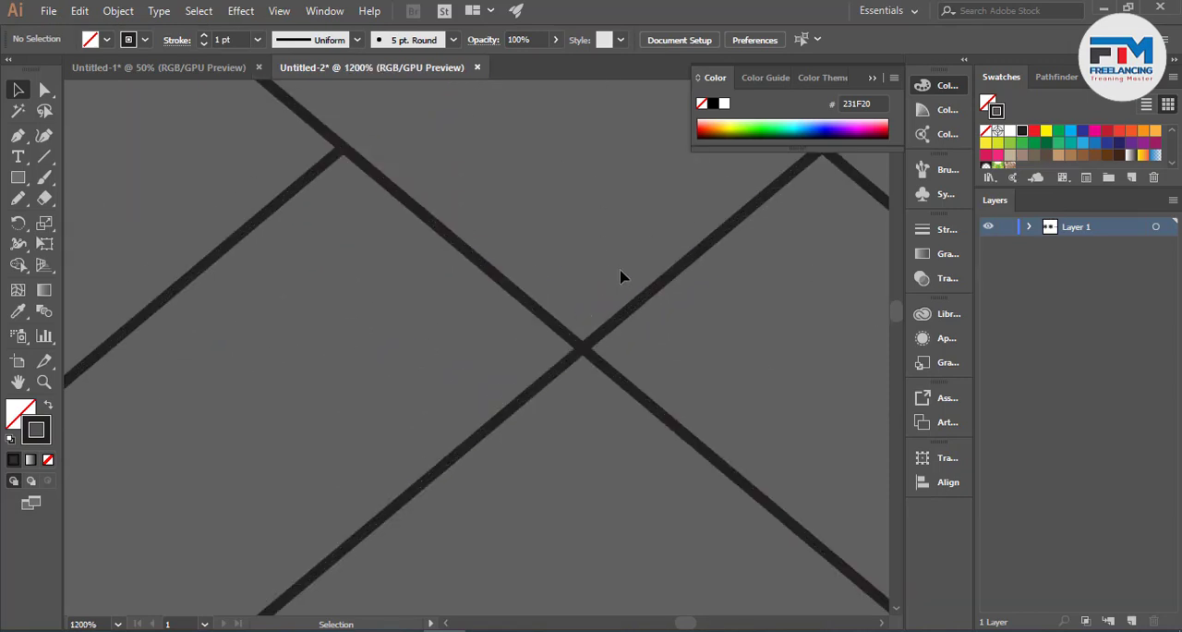
key(ctrl+a)
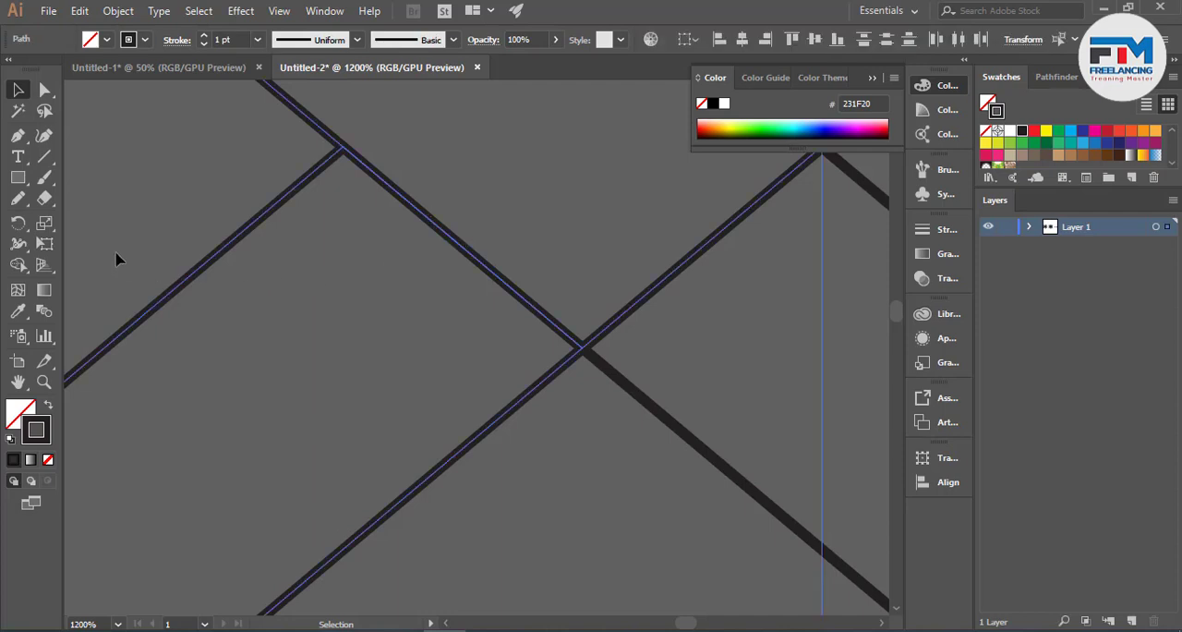
click(17, 135)
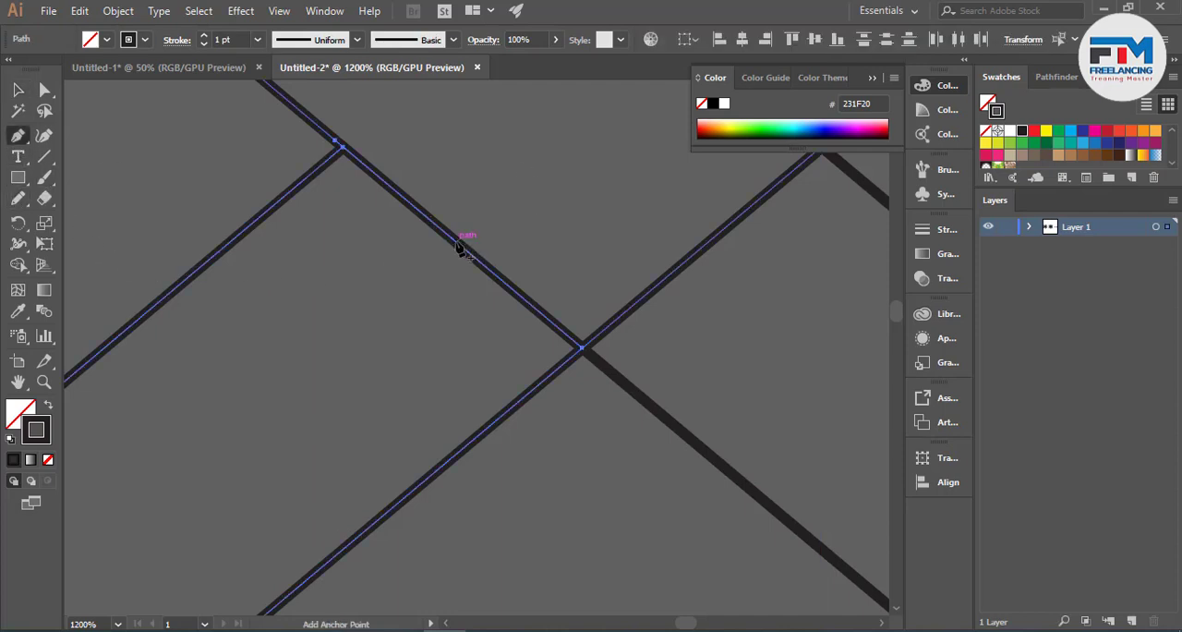
click(453, 240)
click(35, 93)
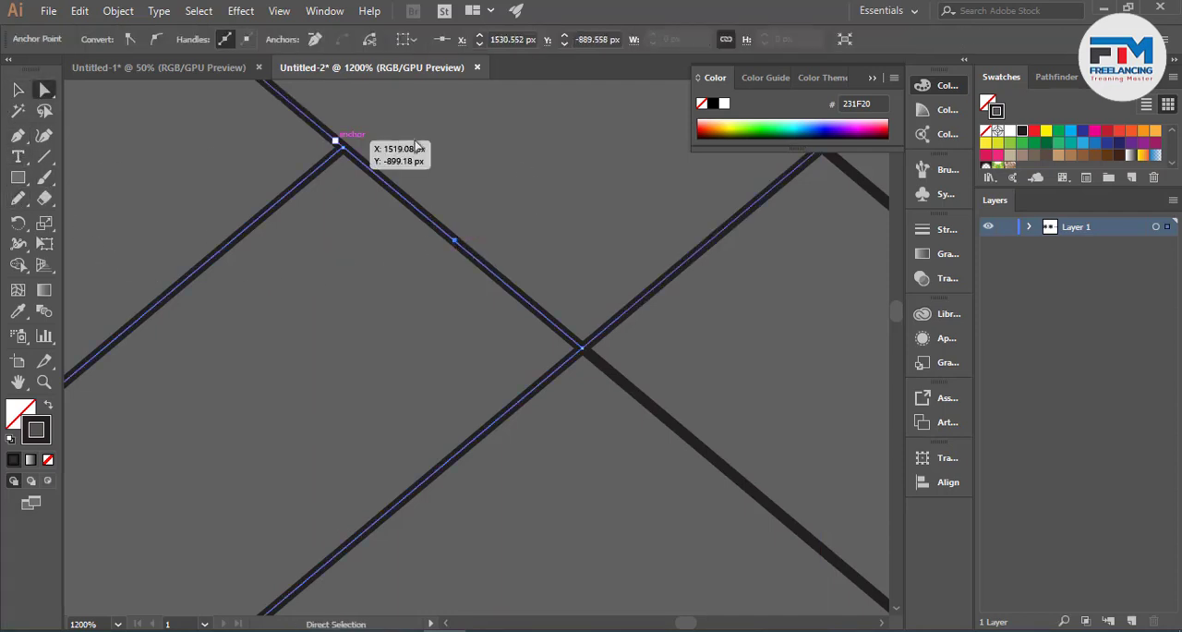
drag(434, 222, 460, 262)
key(Delete)
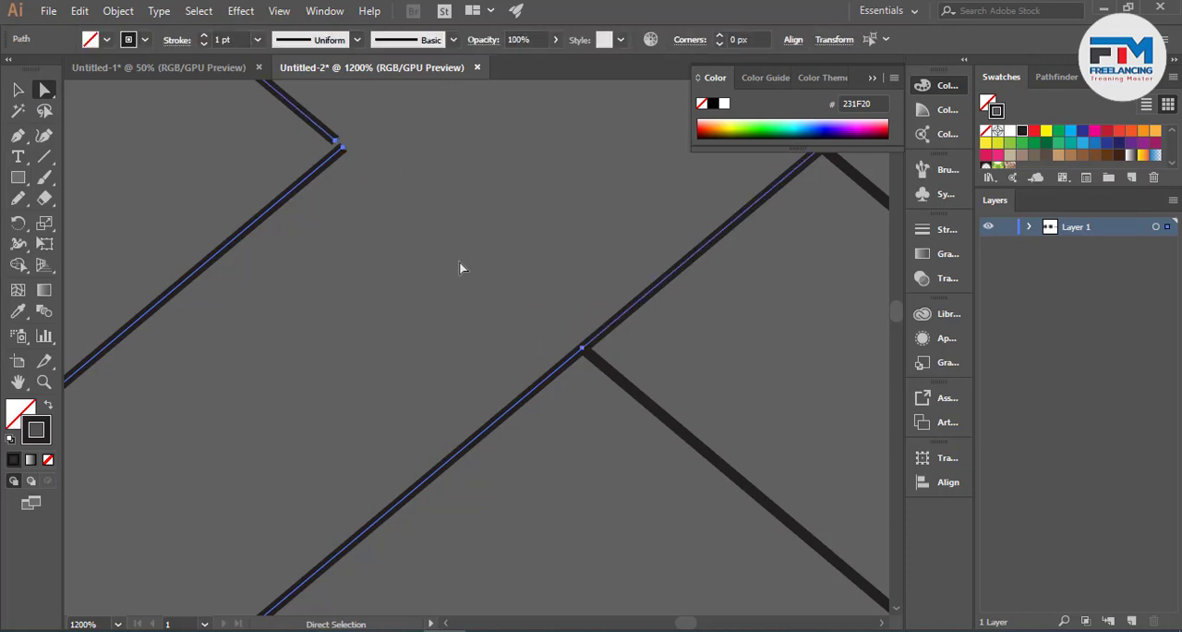
- Examine the outlined logo and its remaining inner edge against the solid version and the line grid
scroll(577, 284, down, 3)
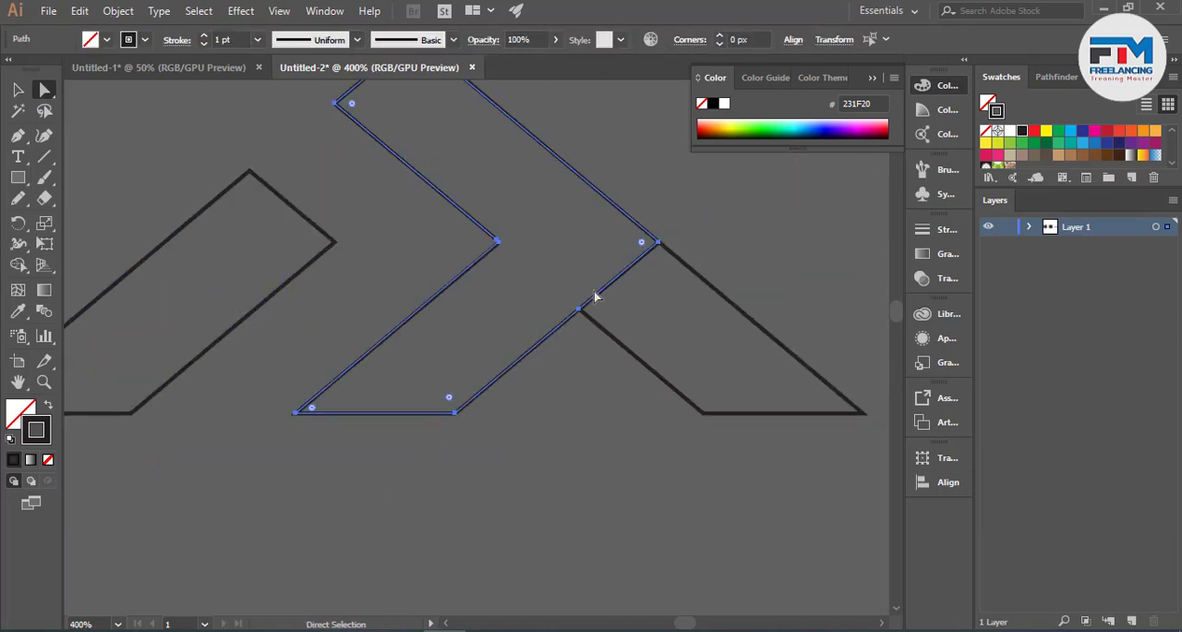
scroll(603, 336, up, 2)
scroll(591, 353, down, 3)
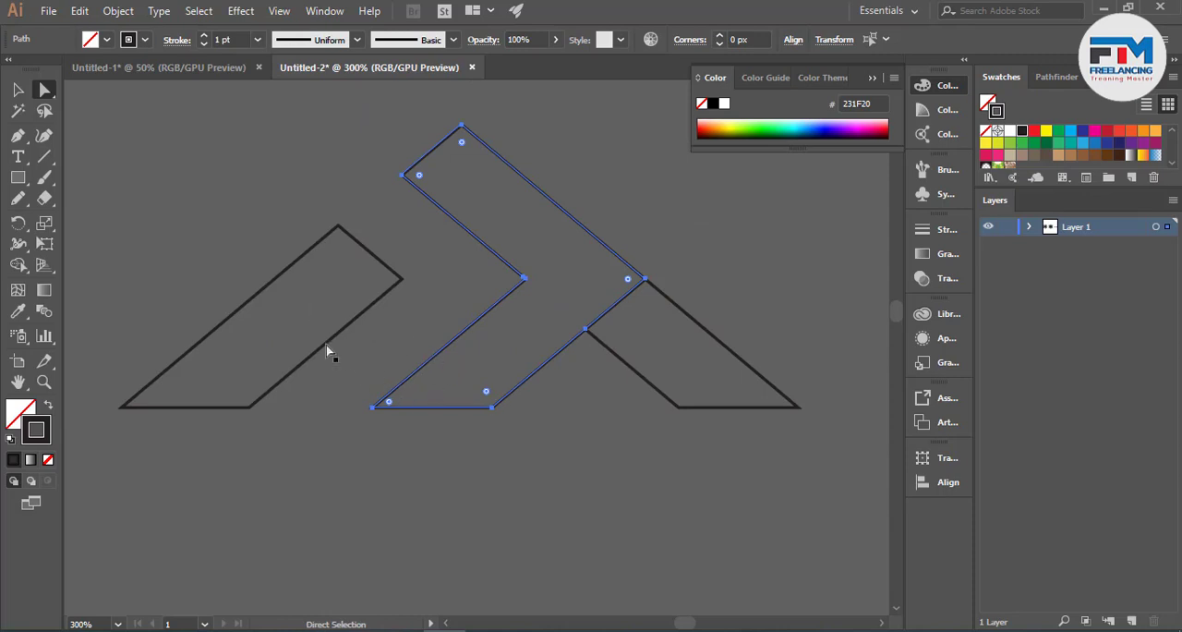
scroll(345, 384, up, 2)
scroll(345, 385, down, 6)
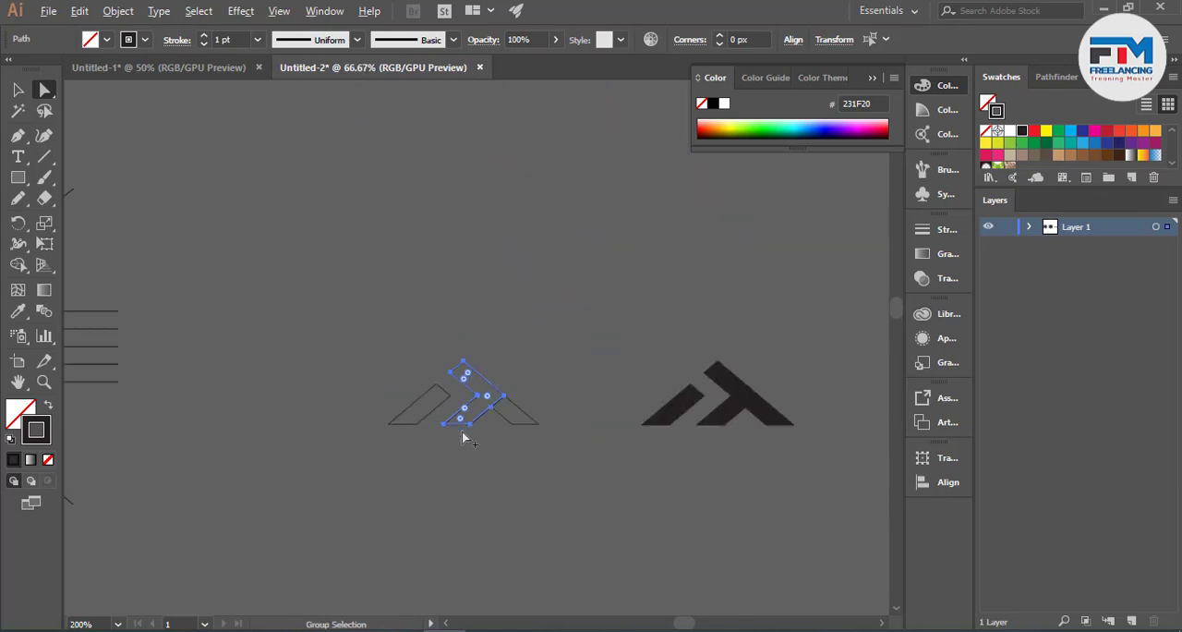
scroll(464, 436, down, 3)
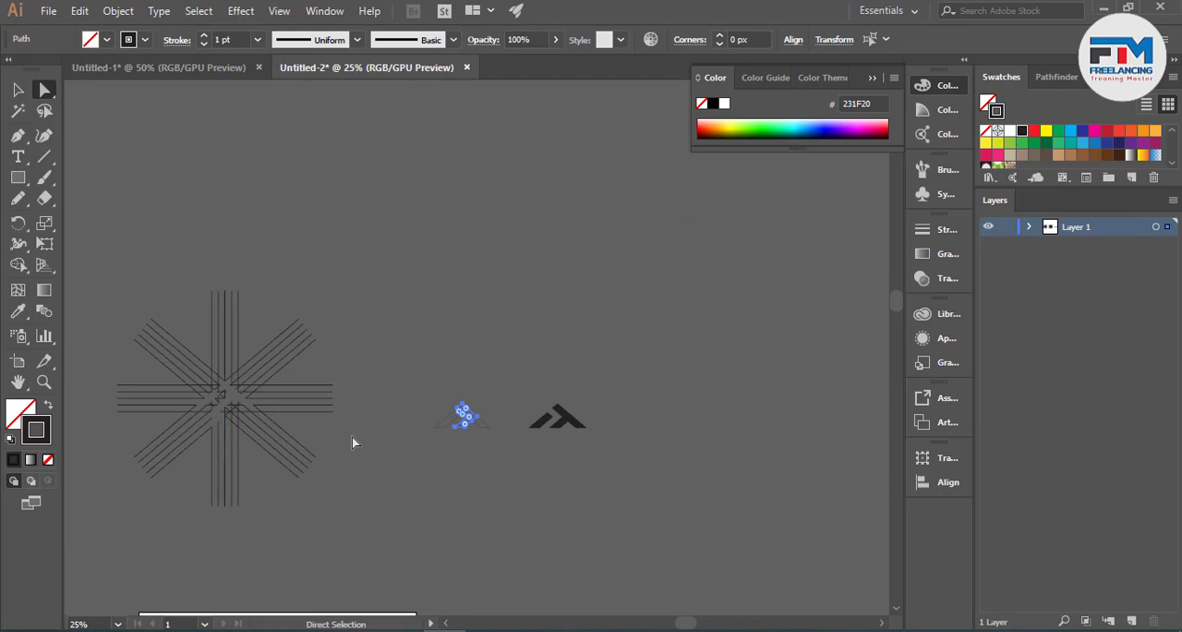
scroll(399, 444, up, 7)
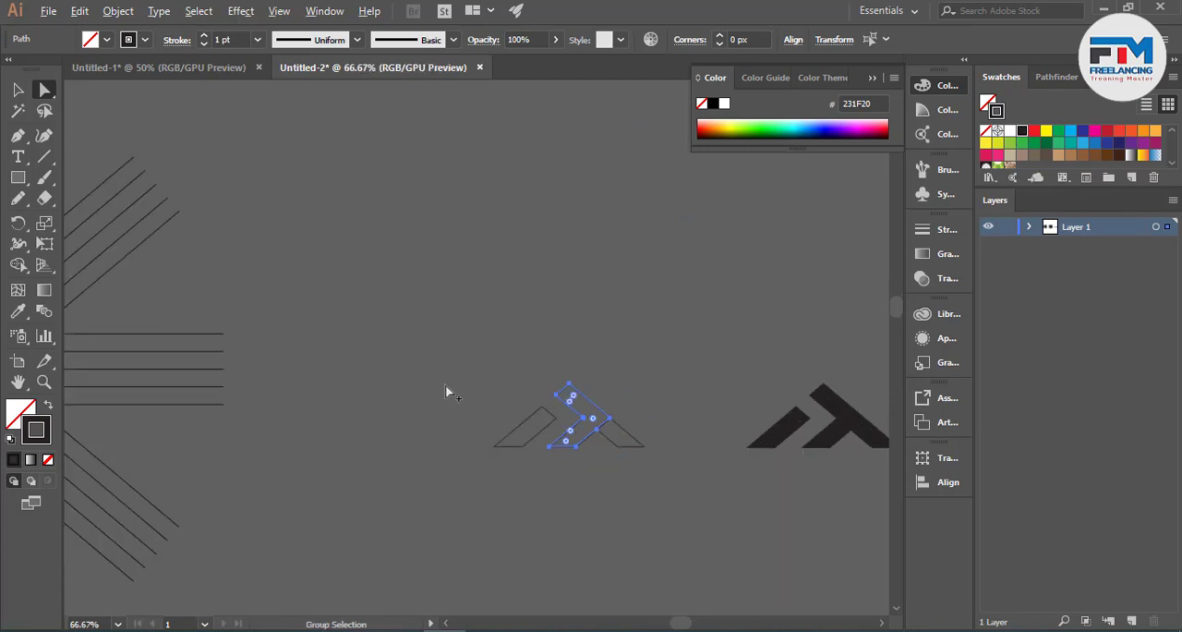
scroll(721, 461, up, 1)
scroll(807, 502, up, 2)
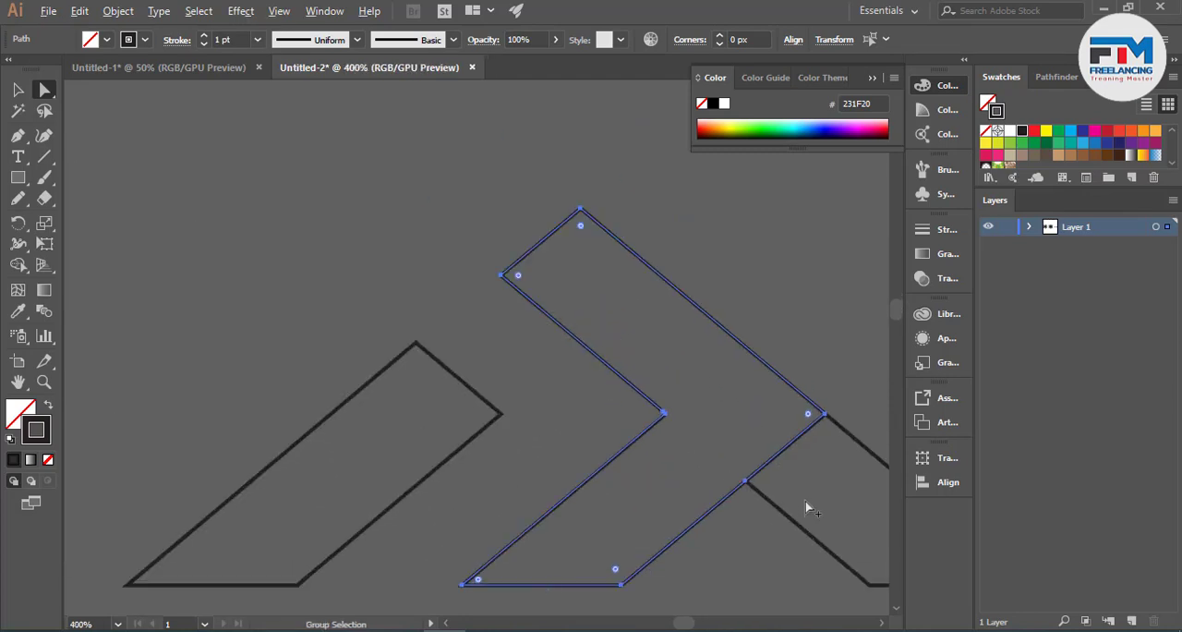
scroll(517, 455, down, 2)
scroll(609, 447, up, 2)
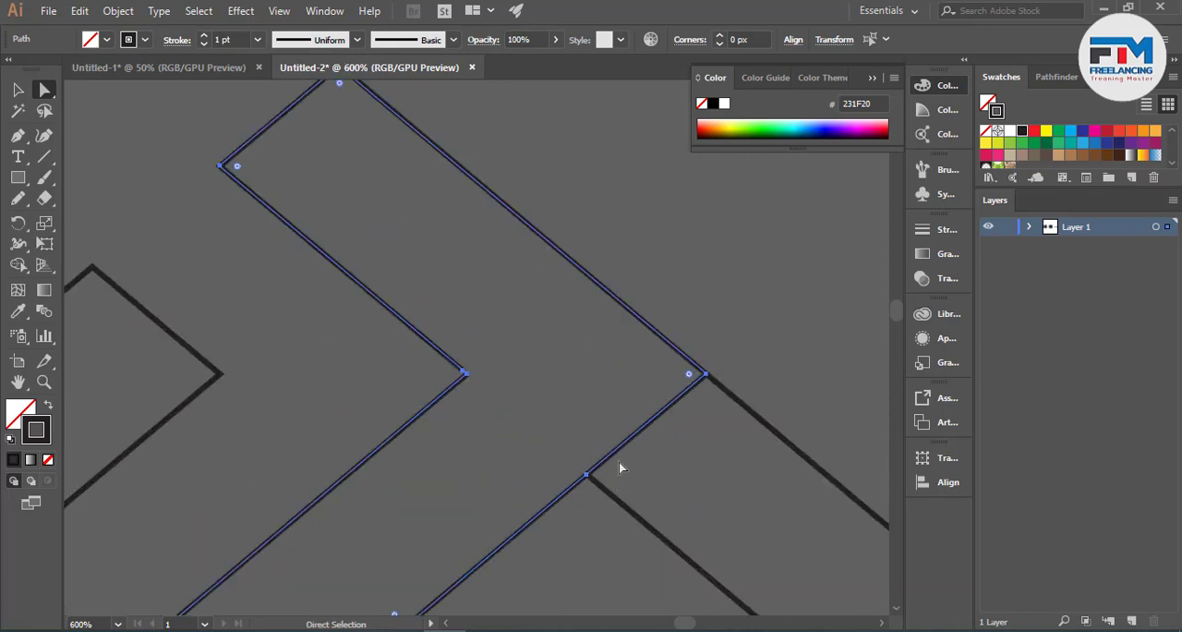
scroll(650, 426, down, 2)
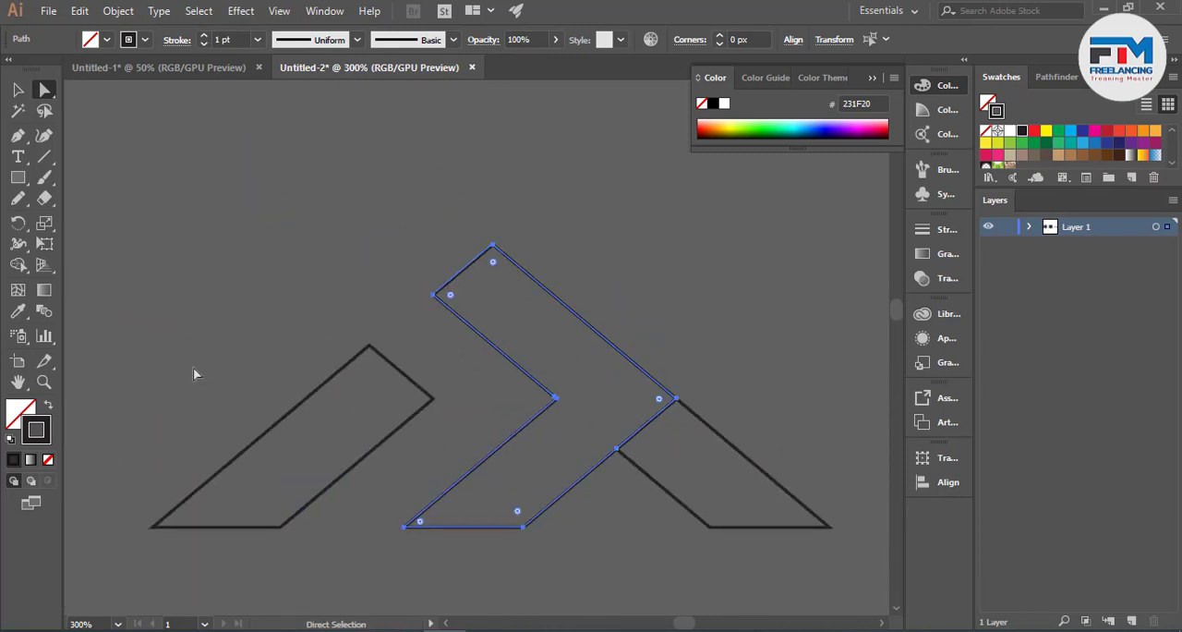
- Expand the strokes of all the logo outlines into filled shapes
click(17, 90)
click(170, 185)
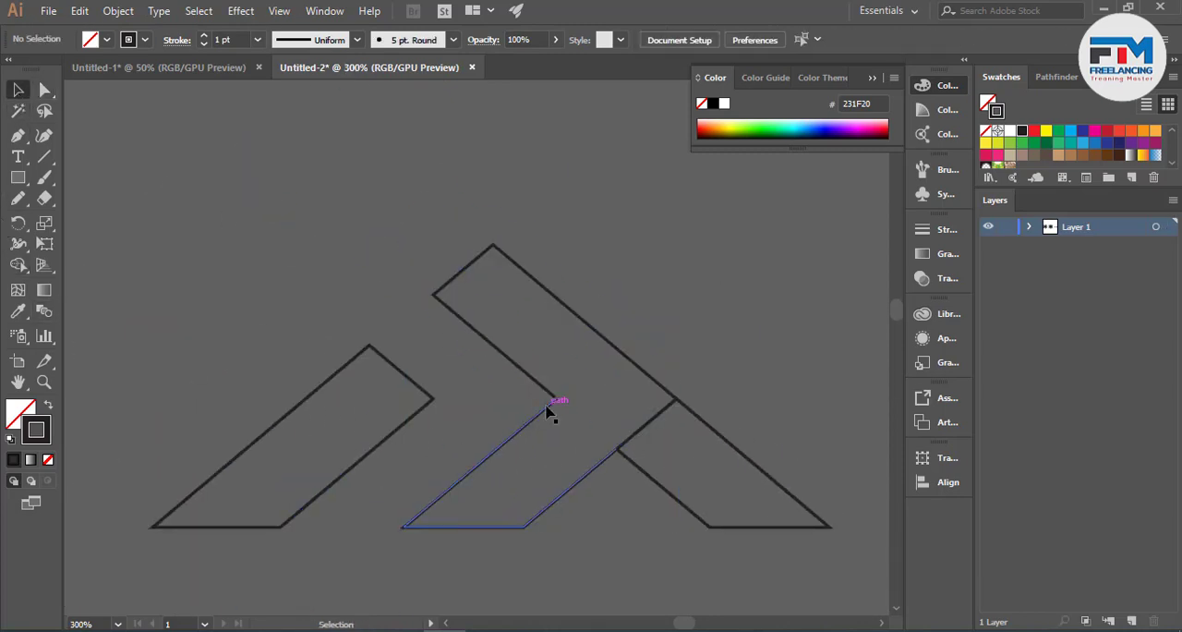
click(546, 407)
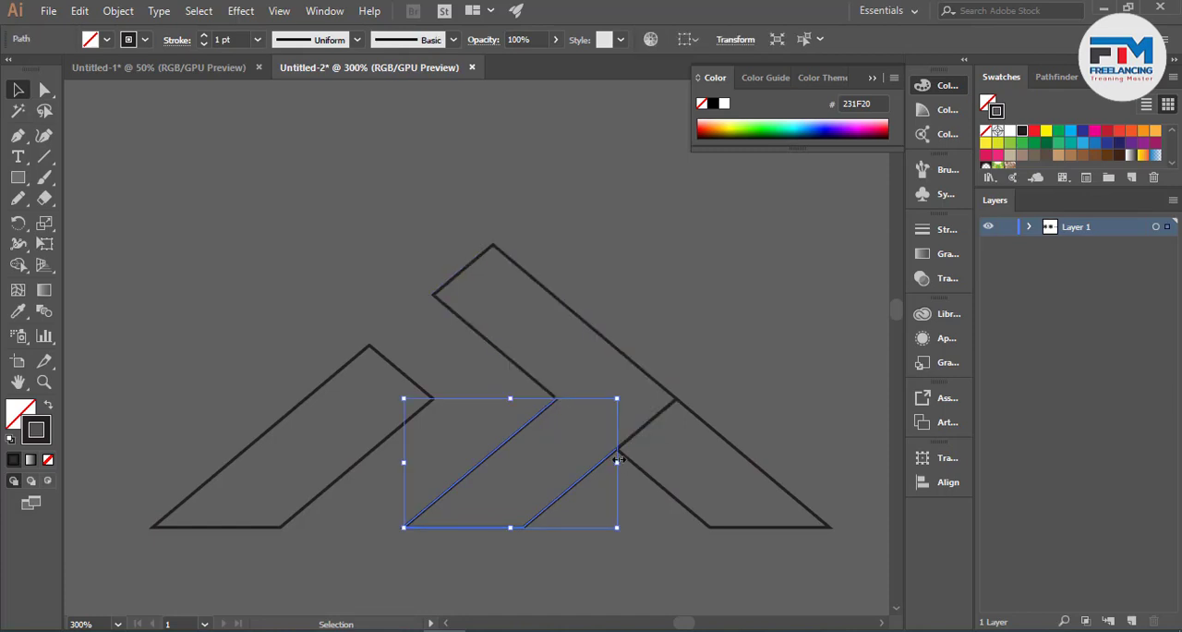
scroll(620, 453, up, 2)
scroll(526, 429, down, 4)
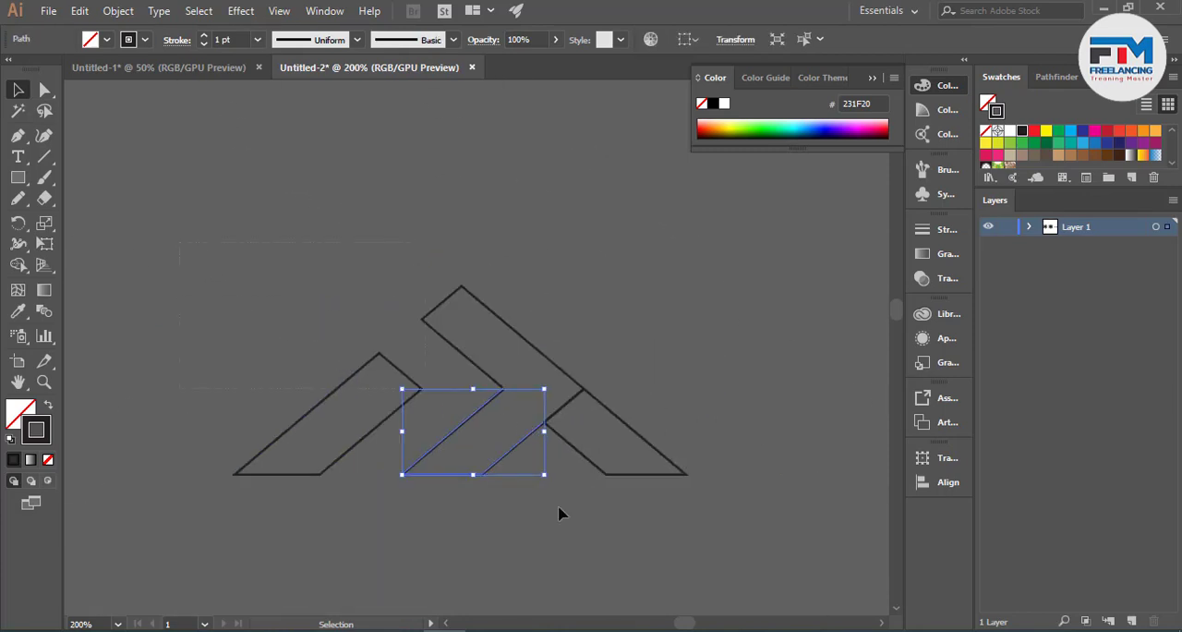
key(ctrl+a)
click(119, 11)
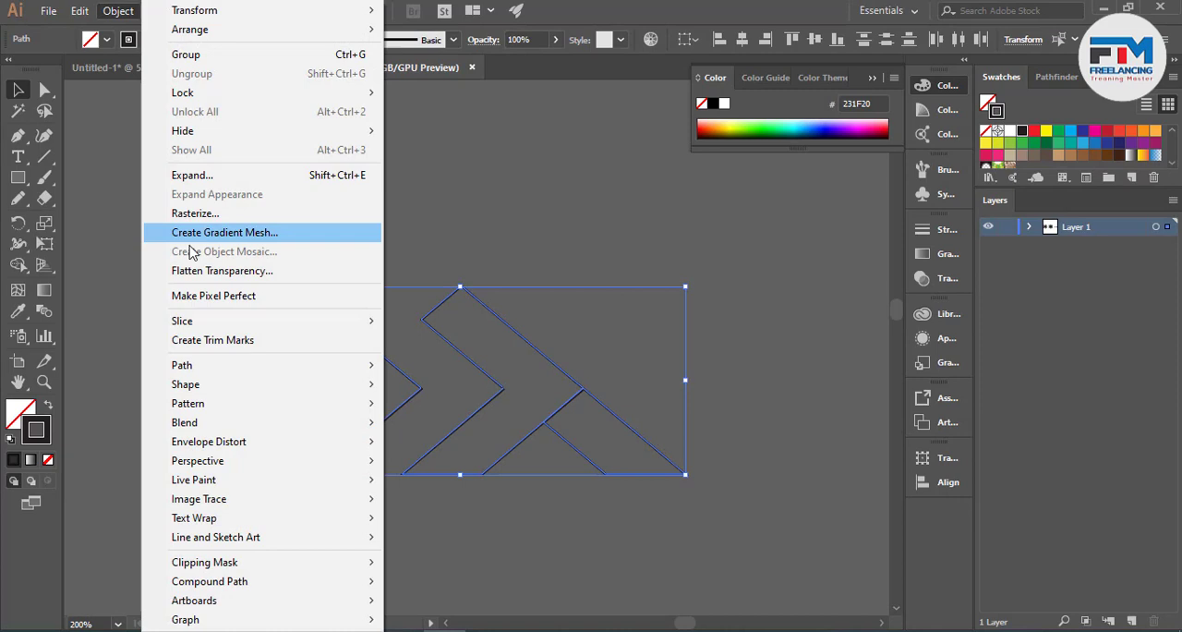
click(194, 175)
click(577, 427)
click(736, 419)
- Extend the ends of the two expanded strips at the chevron's open inner corner until they cross each other
scroll(550, 453, up, 2)
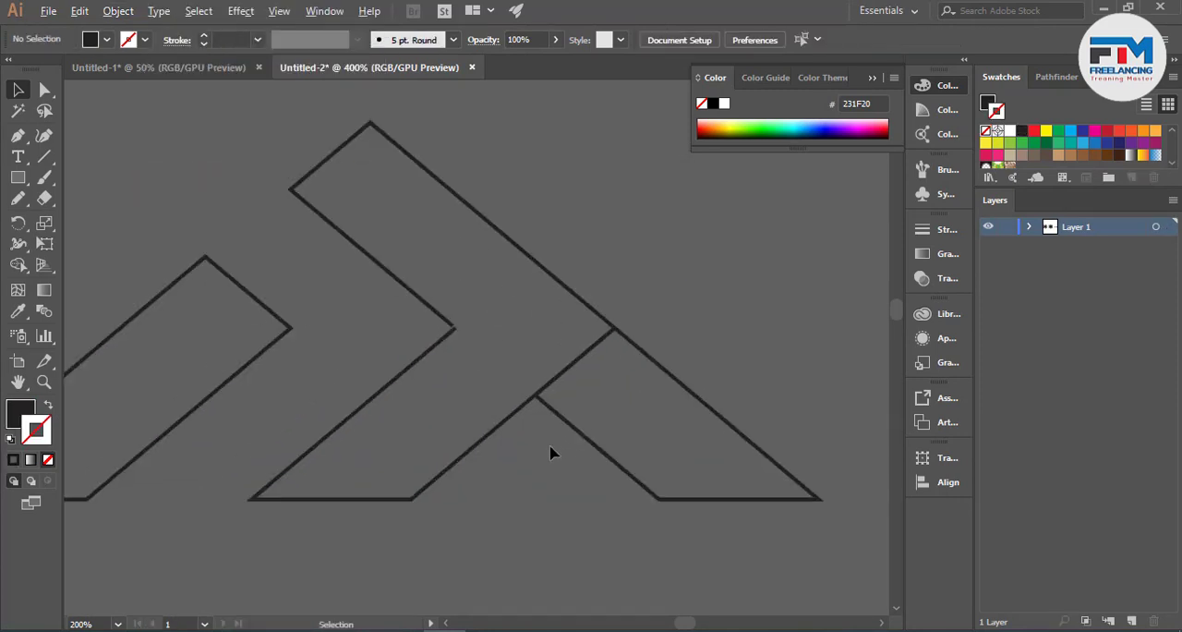
scroll(548, 439, up, 2)
click(501, 372)
scroll(568, 351, down, 3)
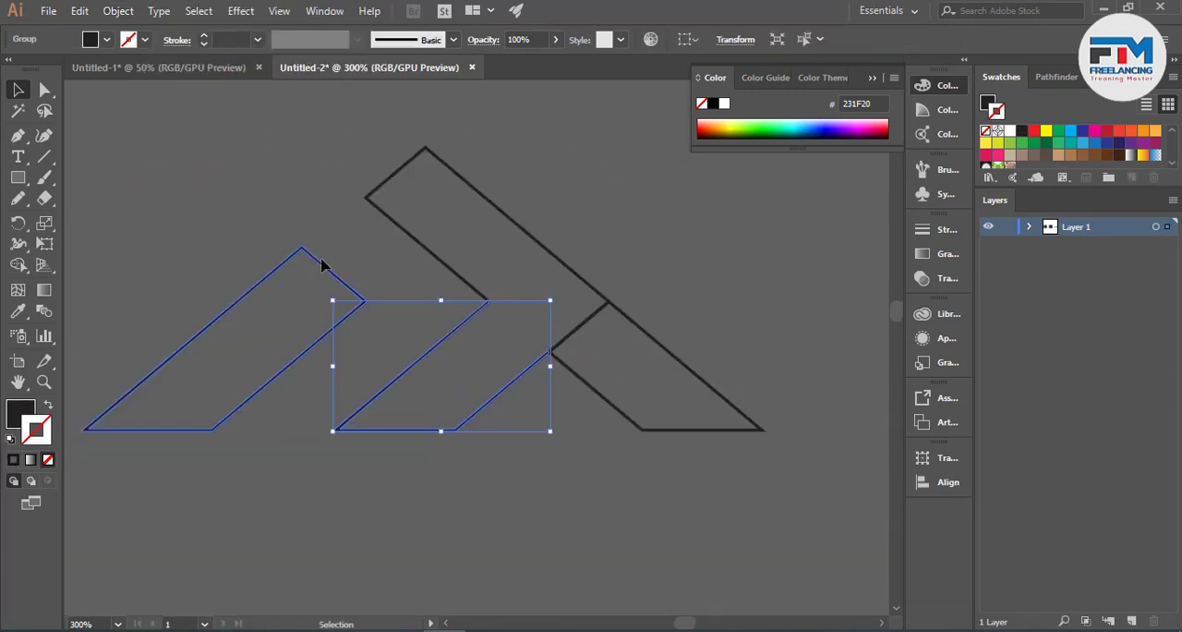
click(394, 291)
scroll(494, 291, up, 6)
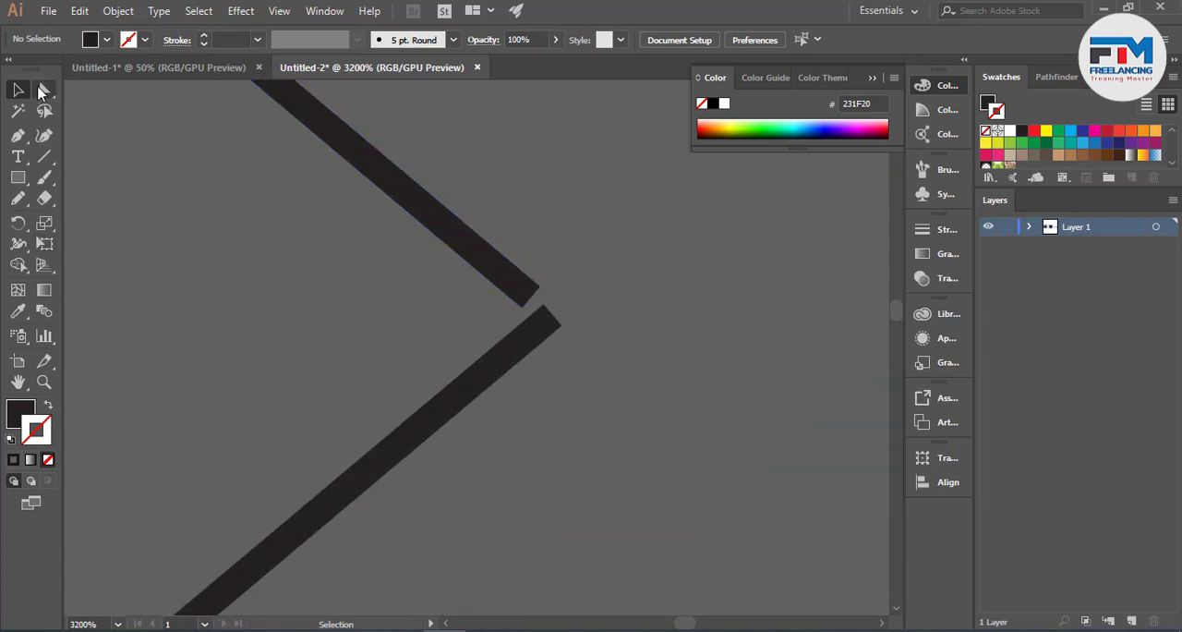
click(40, 92)
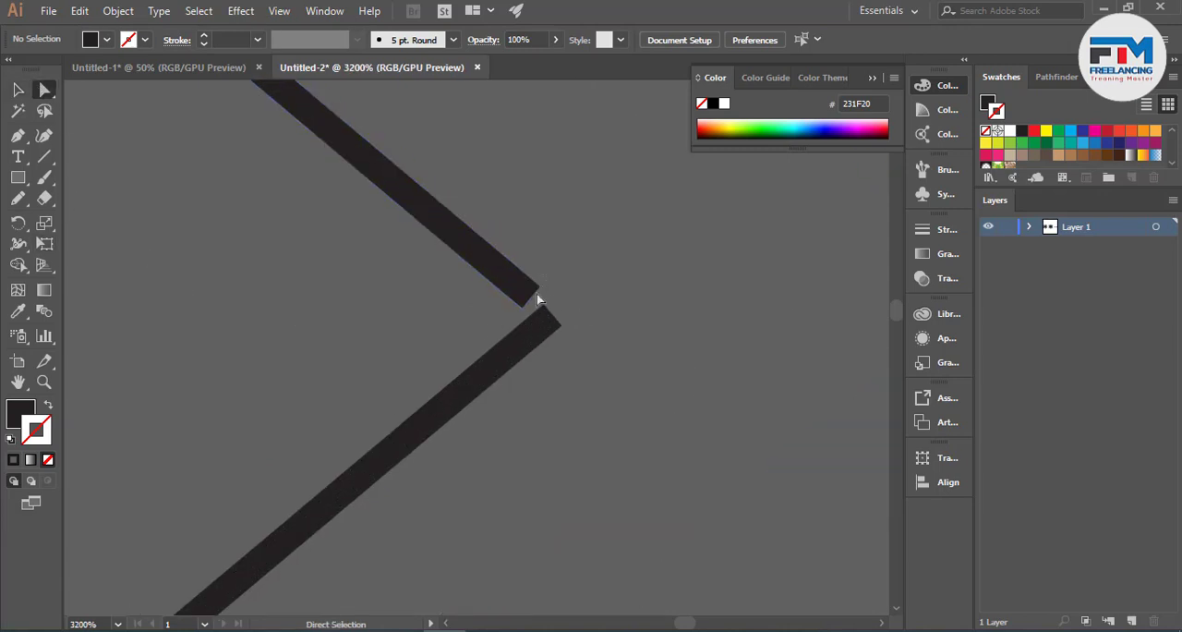
click(515, 317)
scroll(543, 312, up, 3)
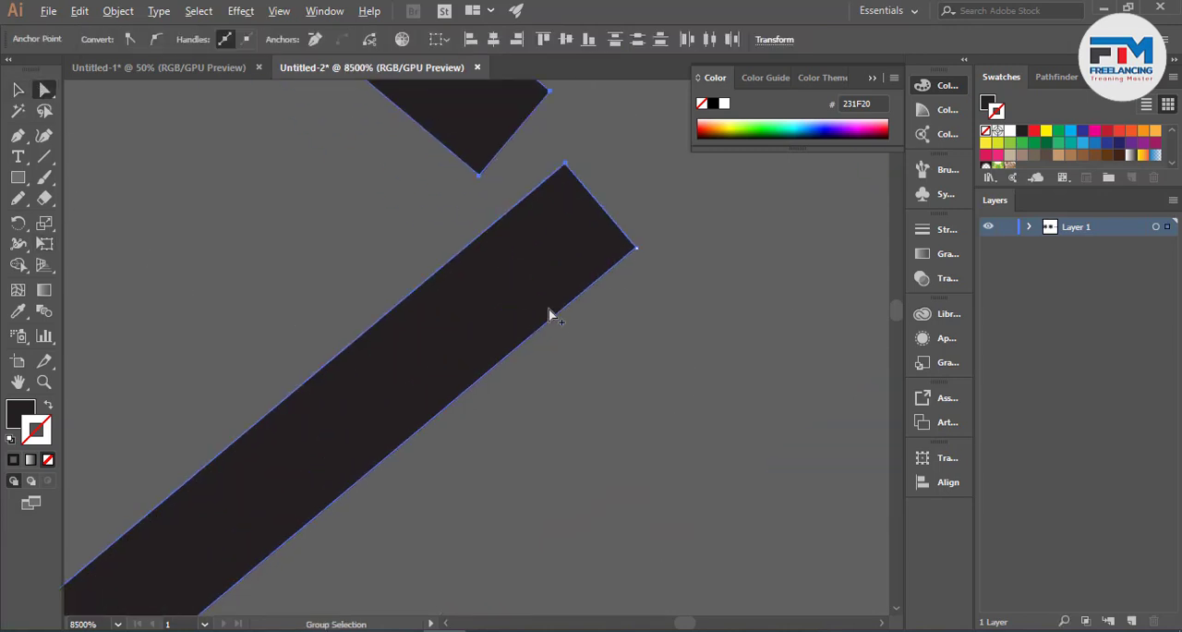
click(637, 250)
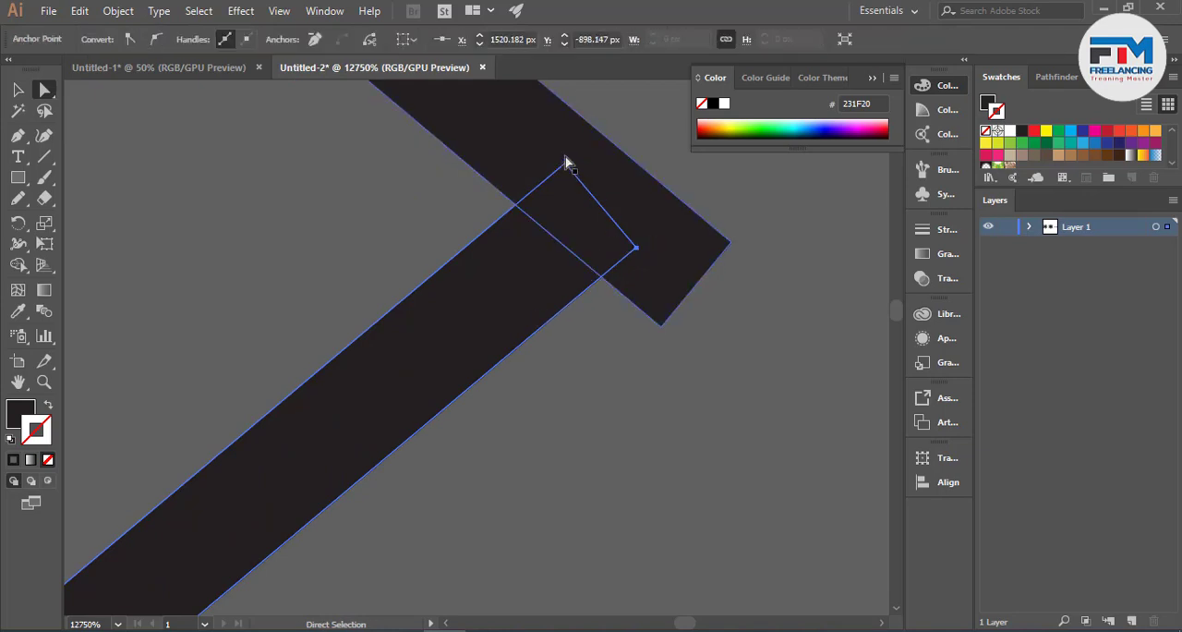
shift+click(567, 165)
drag(567, 165, 632, 111)
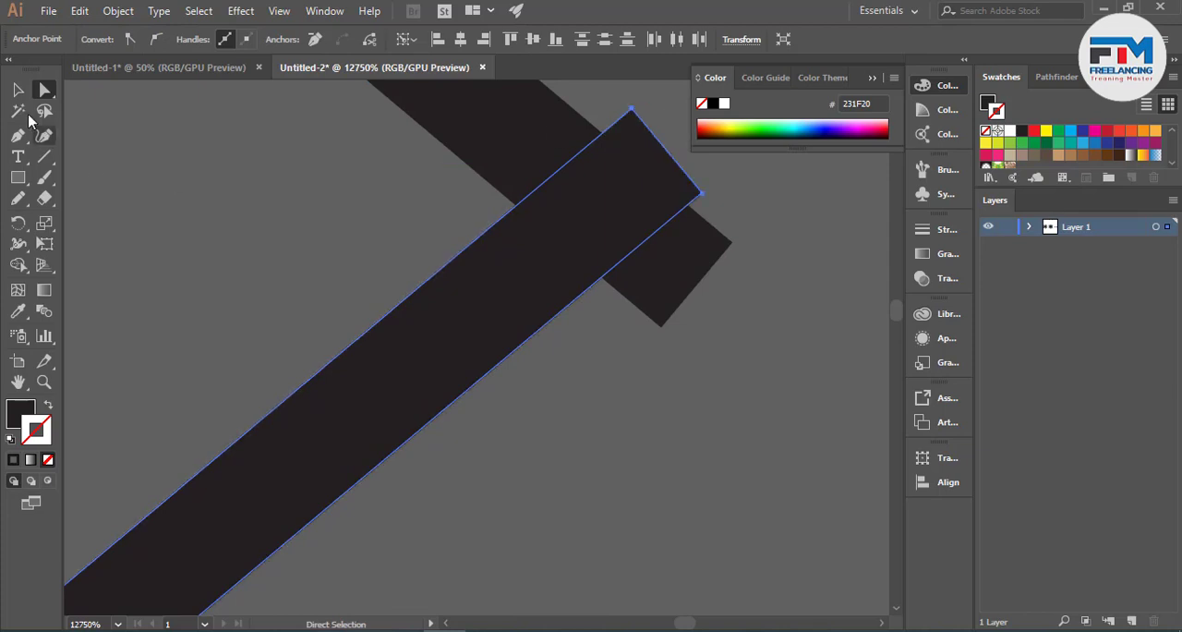
- Remove the two overhanging strip ends beyond the chevron's inner corner with the Shape Builder
click(17, 90)
click(594, 268)
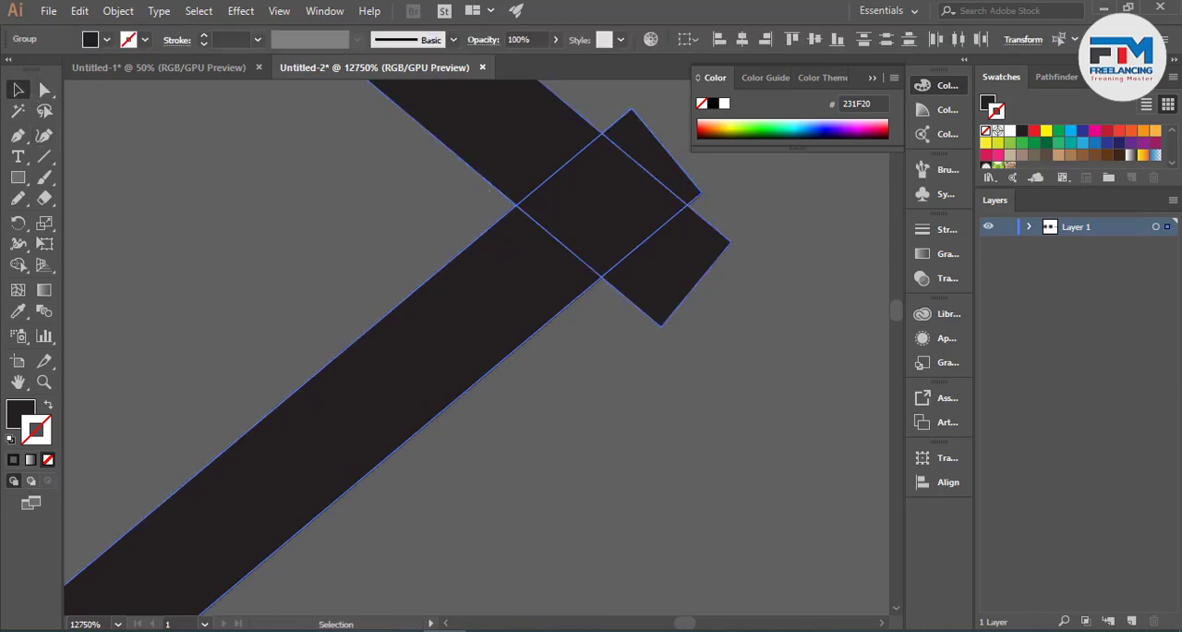
click(18, 264)
alt+click(681, 241)
alt+click(685, 193)
scroll(426, 250, down, 8)
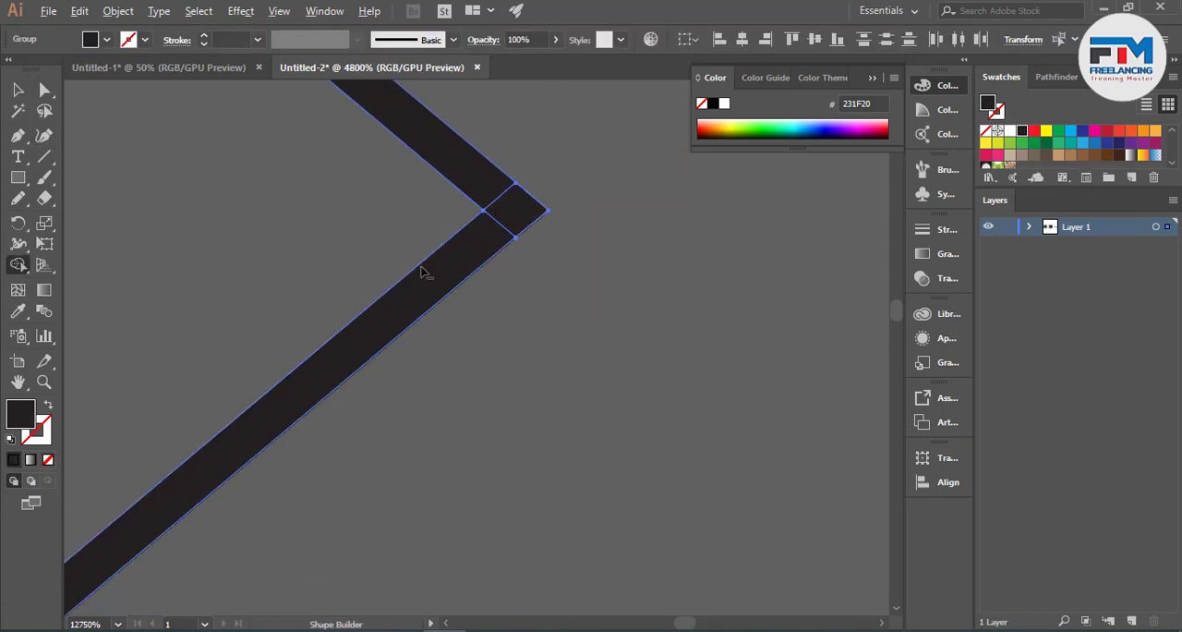
scroll(682, 263, up, 2)
scroll(681, 265, down, 3)
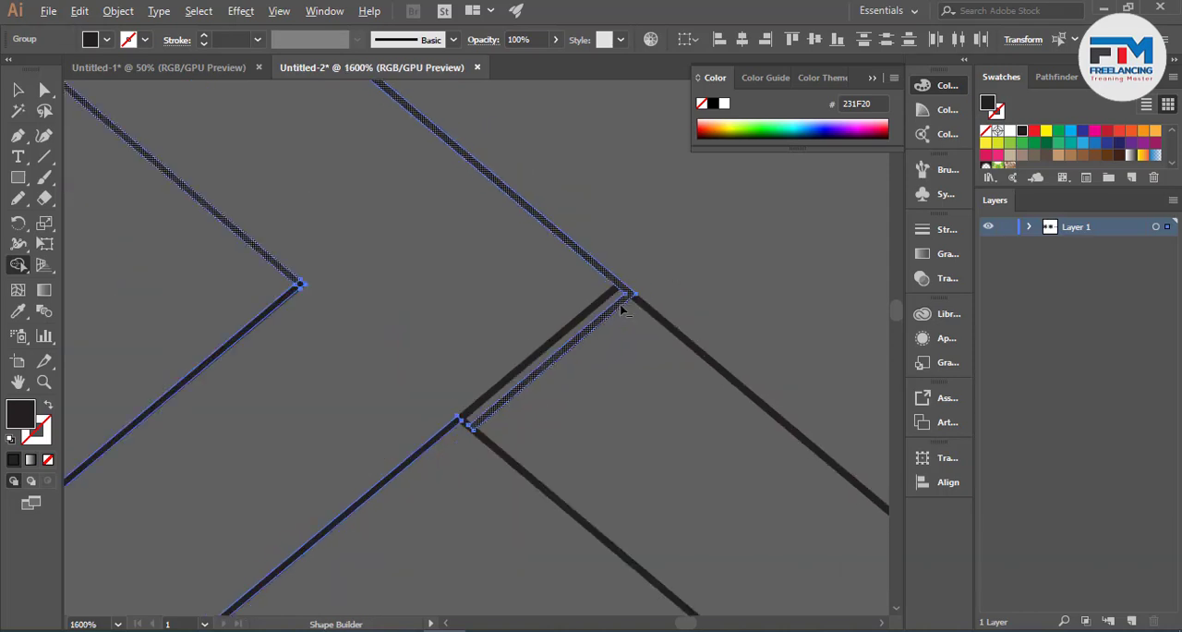
- Try to clean up the doubled edge between the chevron and the lower diagonal band with the Shape Builder
click(17, 90)
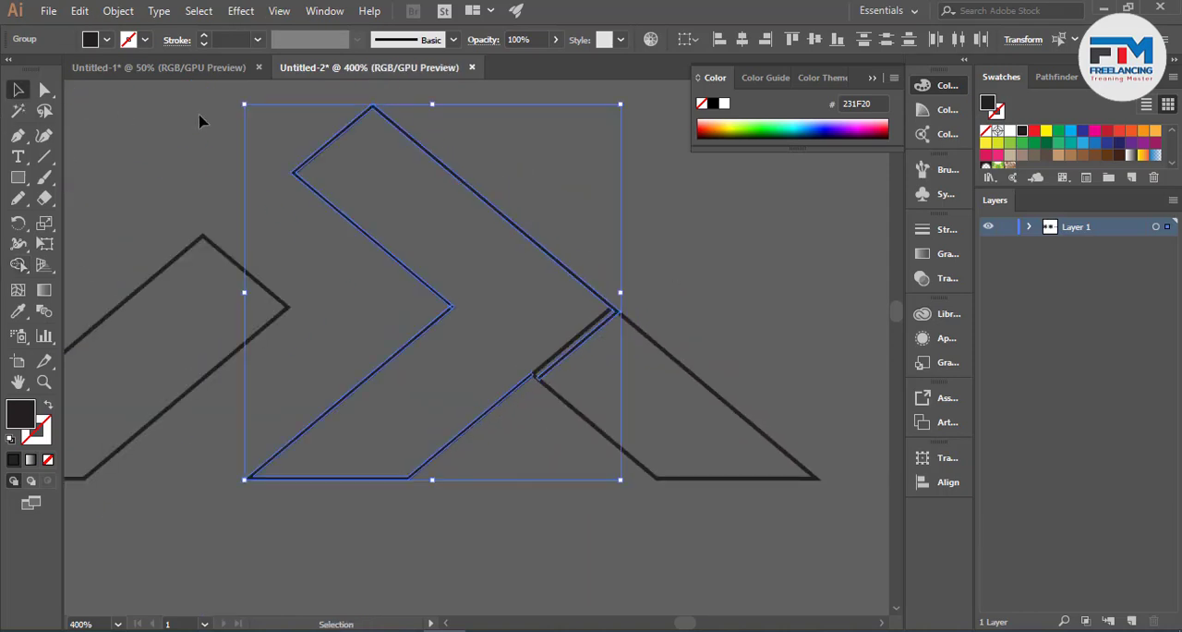
click(575, 331)
scroll(563, 319, up, 3)
scroll(558, 308, down, 3)
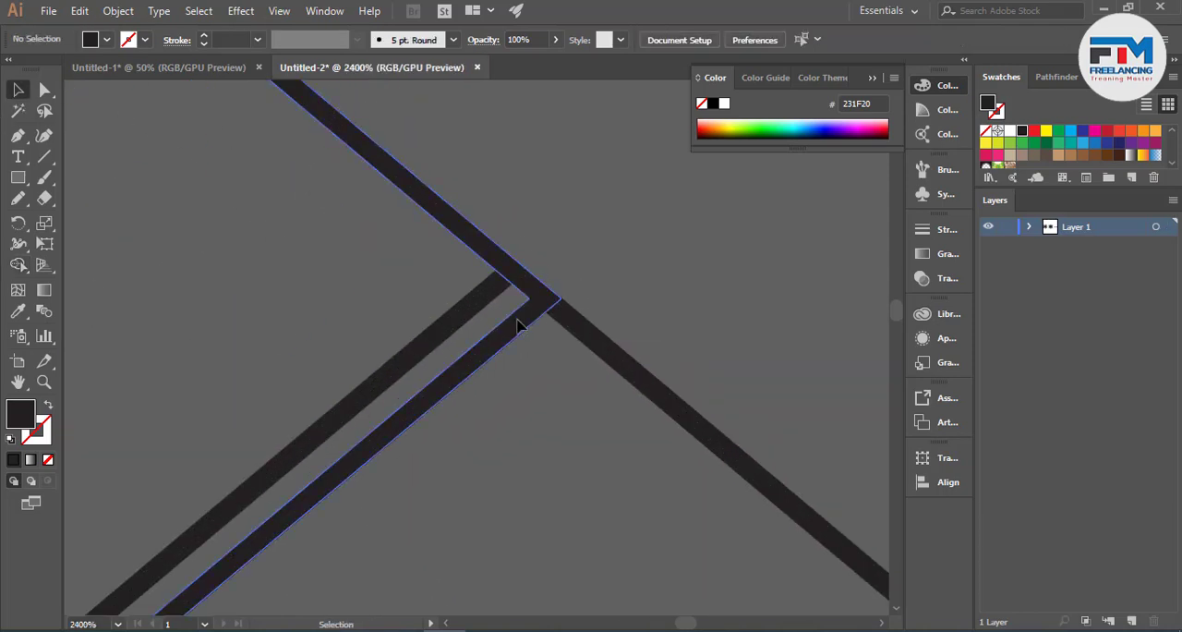
click(604, 343)
scroll(601, 354, down, 1)
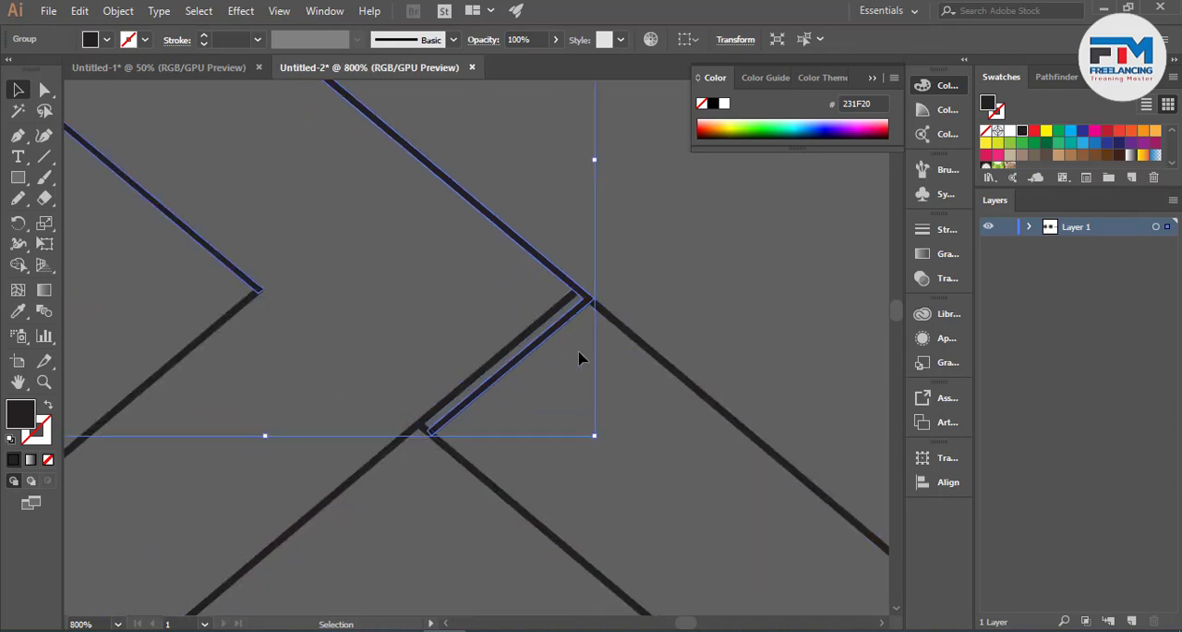
shift+click(548, 304)
click(18, 265)
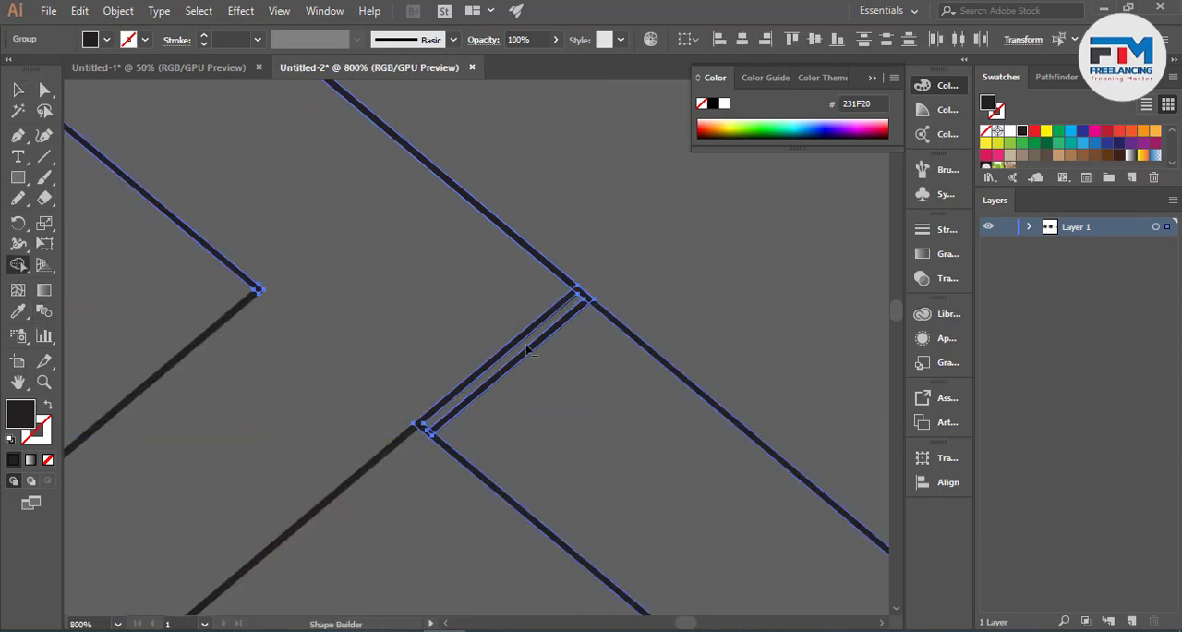
scroll(545, 348, up, 1)
scroll(545, 348, down, 3)
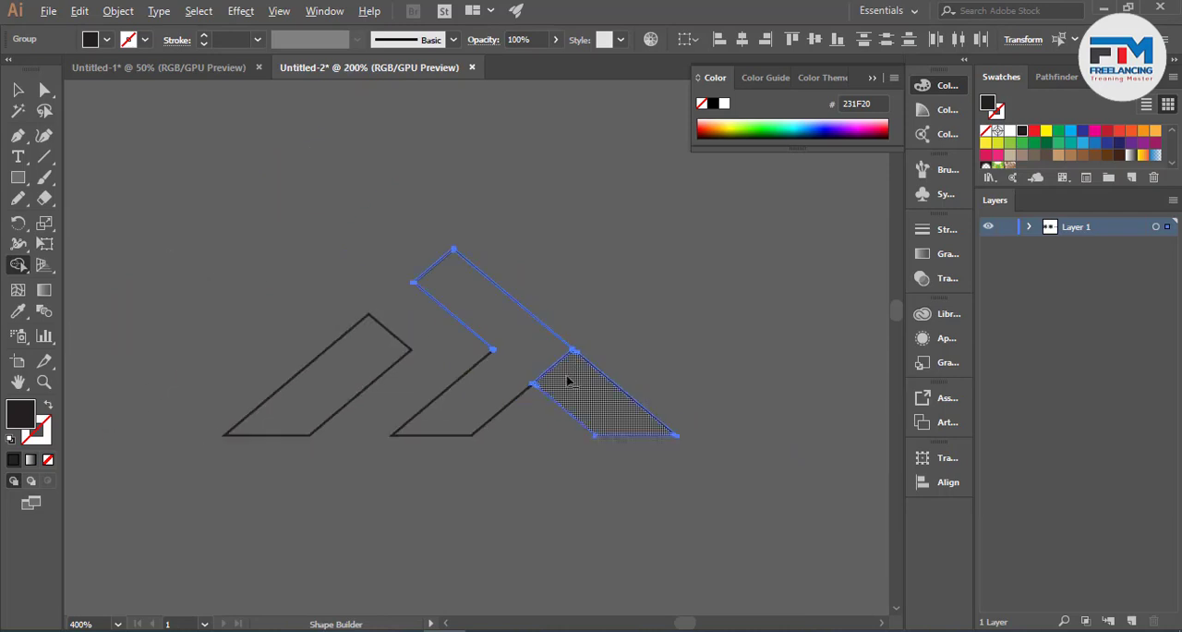
ctrl+click(497, 375)
- Undo the corner trimming and the strip extensions that displaced the chevron's shared edge
key(ctrl+z)
key(ctrl+z)
key(ctrl+z)
key(ctrl+z)
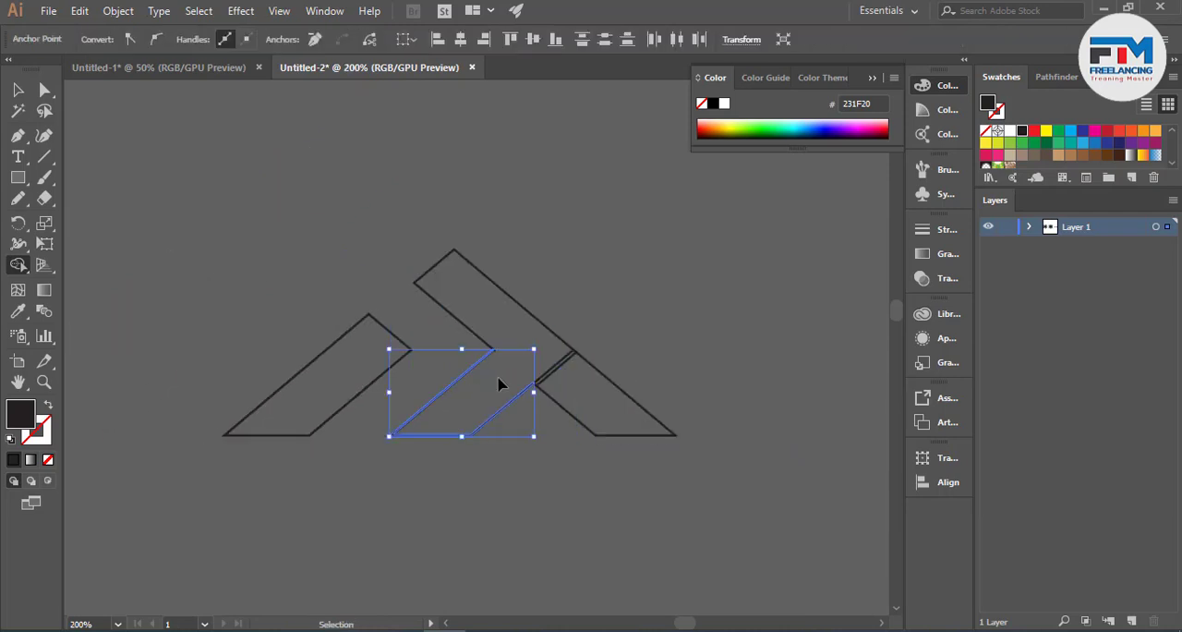
- Lengthen only the end anchor points of both strips at the chevron's open inner corner so the strips cross
scroll(507, 371, up, 4)
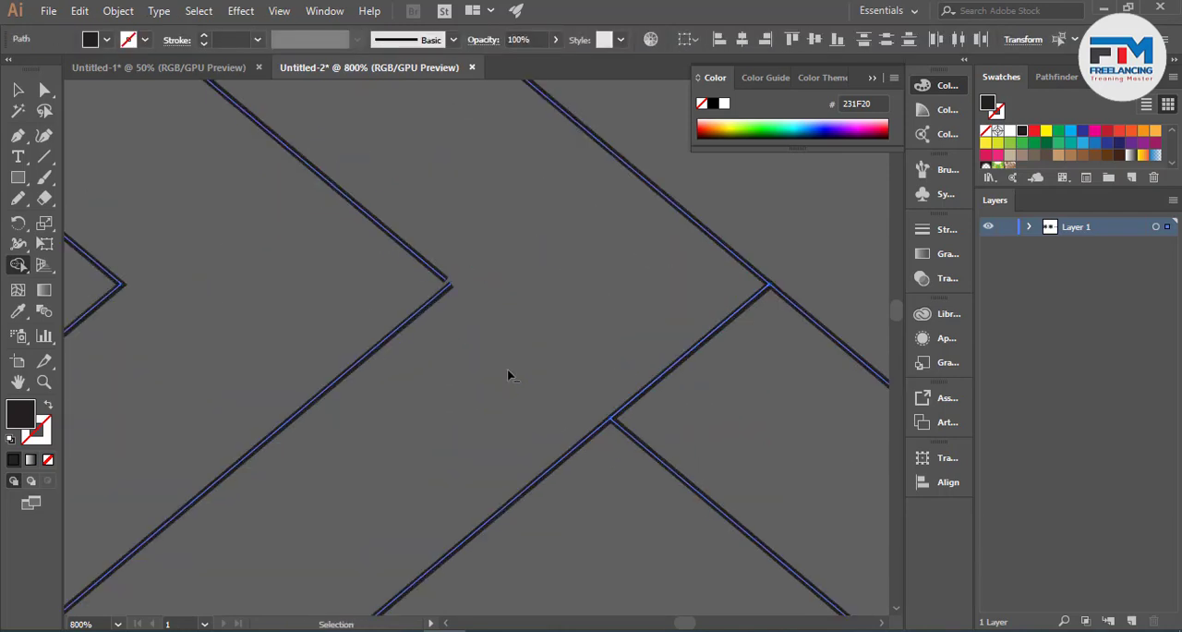
click(18, 90)
click(145, 166)
click(44, 90)
scroll(472, 295, up, 2)
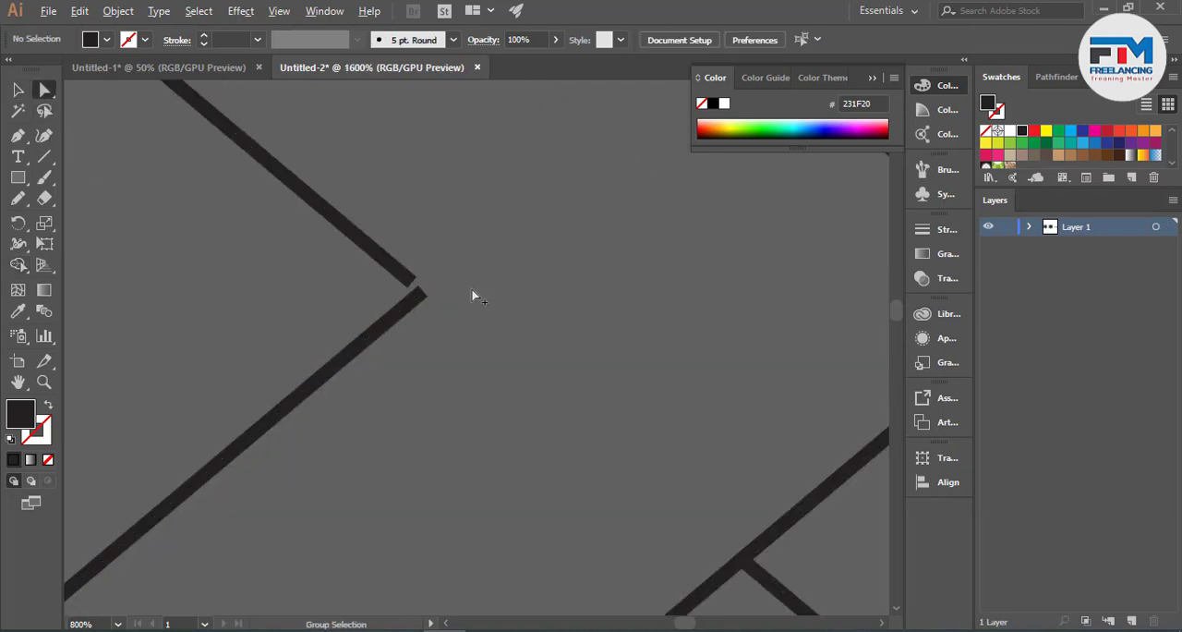
scroll(359, 310, up, 5)
drag(431, 499, 541, 328)
click(333, 329)
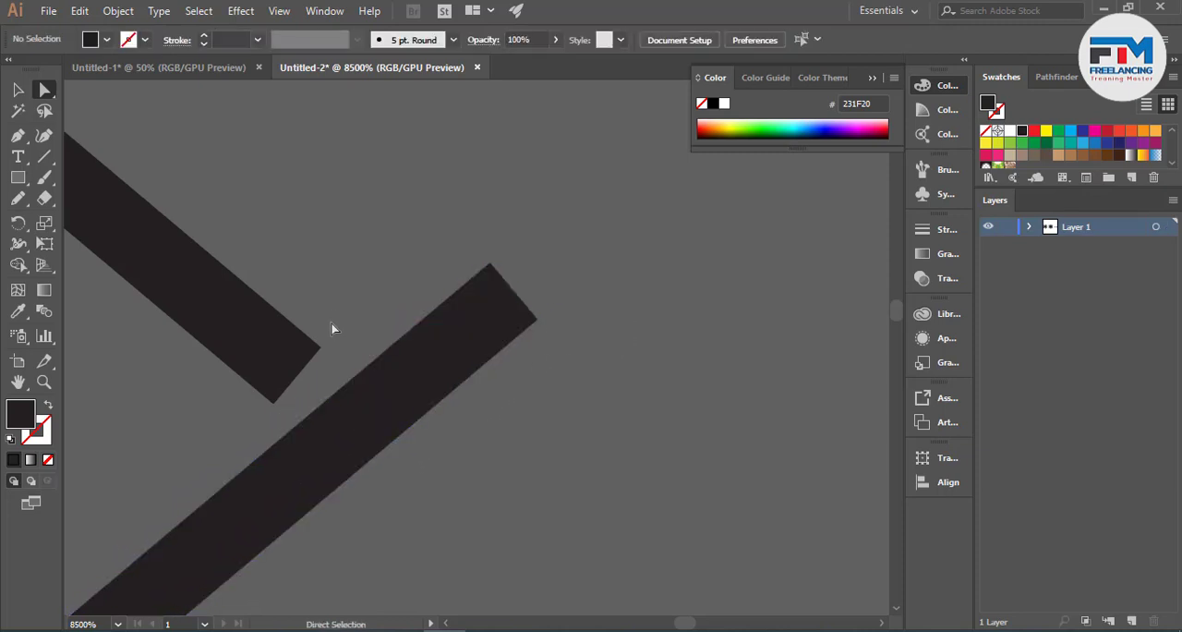
click(301, 368)
drag(276, 411, 450, 551)
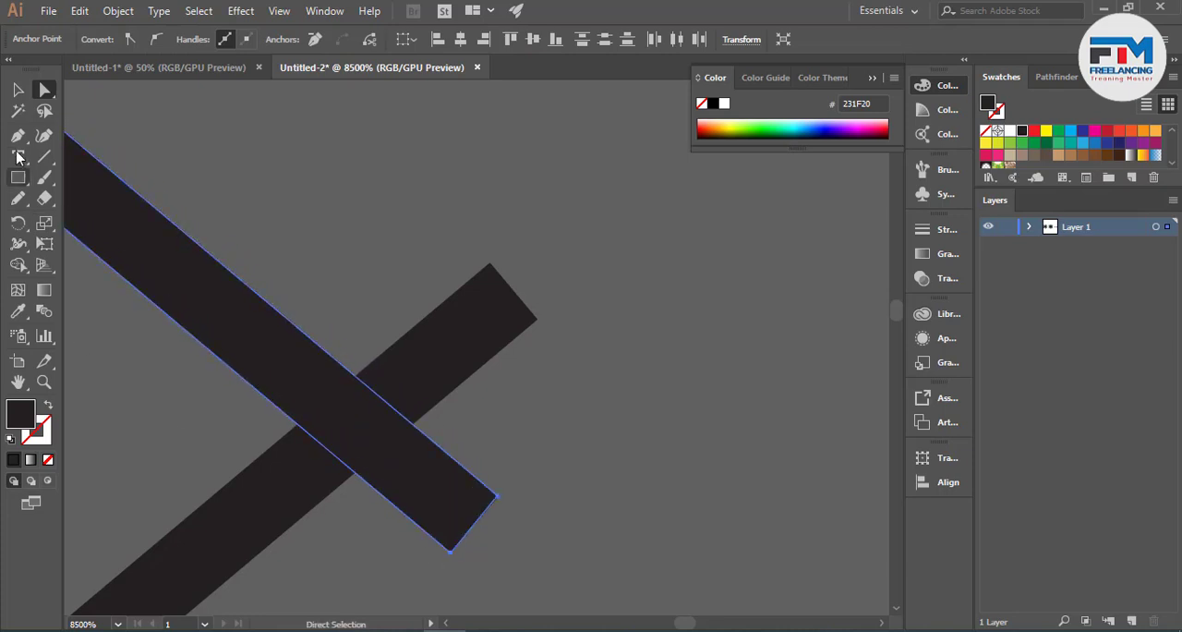
- Trim both overhanging strip ends with the Shape Builder to form a sharp inner chevron corner
click(18, 90)
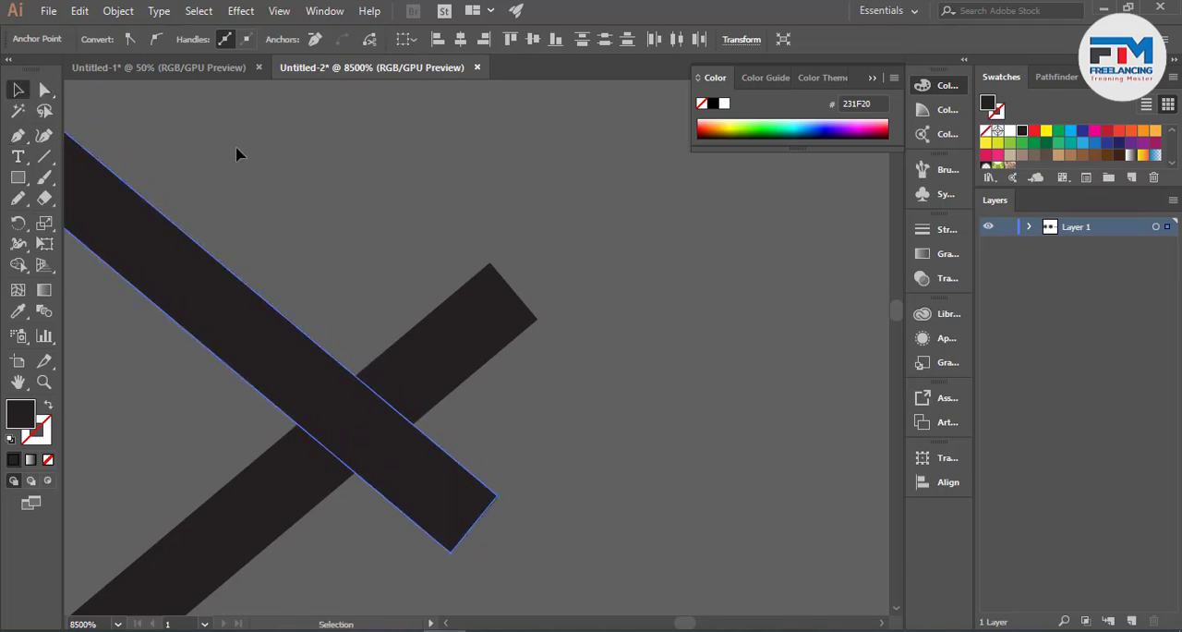
click(18, 265)
mouse_move(406, 503)
mouse_down()
mouse_move(430, 477)
mouse_move(455, 342)
mouse_up()
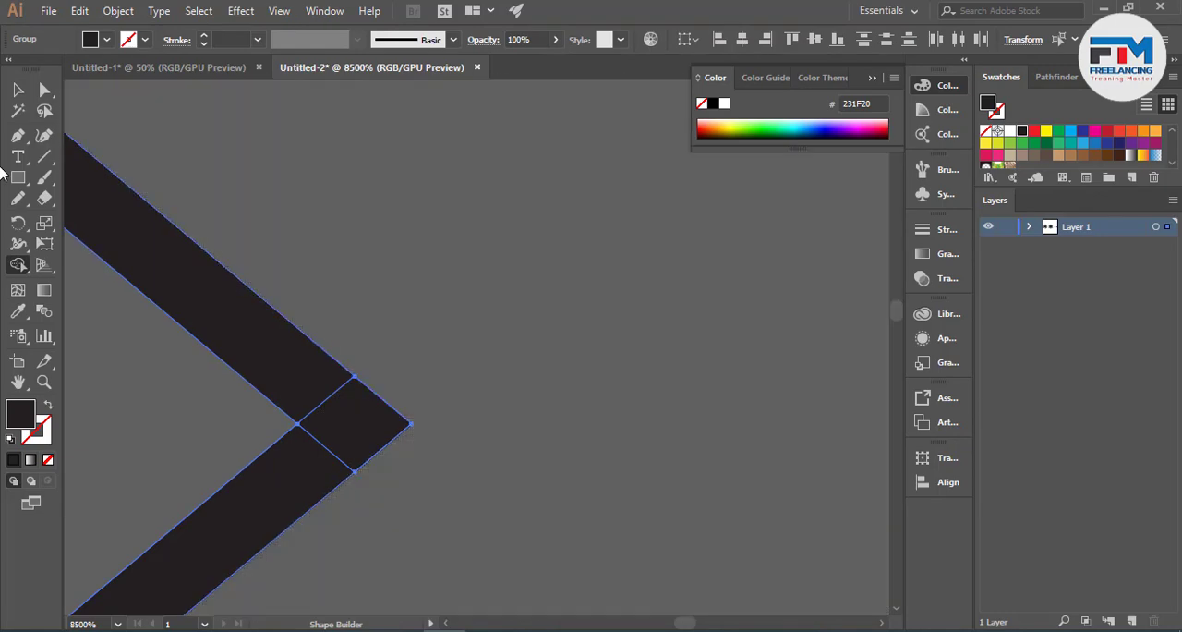
click(17, 90)
click(332, 227)
scroll(372, 361, down, 8)
scroll(554, 417, down, 4)
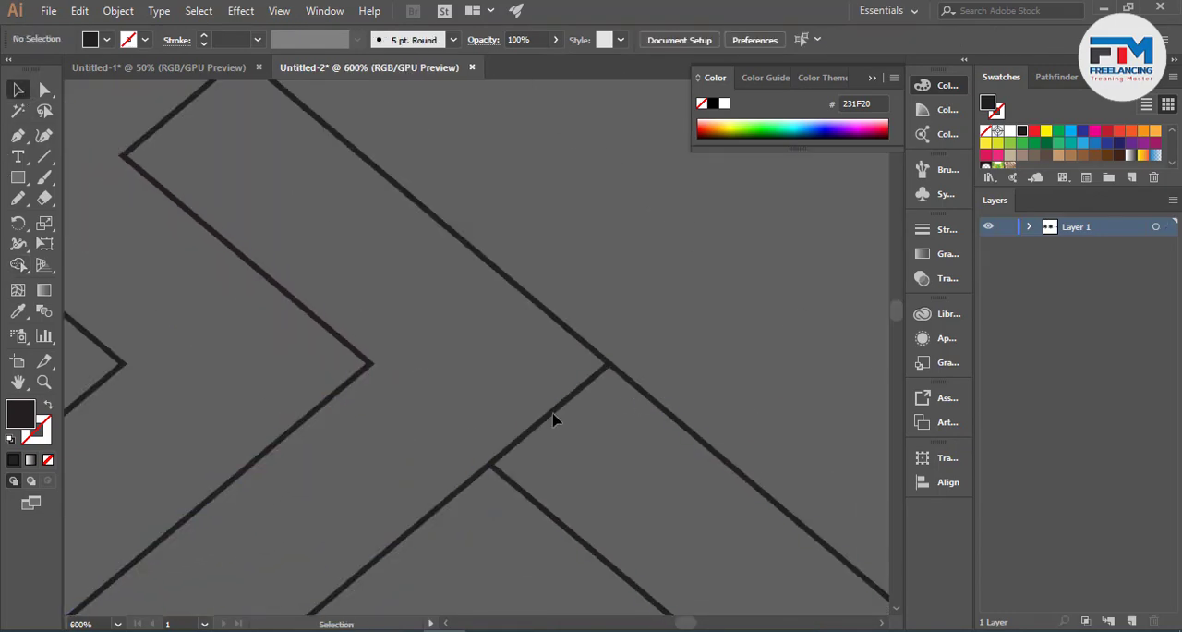
- Unite all the logo's outline pieces with the Pathfinder and check their joints
key(ctrl+a)
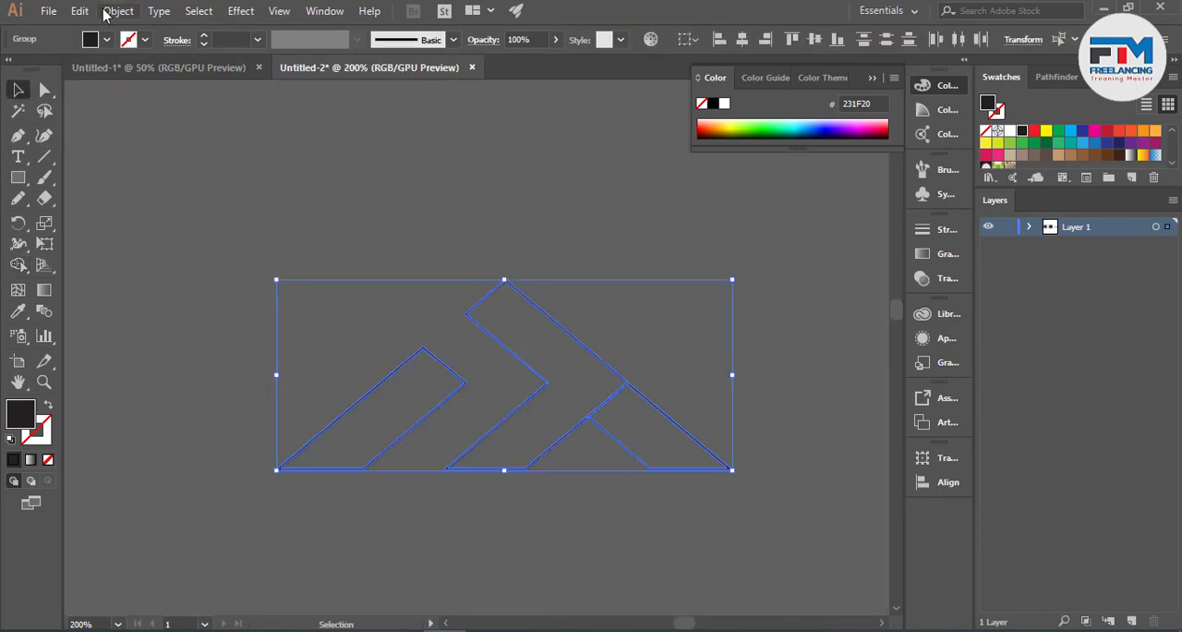
click(1043, 78)
click(679, 228)
scroll(644, 437, up, 4)
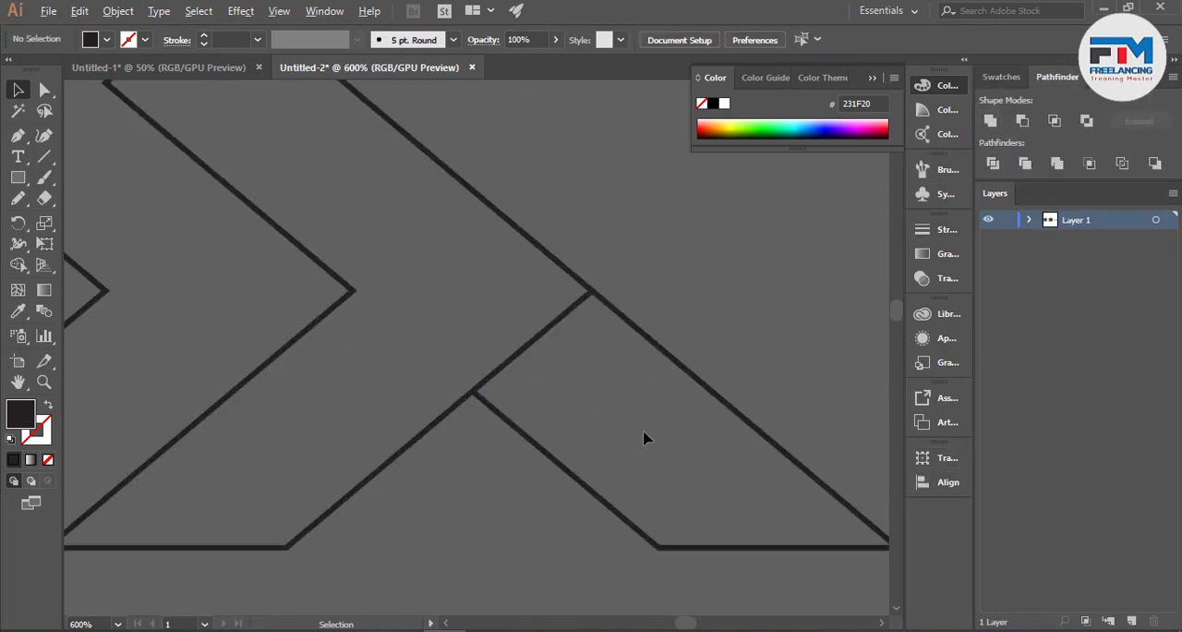
click(470, 406)
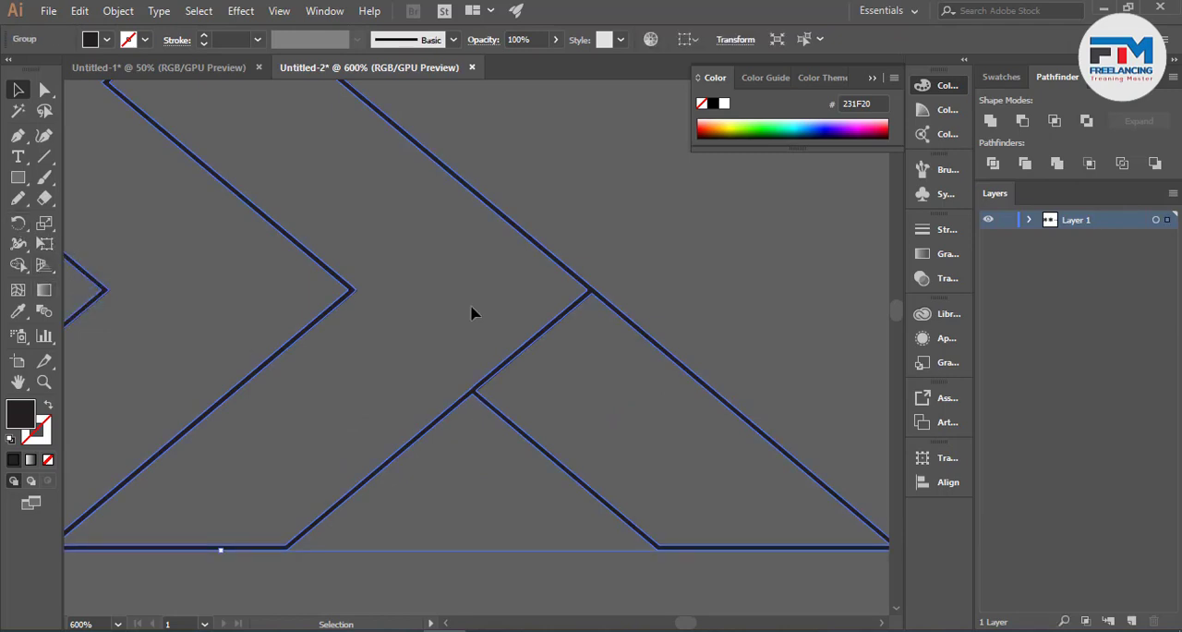
click(450, 351)
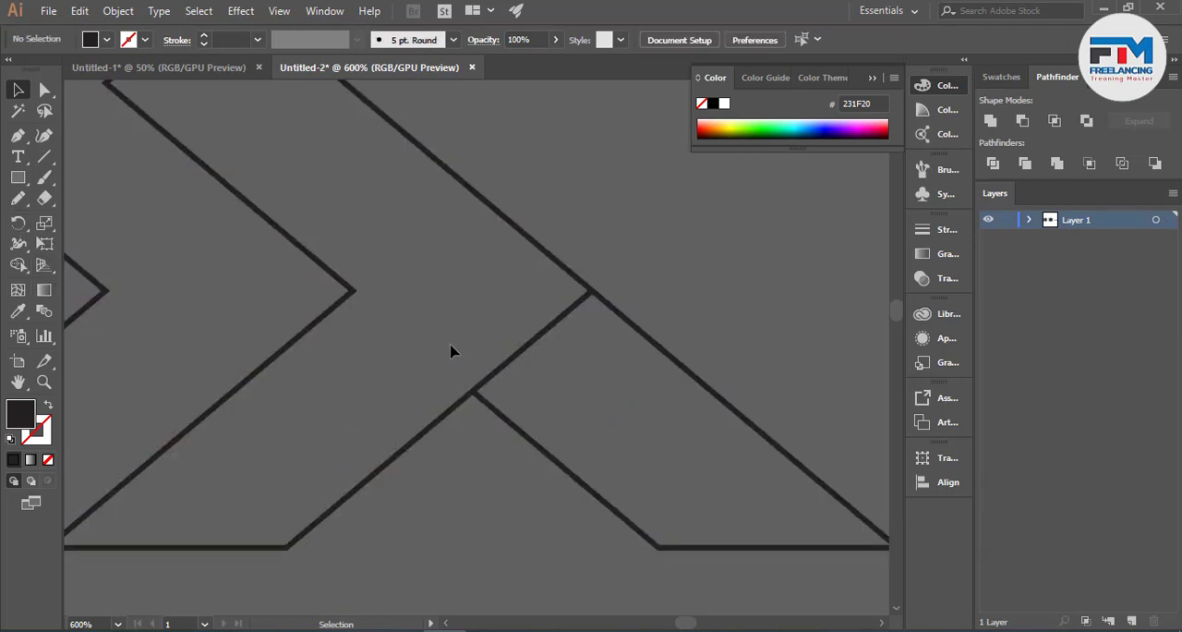
- Draw a straight Pen path about 45 px long beside the shared diagonal edge, crossing both sides of the lower band
click(15, 137)
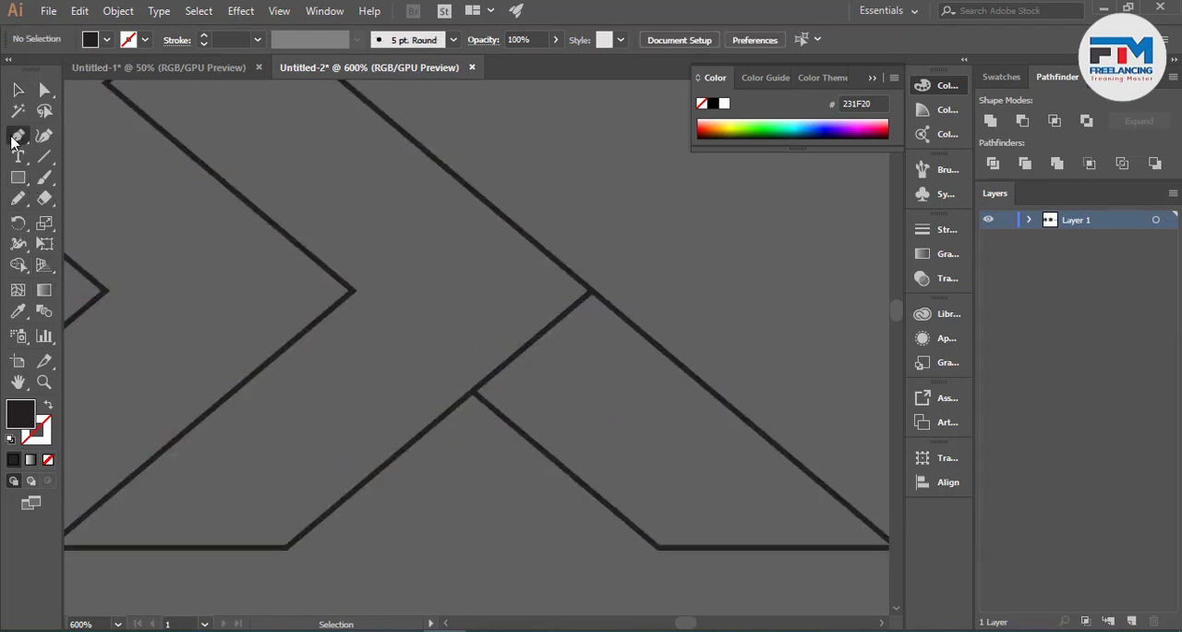
click(446, 427)
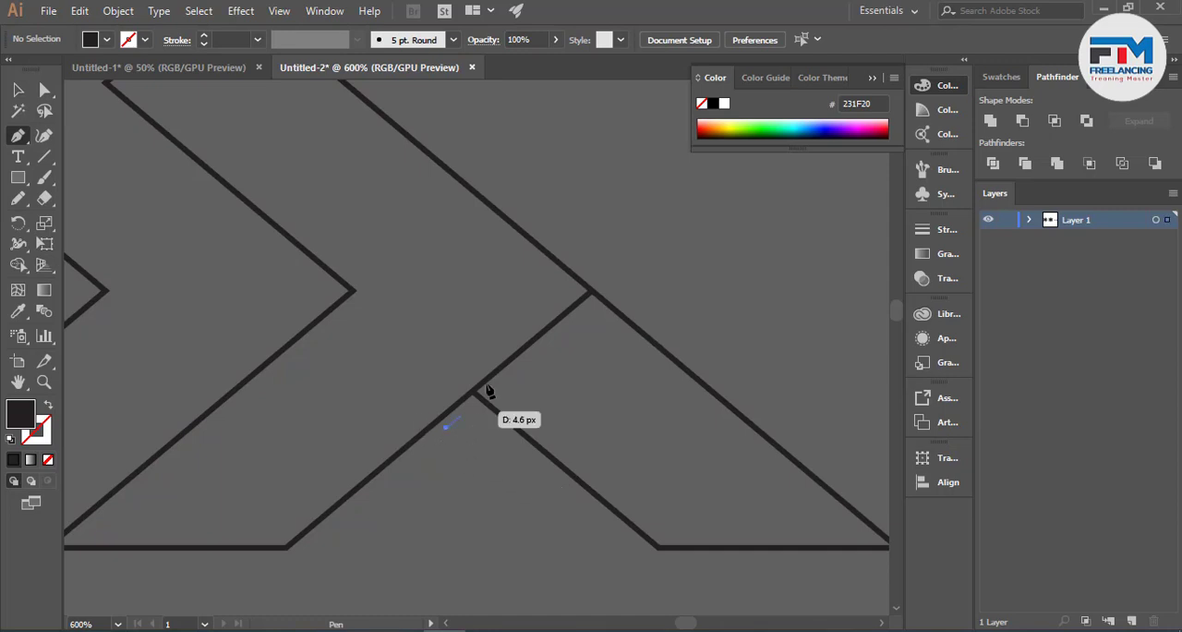
click(626, 275)
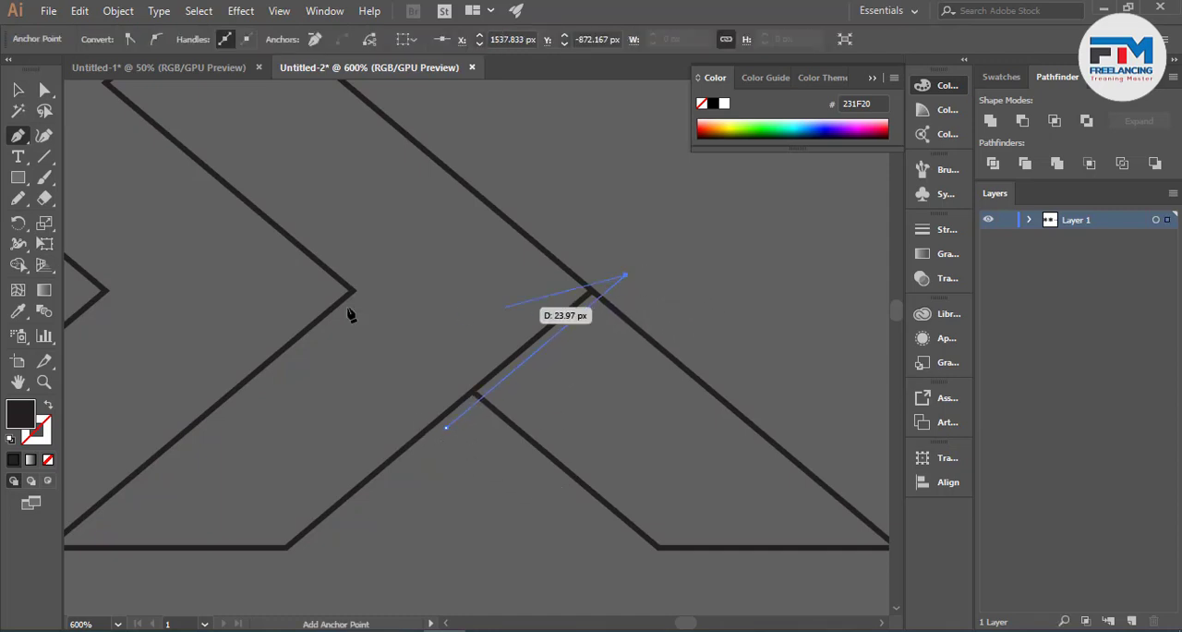
click(17, 89)
- Duplicate the straight path onto the lower edge of the long diagonal strip, parallel to the original
key(ctrl+a)
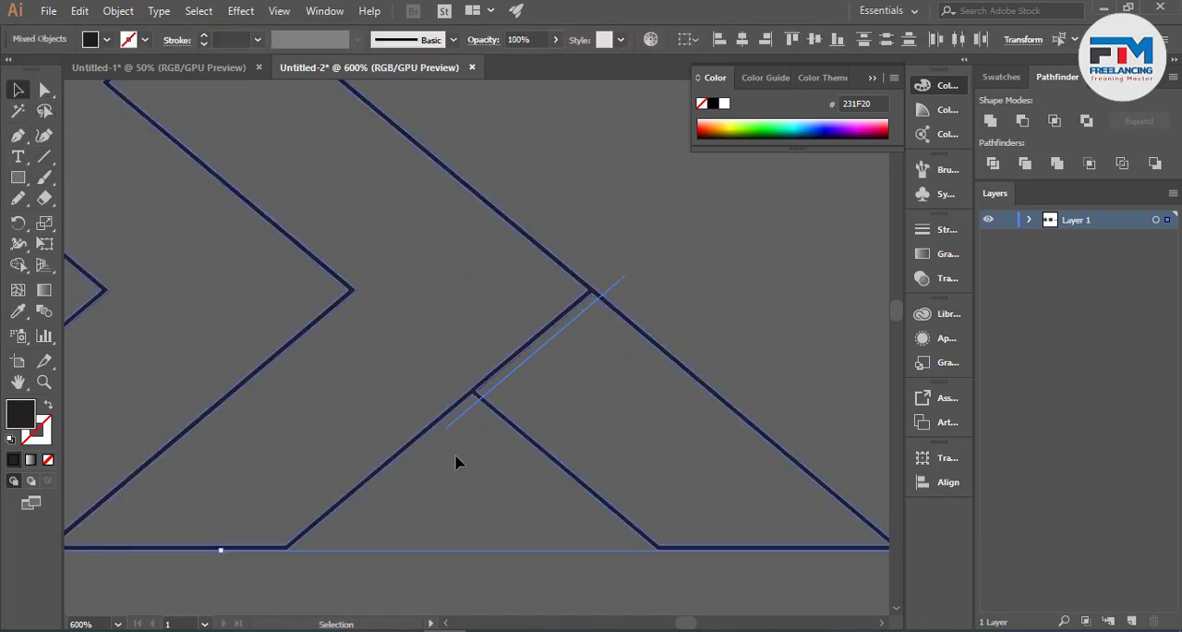
click(473, 457)
scroll(495, 411, up, 4)
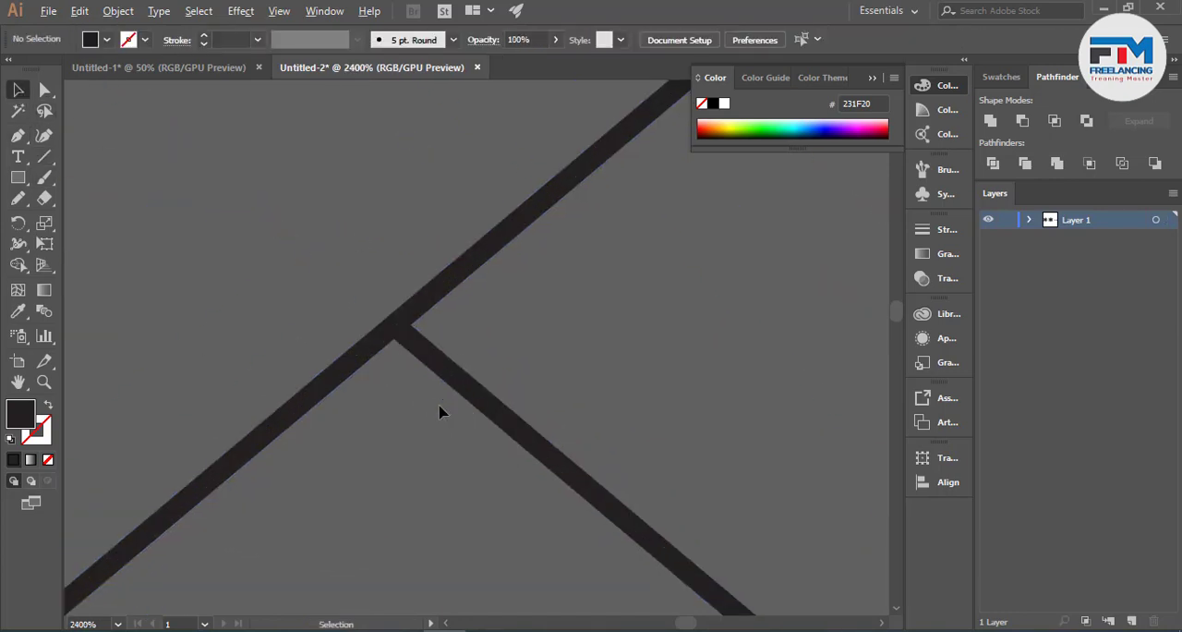
drag(386, 397, 359, 376)
- Delete the piece of the lower band's inner side between the two parallel paths with the Shape Builder
key(ctrl+a)
click(19, 265)
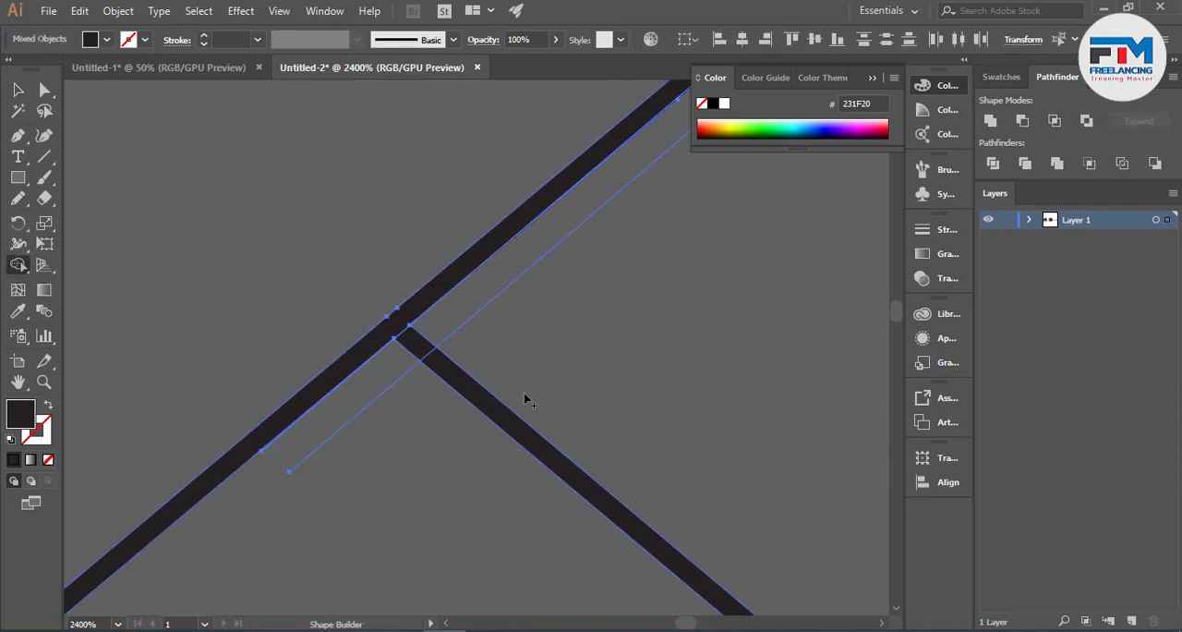
alt+click(407, 334)
key(v)
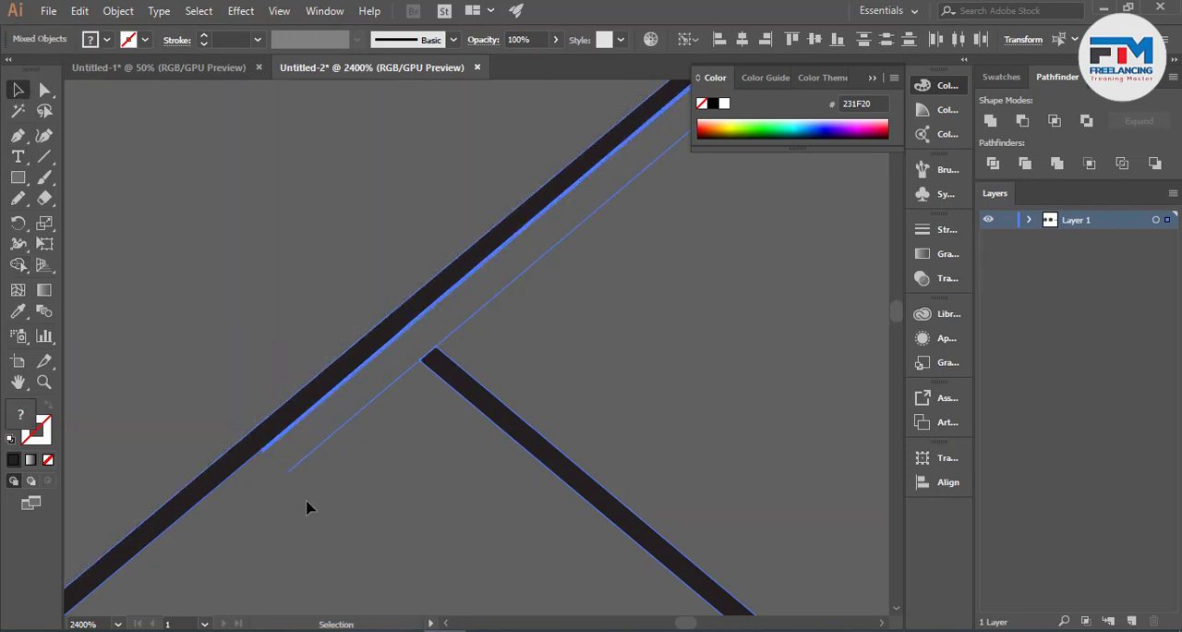
- Move the two parallel cutting paths up the diagonal so they cross the upper band's outer side just above the shared corner
click(275, 471)
click(309, 472)
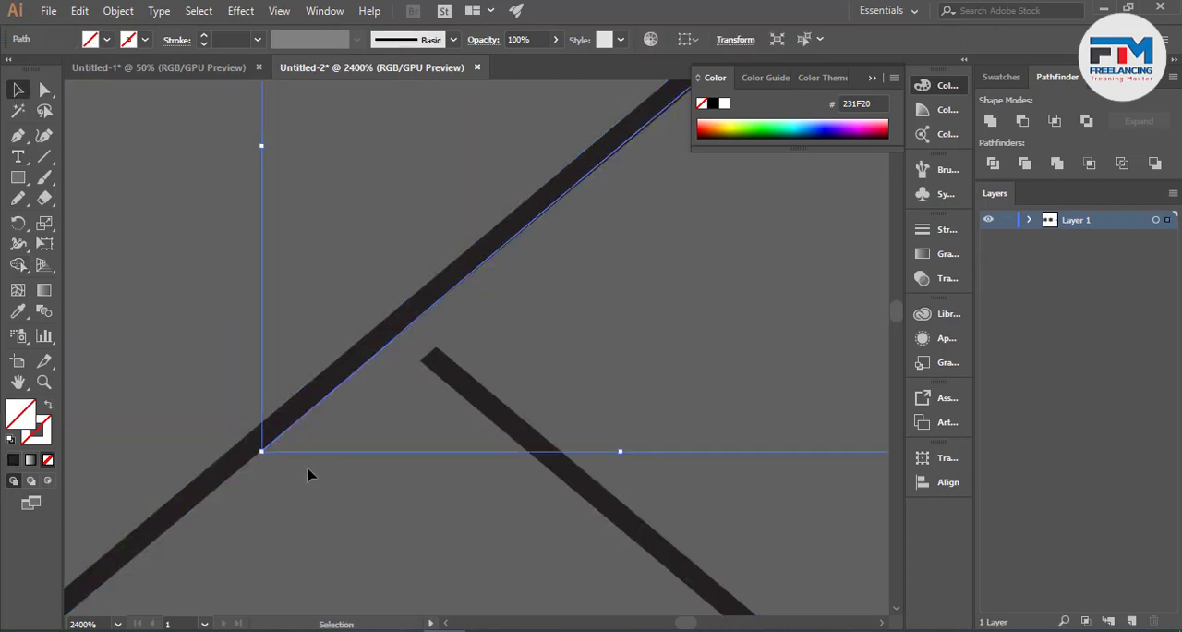
scroll(343, 477, down, 4)
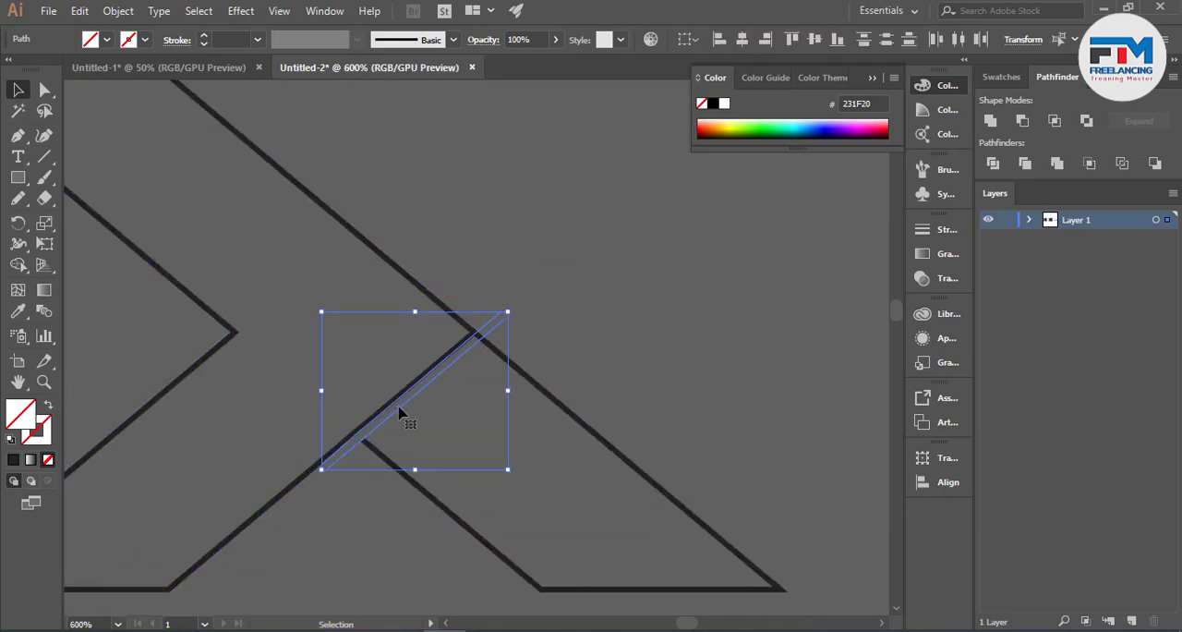
drag(401, 402, 450, 357)
scroll(450, 357, up, 5)
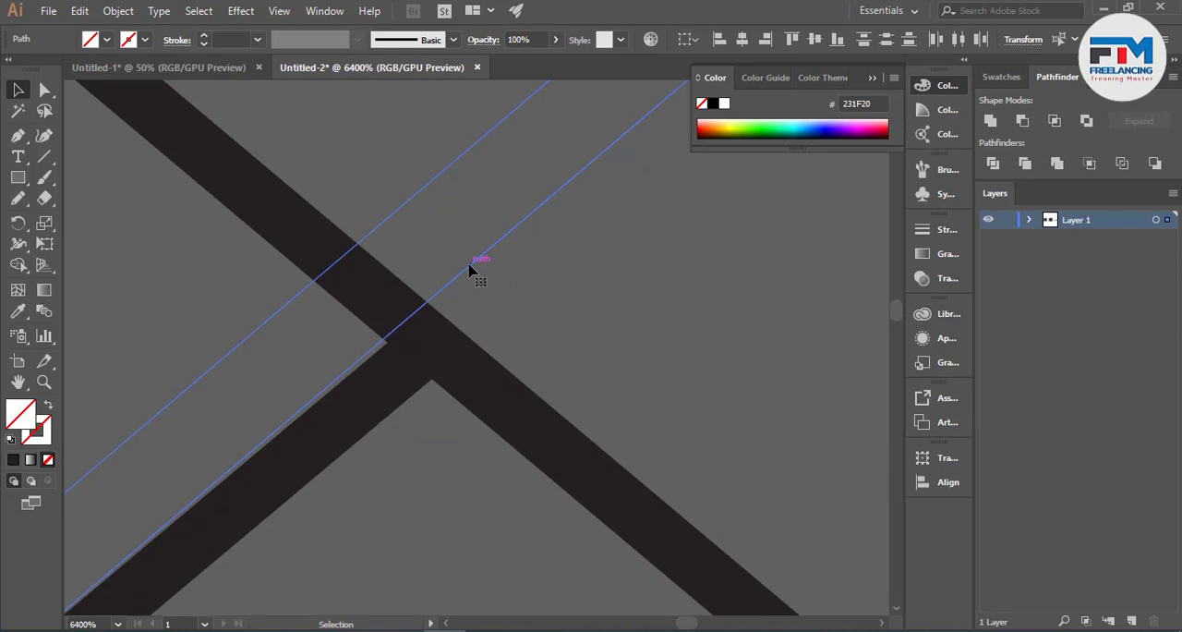
drag(469, 269, 475, 271)
scroll(475, 271, down, 3)
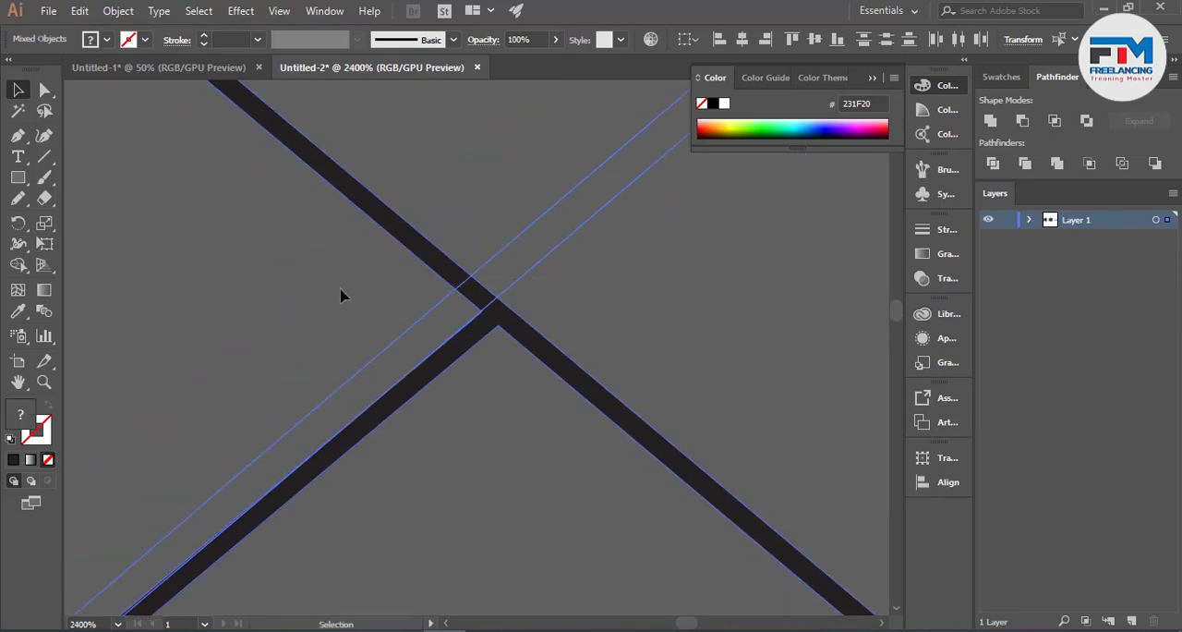
- Remove the upper band's outer-side piece between the two paths with the Shape Builder, and delete the leftover cutting paths
click(19, 265)
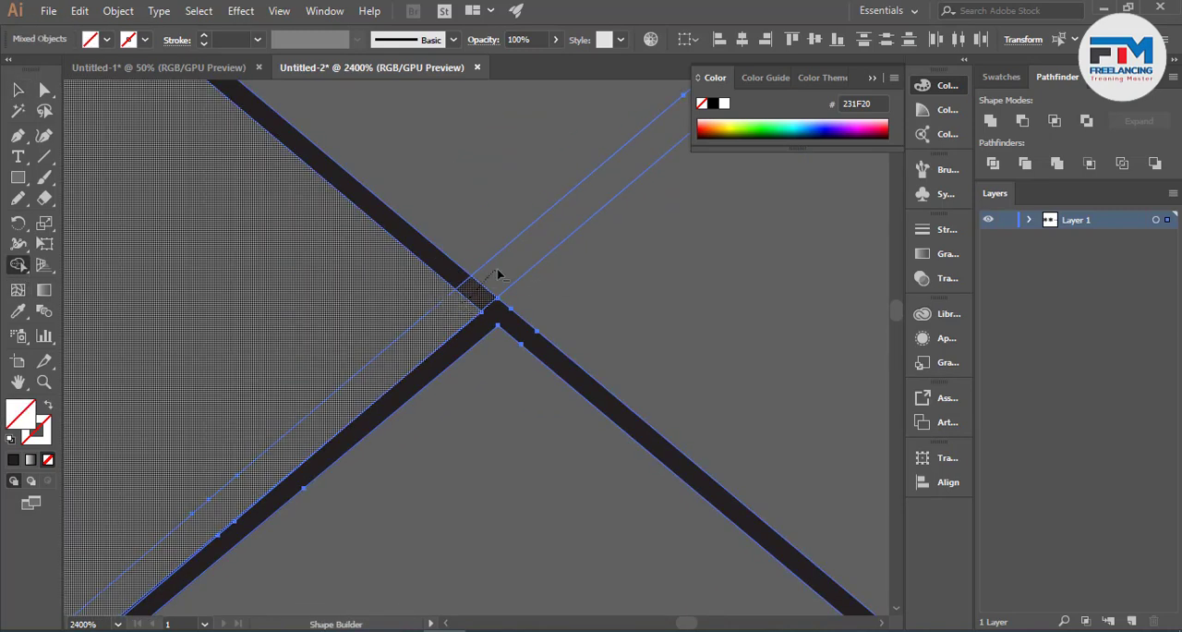
scroll(575, 306, down, 4)
click(17, 93)
drag(532, 217, 651, 267)
key(Delete)
scroll(652, 272, down, 4)
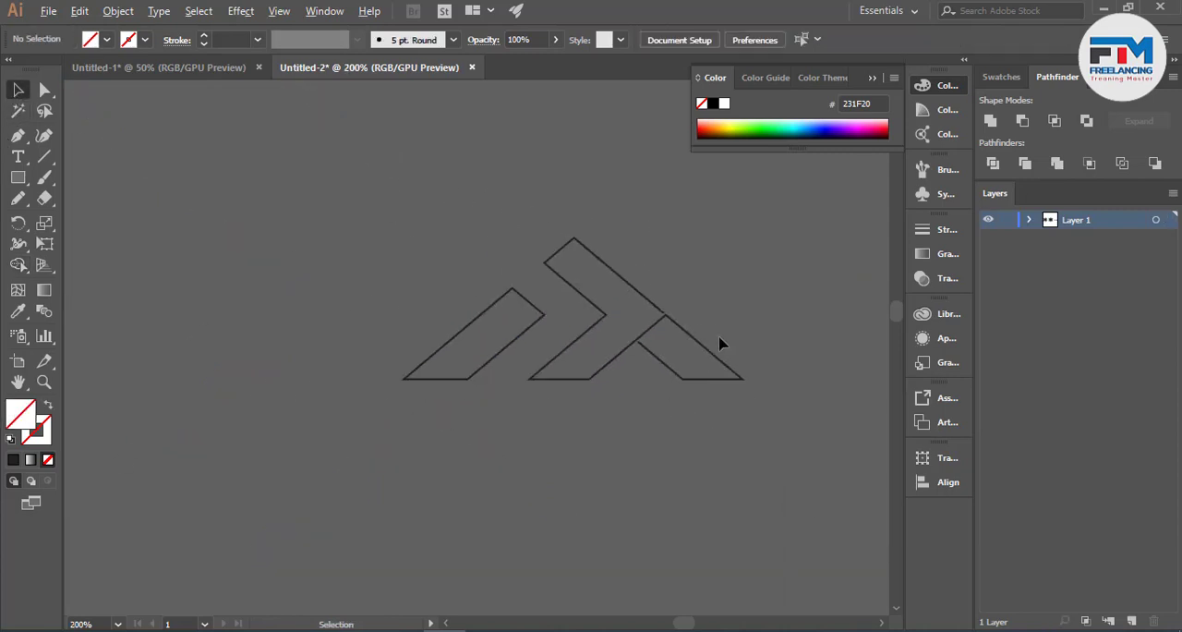
- Shorten the free end of the lower band's inner side along its own direction to widen its gap from the diagonal
scroll(595, 328, up, 4)
scroll(465, 348, up, 1)
scroll(397, 365, up, 1)
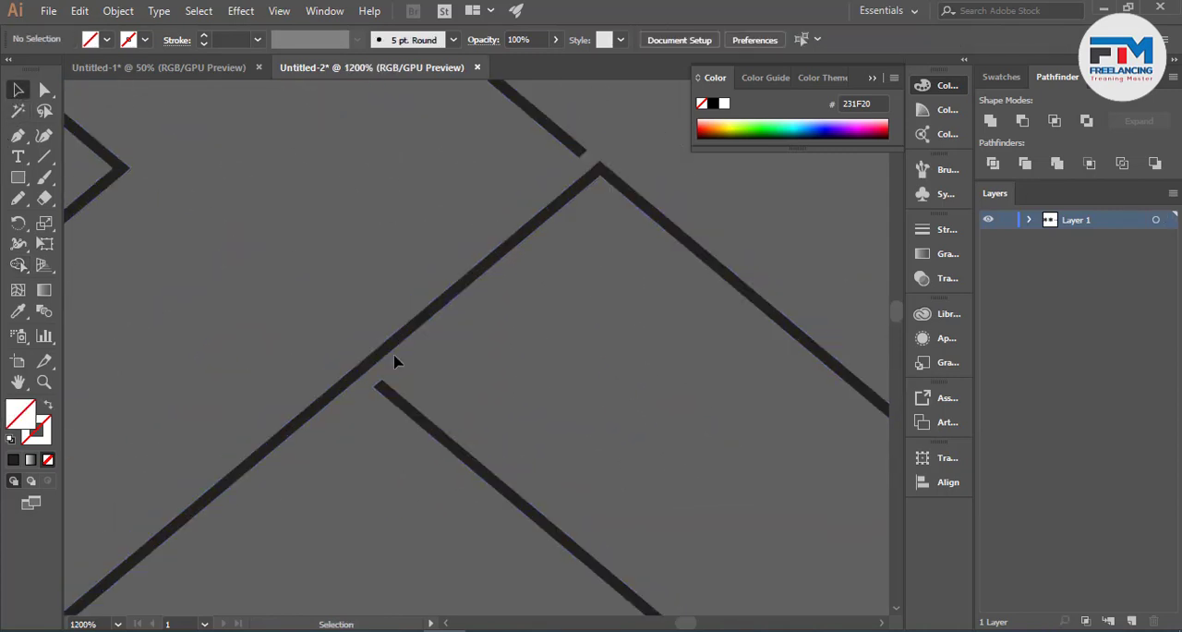
click(44, 89)
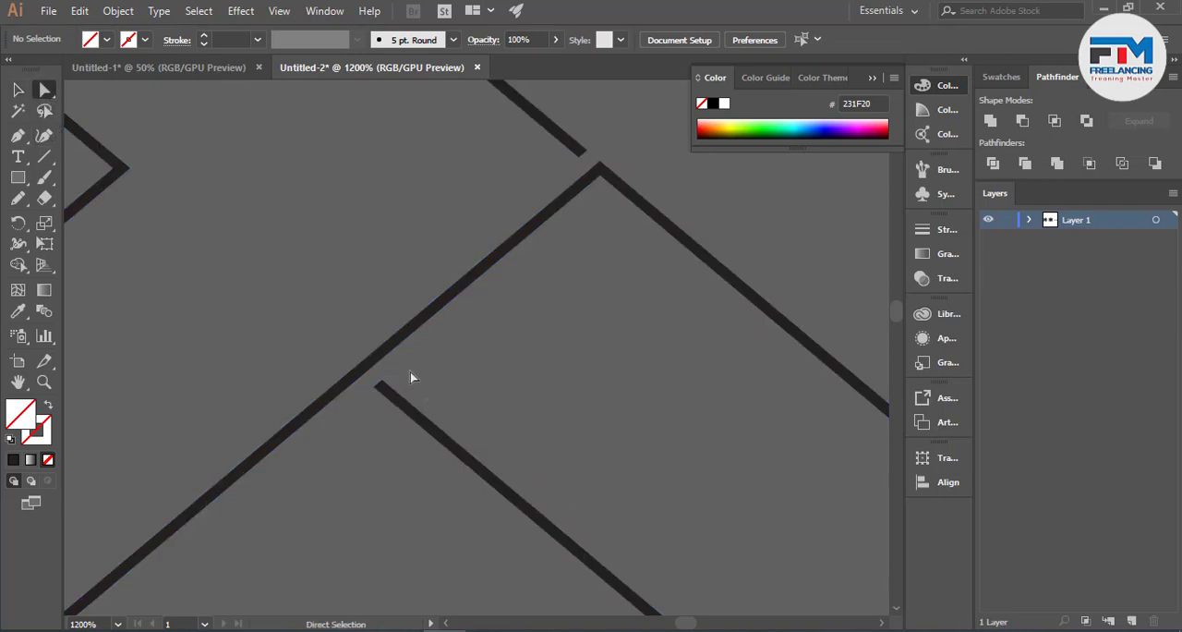
click(378, 388)
drag(382, 389, 444, 438)
- Shorten the free end of the upper band's outer side to widen the gap above the shared corner
scroll(575, 388, up, 5)
drag(584, 340, 506, 274)
click(679, 333)
scroll(679, 334, down, 5)
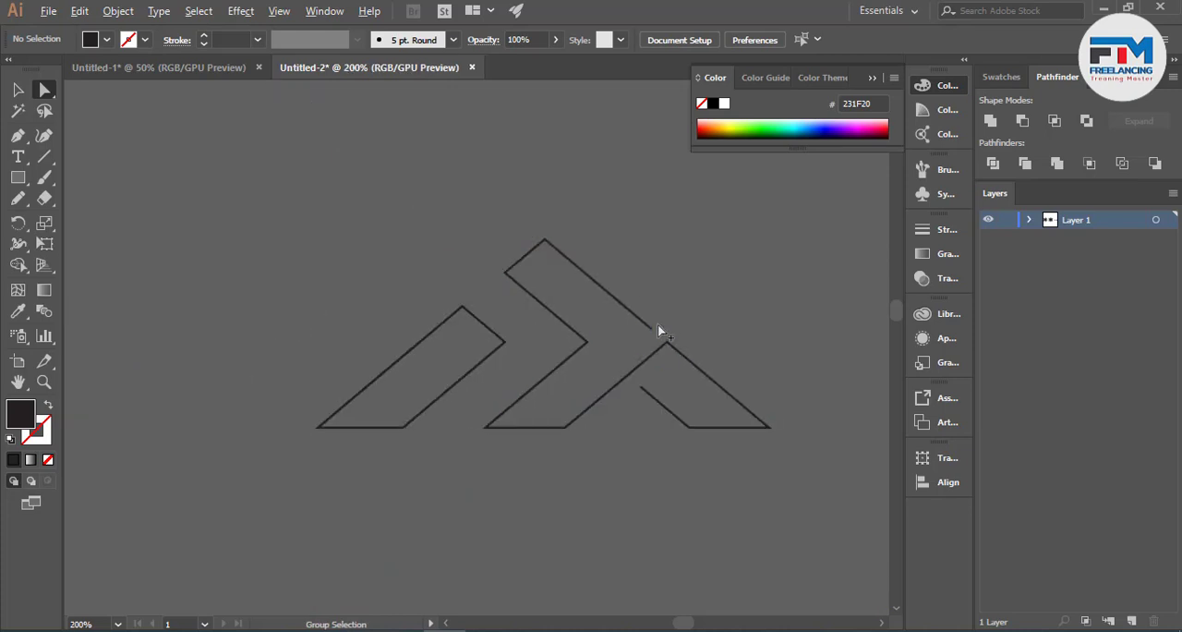
scroll(658, 325, up, 4)
drag(658, 327, 640, 345)
click(709, 342)
scroll(709, 342, down, 5)
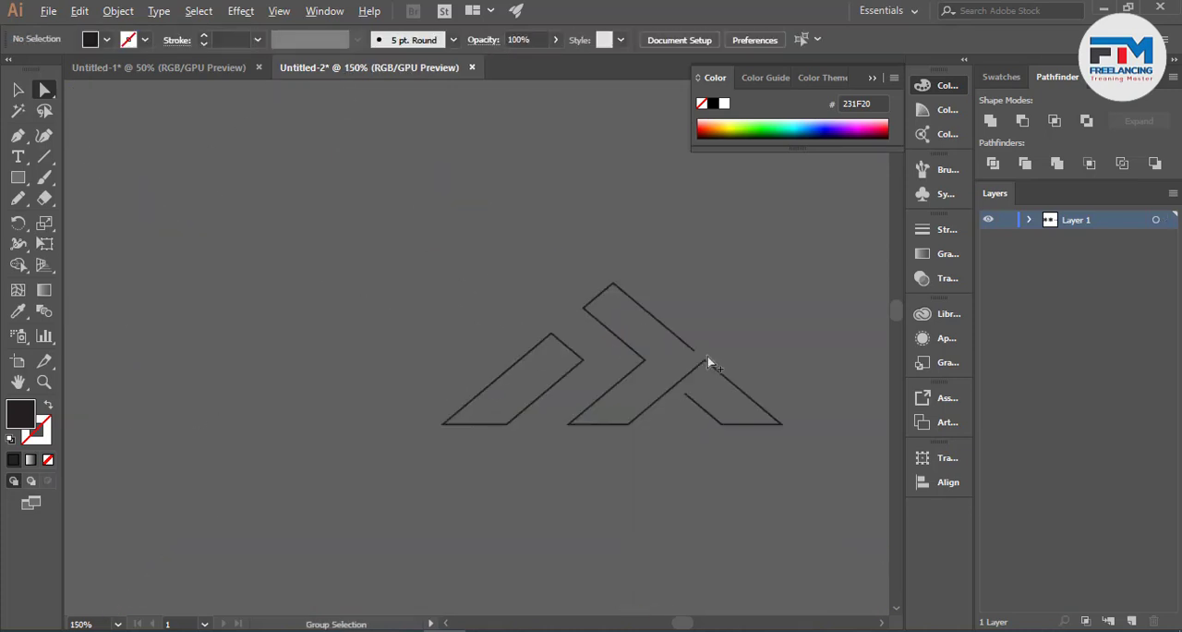
- Move the outline logo to the other side of the solid logo, level with it
click(16, 91)
scroll(333, 362, down, 4)
click(430, 379)
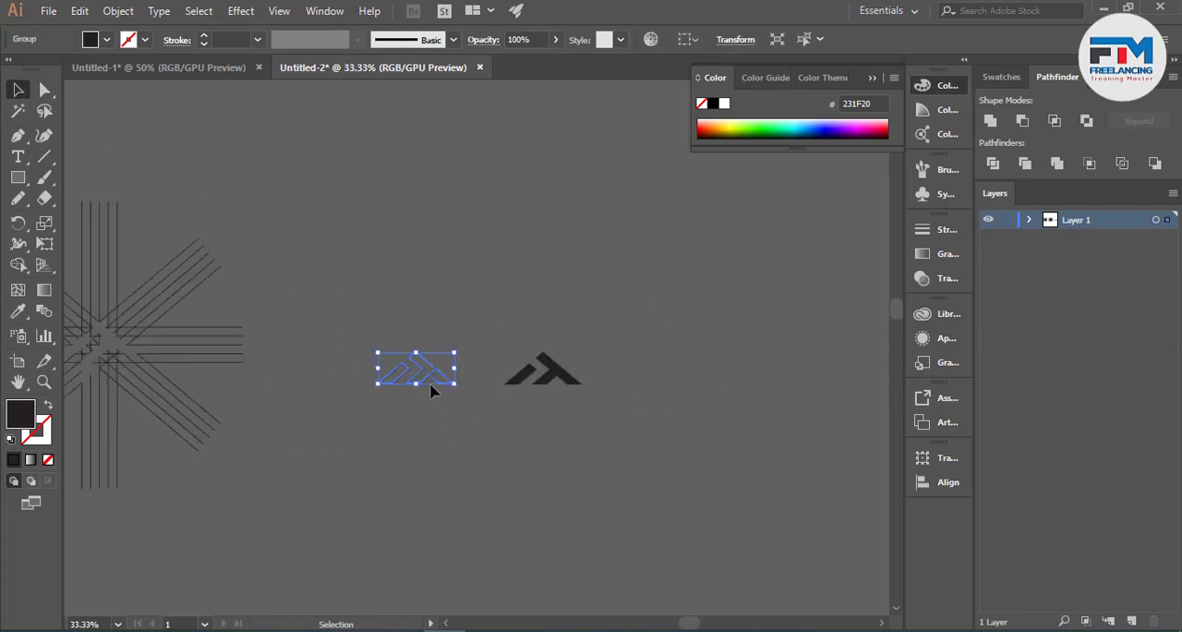
drag(444, 382, 648, 373)
click(656, 435)
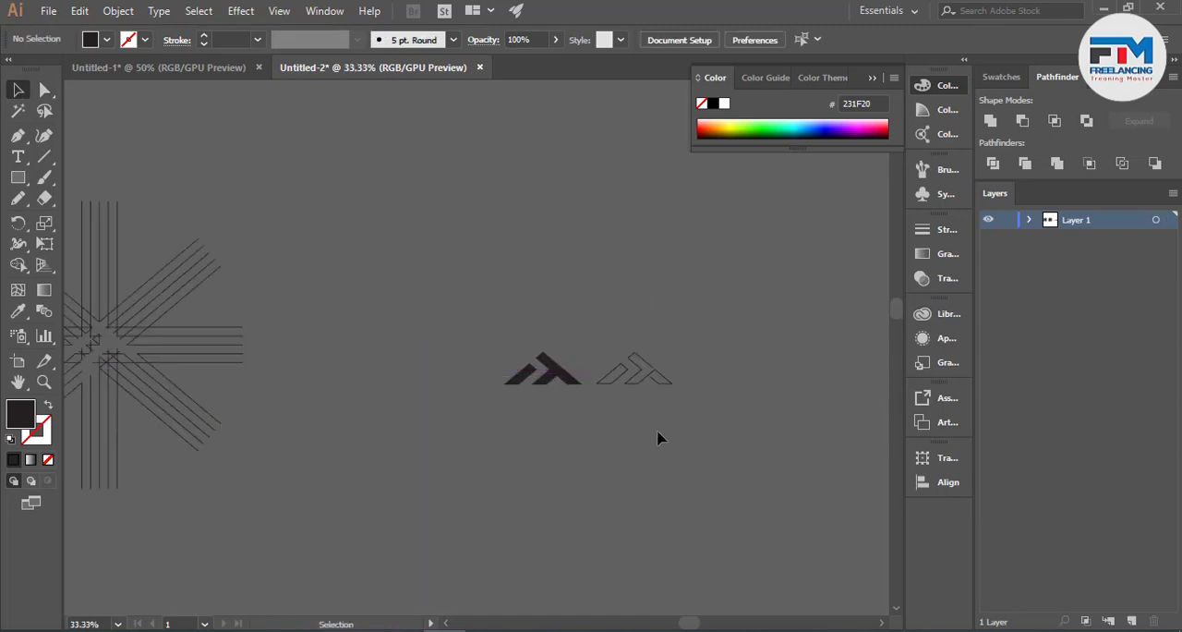
scroll(658, 432, up, 2)
scroll(702, 403, down, 3)
scroll(699, 388, down, 4)
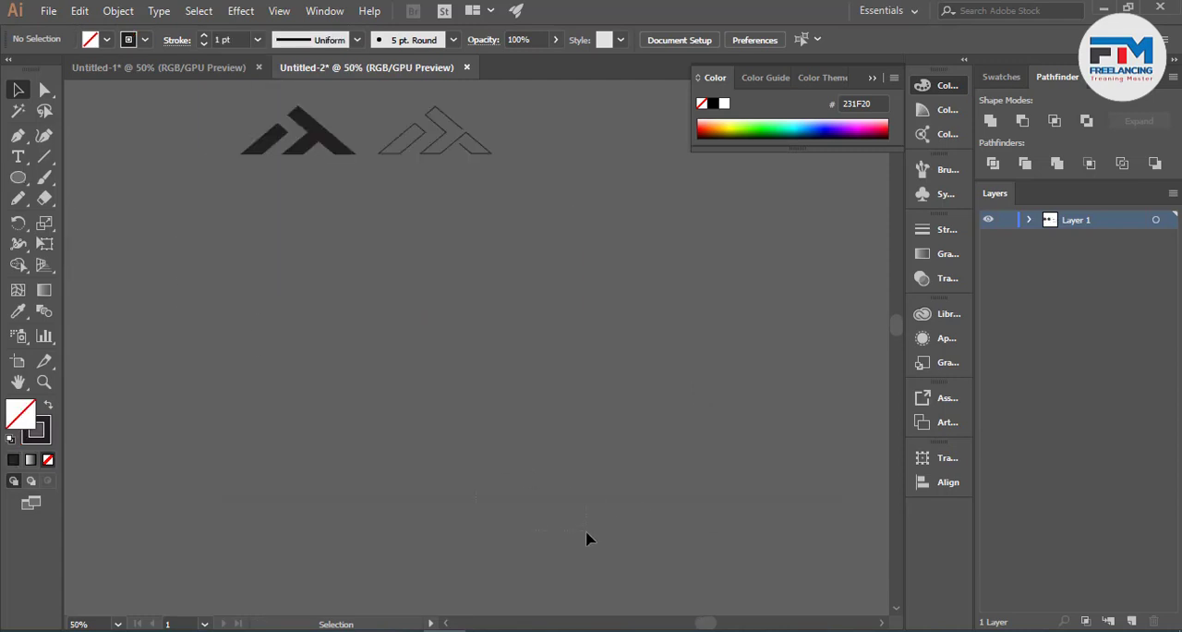
- Draw a circle about 318 px across in an empty area and add a smaller concentric copy inside it
key(ctrl+z)
key(ctrl+z)
scroll(491, 436, up, 2)
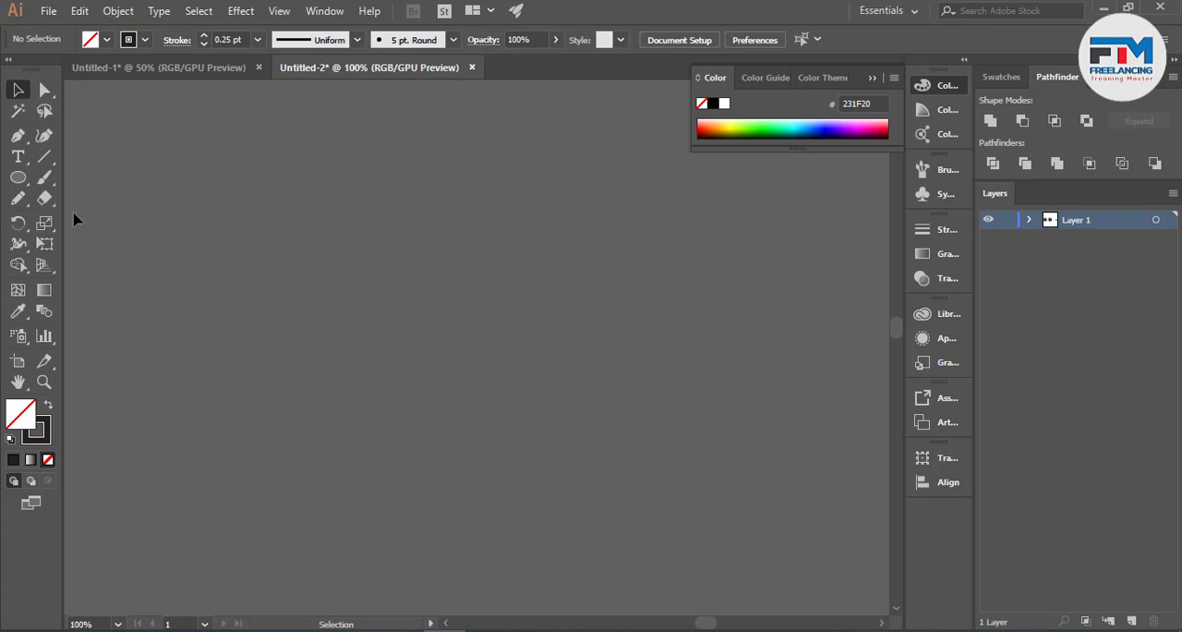
click(17, 178)
drag(461, 265, 566, 402)
key(v)
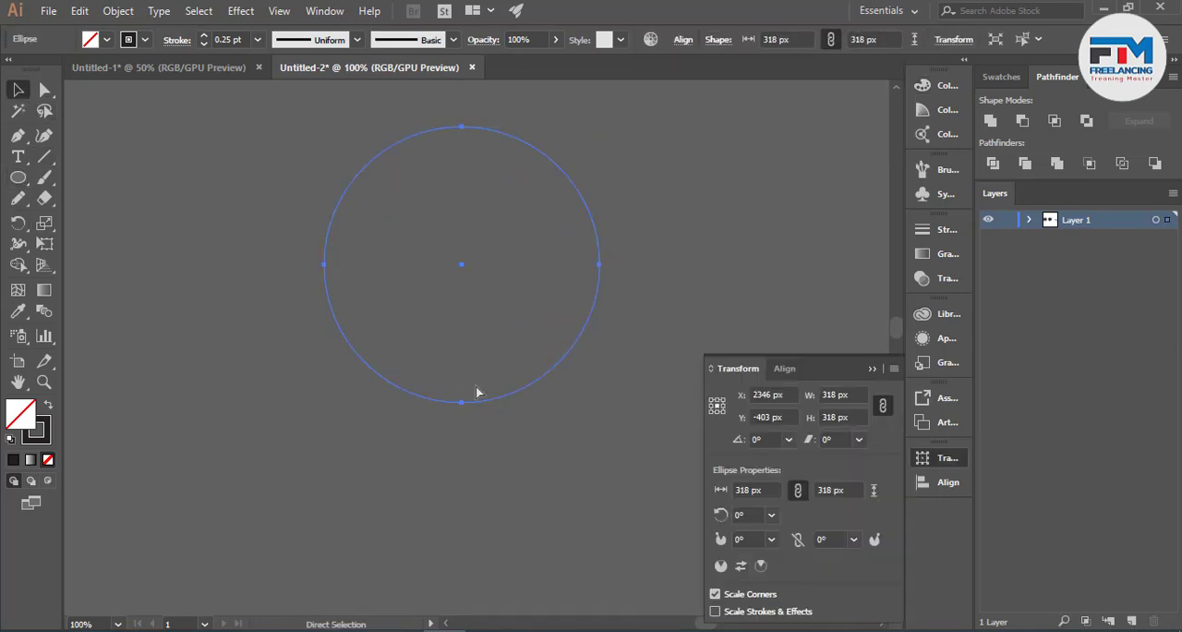
click(477, 391)
drag(600, 402, 554, 391)
click(390, 436)
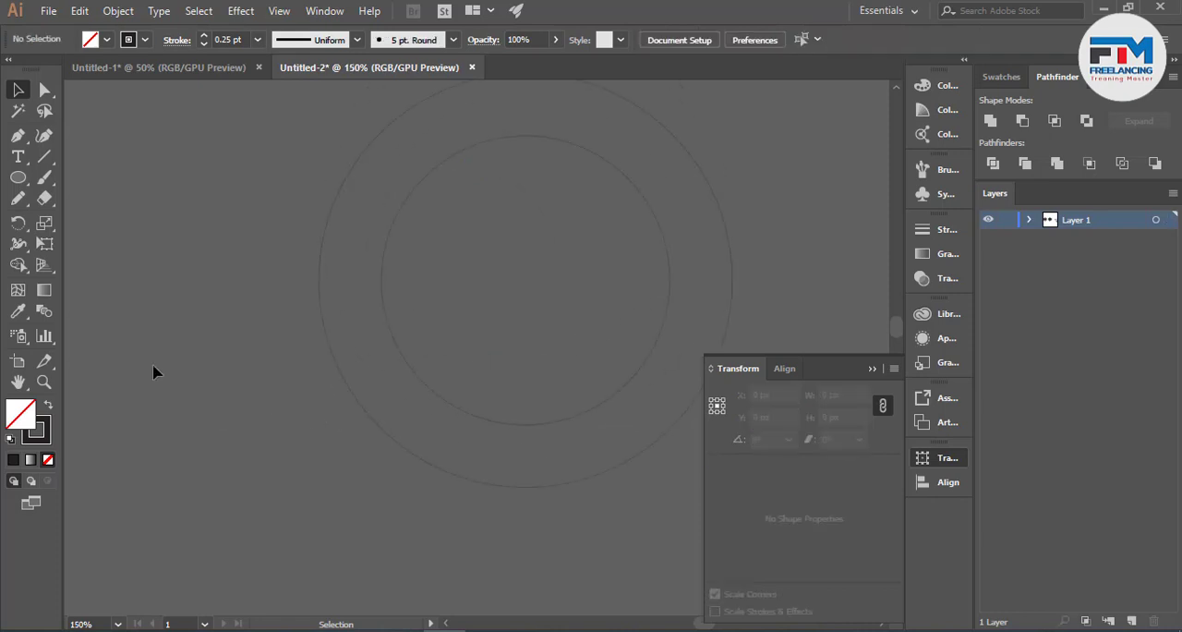
- Draw a slanted line about 503 px long at 245.5° and position it against the outer circle's left edge
click(44, 157)
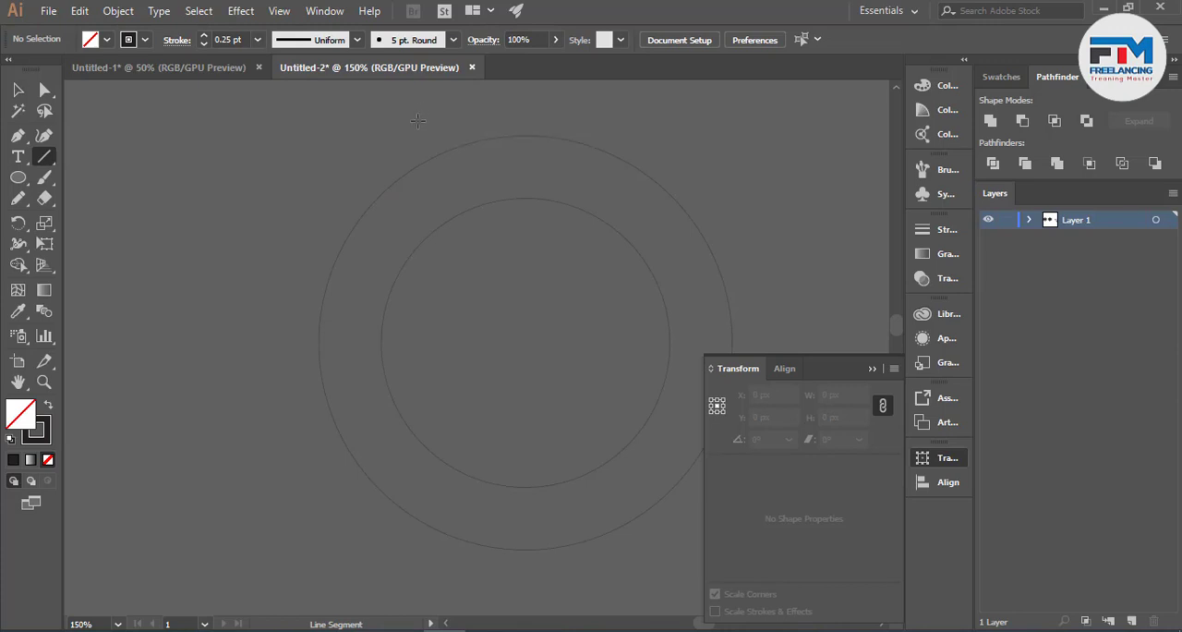
scroll(416, 148, down, 2)
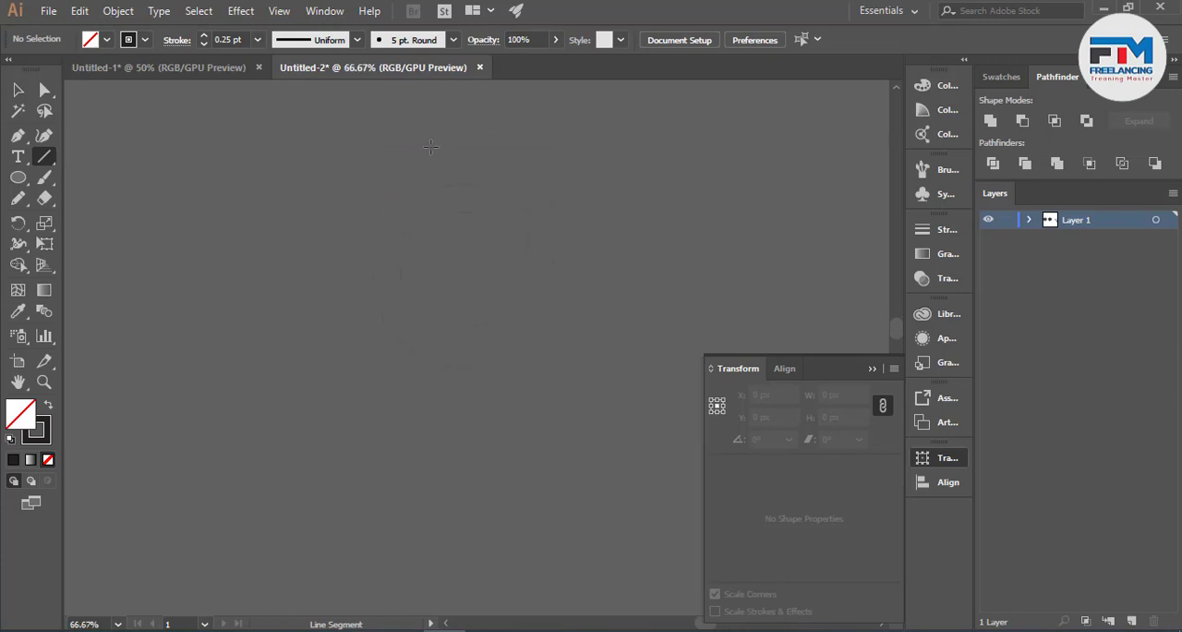
drag(430, 146, 311, 407)
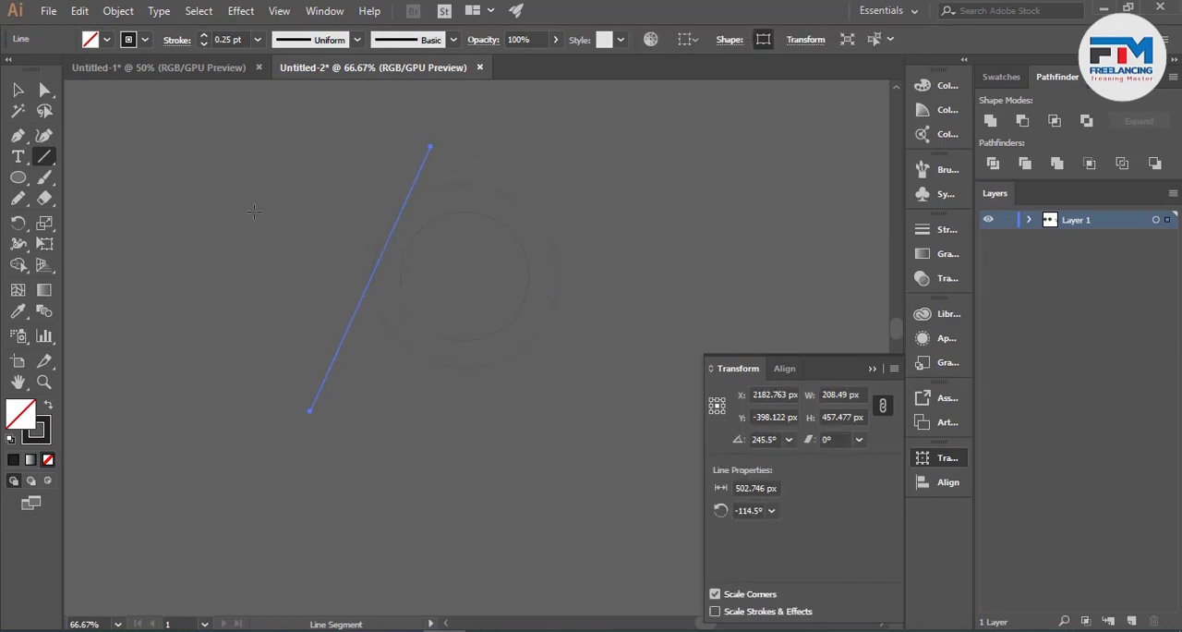
key(v)
click(177, 203)
scroll(382, 283, up, 2)
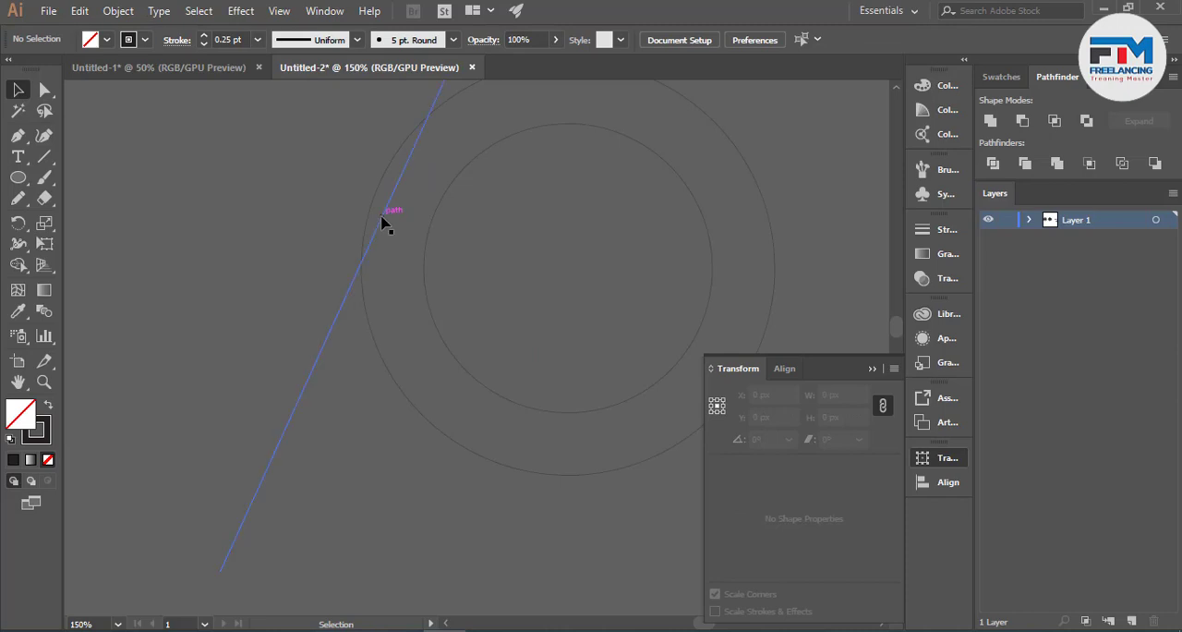
drag(382, 222, 375, 217)
click(292, 242)
- Draw a horizontal line about 687 px long and place it between the bottoms of the inner and outer circles
click(44, 156)
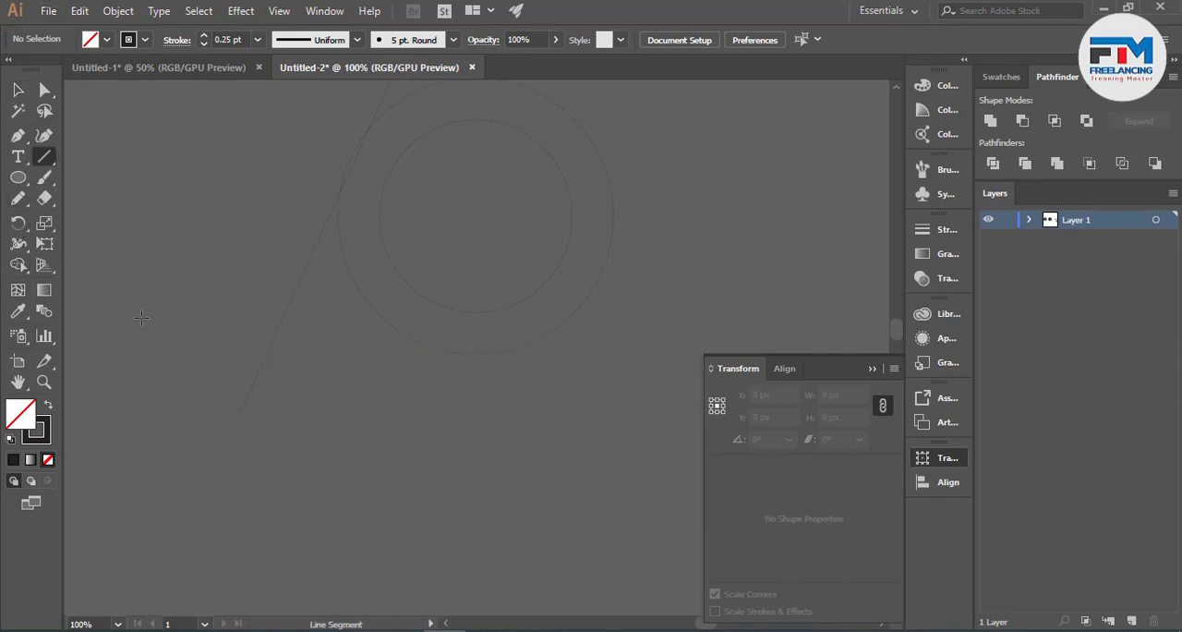
drag(141, 317, 737, 317)
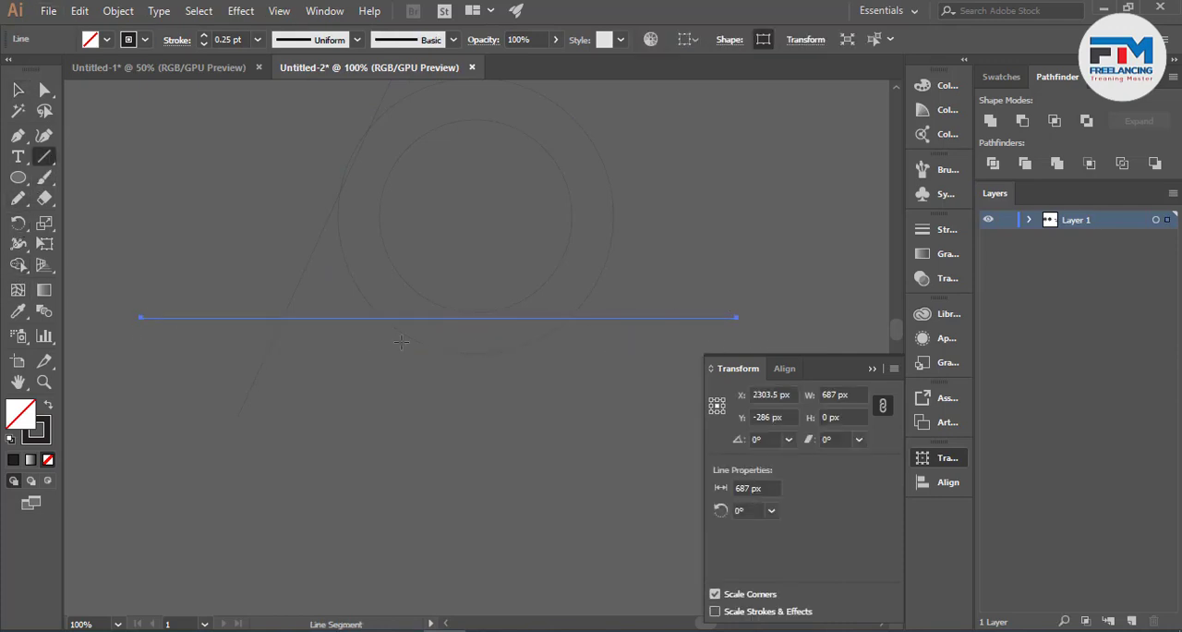
click(17, 91)
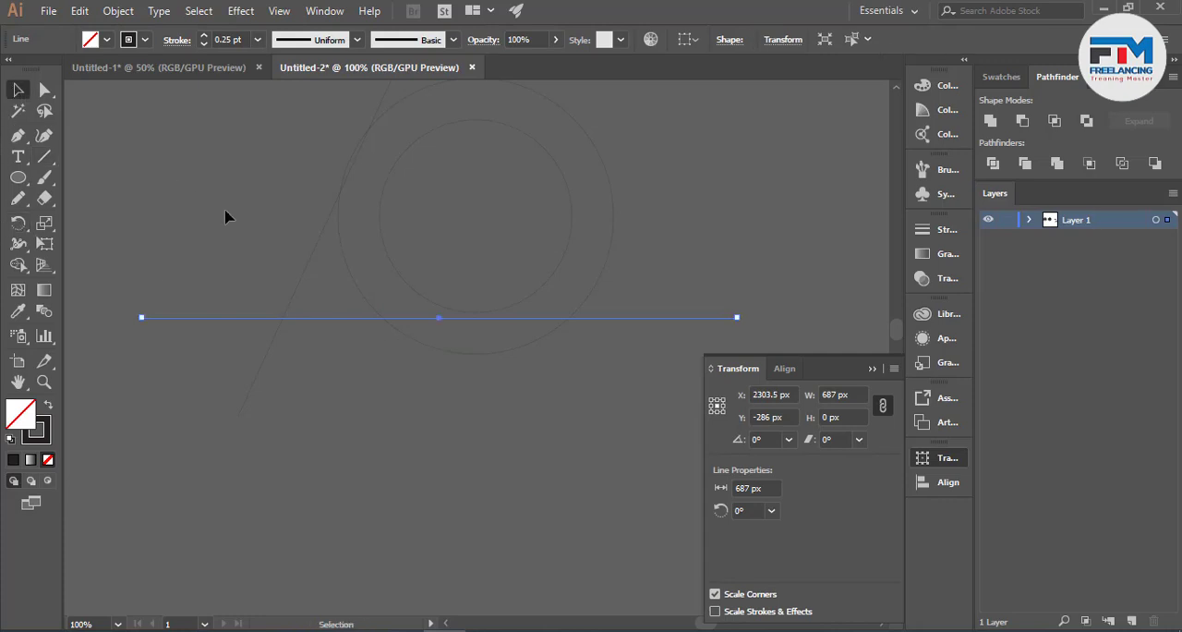
click(226, 210)
scroll(489, 334, up, 2)
drag(475, 300, 490, 335)
click(462, 428)
scroll(492, 469, down, 1)
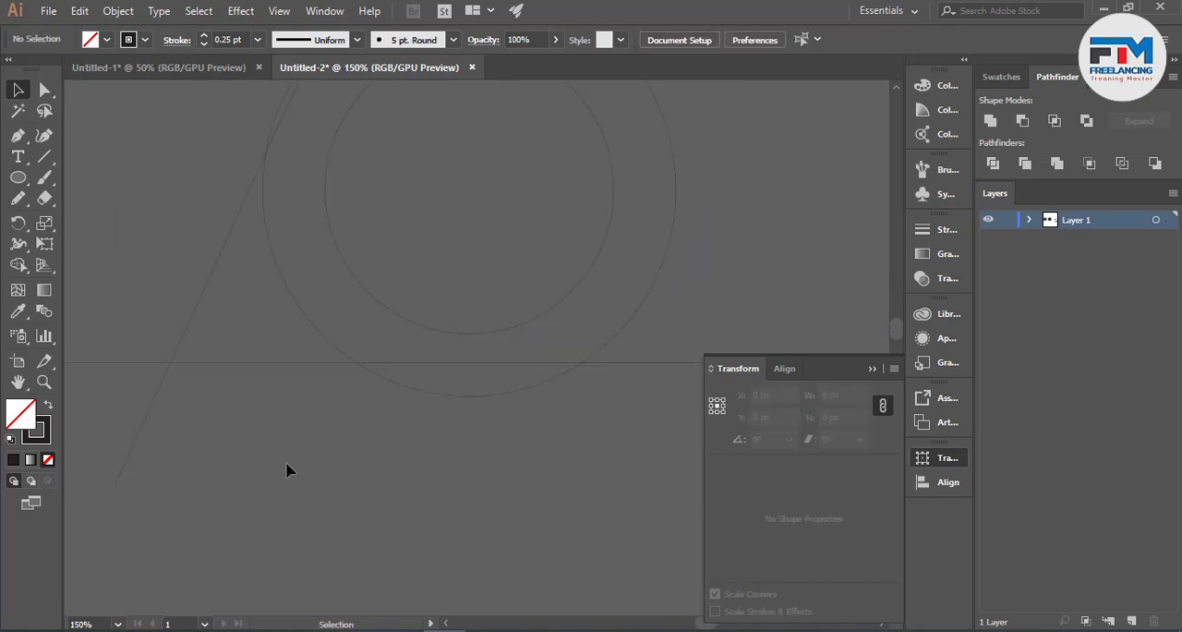
- Reflect a copy of the slanted line across the vertical axis so the two lines cross at their midpoints
scroll(286, 470, down, 1)
click(44, 157)
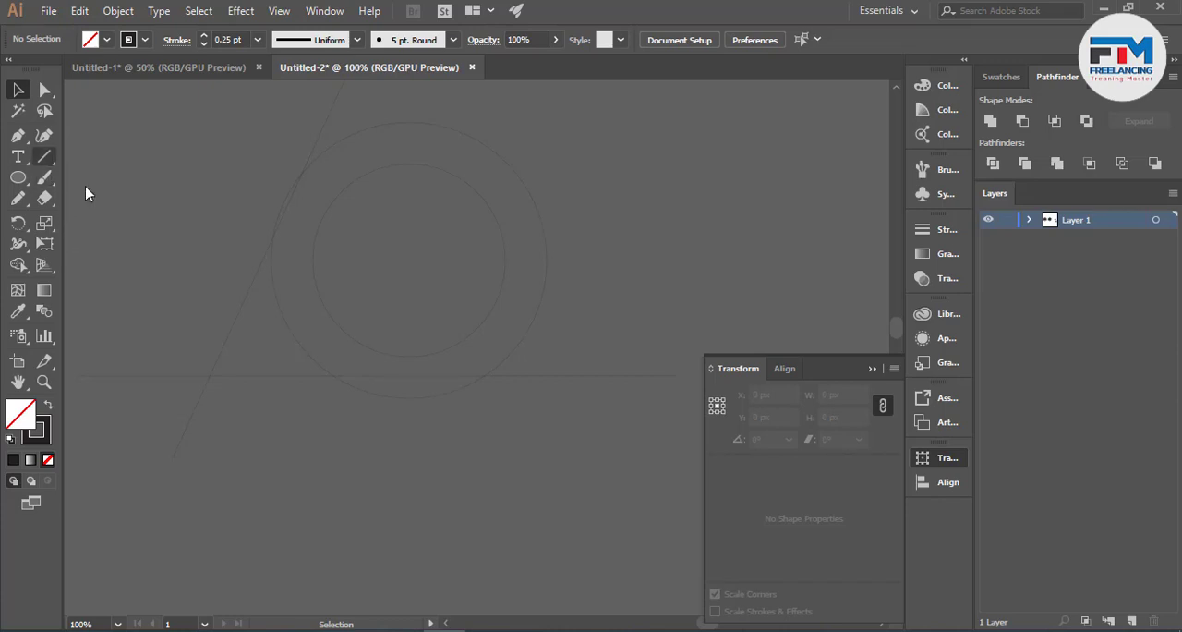
click(231, 325)
right_click(235, 323)
mouse_move(316, 524)
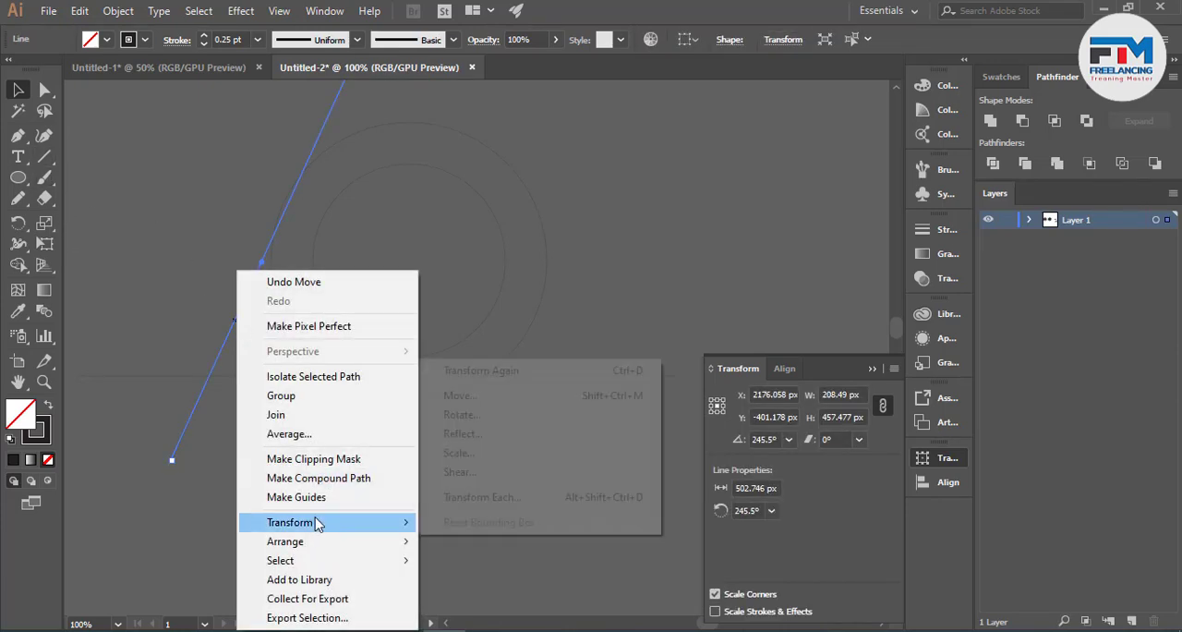
click(514, 440)
click(688, 443)
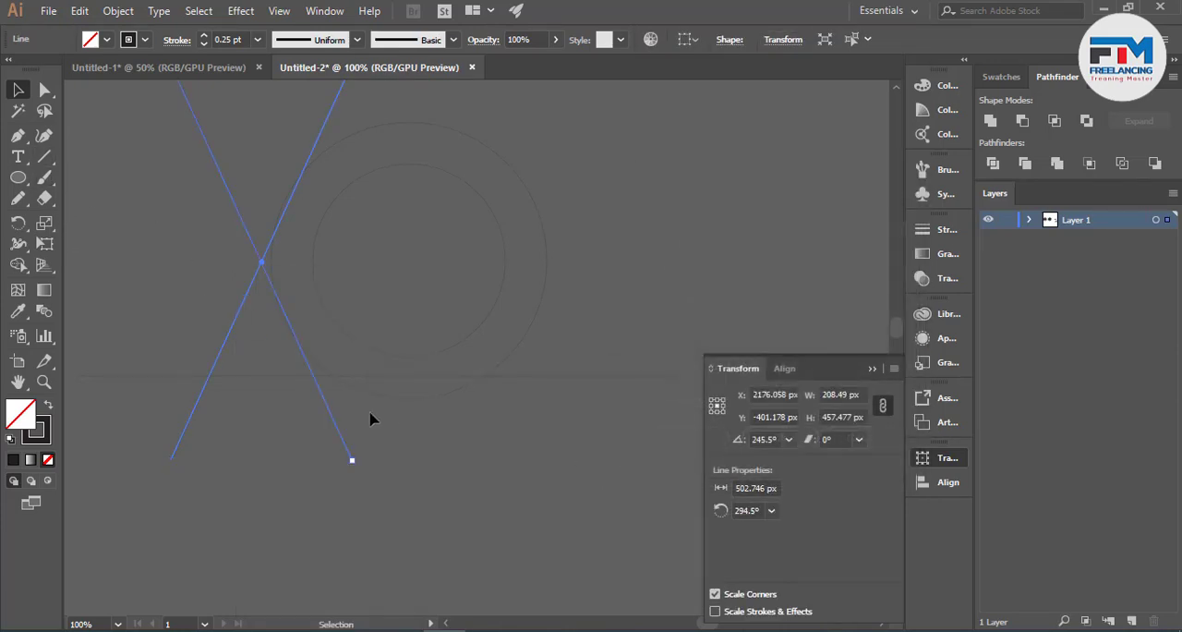
- Shift the reflected line left and add three parallel copies across the circles' left half, the last two each offset about 50 px
drag(332, 423, 298, 423)
click(277, 455)
drag(292, 418, 415, 409)
scroll(351, 412, up, 1)
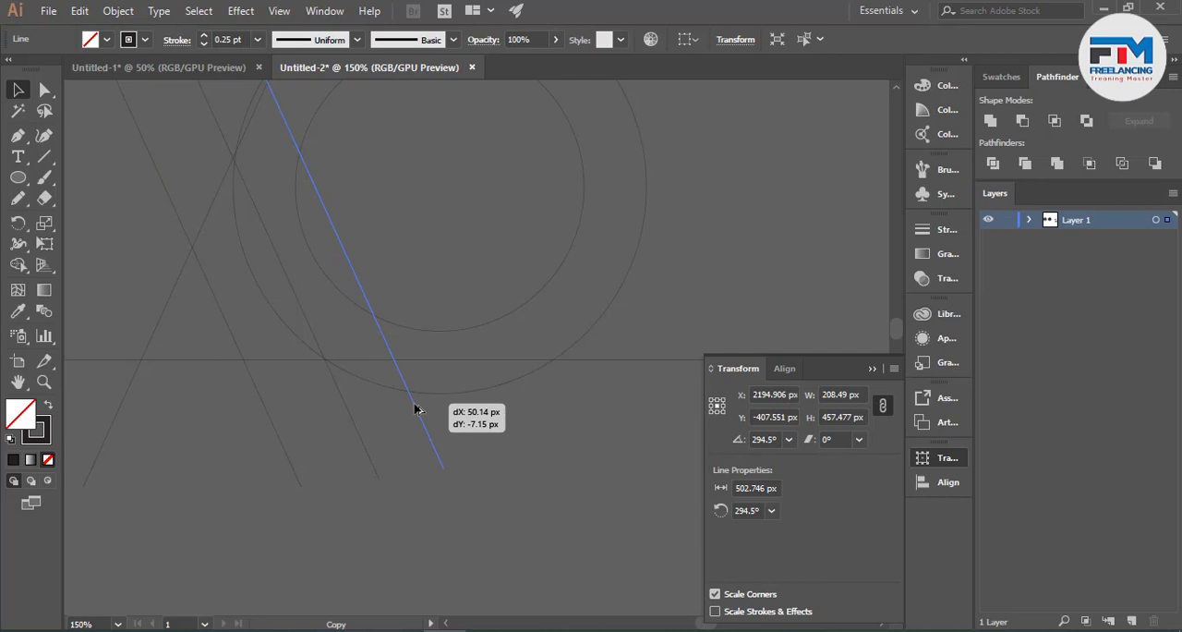
drag(415, 409, 416, 409)
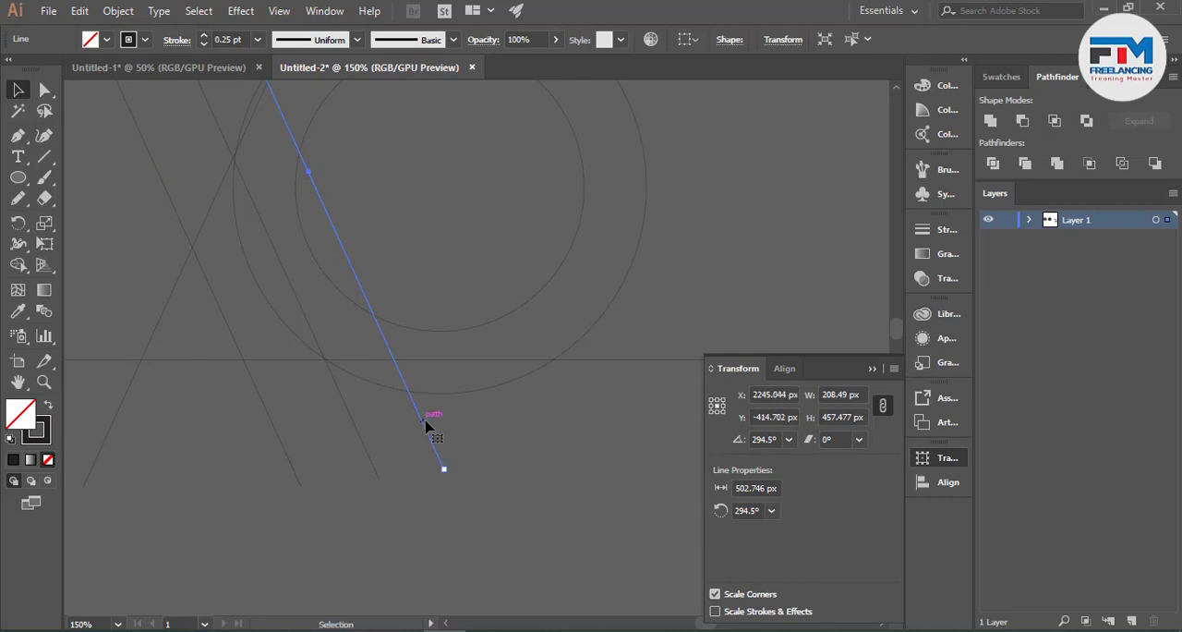
scroll(425, 426, up, 1)
scroll(426, 426, up, 1)
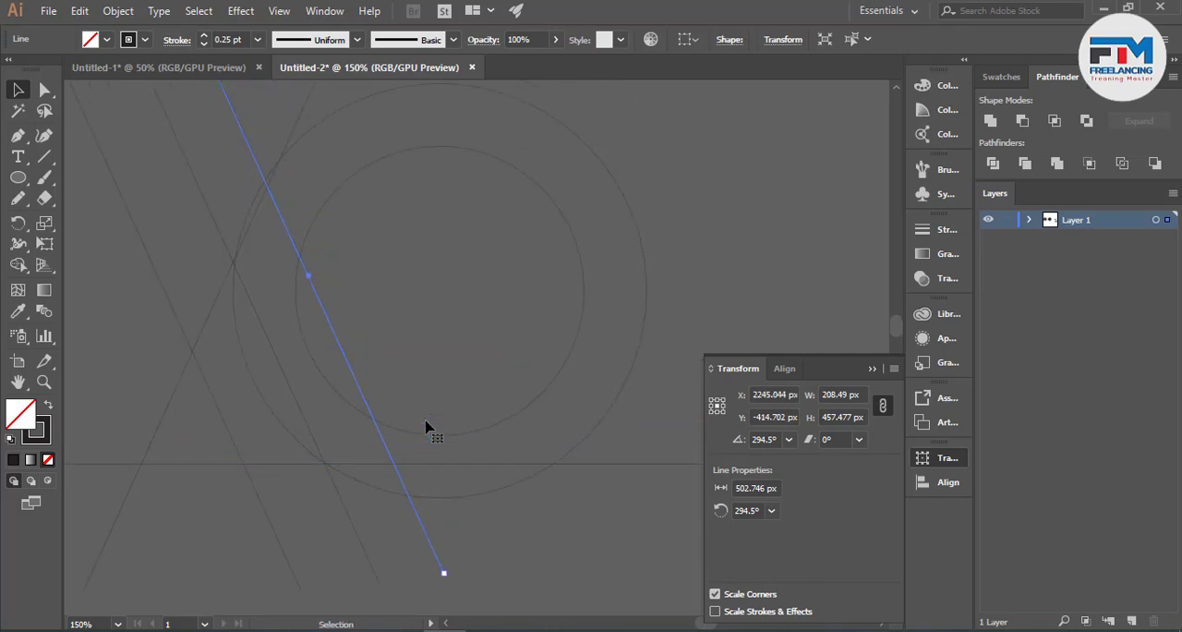
scroll(427, 427, up, 1)
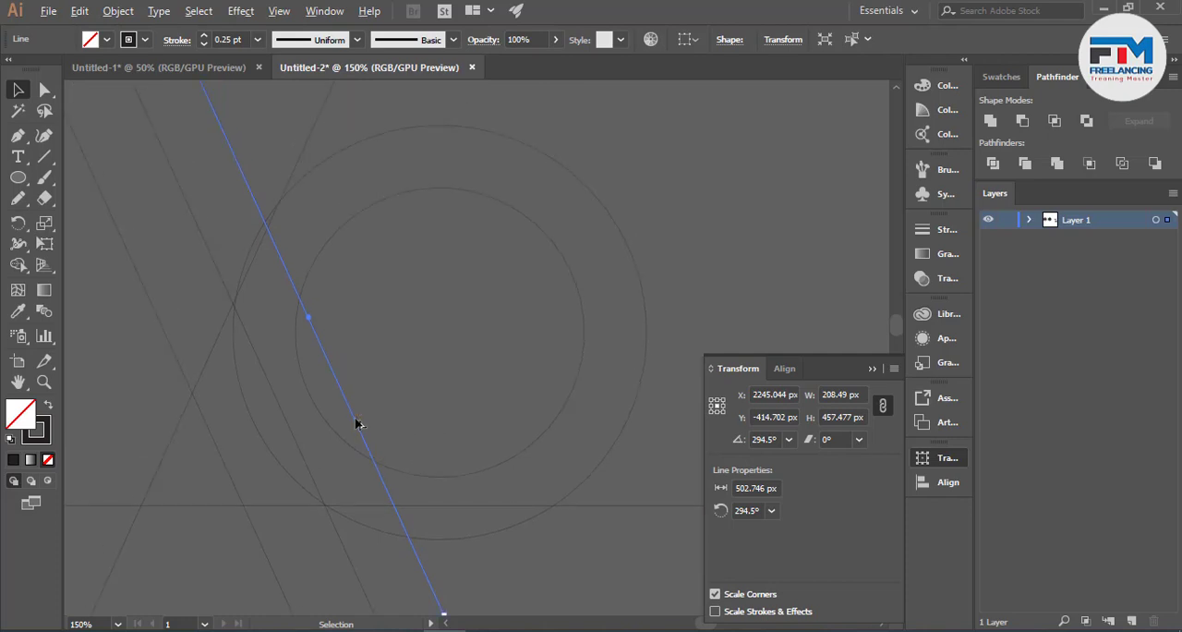
drag(358, 422, 420, 411)
scroll(446, 380, up, 2)
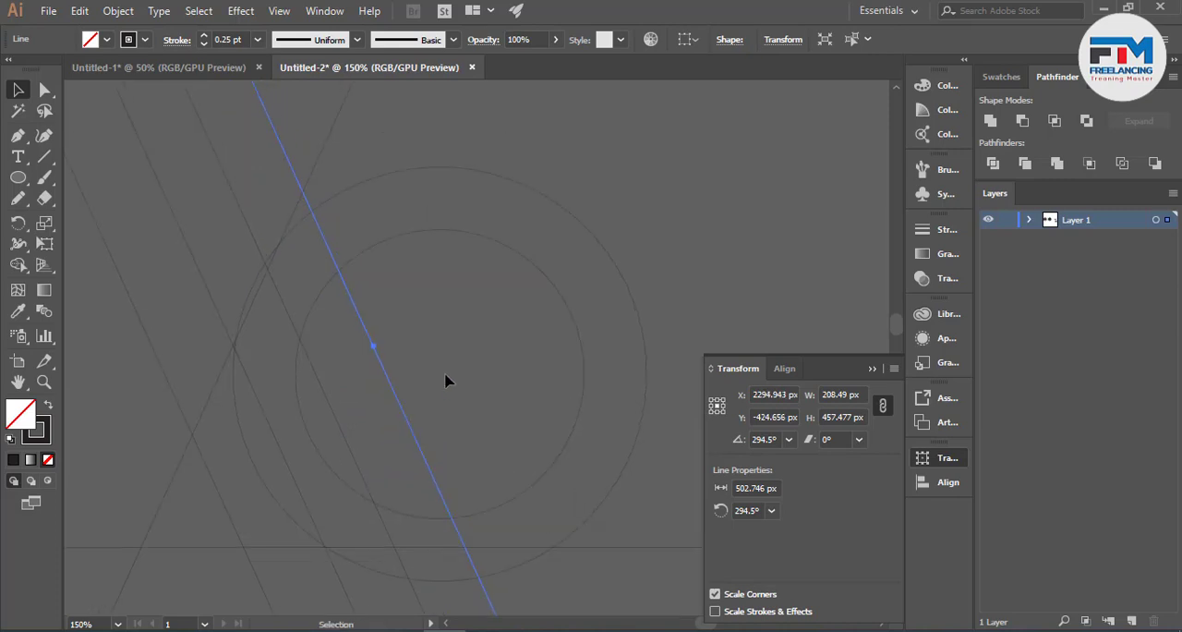
- Select the four parallel slanted lines and reflect a copy of them across the vertical axis
scroll(445, 378, down, 1)
drag(331, 193, 332, 195)
right_click(283, 248)
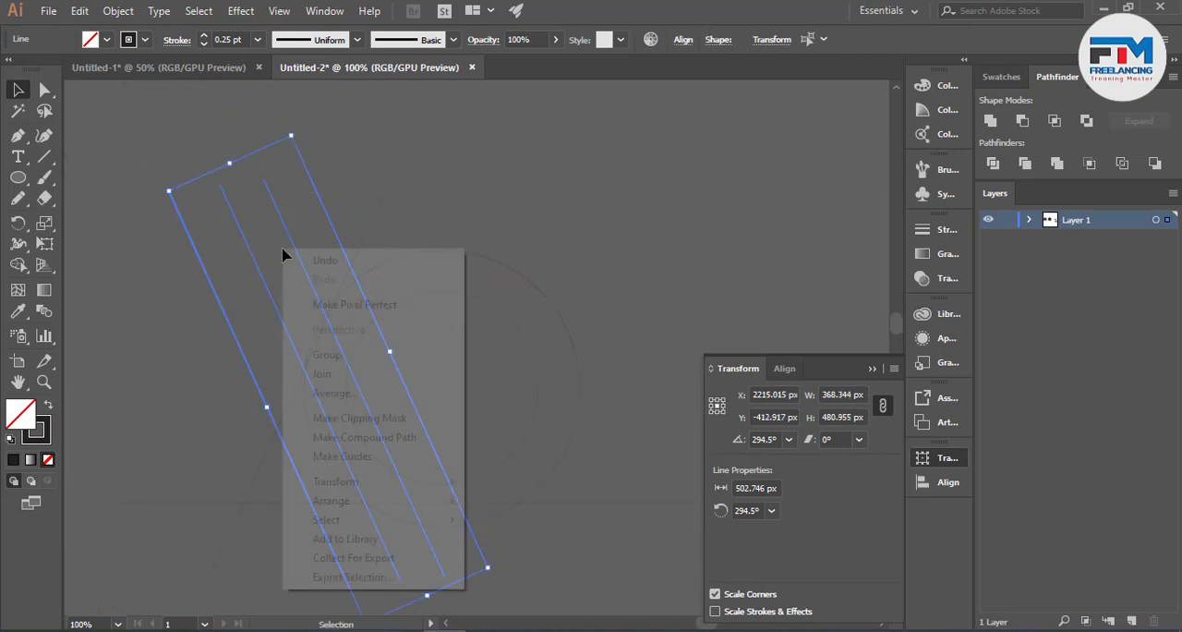
mouse_move(366, 487)
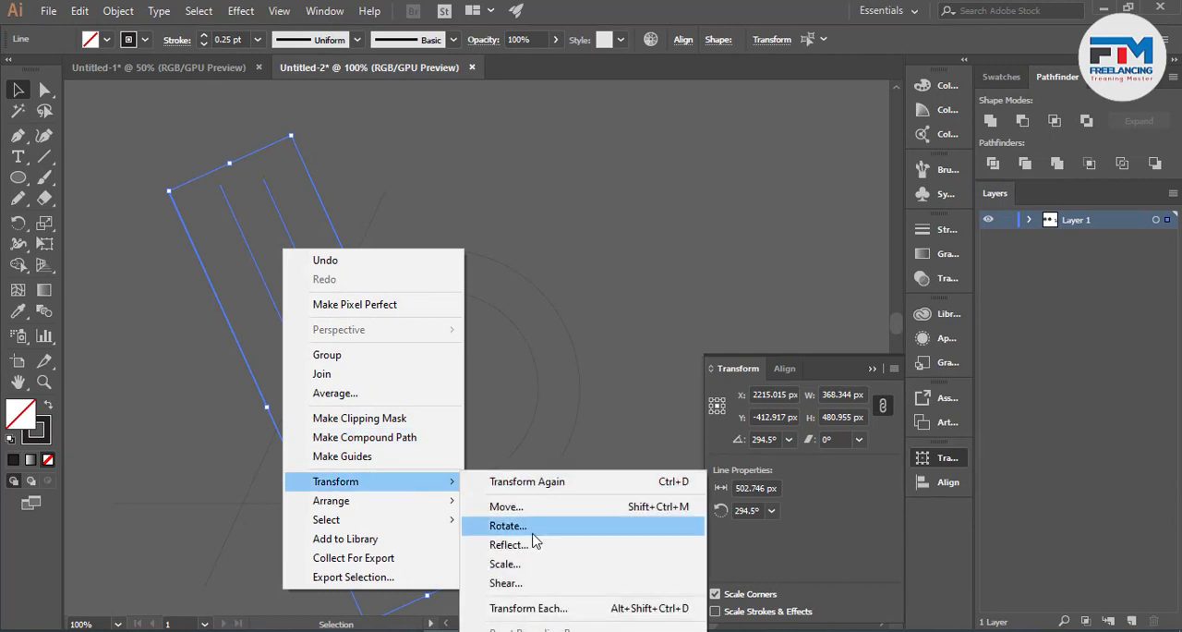
click(508, 544)
click(691, 517)
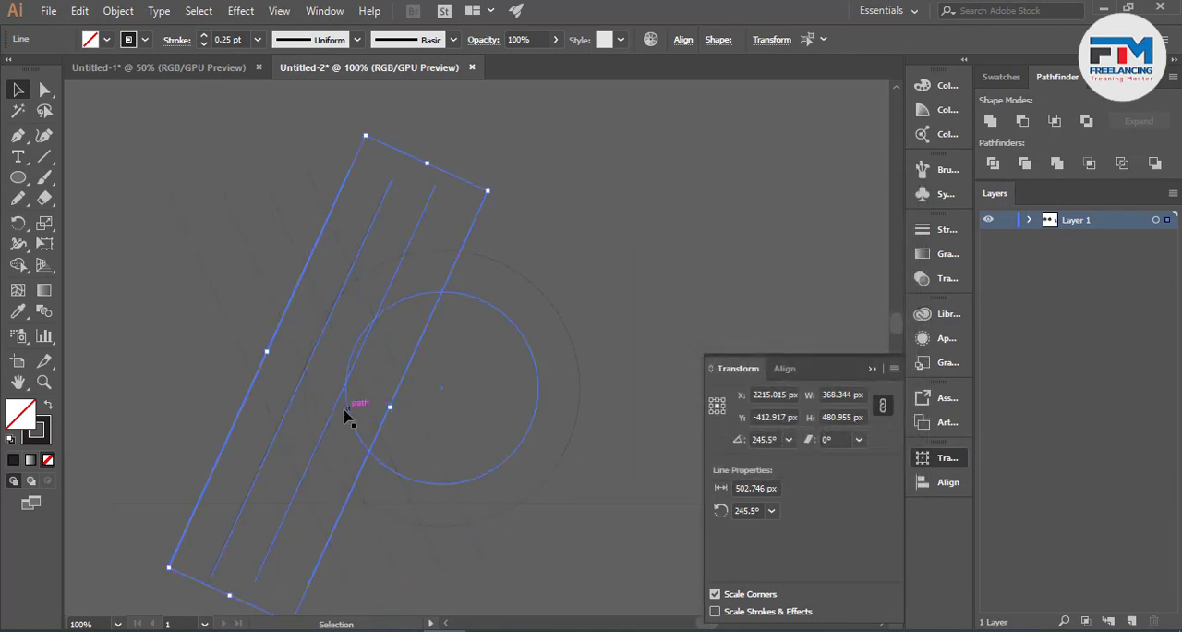
- Move the four reflected slanted lines over the circles' right half, to X 2439.501 px and Y -393.046 px
drag(333, 415, 527, 424)
scroll(445, 336, up, 1)
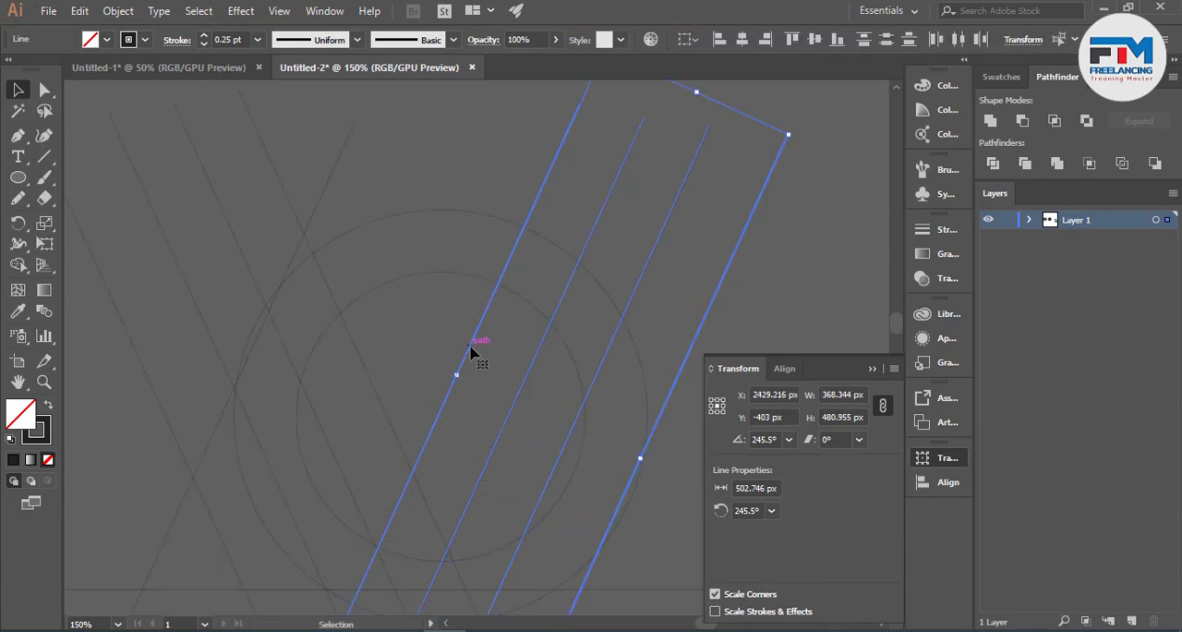
drag(471, 351, 483, 367)
scroll(515, 312, down, 5)
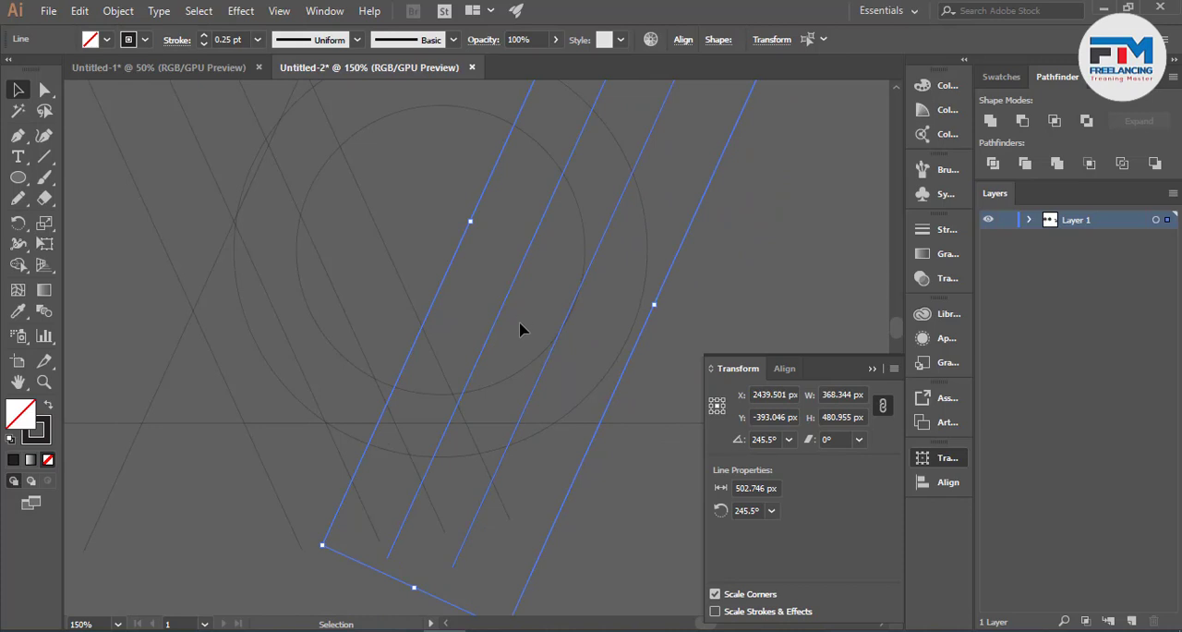
- Duplicate the horizontal line upward to Y -355 px so the copy crosses the lower half of the circles
click(212, 478)
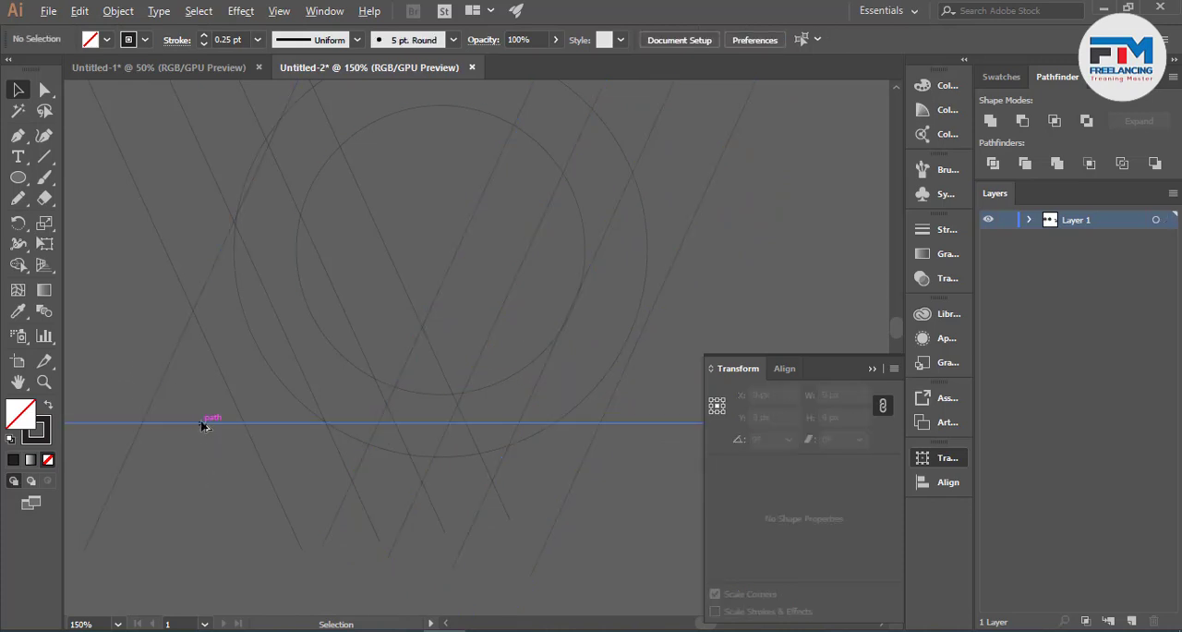
drag(201, 422, 196, 318)
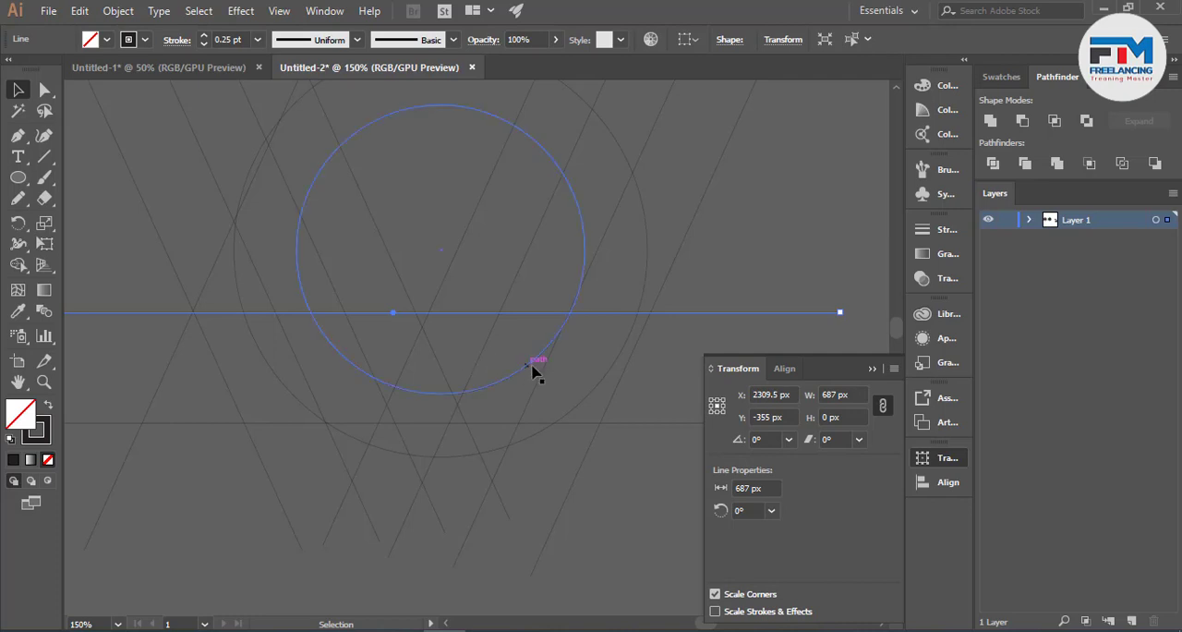
scroll(579, 388, down, 2)
- Select the entire construction grid and place a duplicate of it to the right at X 3311.5 px
key(ctrl+a)
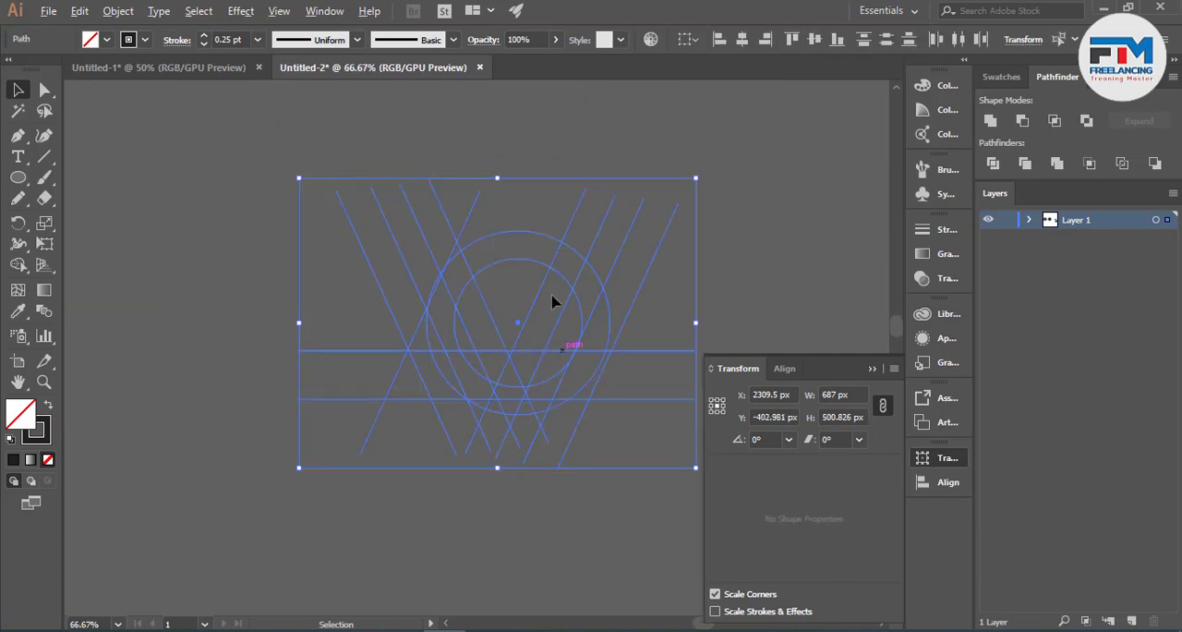
scroll(444, 261, up, 3)
click(18, 265)
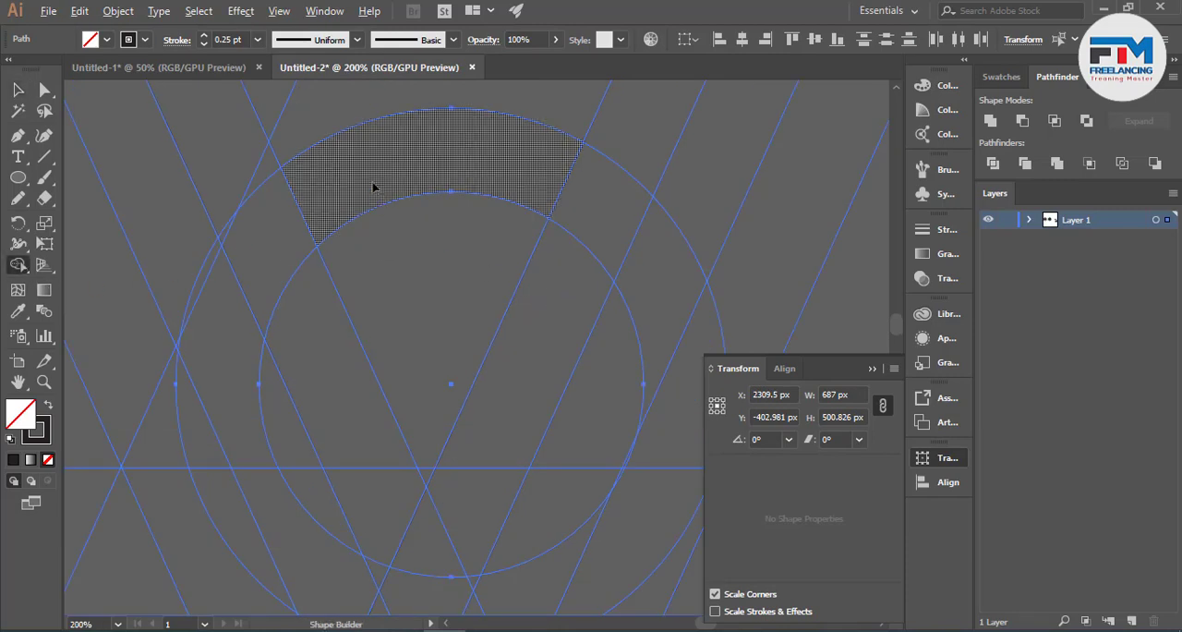
scroll(507, 216, down, 4)
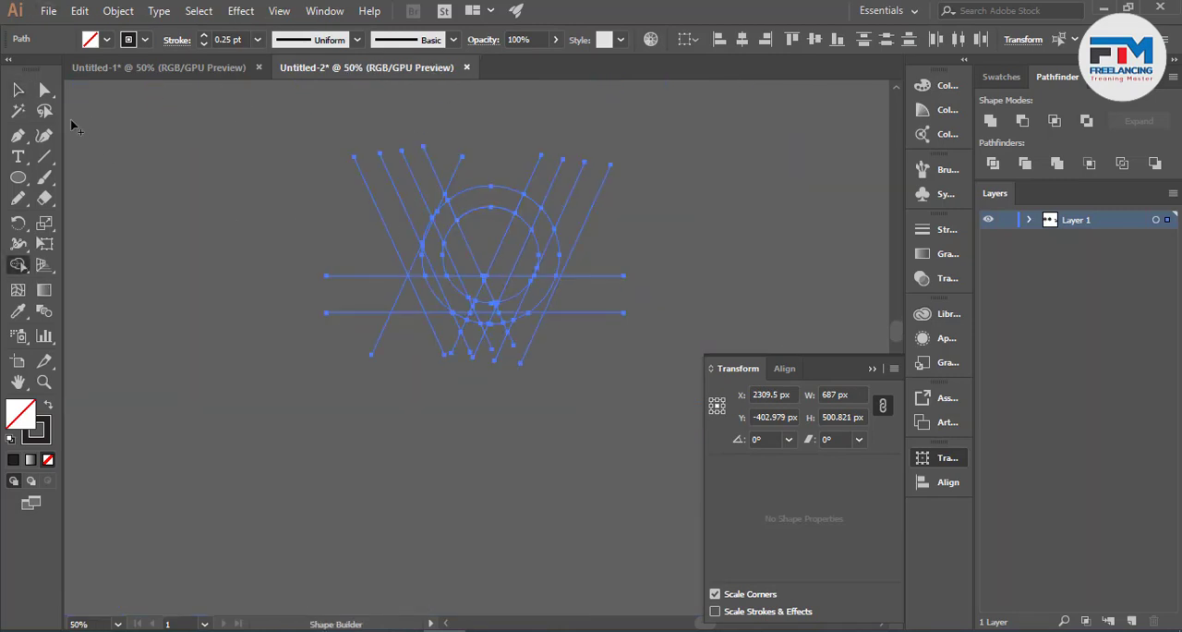
key(v)
scroll(210, 221, down, 2)
drag(316, 240, 545, 263)
scroll(343, 237, up, 3)
scroll(343, 295, right, 5)
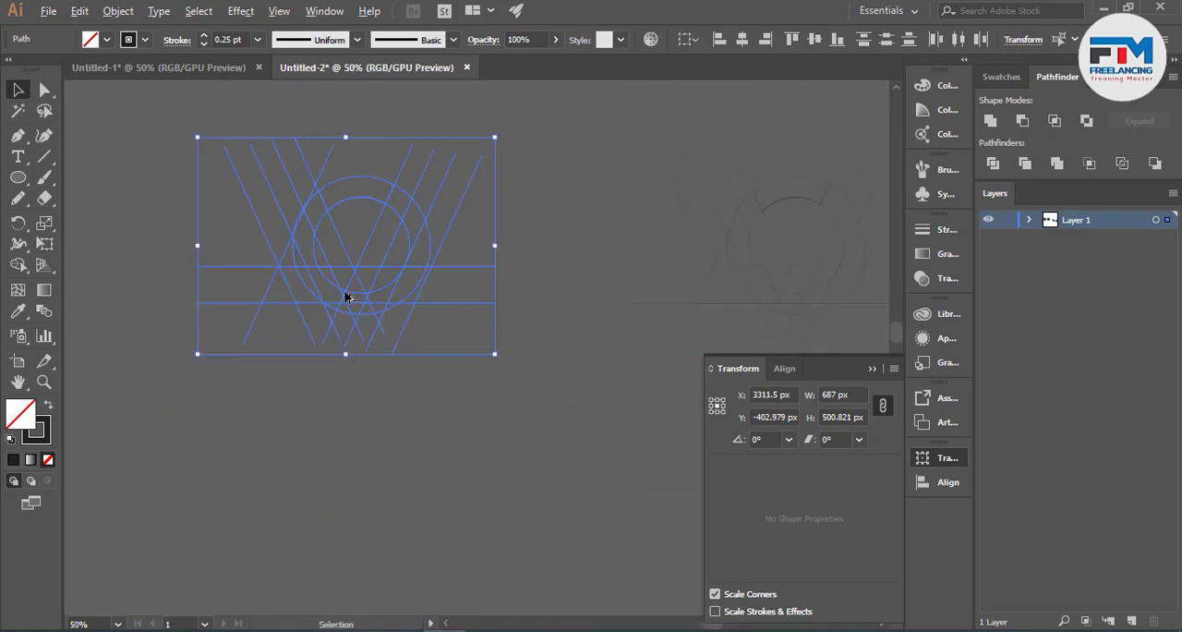
- Use Shape Builder on the original grid to merge the upper arc band, the inverted triangle below it and the triangle between the horizontal lines
scroll(280, 310, up, 2)
scroll(280, 311, up, 1)
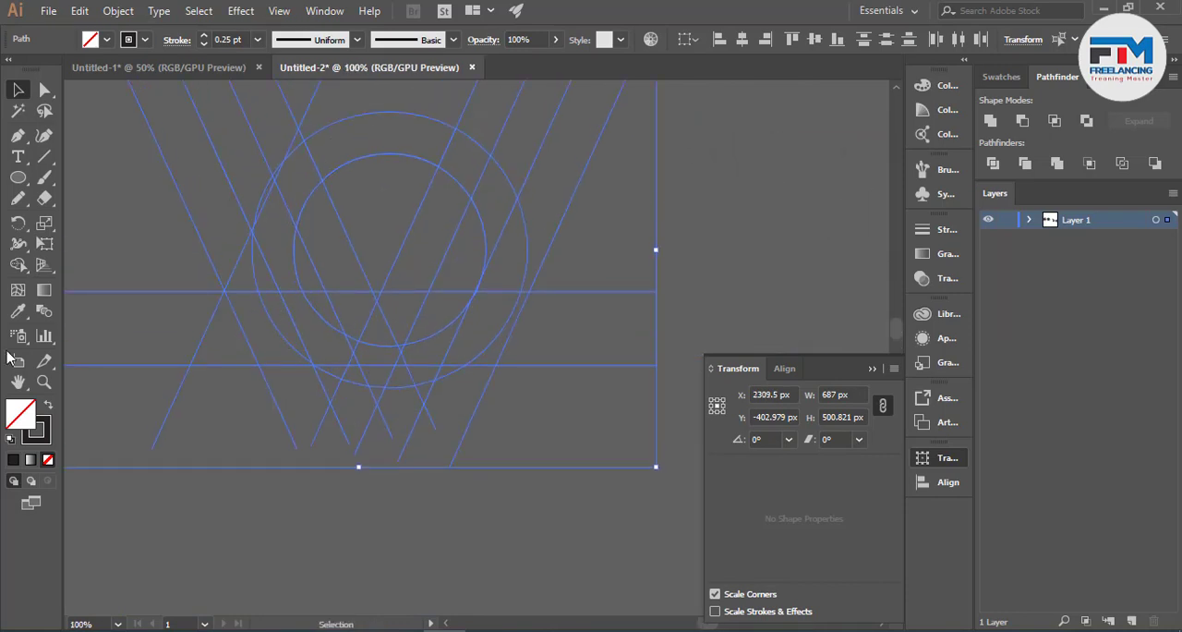
click(18, 265)
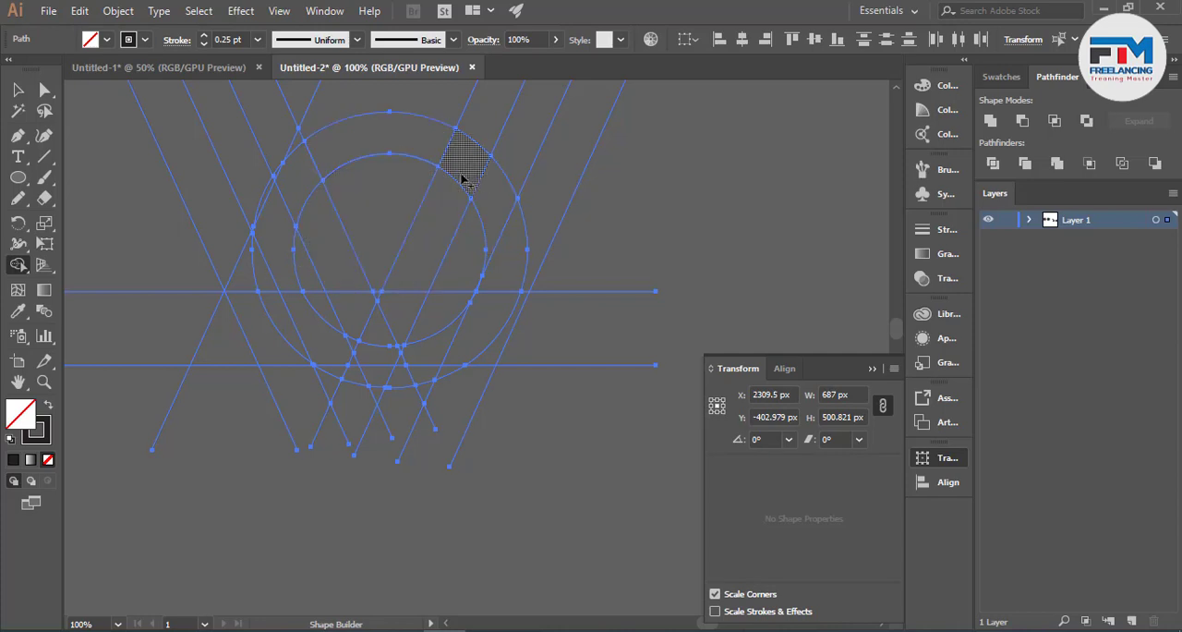
scroll(374, 312, up, 3)
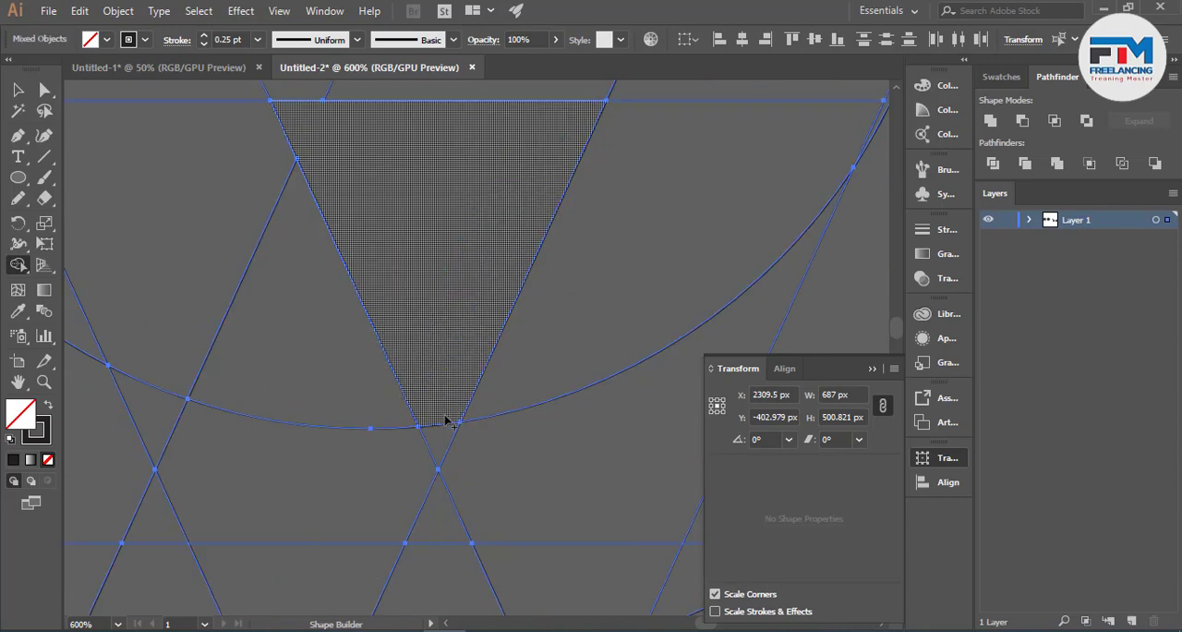
scroll(493, 412, down, 3)
scroll(368, 396, up, 8)
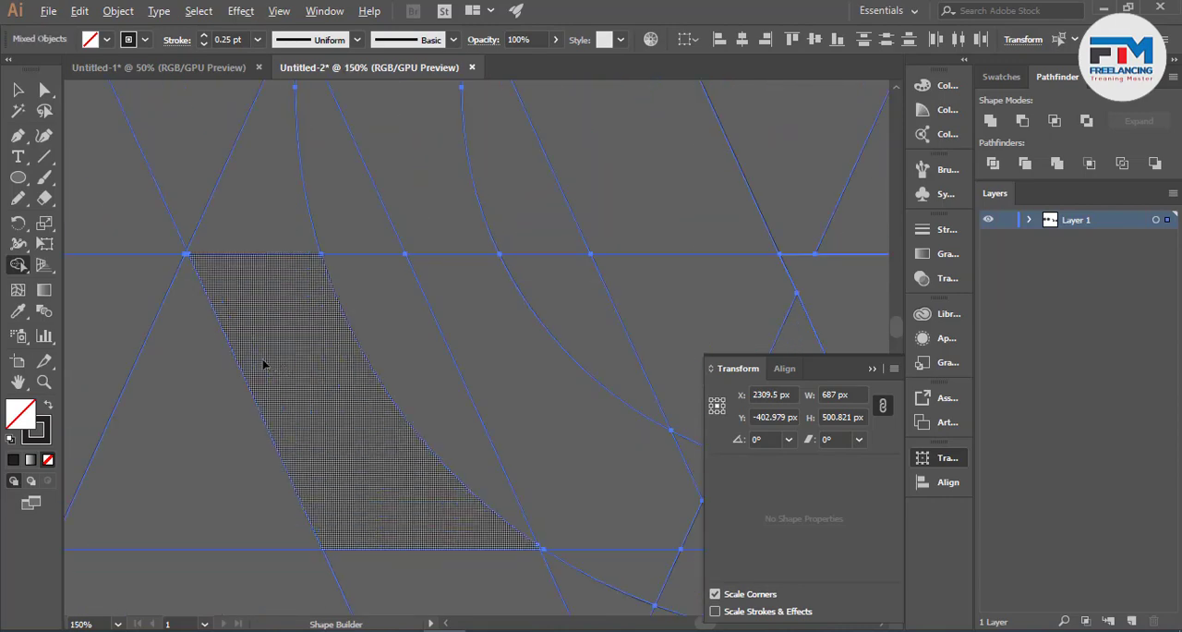
scroll(180, 216, down, 2)
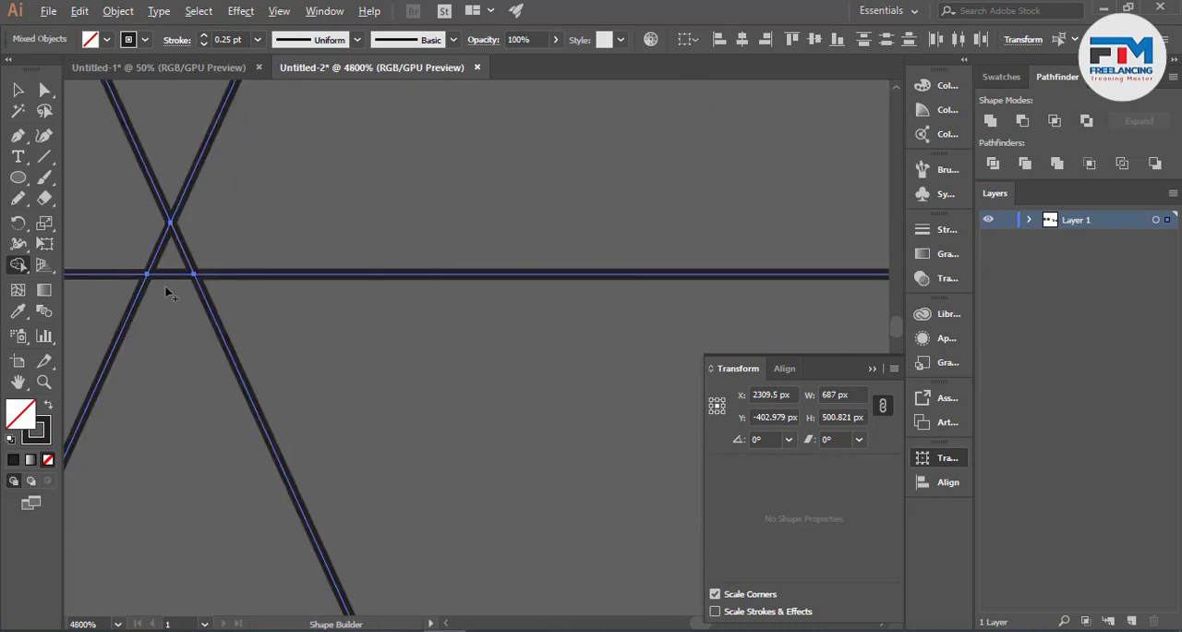
scroll(320, 351, down, 4)
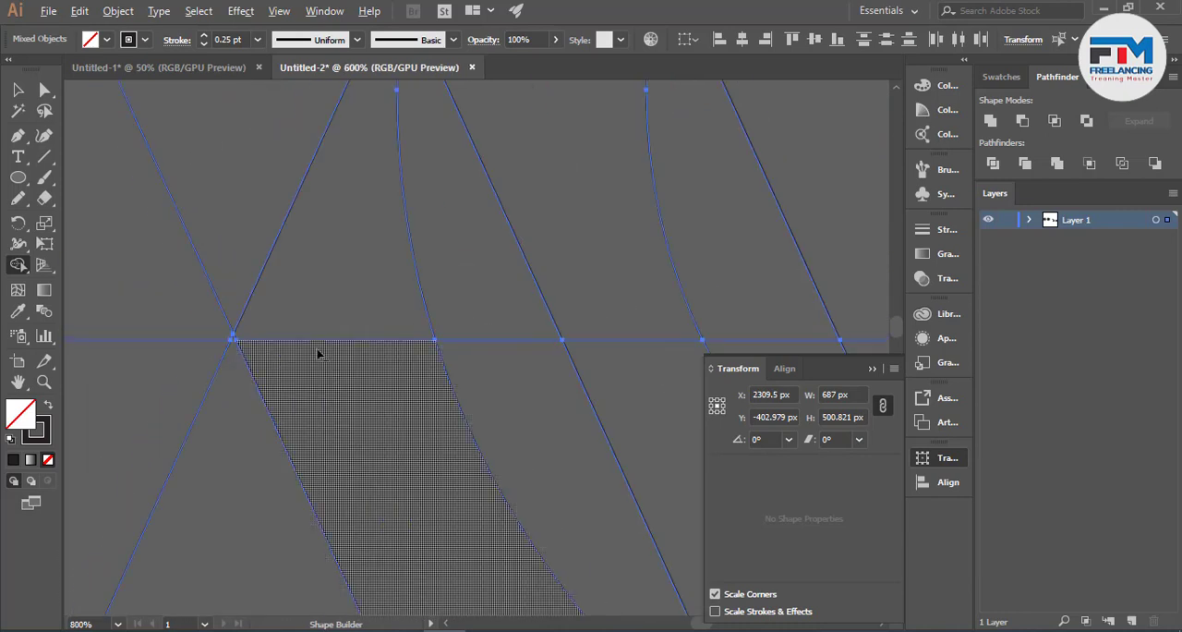
- Merge the regions of the slanted band crossing the circles' left side into one shape ending at the lower horizontal line
scroll(386, 222, up, 2)
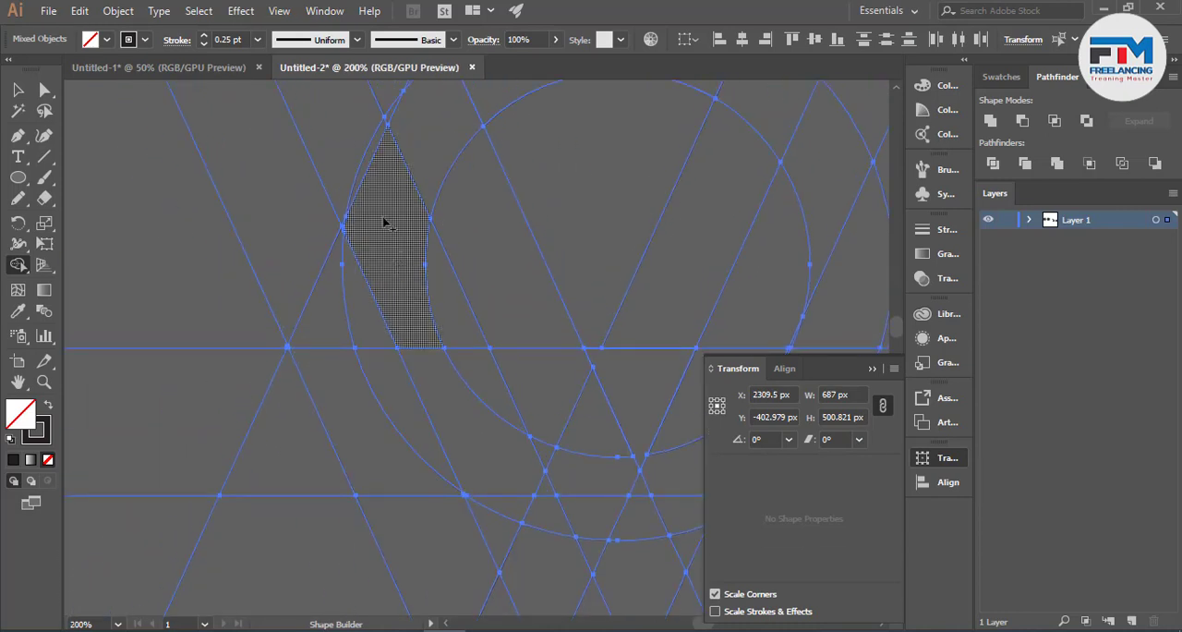
scroll(375, 180, up, 2)
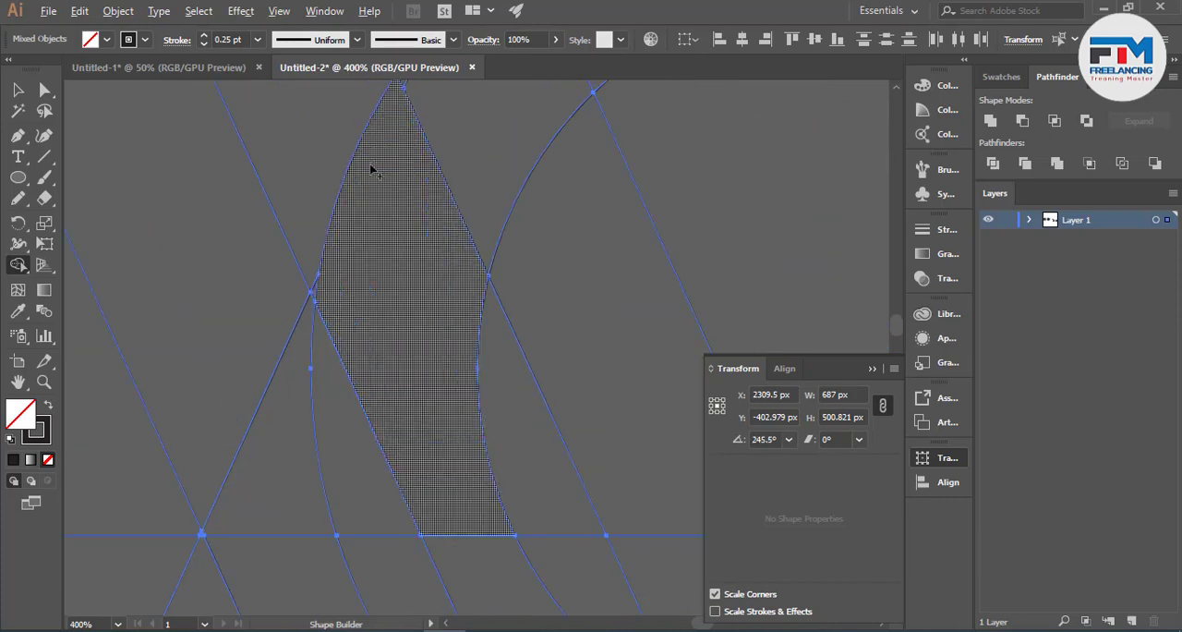
scroll(373, 205, up, 4)
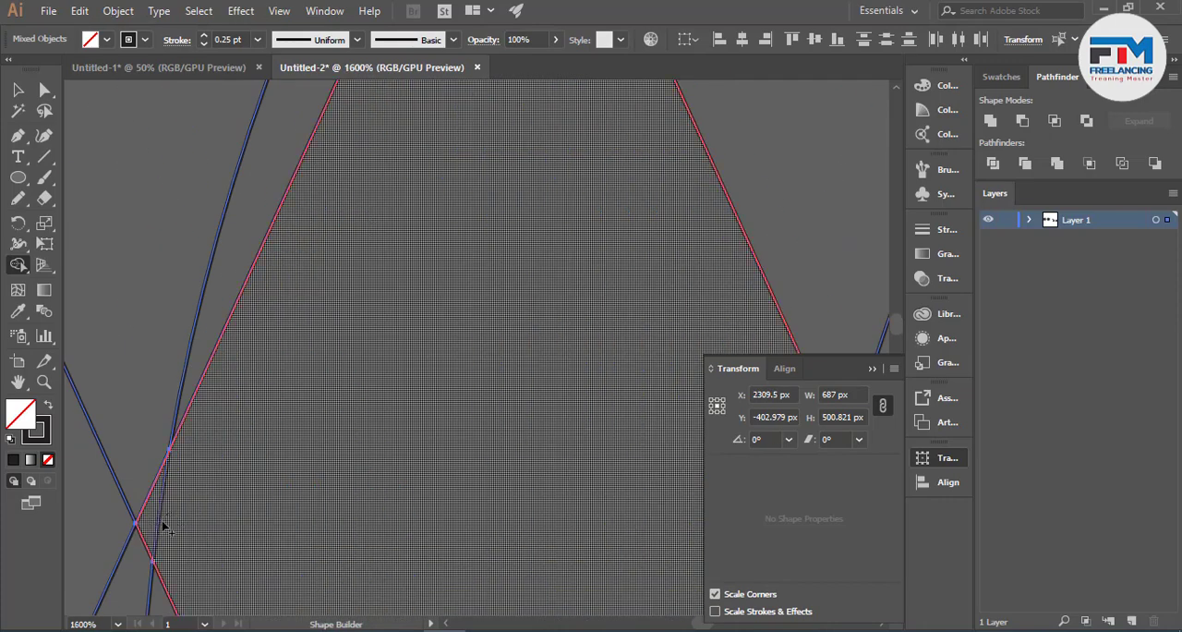
scroll(166, 523, down, 5)
mouse_move(273, 308)
mouse_down()
mouse_move(294, 338)
mouse_move(323, 417)
mouse_move(286, 398)
mouse_up()
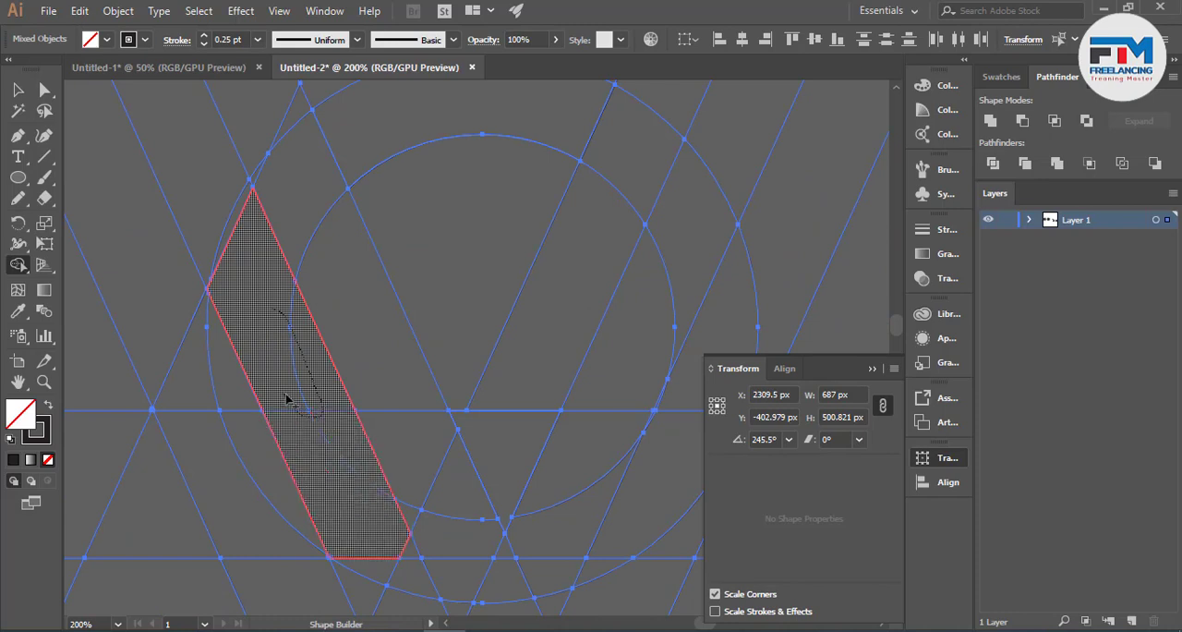
drag(375, 525, 375, 526)
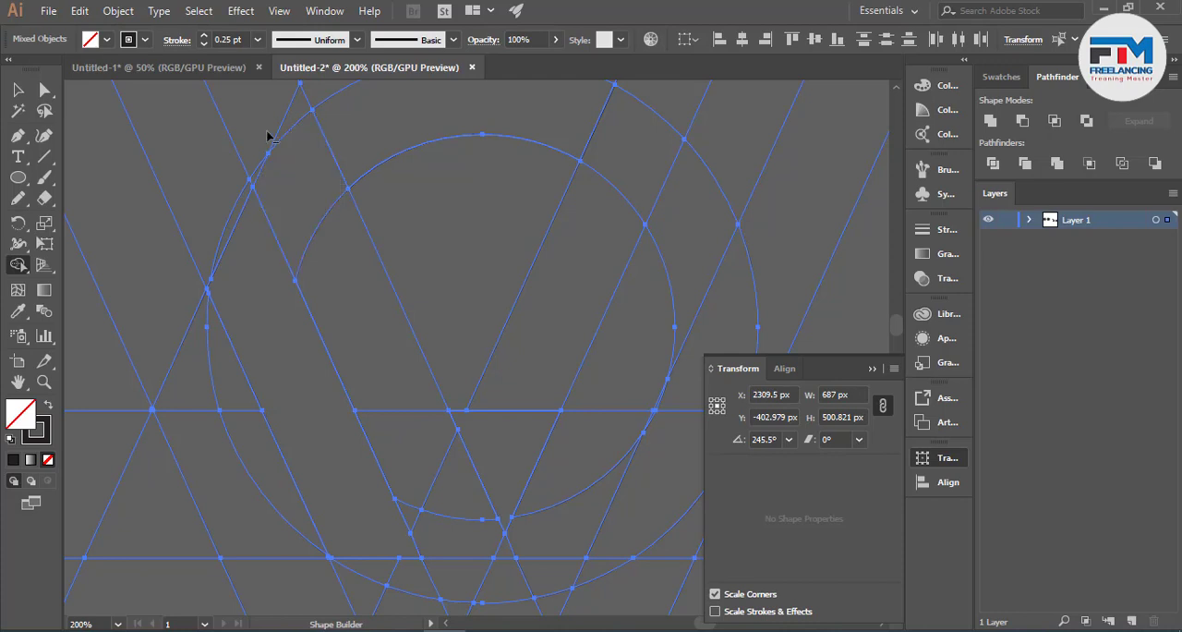
mouse_move(264, 139)
mouse_down()
mouse_move(317, 278)
mouse_move(421, 508)
mouse_up()
scroll(416, 453, up, 2)
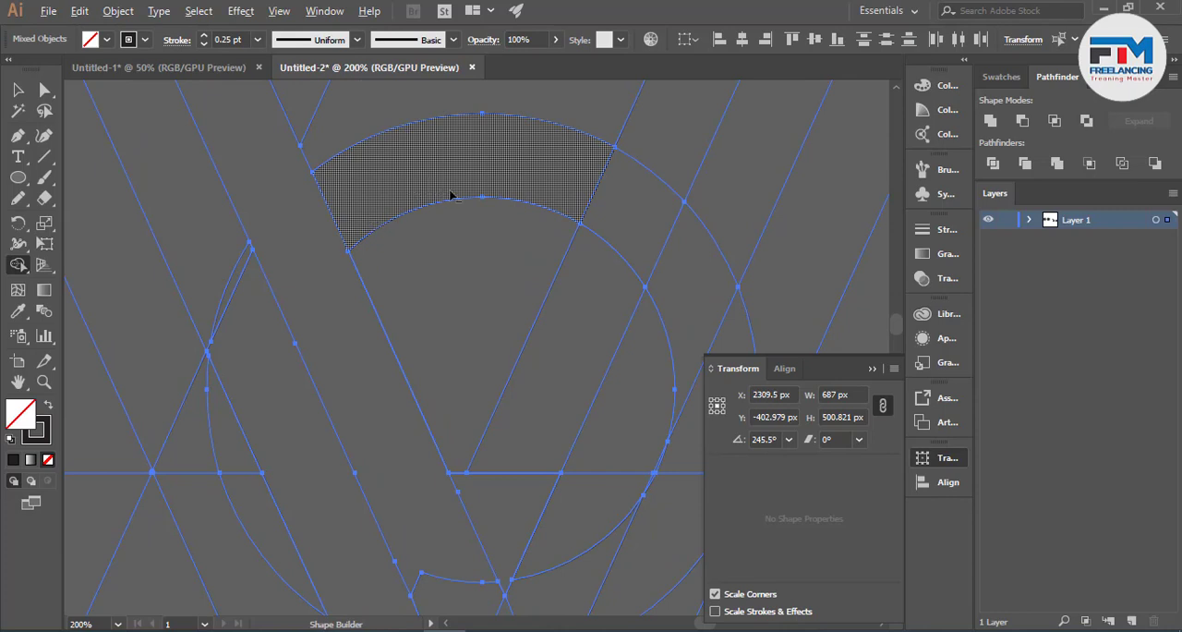
scroll(528, 379, down, 2)
scroll(486, 358, down, 3)
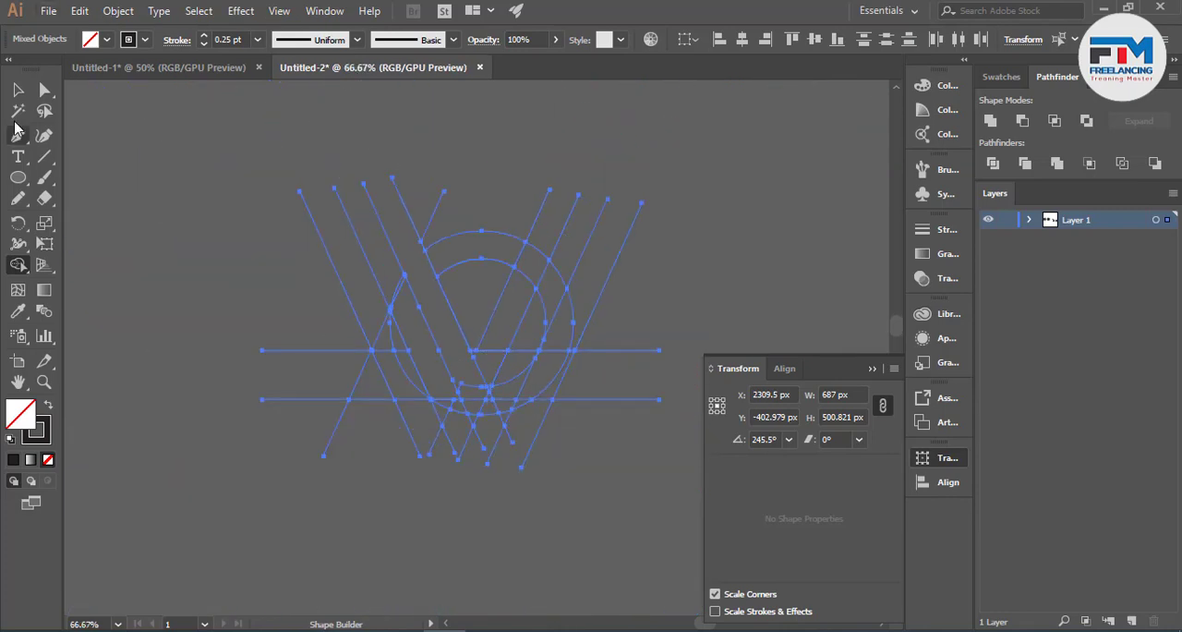
- Expand the fill and stroke of the built grid, ungroup the result and deselect it
click(18, 90)
click(118, 10)
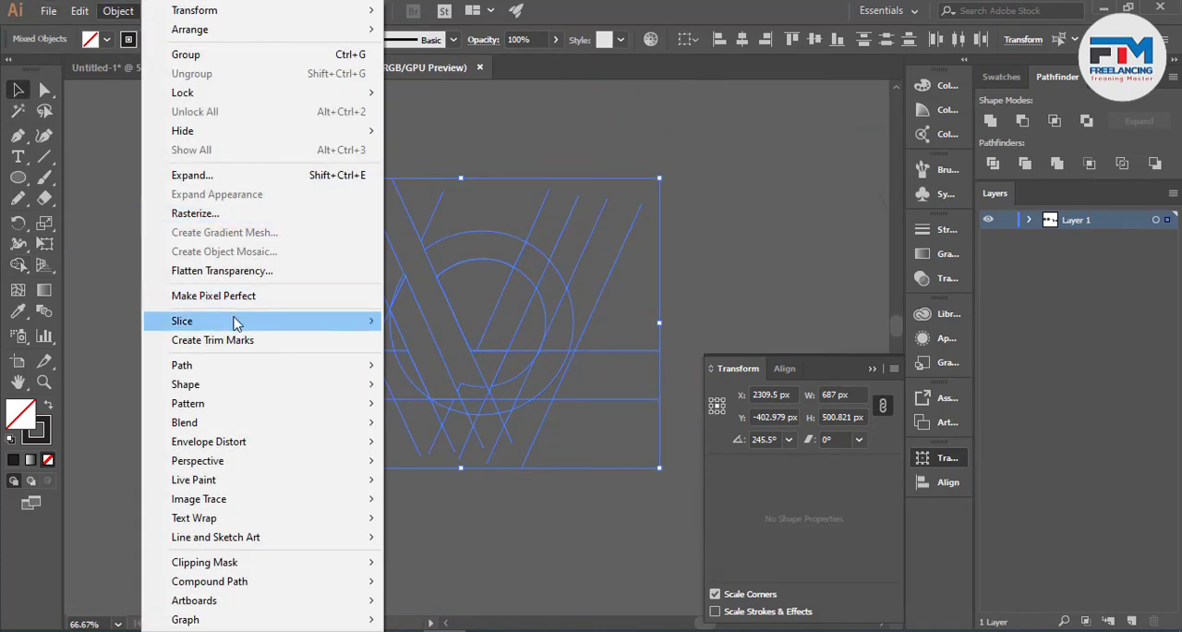
click(208, 176)
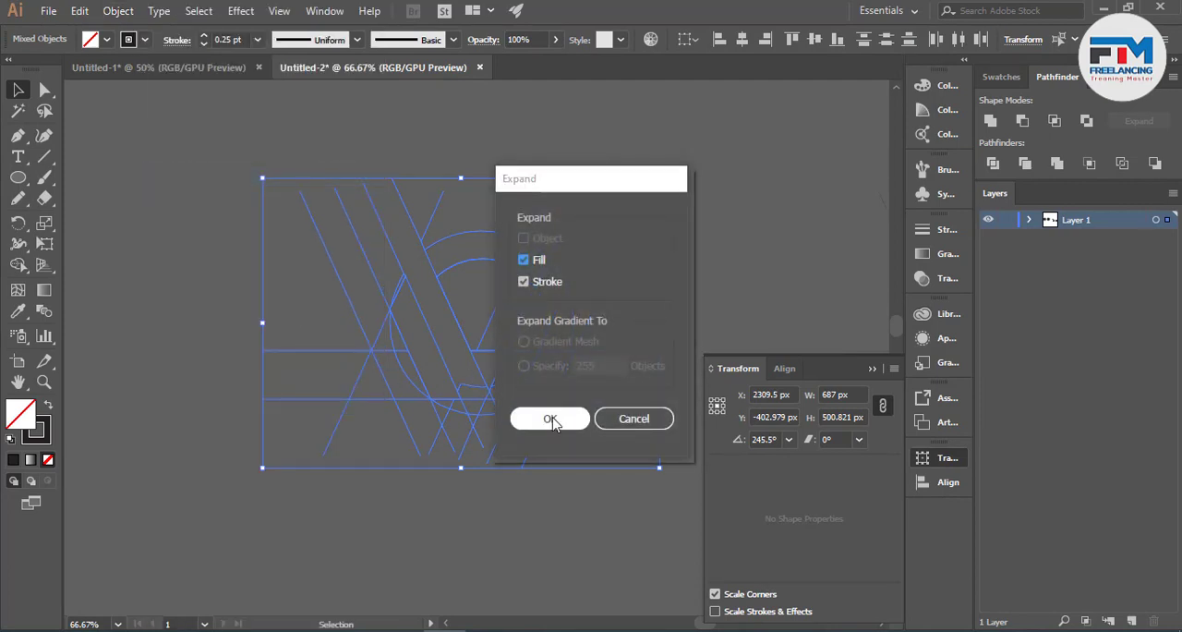
click(549, 417)
right_click(443, 336)
click(512, 459)
click(414, 530)
key(ctrl+1)
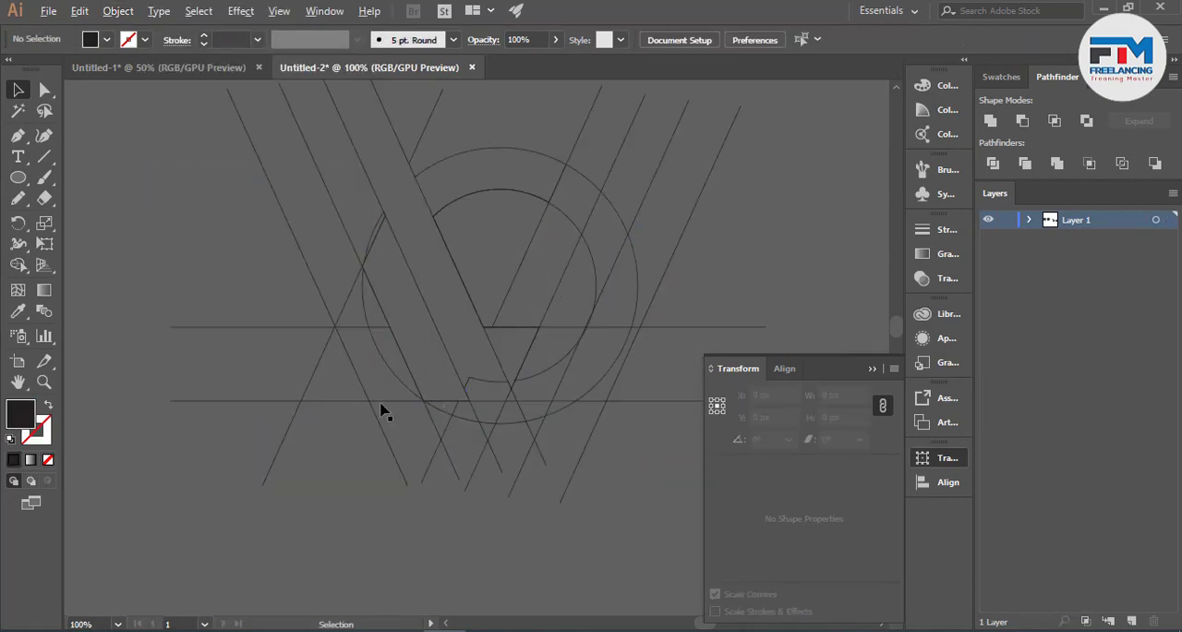
- Select the two triangles, the arc band and the slanted band, and move them together to empty space below the grid
click(344, 401)
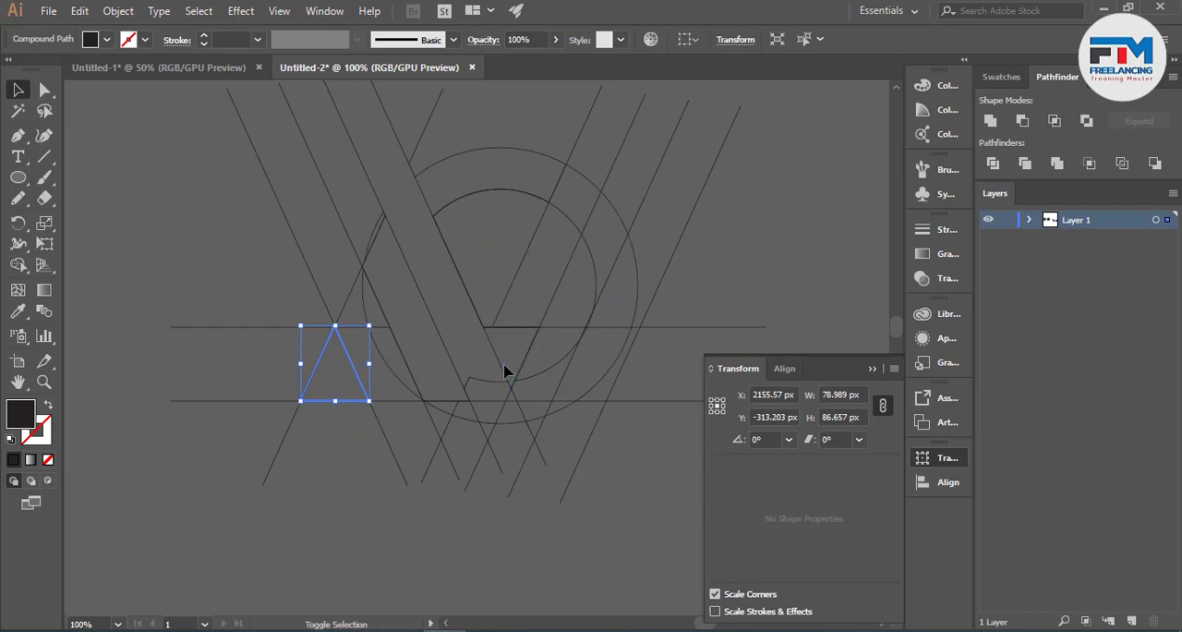
shift+click(496, 356)
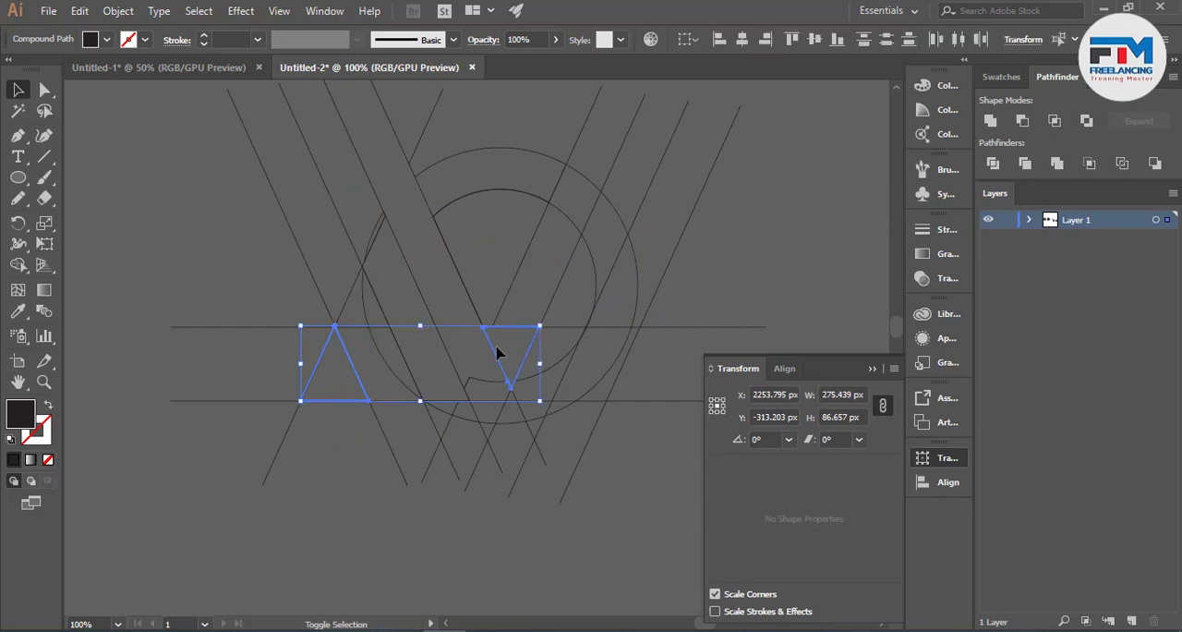
scroll(499, 373, up, 3)
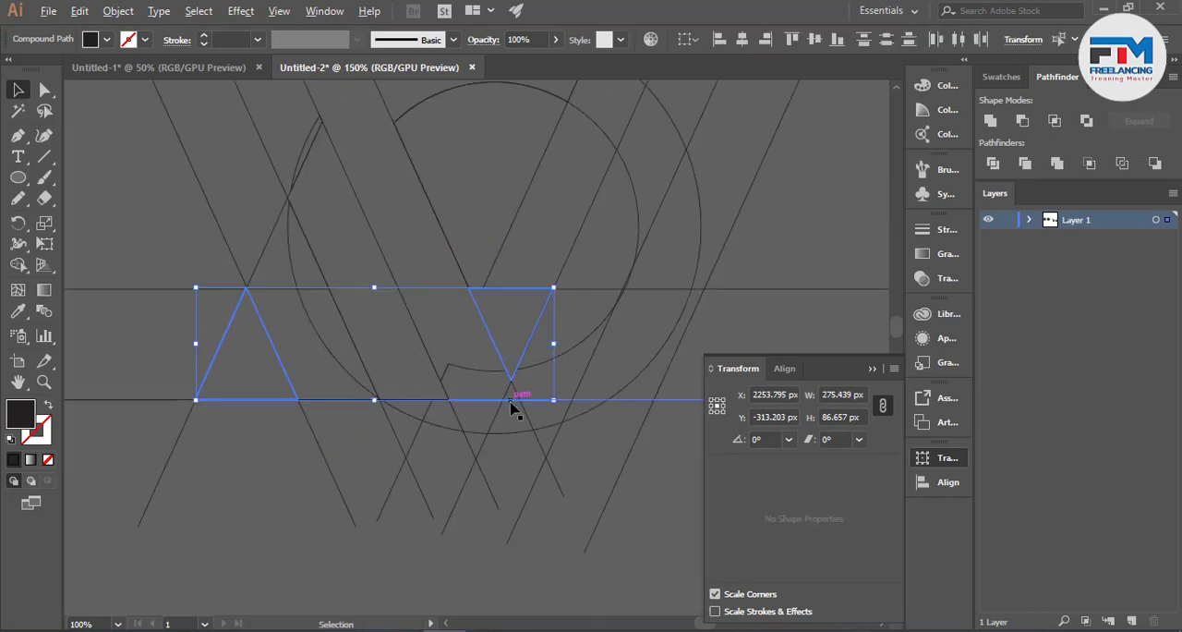
scroll(498, 373, down, 3)
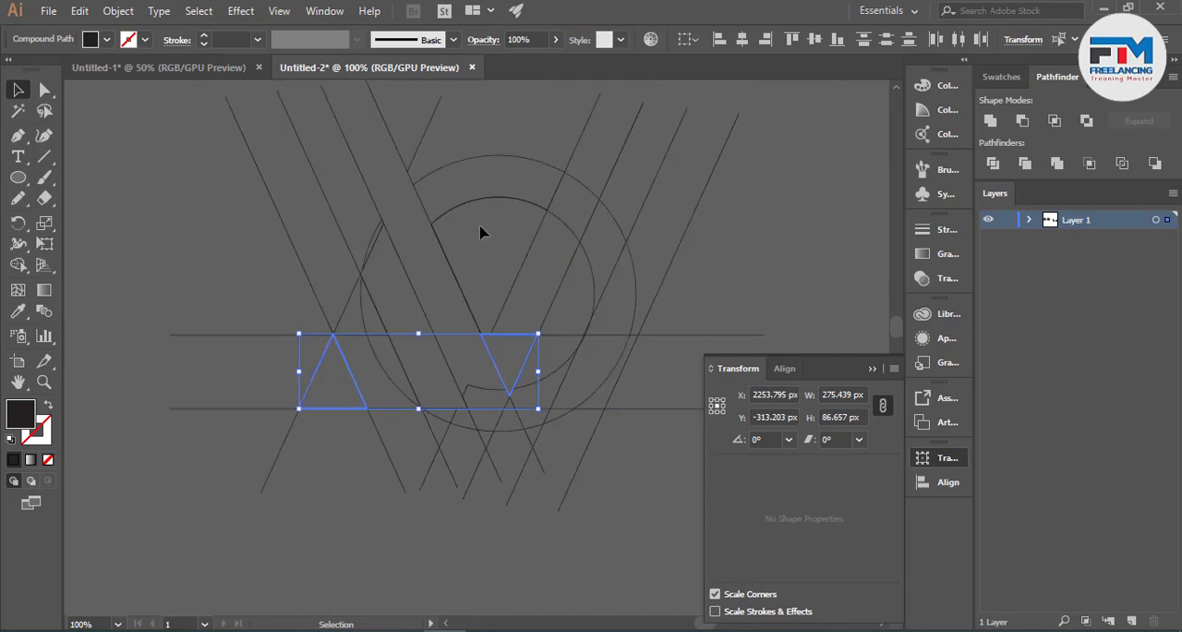
shift+click(480, 167)
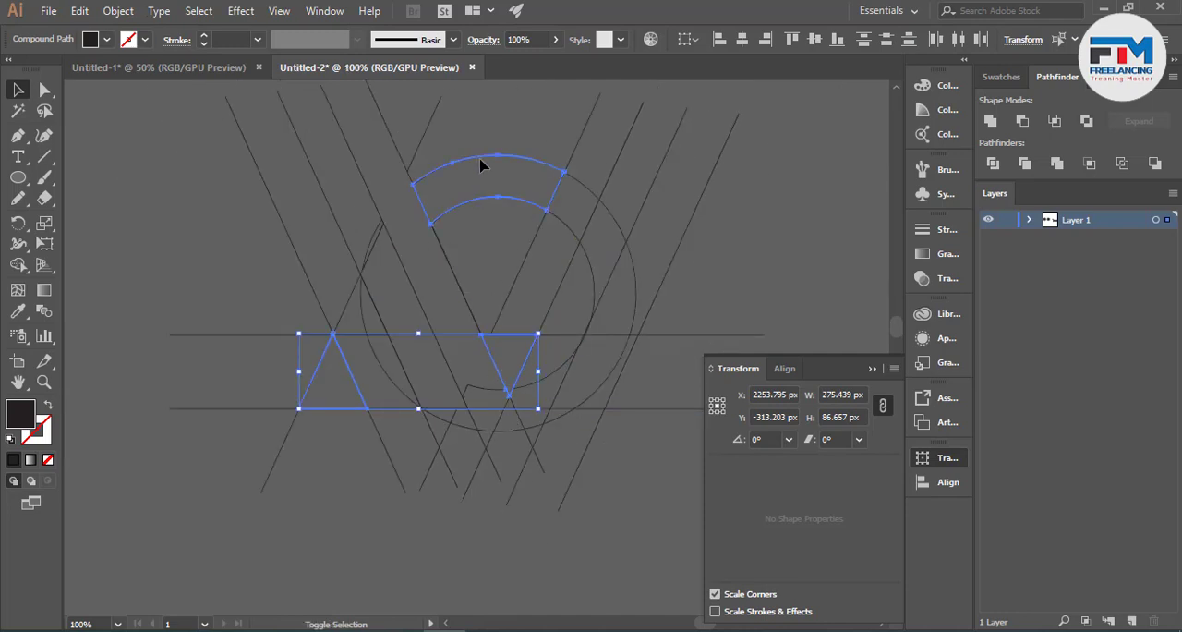
scroll(509, 201, down, 5)
scroll(504, 204, up, 4)
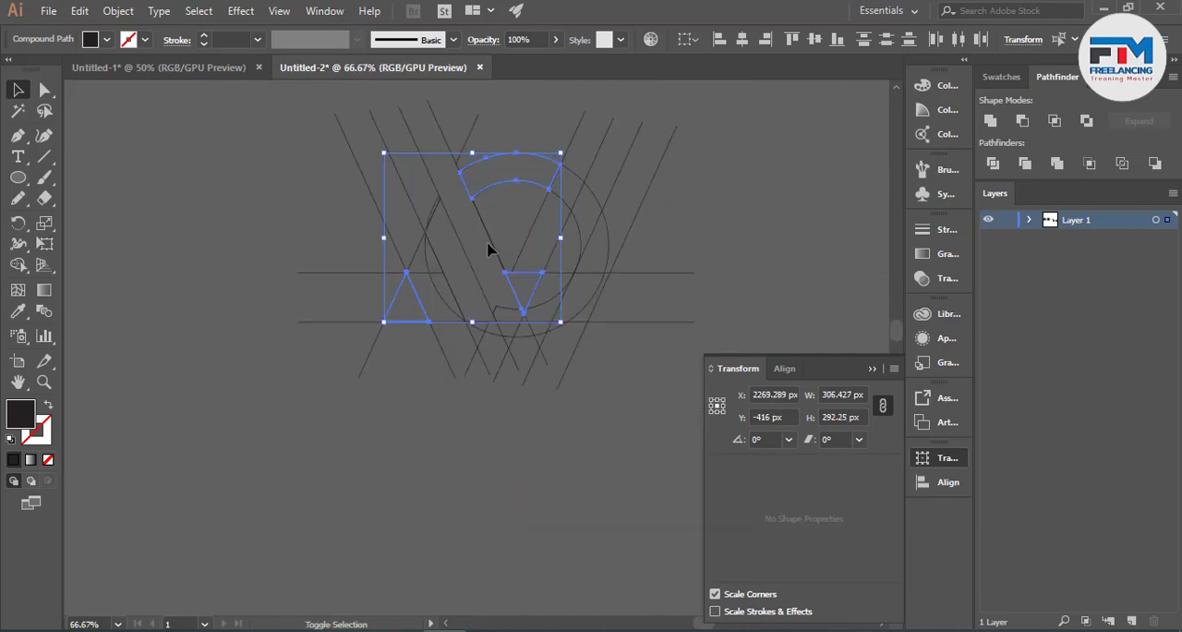
drag(464, 258, 379, 526)
scroll(456, 496, down, 2)
scroll(455, 496, down, 1)
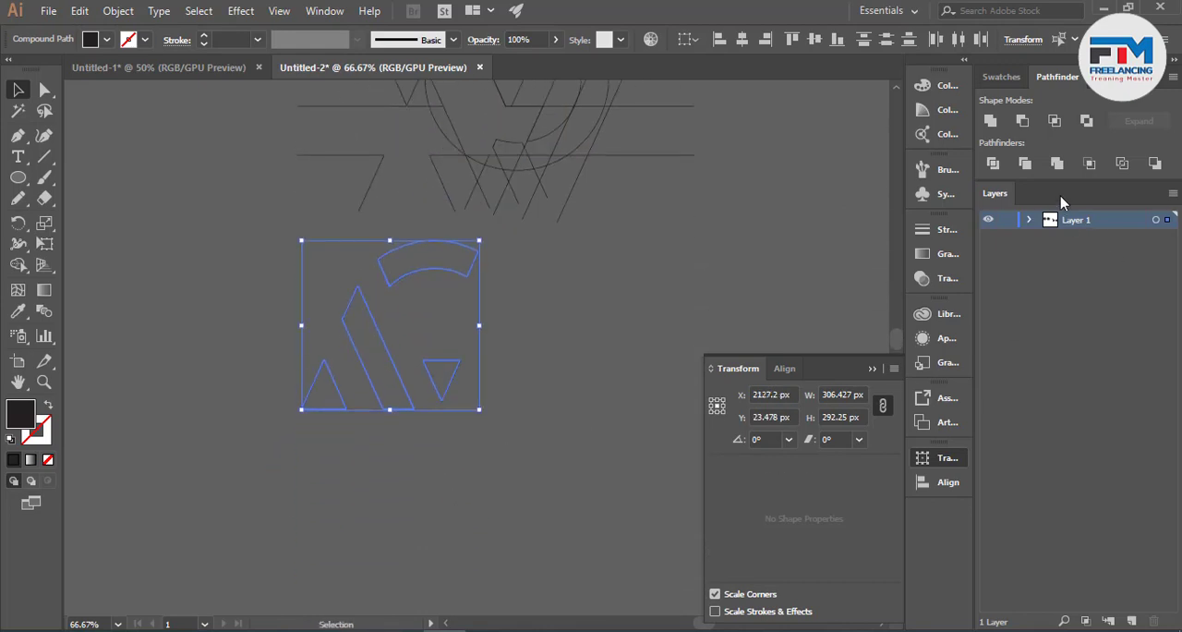
- Fill the four separated logo pieces with the light green swatch and deselect them
click(999, 77)
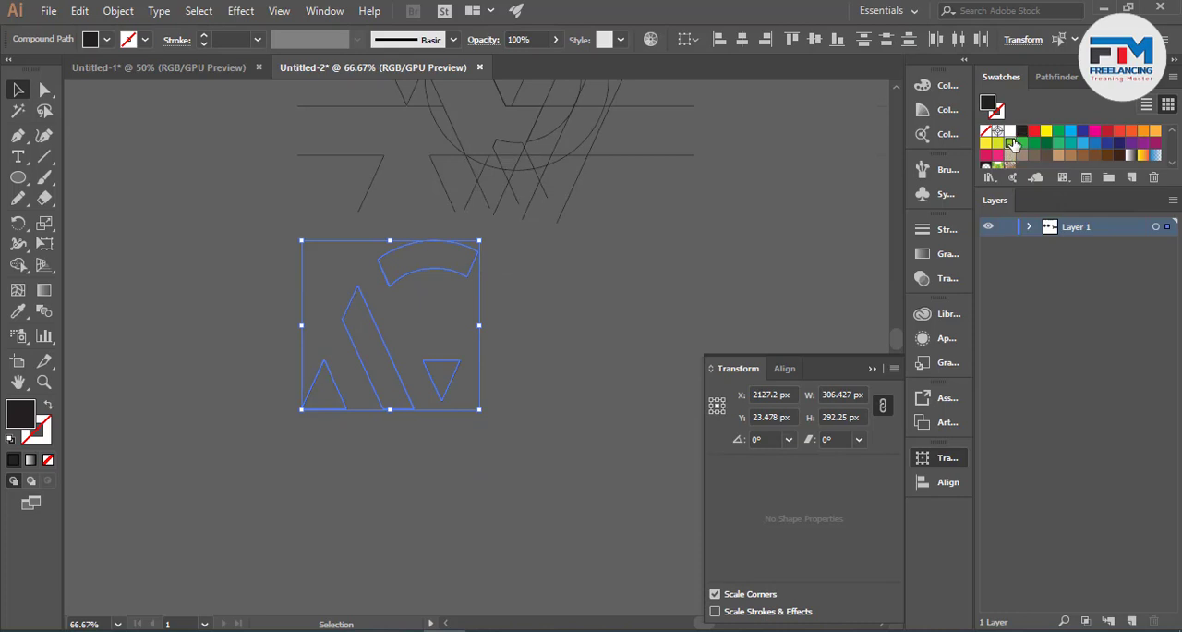
click(1013, 144)
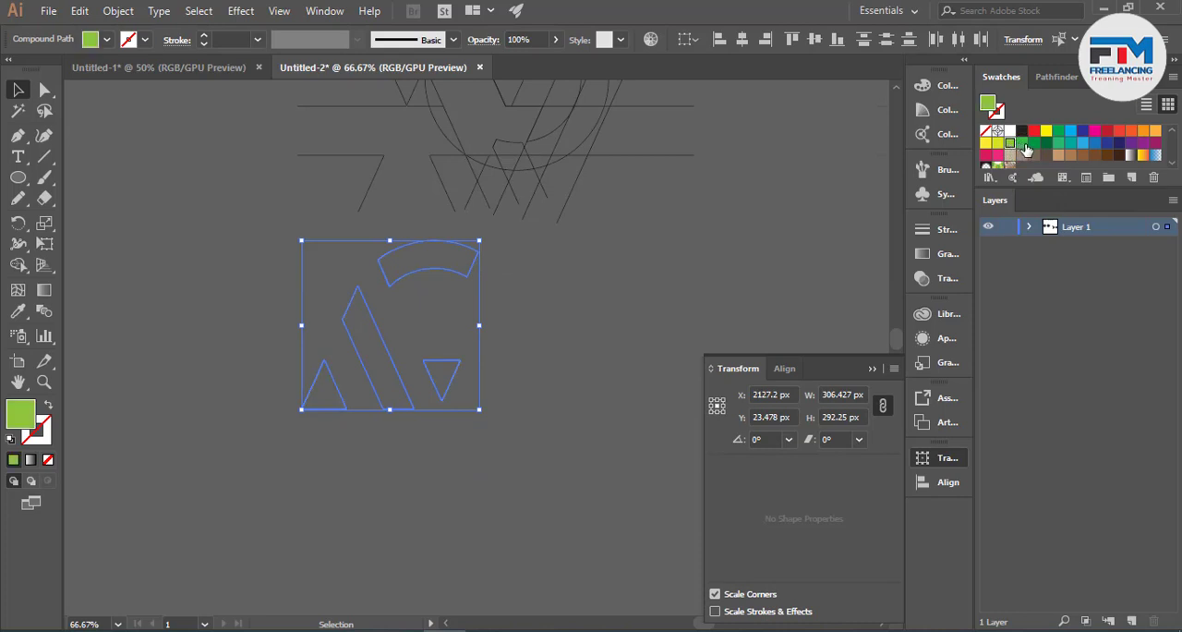
click(320, 442)
scroll(382, 372, up, 2)
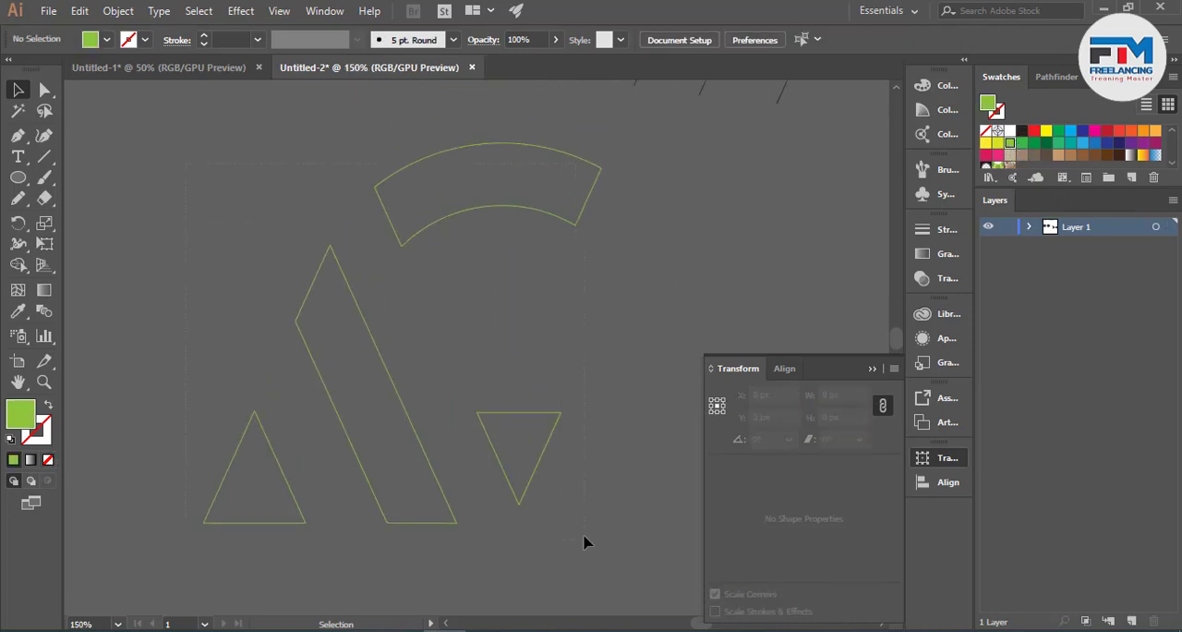
key(ctrl+a)
click(264, 483)
scroll(191, 210, up, 10)
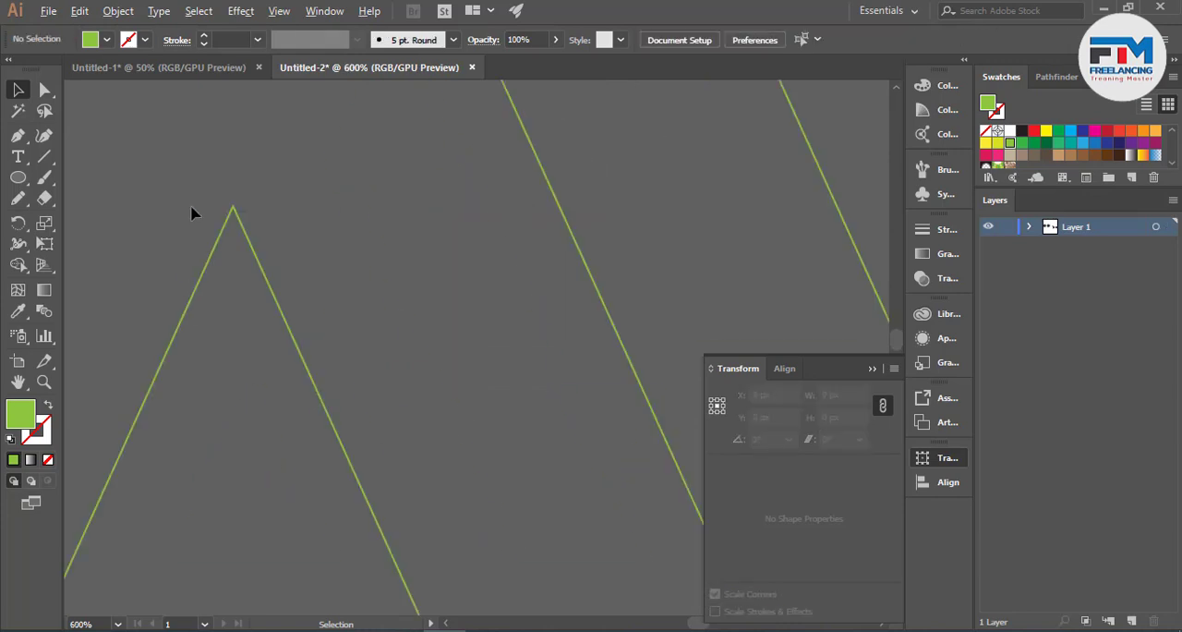
- Remove the inner contour of the larger upright triangle with Direct Selection so the shape is a solid fill
click(43, 90)
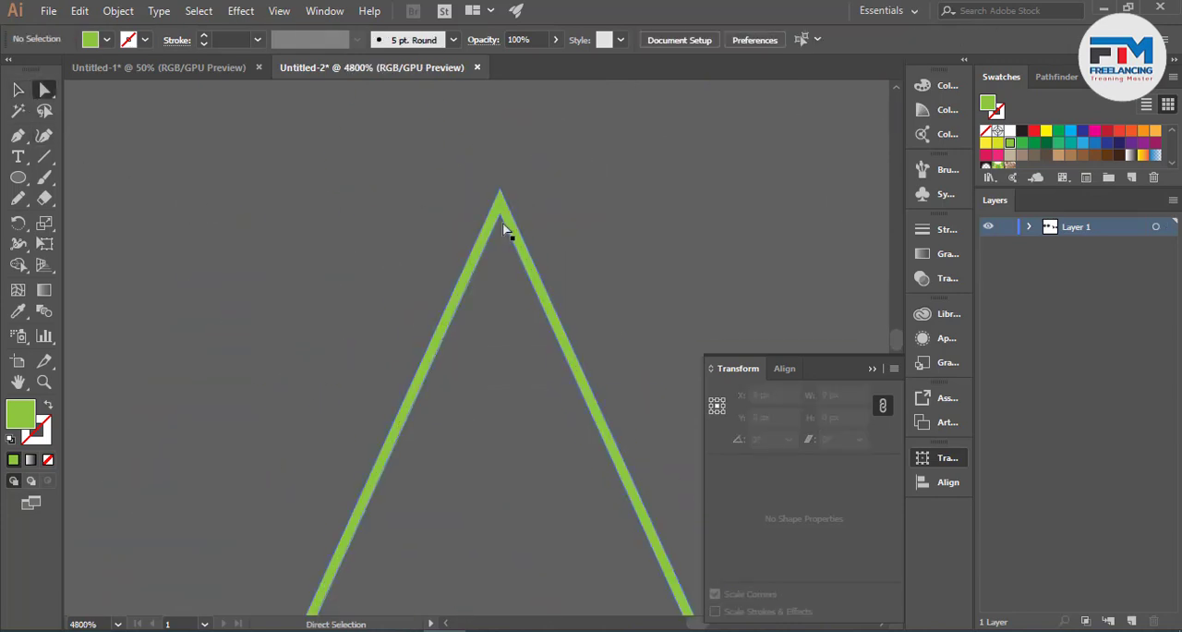
click(500, 197)
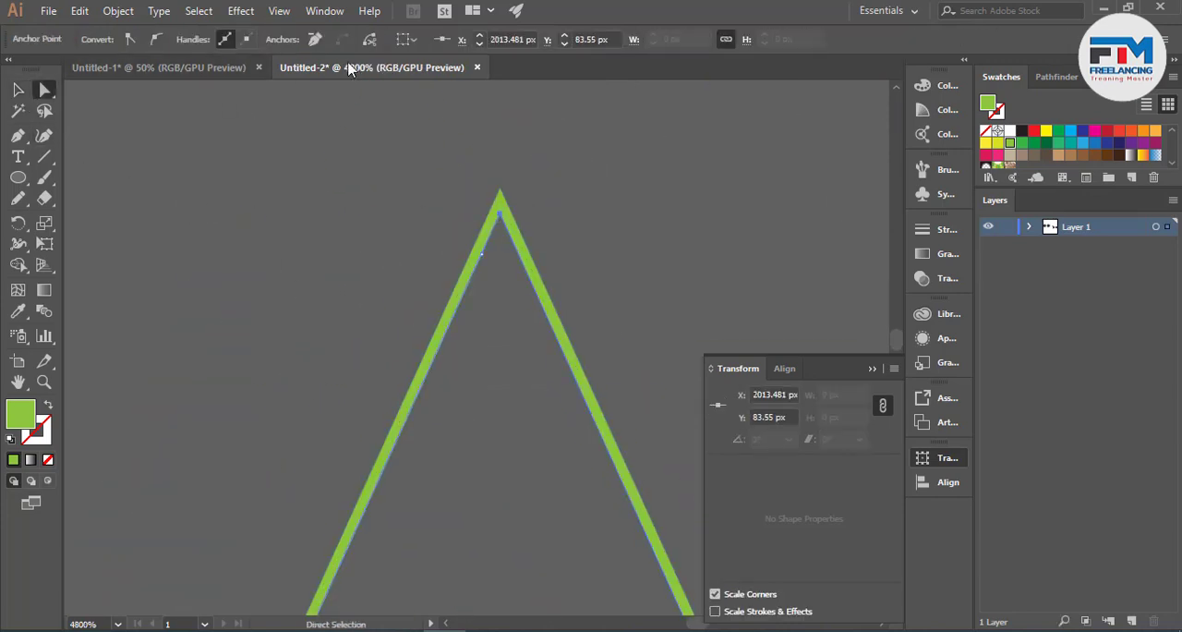
key(Delete)
key(Delete)
scroll(249, 255, down, 8)
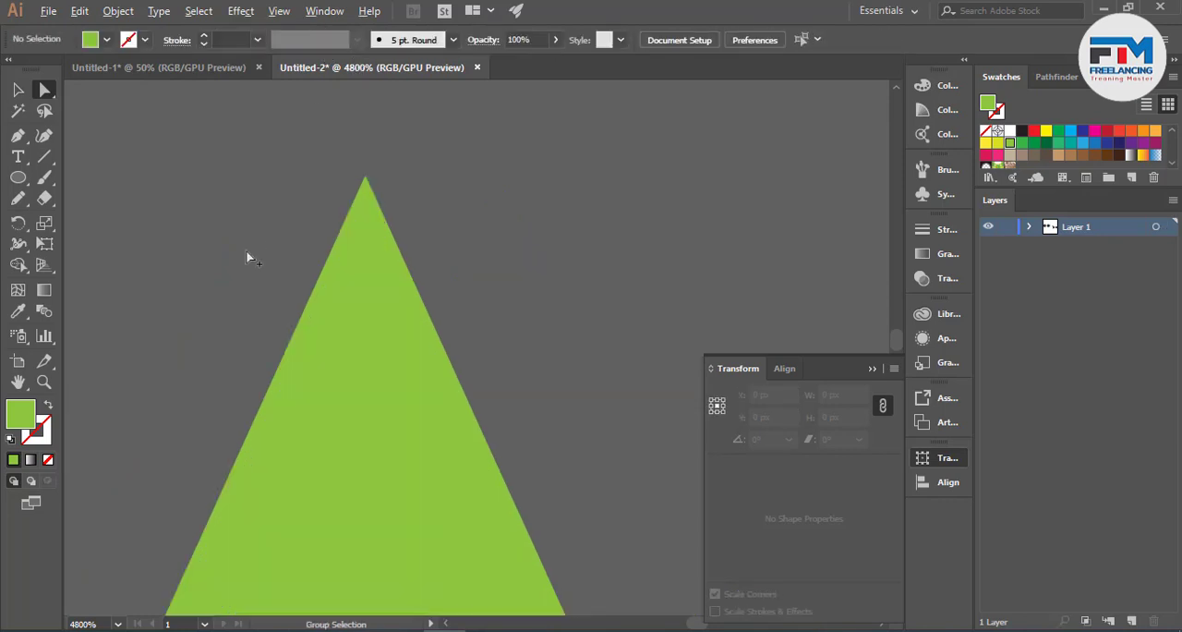
- Remove the inner contour of the slanted band to make it a solid shape
scroll(533, 474, up, 5)
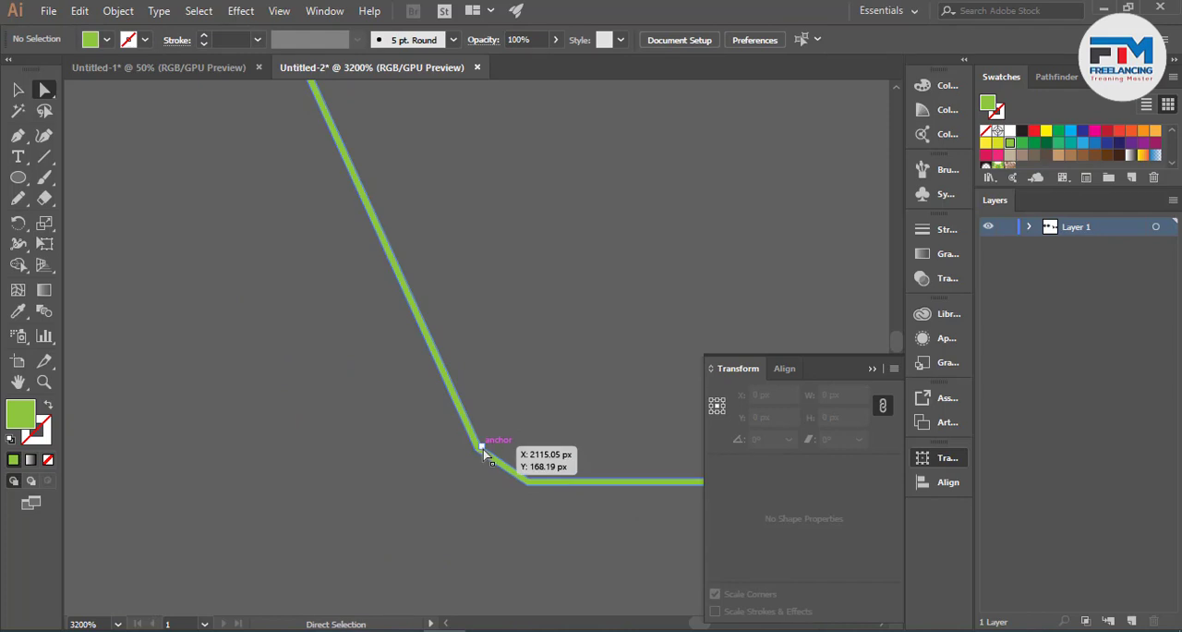
click(482, 450)
scroll(481, 450, down, 8)
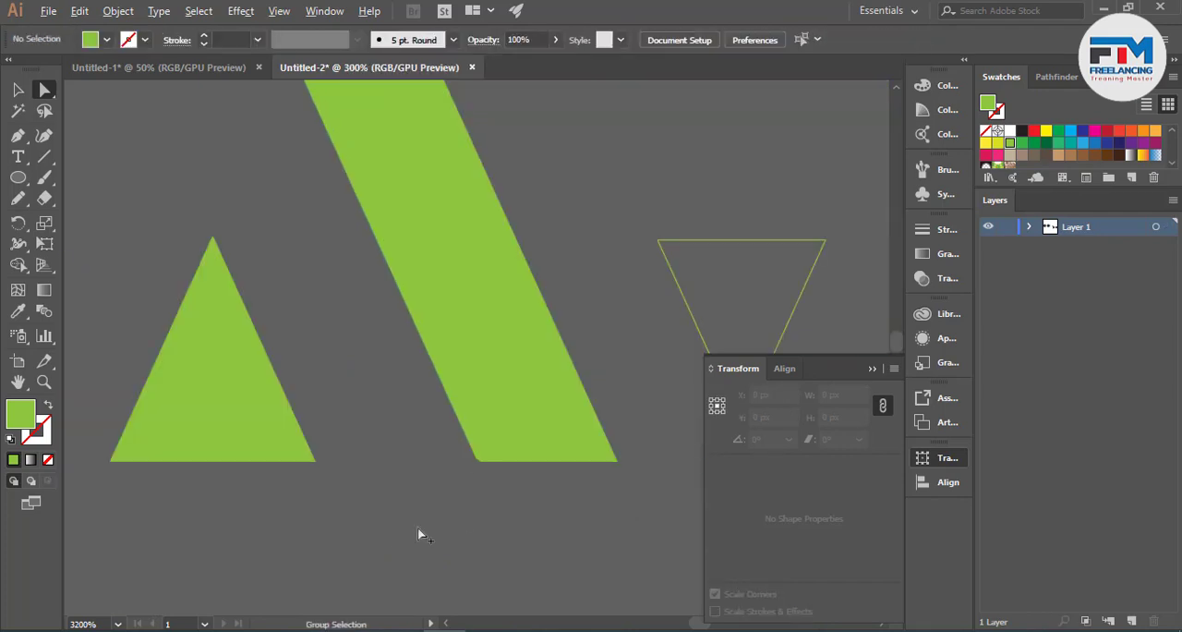
- Remove the inner contour of the small inverted triangle to make it solid
scroll(574, 429, up, 3)
scroll(574, 429, up, 10)
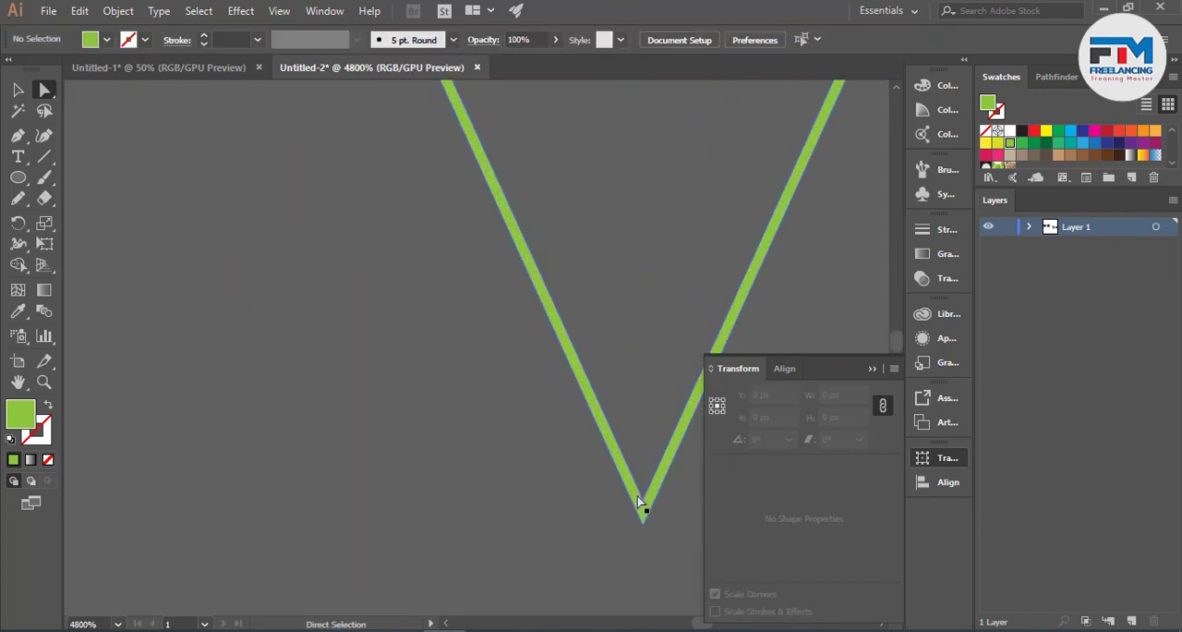
click(644, 503)
key(Delete)
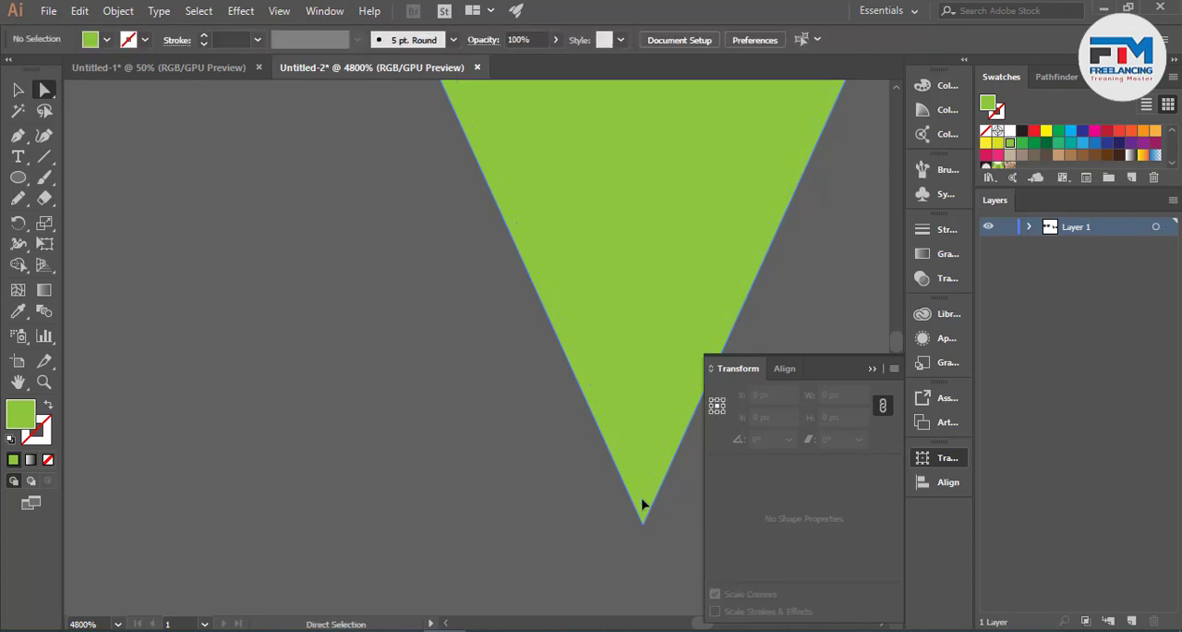
scroll(642, 503, down, 10)
- Remove the inner contour of the arc band to make it a solid shape
scroll(588, 253, up, 5)
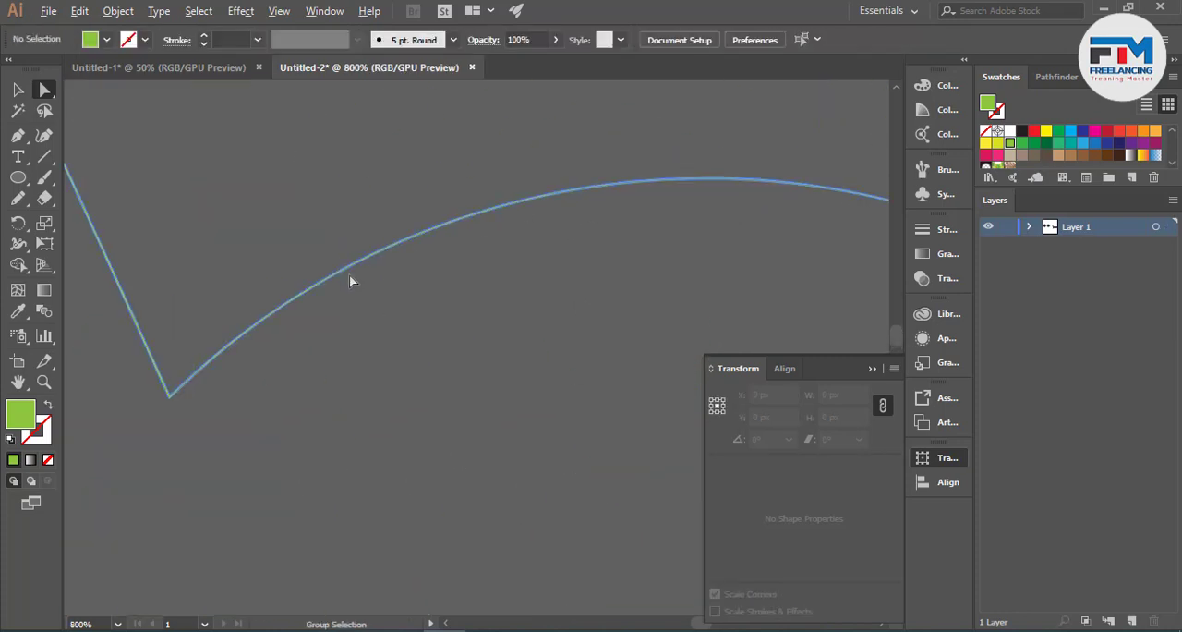
click(169, 393)
scroll(169, 395, up, 4)
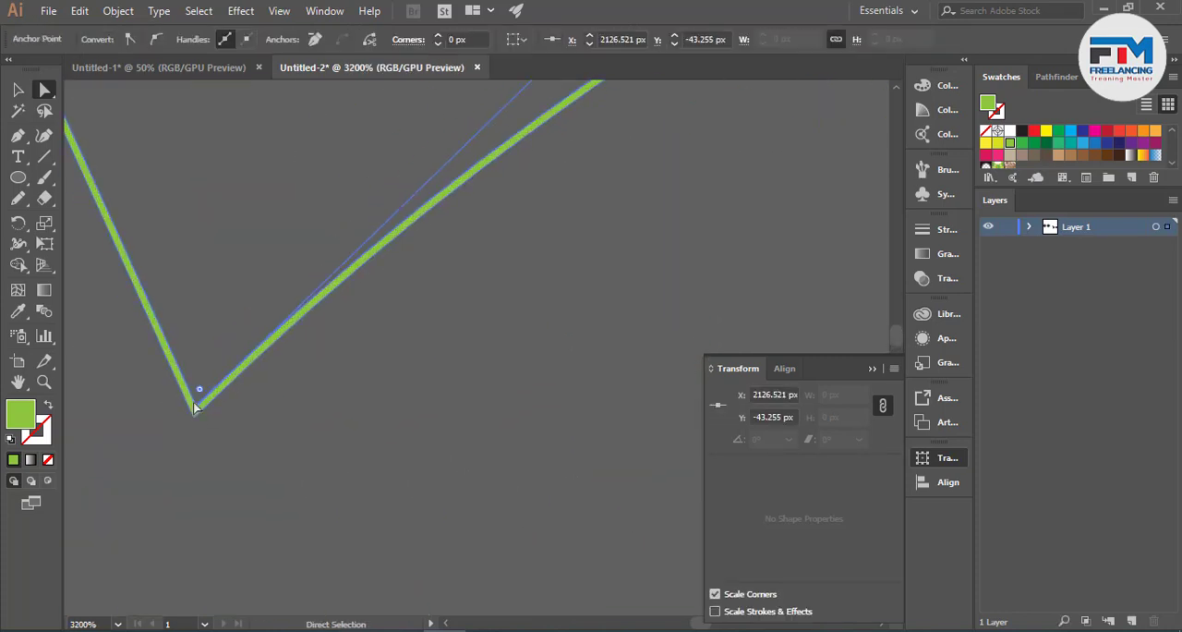
click(271, 415)
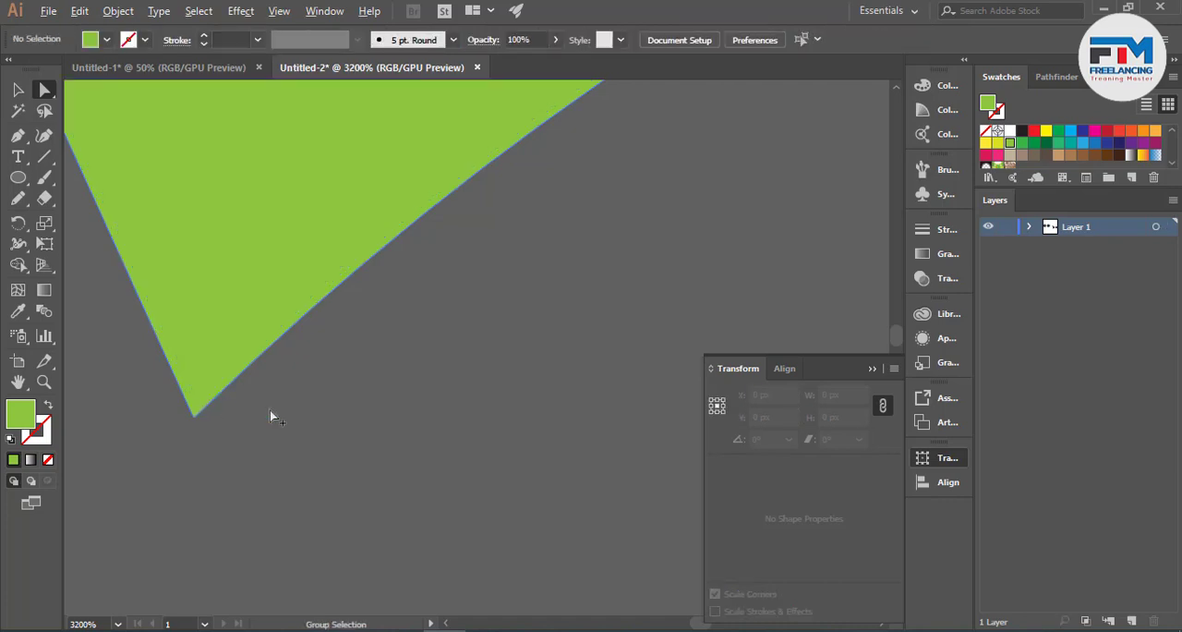
scroll(480, 453, down, 12)
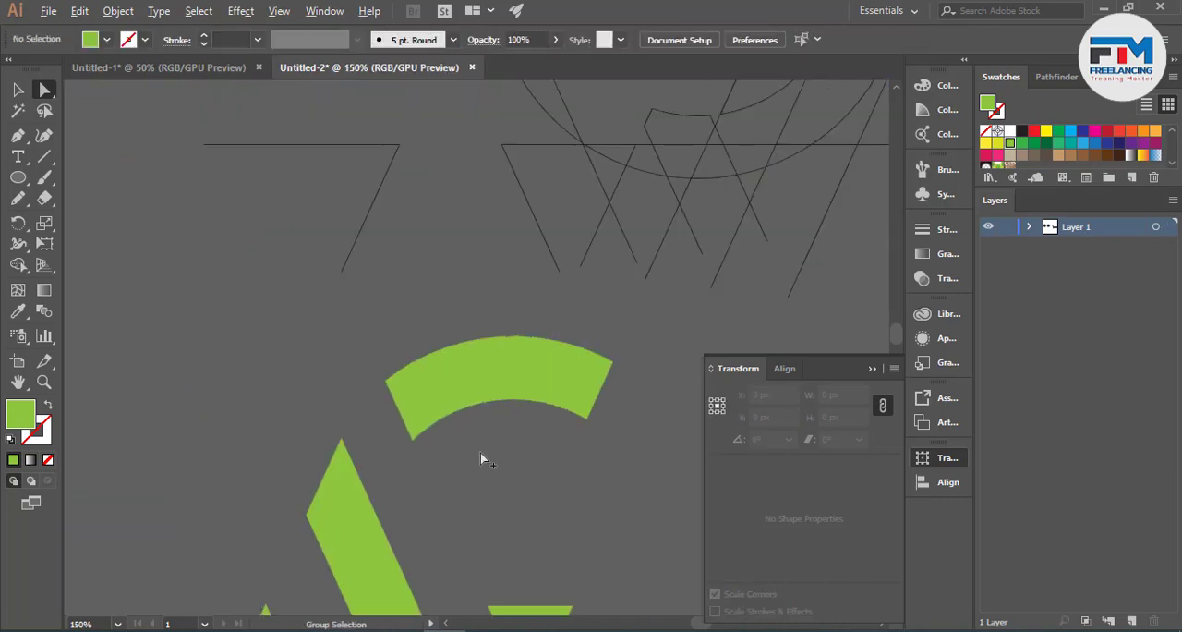
click(17, 88)
scroll(523, 375, up, 3)
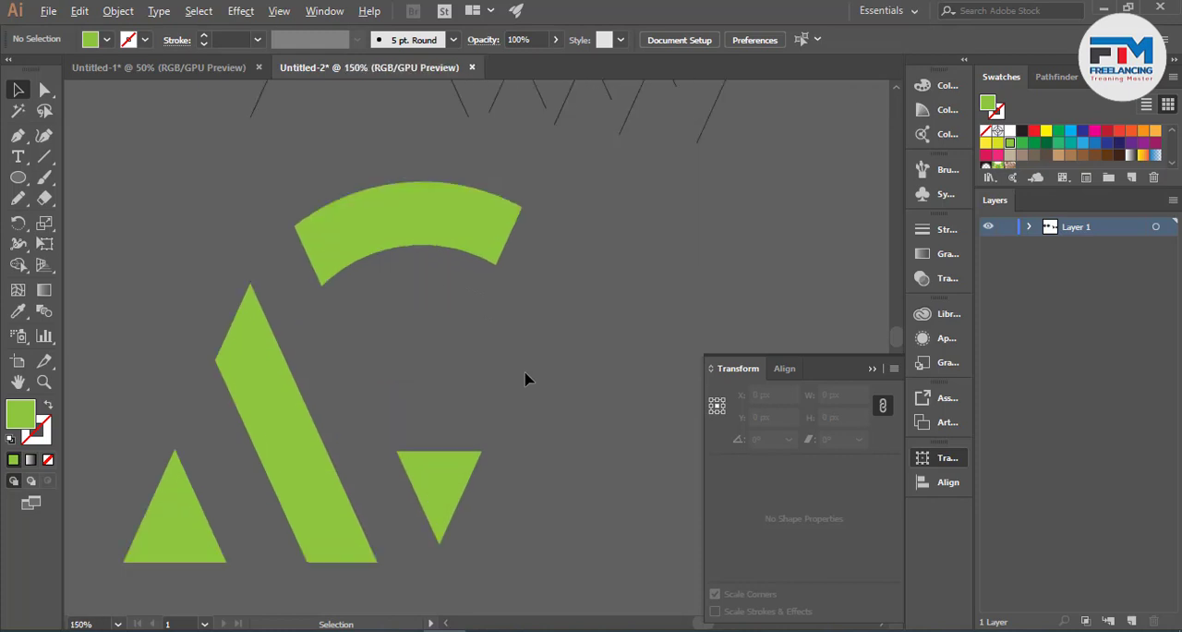
scroll(517, 397, down, 2)
click(422, 423)
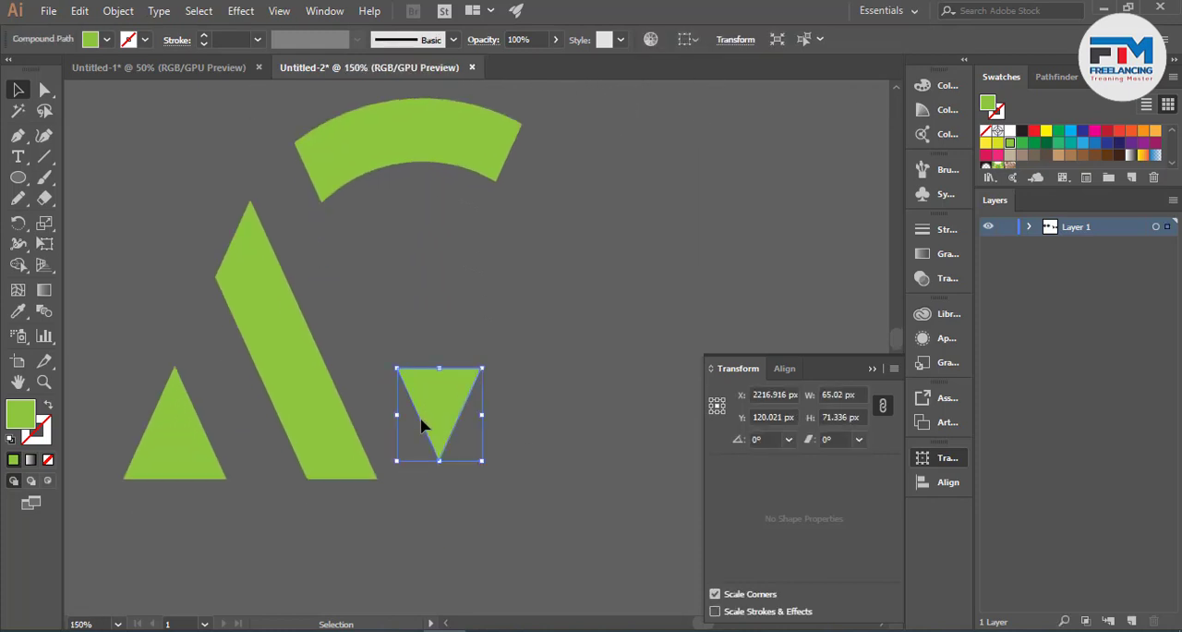
key(Delete)
key(ctrl+z)
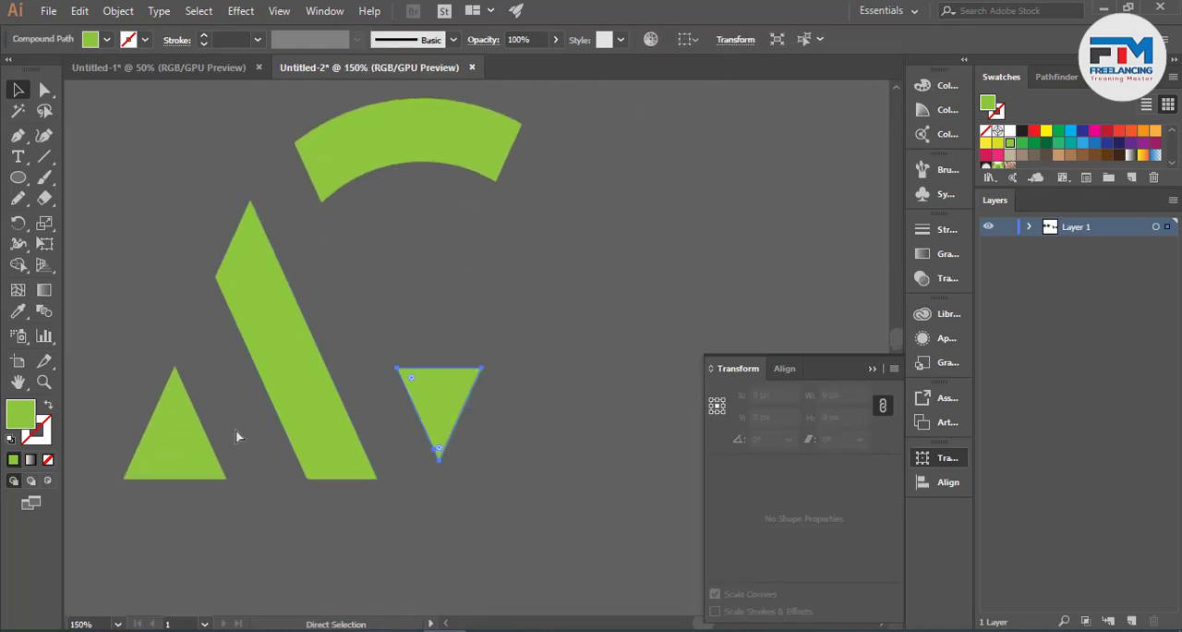
- Duplicate the upright triangle over the small inverted triangle, centred on it and level with the original's base
drag(191, 450, 455, 466)
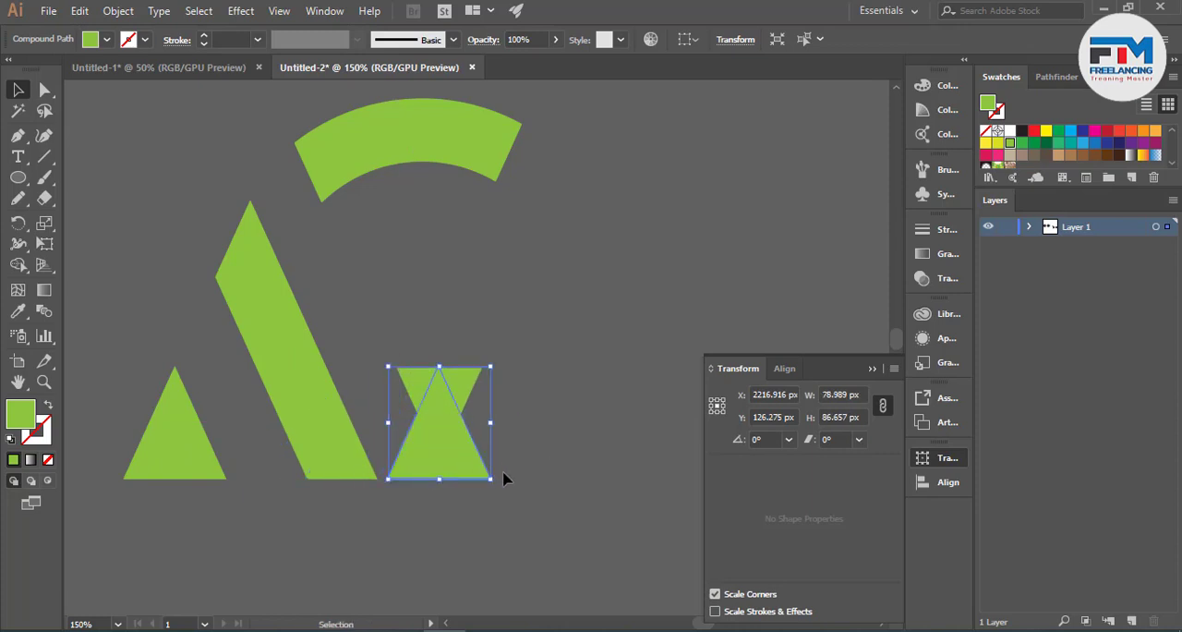
double_click(464, 388)
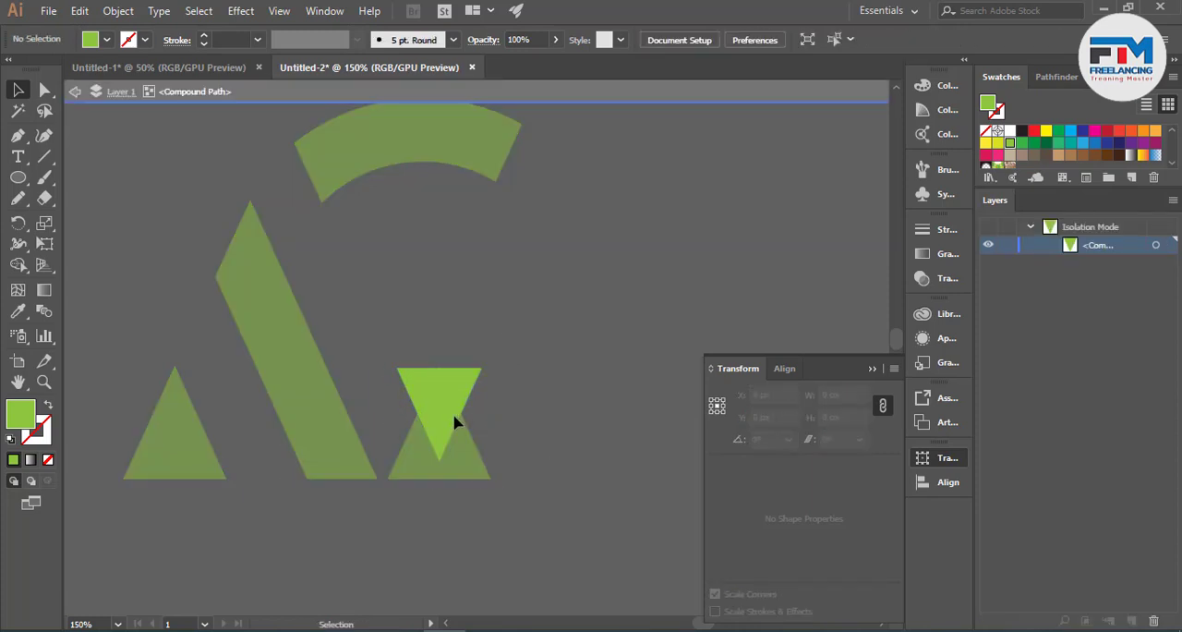
click(453, 417)
double_click(552, 411)
click(467, 390)
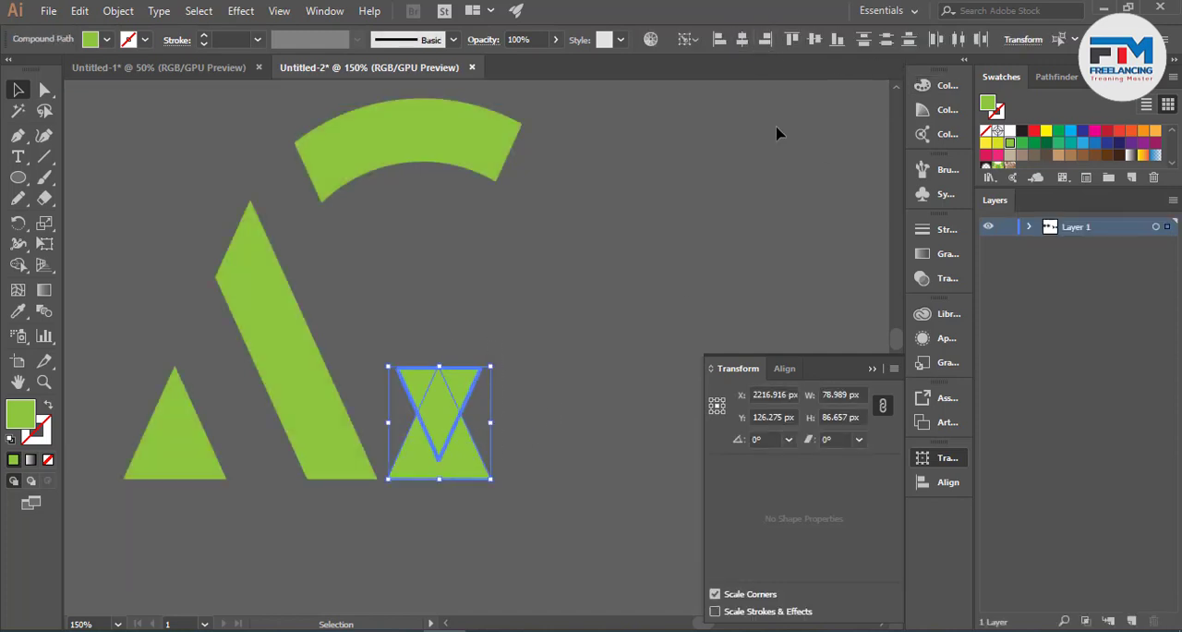
click(644, 288)
click(474, 384)
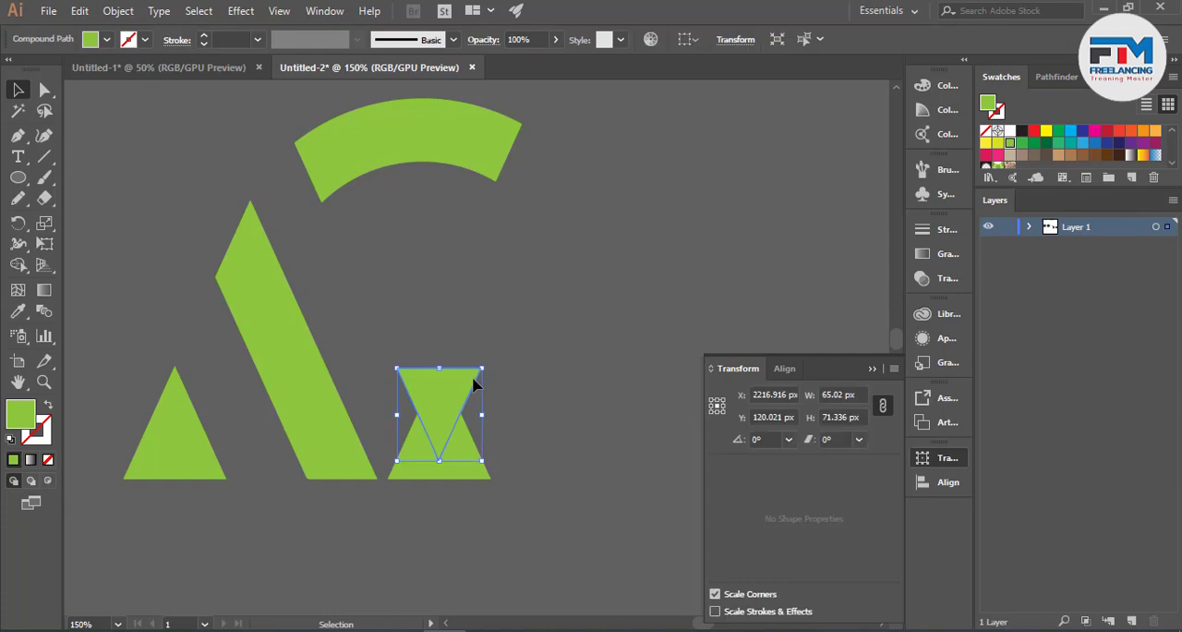
- Replace the small inverted triangle with the copied triangle, rotated 180° and aligned to the small triangle's slanted outer edge
drag(481, 460, 490, 479)
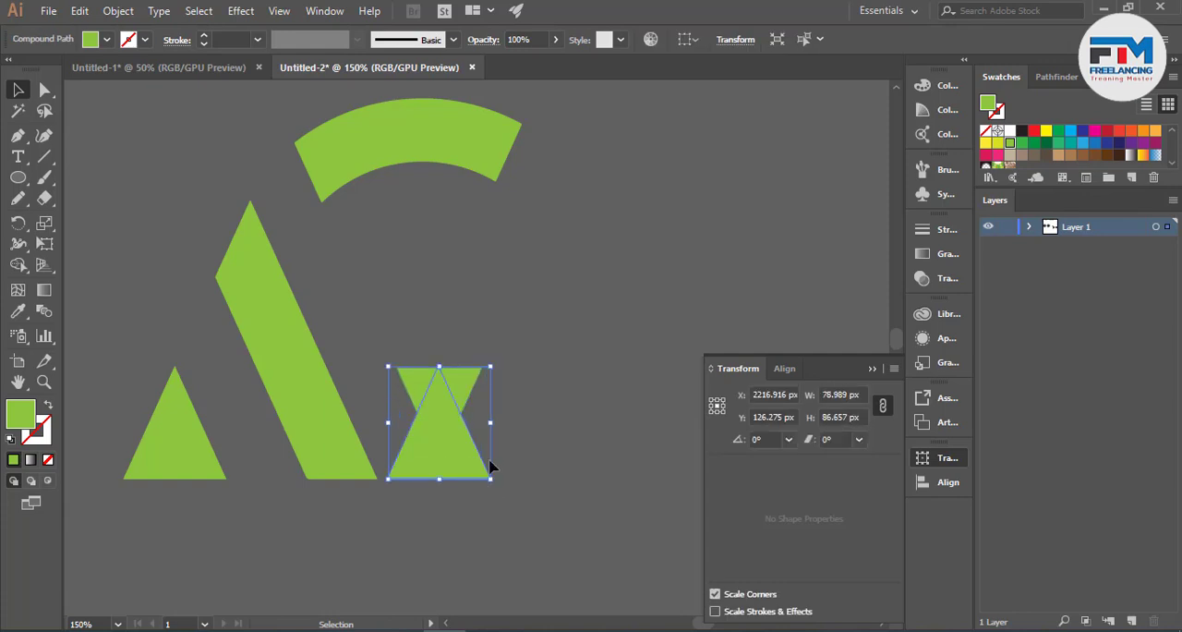
drag(496, 366, 364, 540)
click(467, 433)
drag(466, 434, 472, 434)
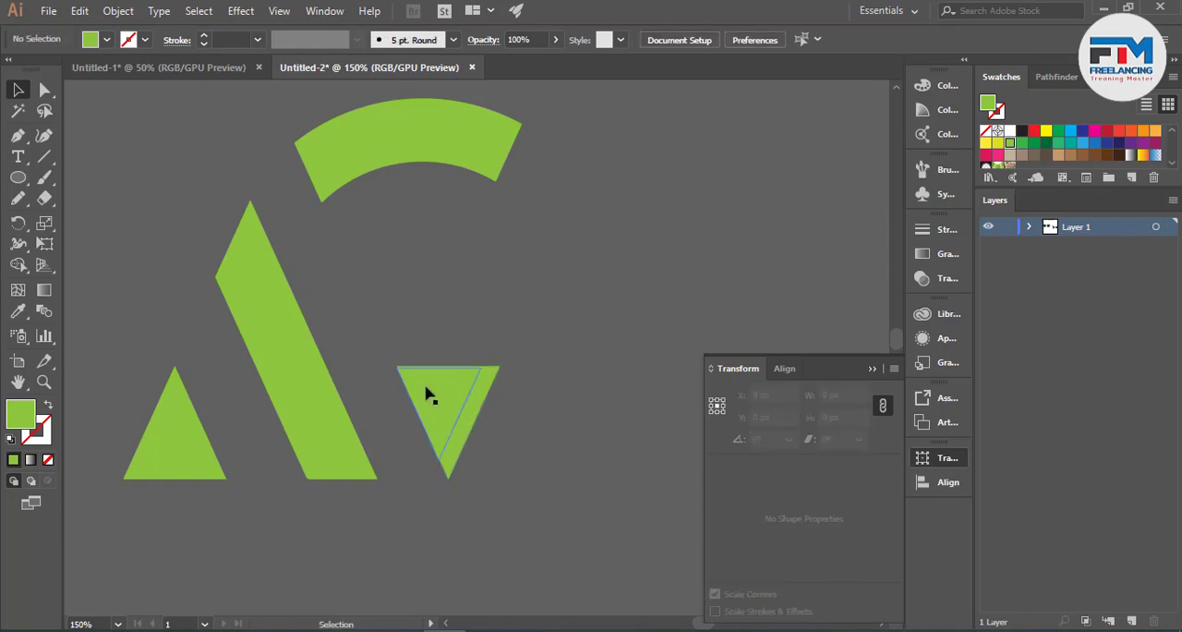
drag(445, 352, 493, 434)
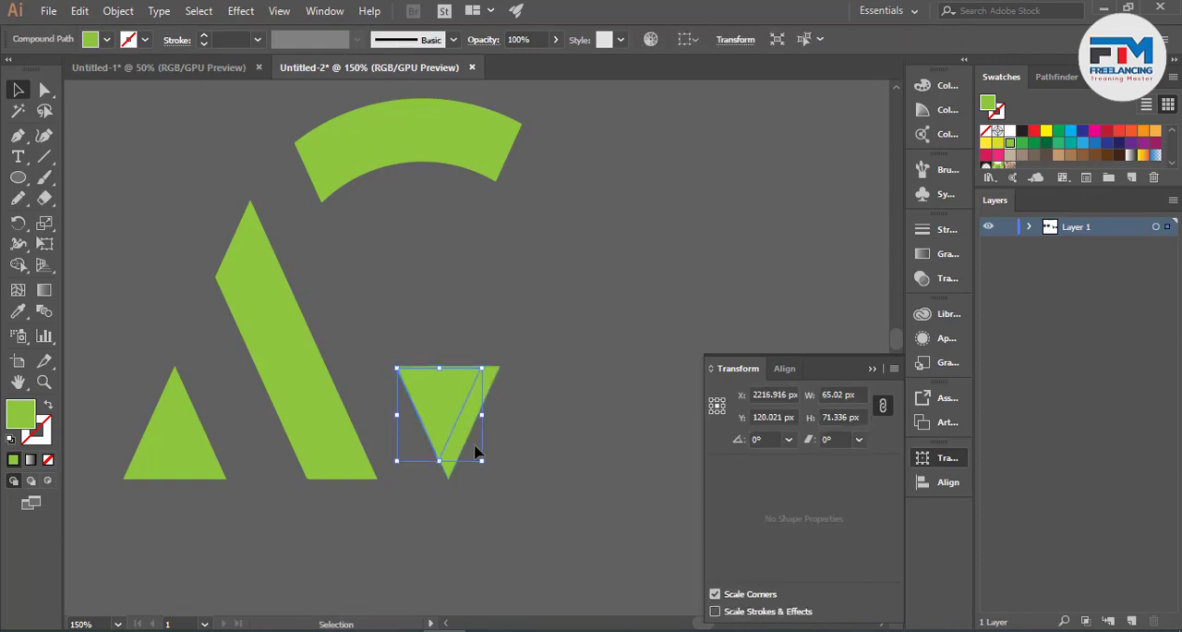
click(494, 455)
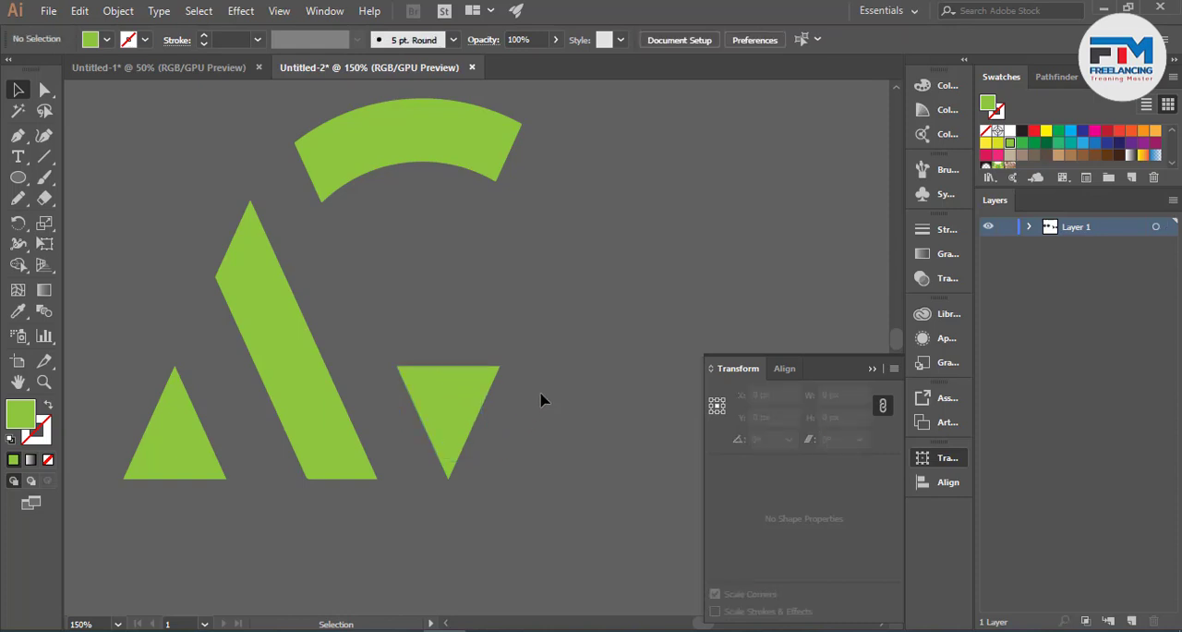
- Draw a straight guide line along the arc band's slanted end to just below the slanted band's base, with a 0.25 pt stroke
scroll(543, 399, up, 1)
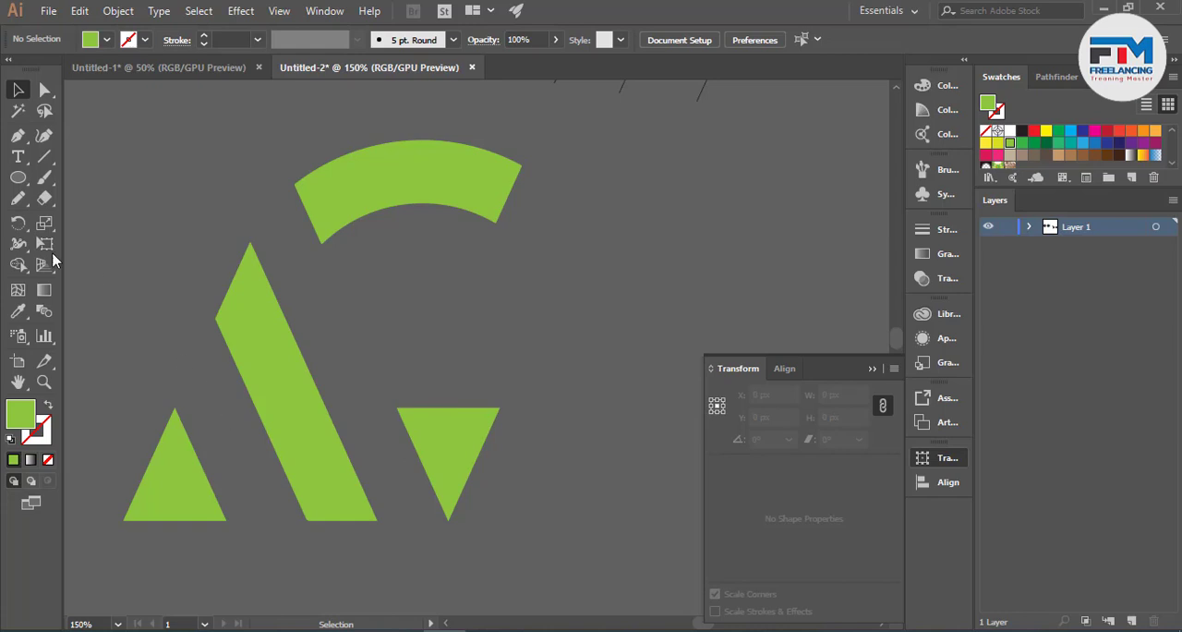
click(18, 135)
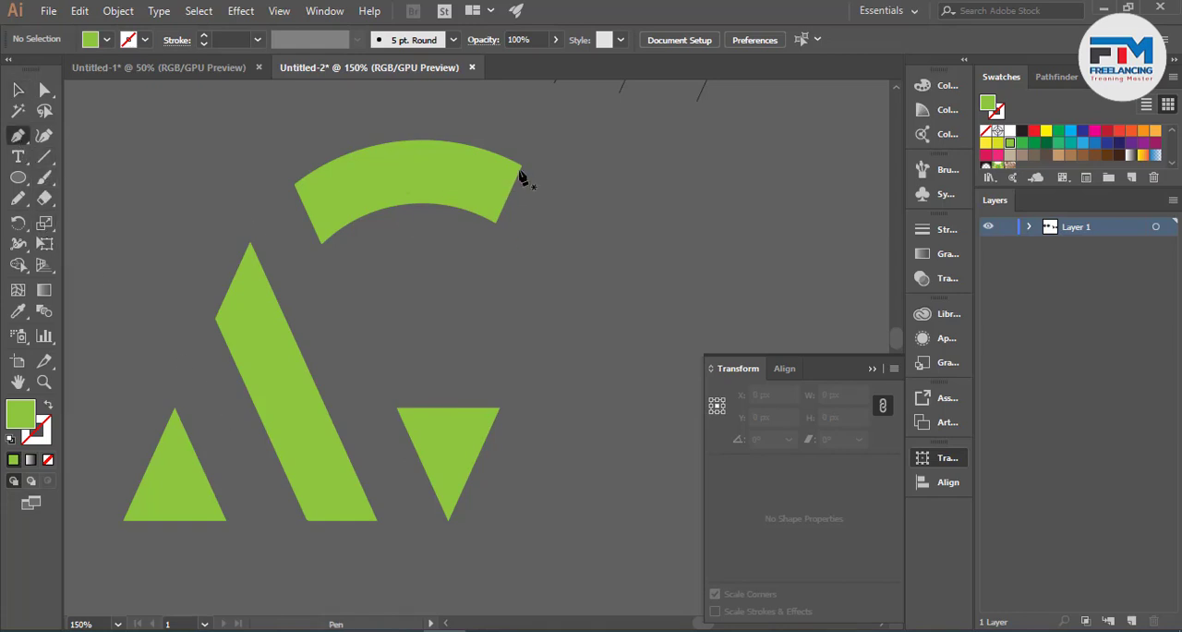
click(520, 165)
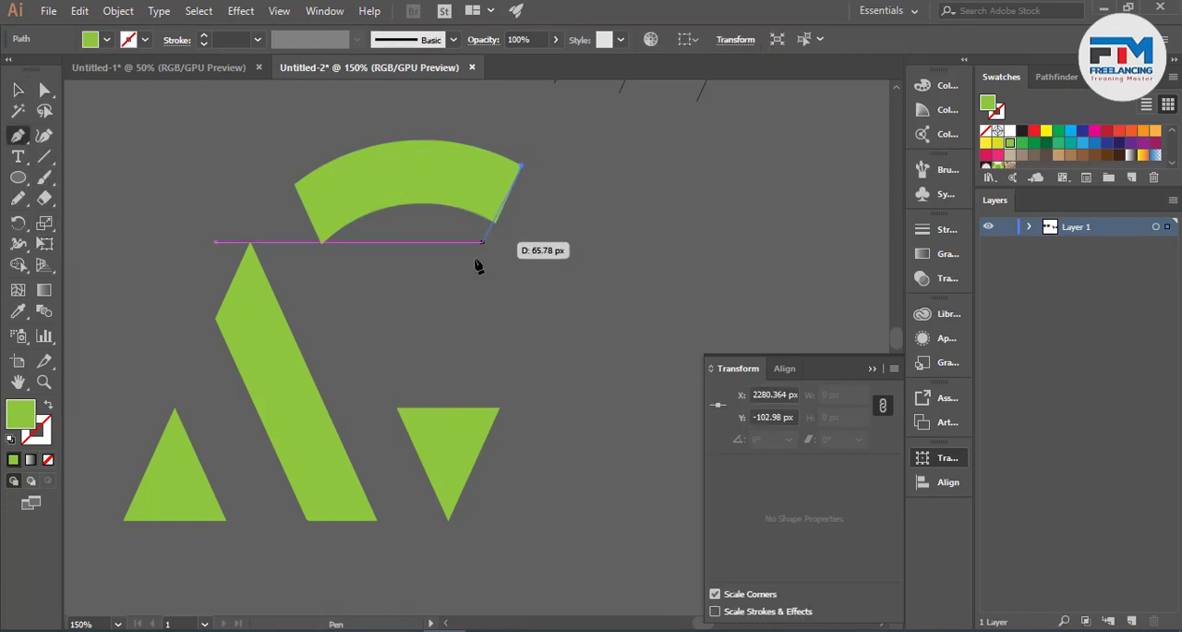
click(348, 536)
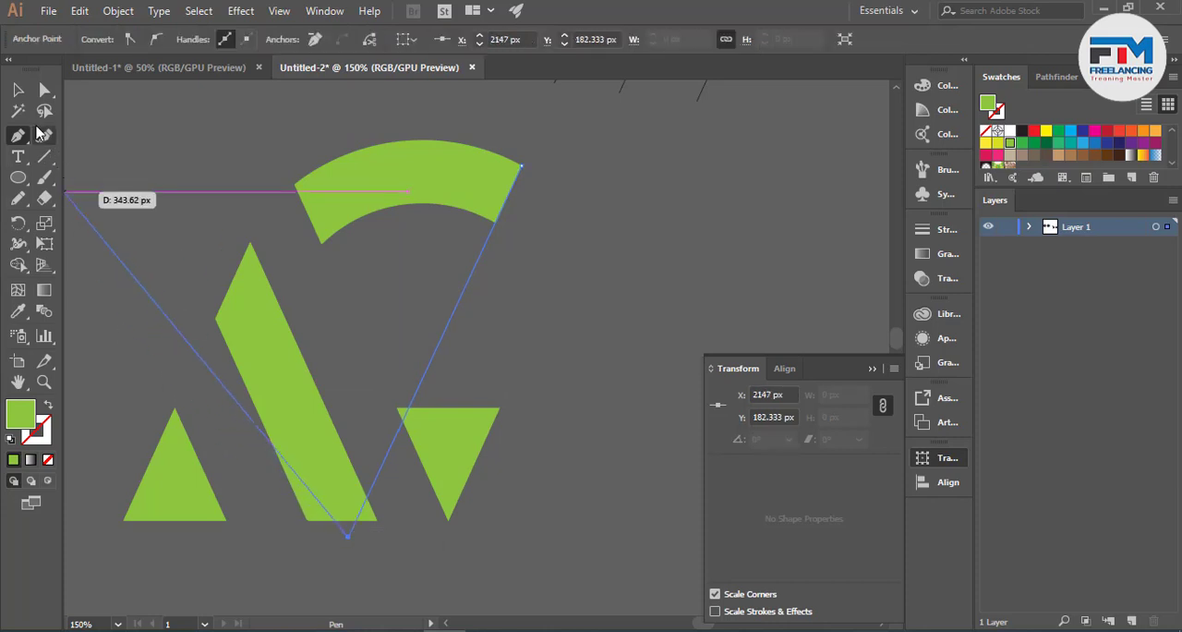
click(22, 92)
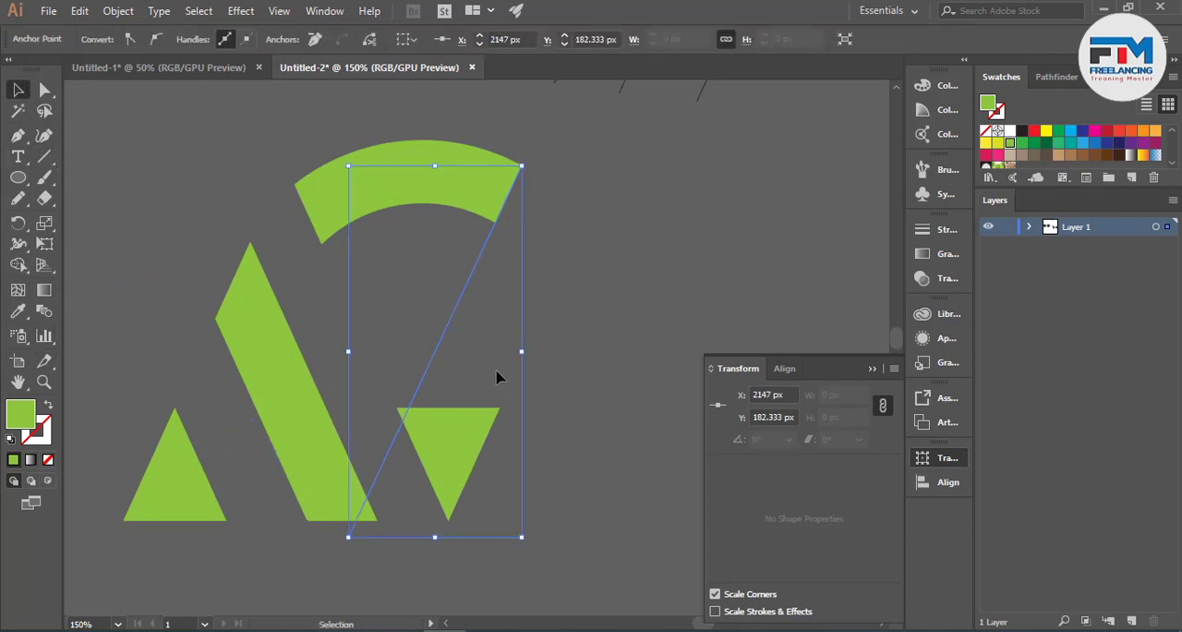
click(203, 39)
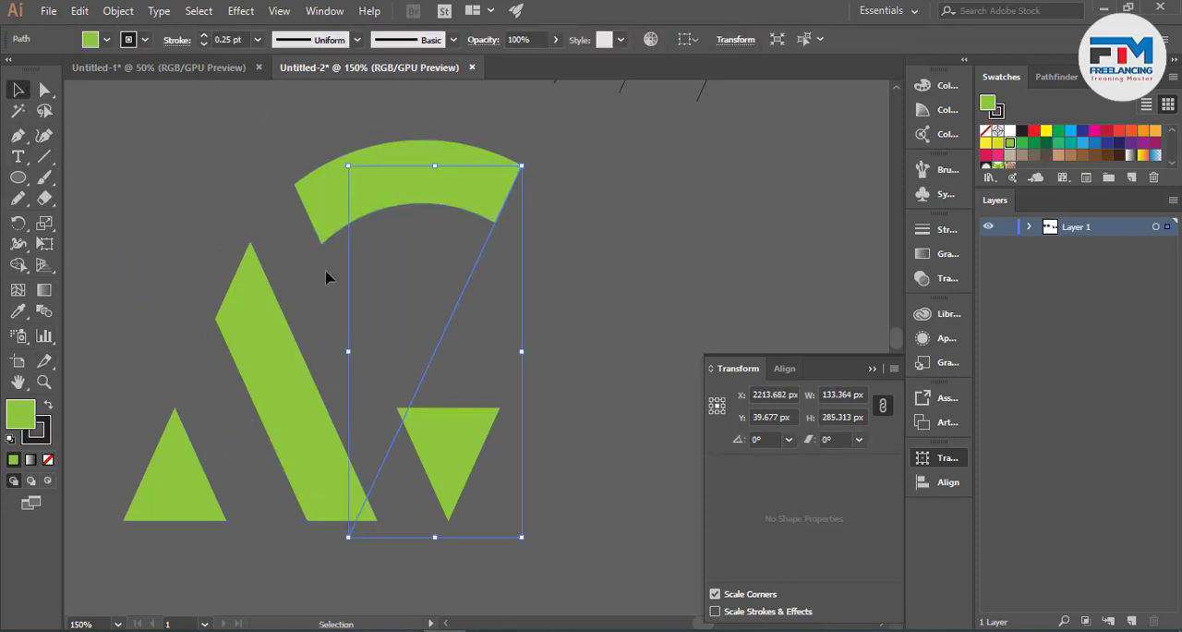
- Move the inverted triangle horizontally until its upper corner touches the slanted guide line, and deselect it
click(459, 345)
scroll(428, 456, up, 3)
drag(402, 477, 433, 477)
click(422, 347)
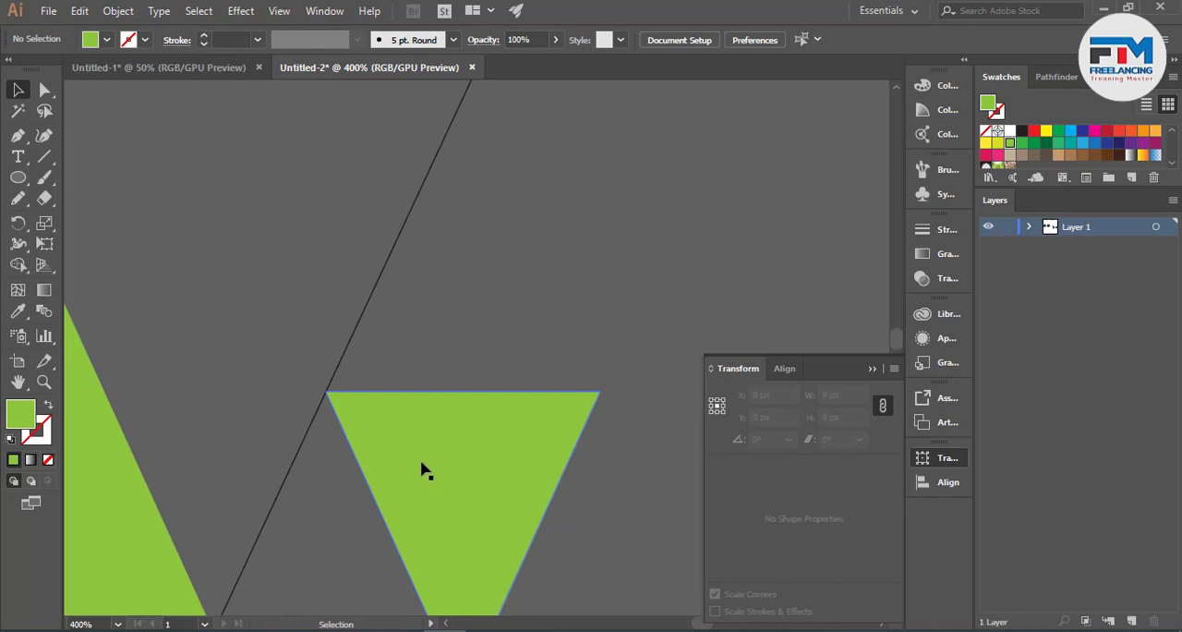
key(ctrl+0)
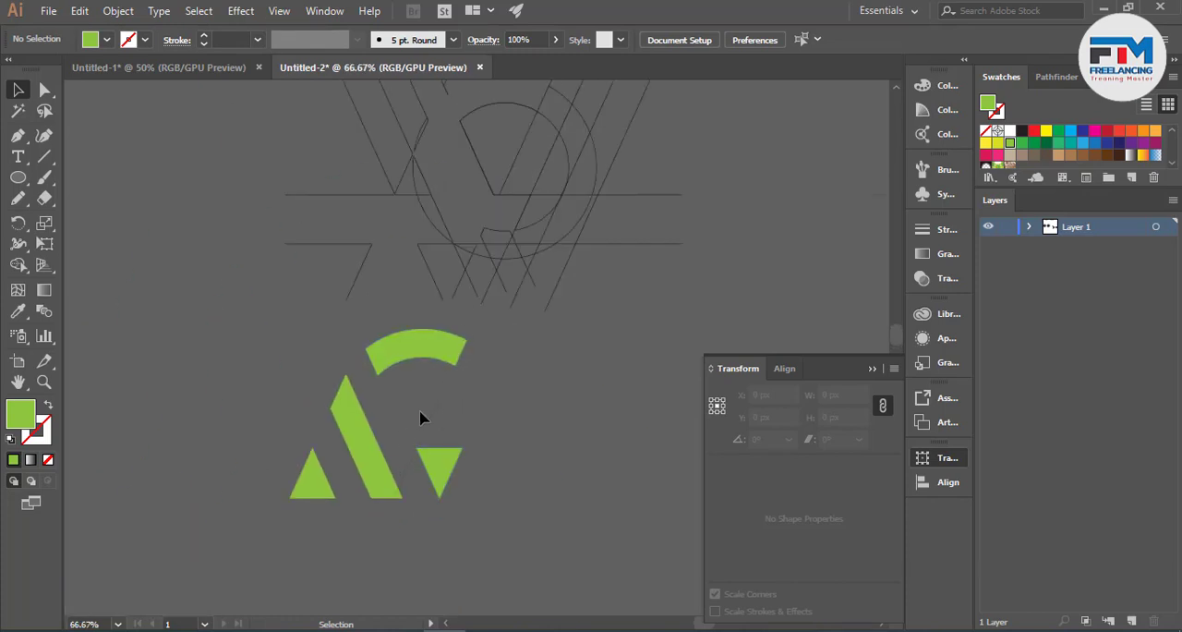
- Delete the slanted guide line between the arc band and the inverted triangle
scroll(425, 464, up, 2)
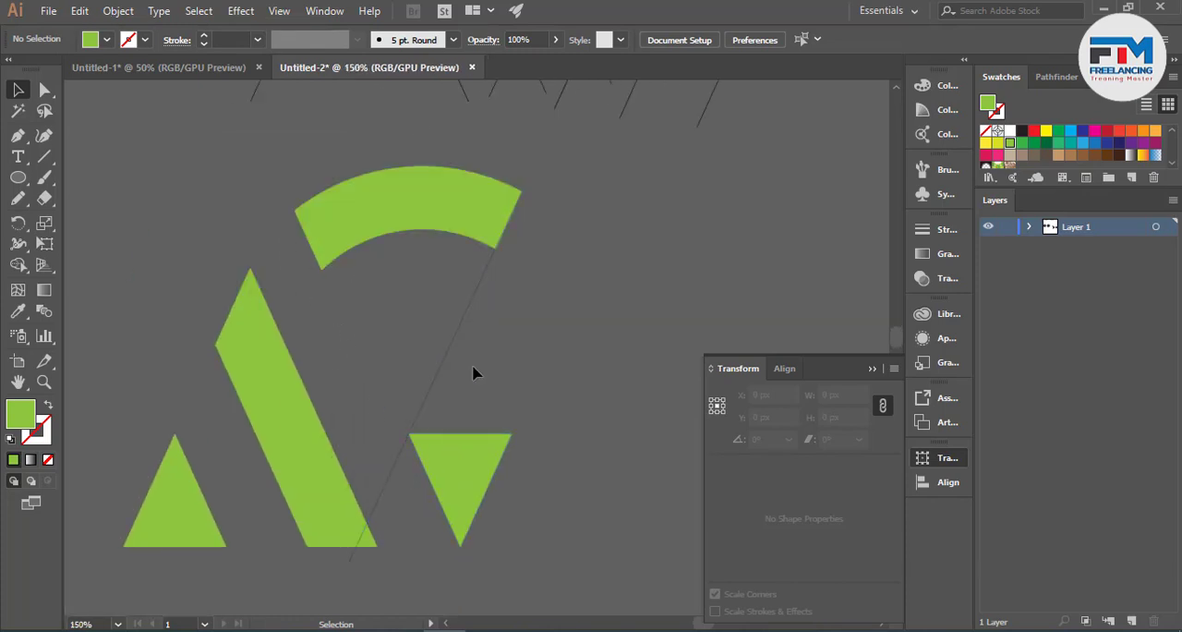
click(436, 382)
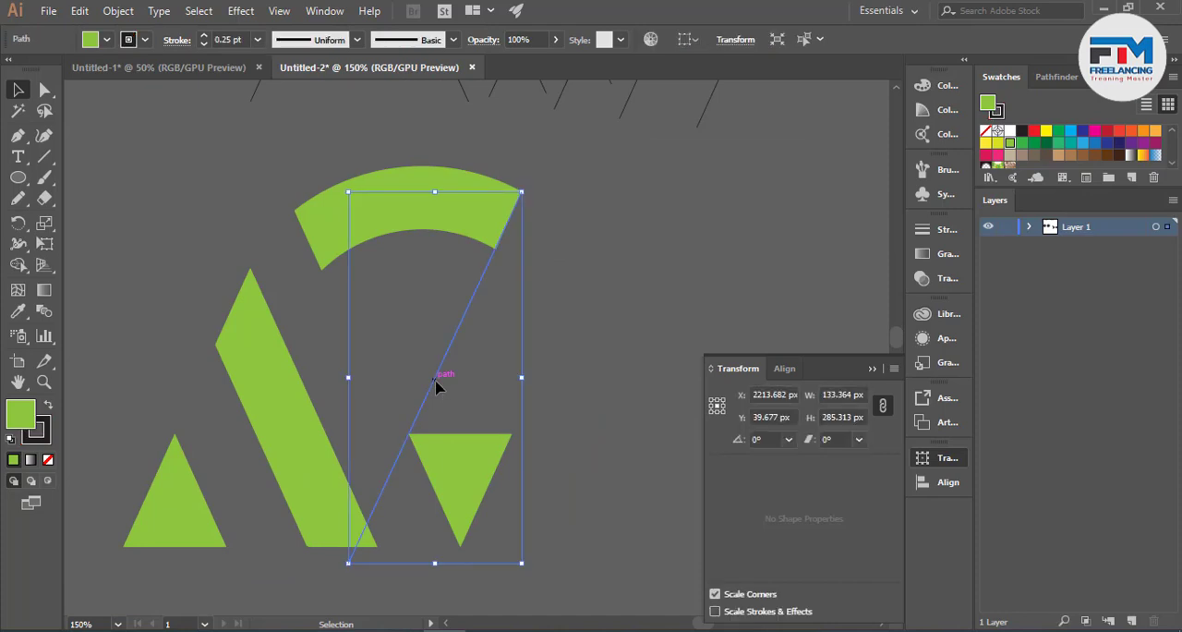
key(Delete)
scroll(542, 418, down, 2)
scroll(541, 430, down, 1)
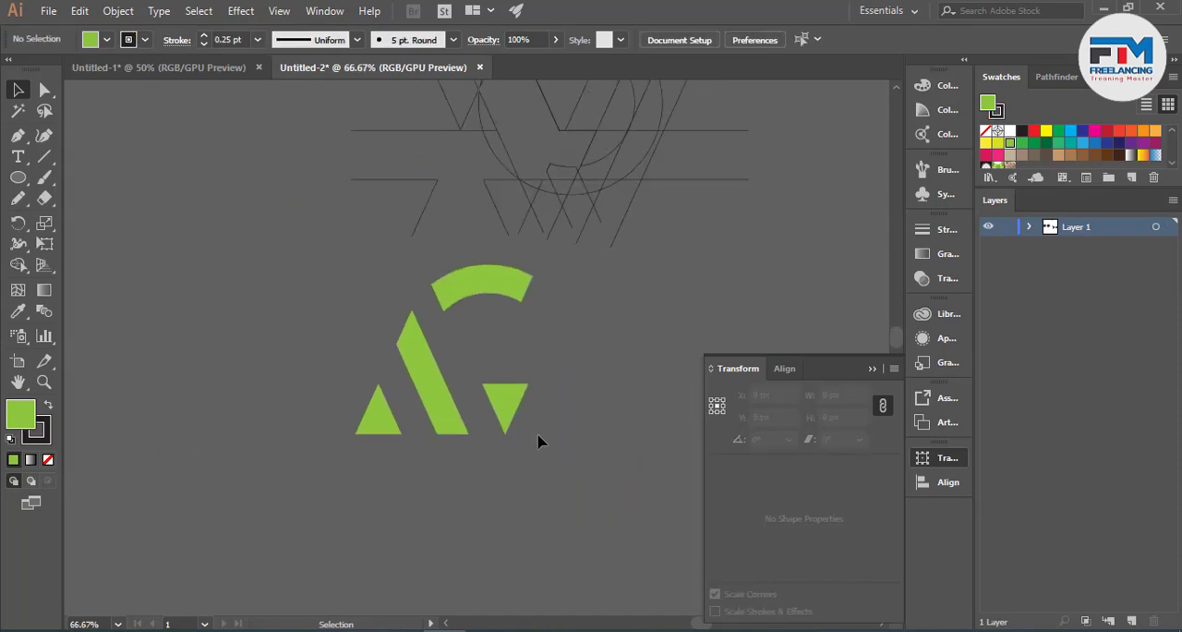
- Select all four logo pieces and move them together onto the left half of the white artboard
drag(257, 254, 465, 502)
scroll(572, 471, down, 4)
scroll(554, 521, down, 3)
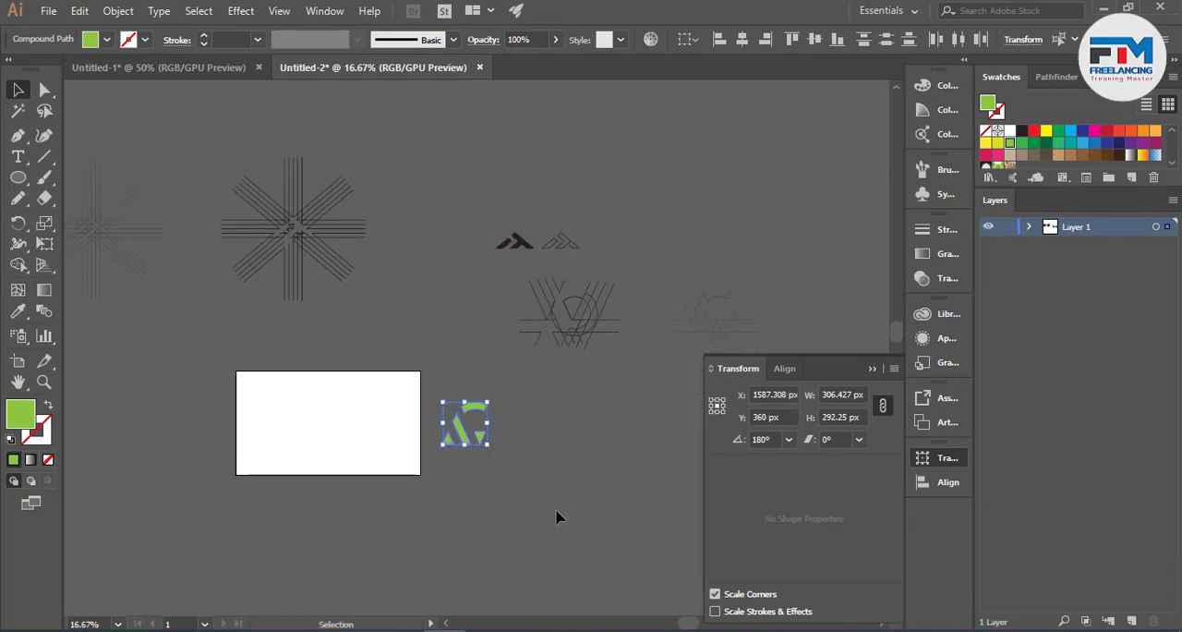
scroll(328, 466, up, 2)
drag(603, 417, 242, 411)
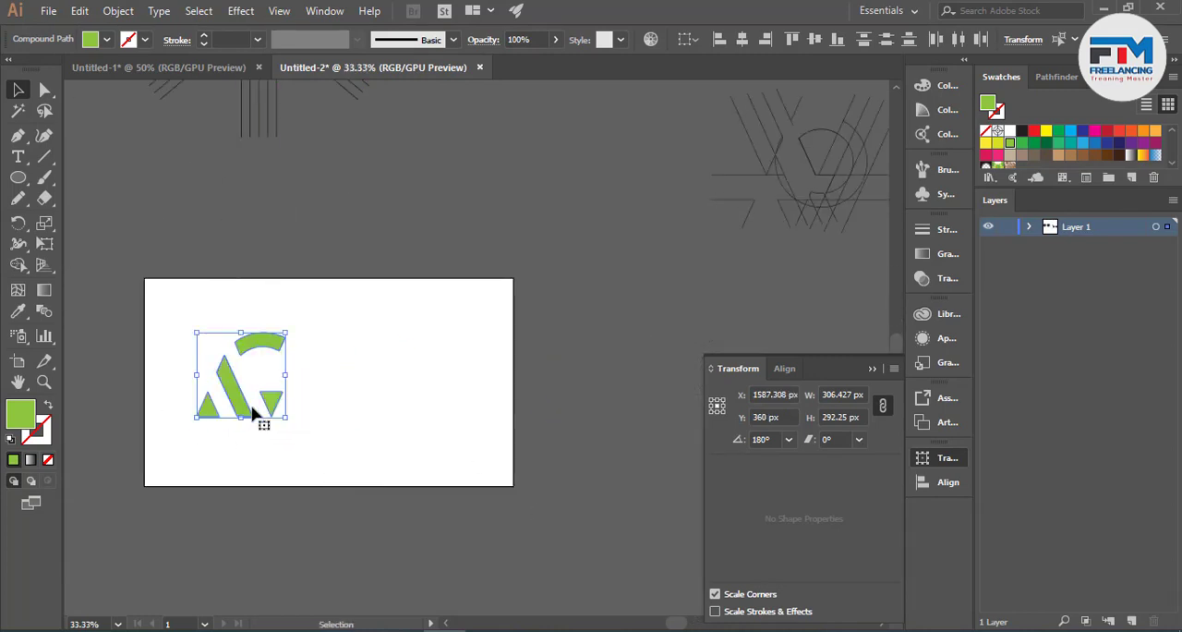
- Fill the four logo pieces on the artboard with the black swatch and deselect them
click(1021, 130)
click(712, 274)
scroll(230, 439, up, 3)
scroll(510, 386, down, 2)
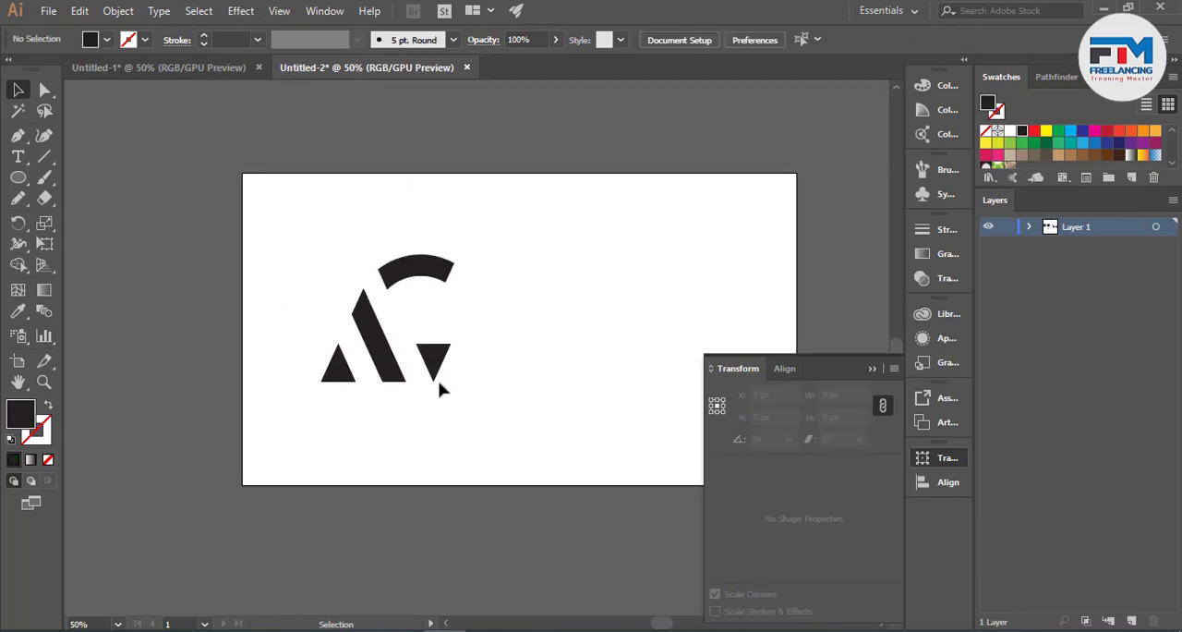
scroll(444, 390, up, 1)
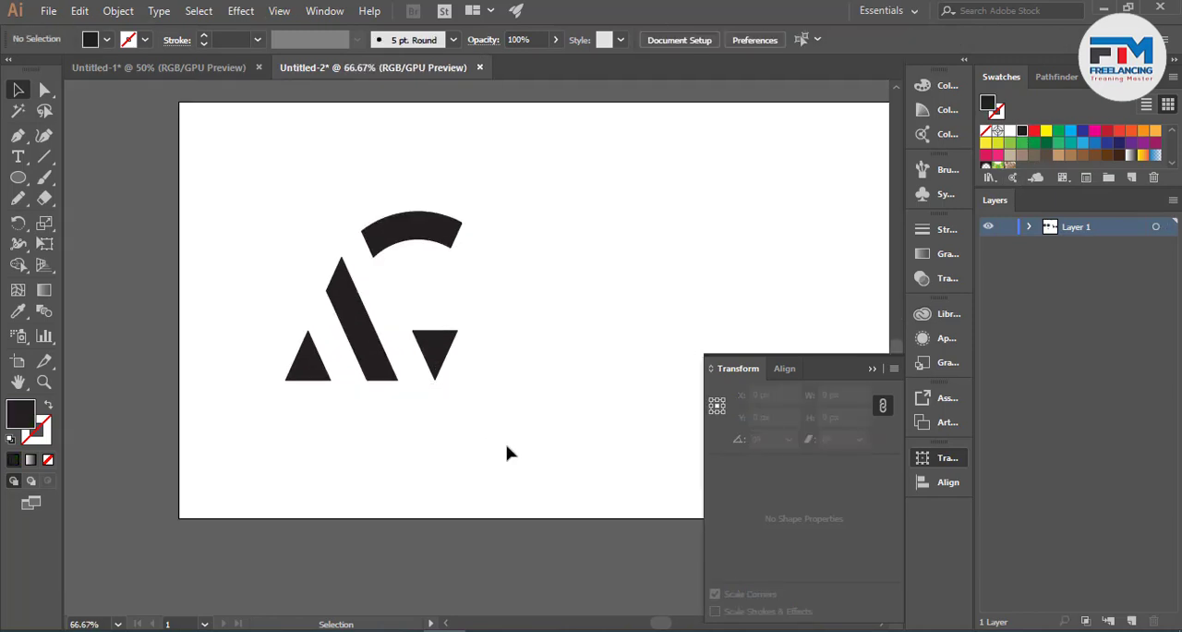